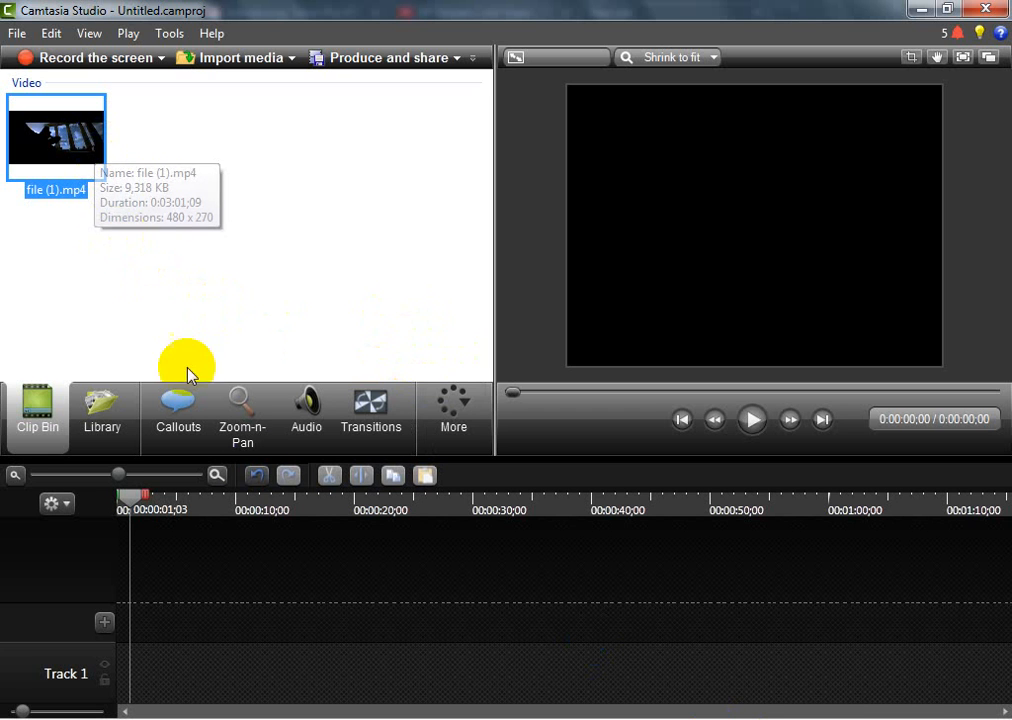
Add the clip file (1).mp4 to the timeline at the playhead and play a few seconds of it
right_click(80, 127)
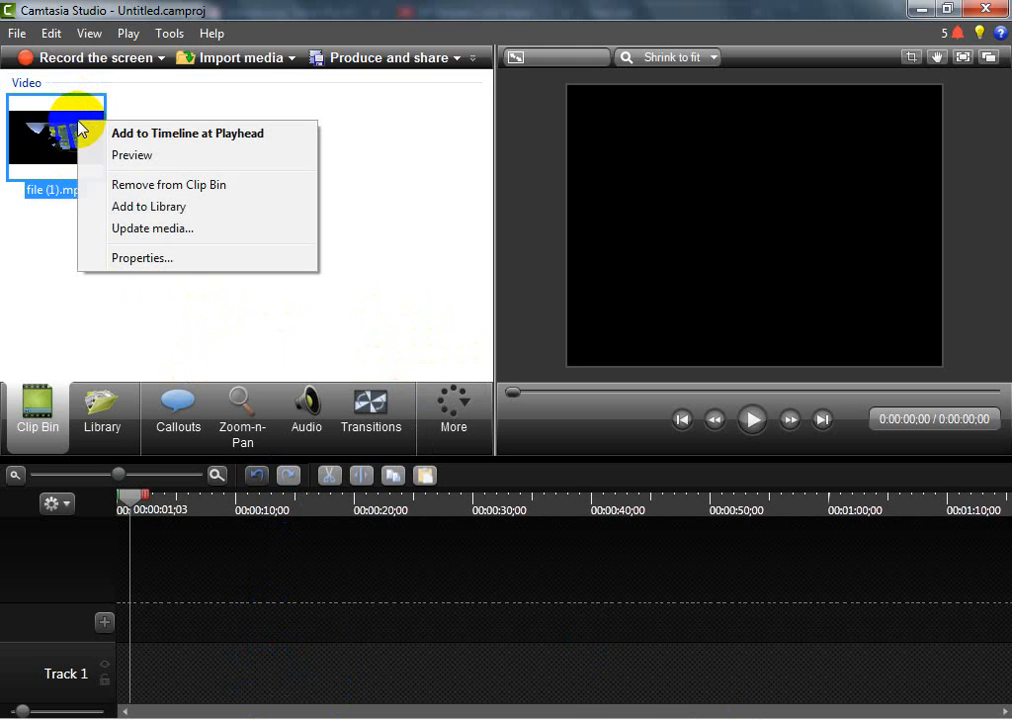
click(172, 134)
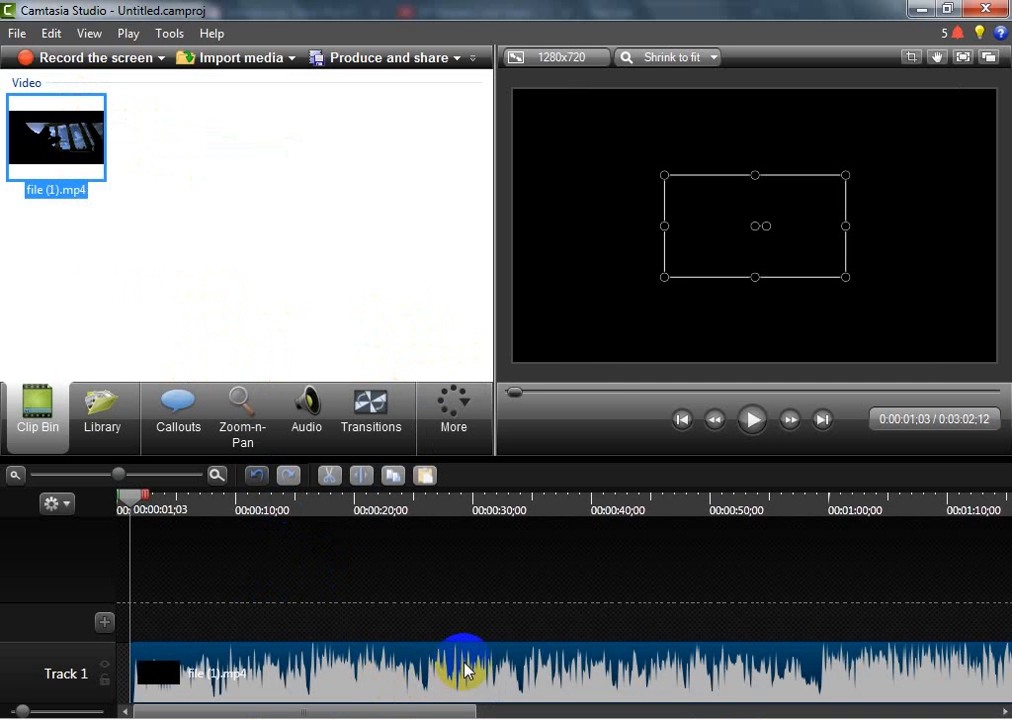
click(748, 432)
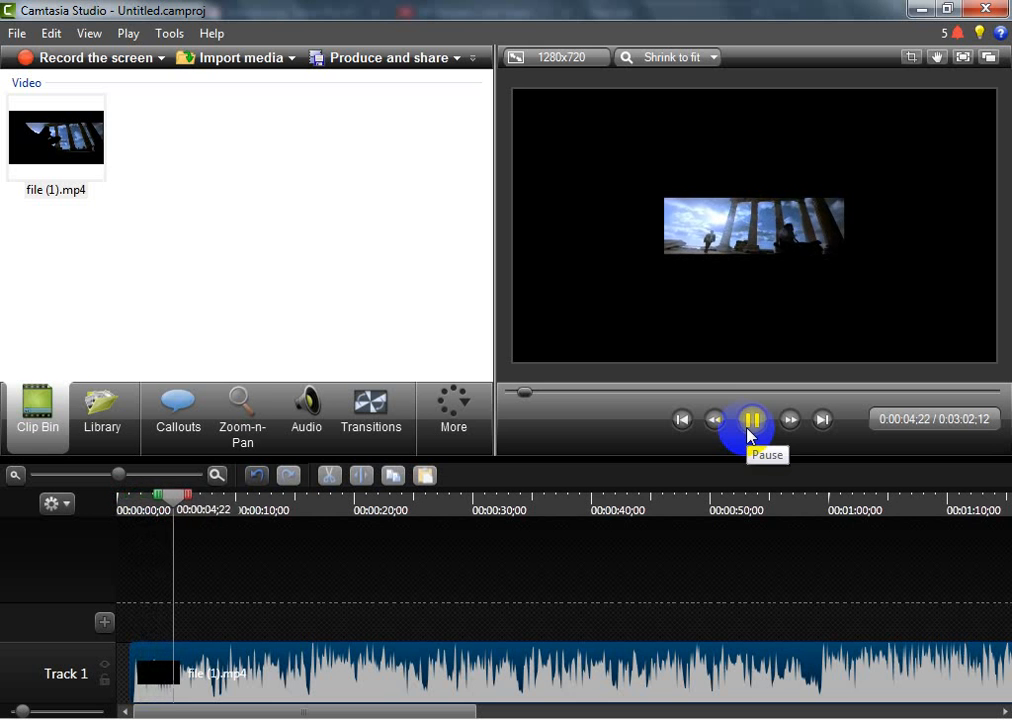
click(750, 424)
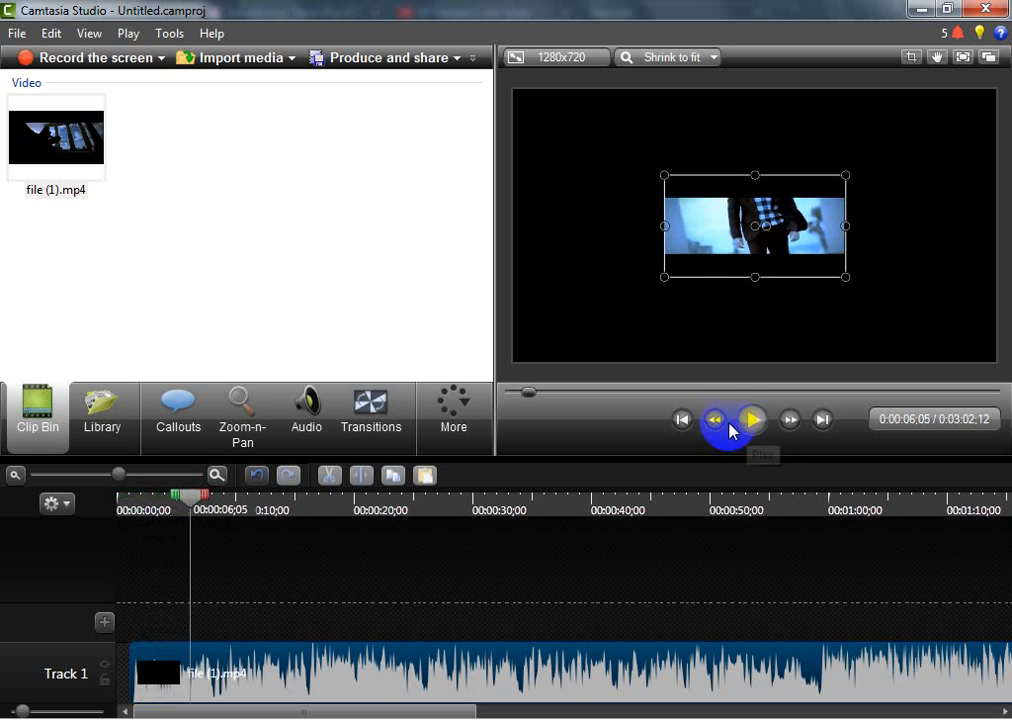
Set the project's editing dimensions to 720p HD (1280x720) great for YouTube
click(591, 66)
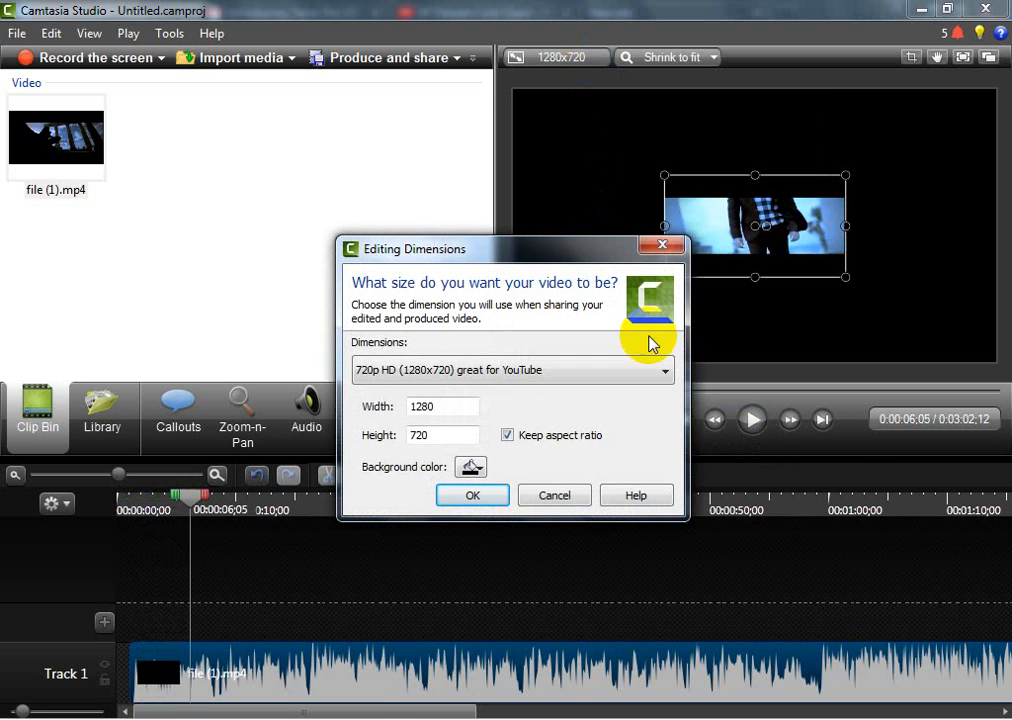
click(663, 372)
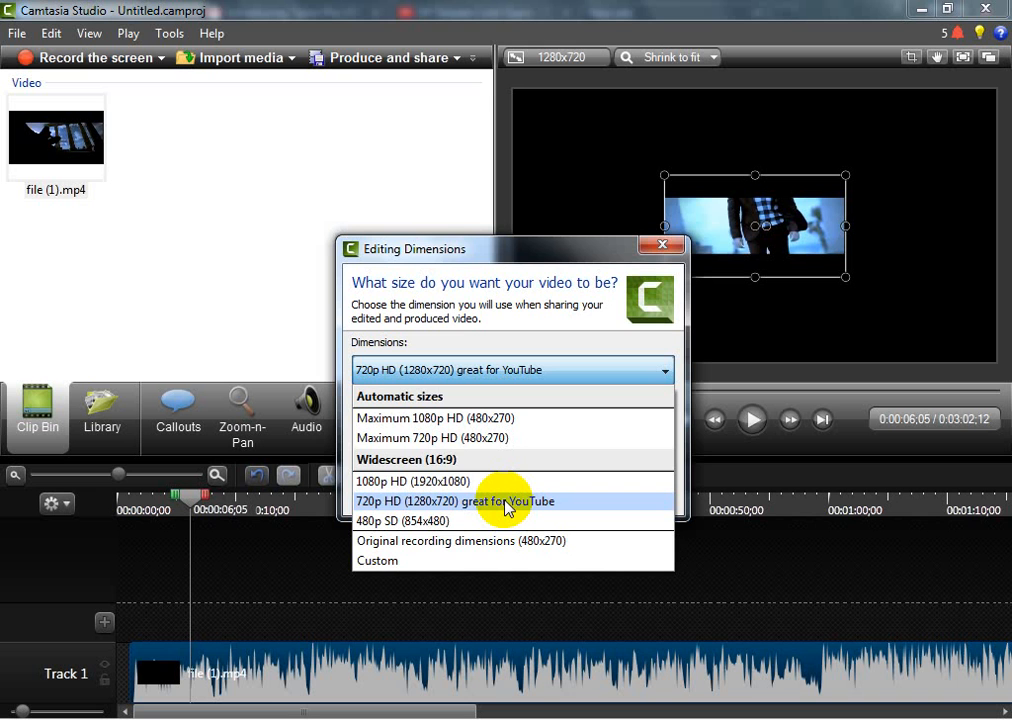
click(507, 504)
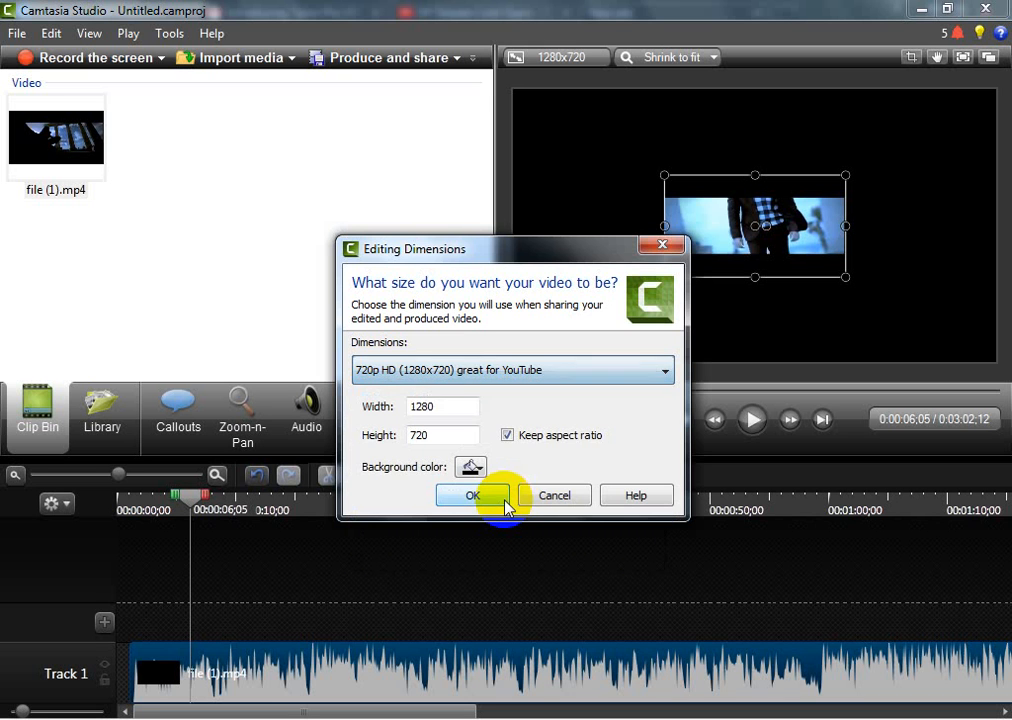
click(474, 496)
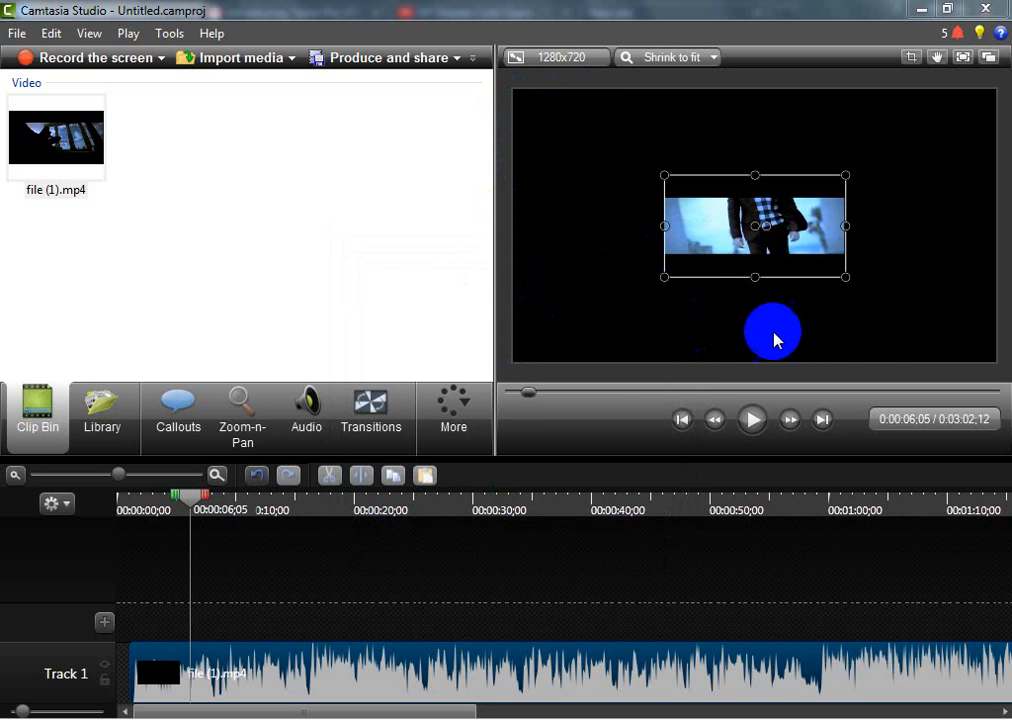
Stretch the clip's four sides to the edges of the 1280x720 canvas and preview the playback
click(976, 192)
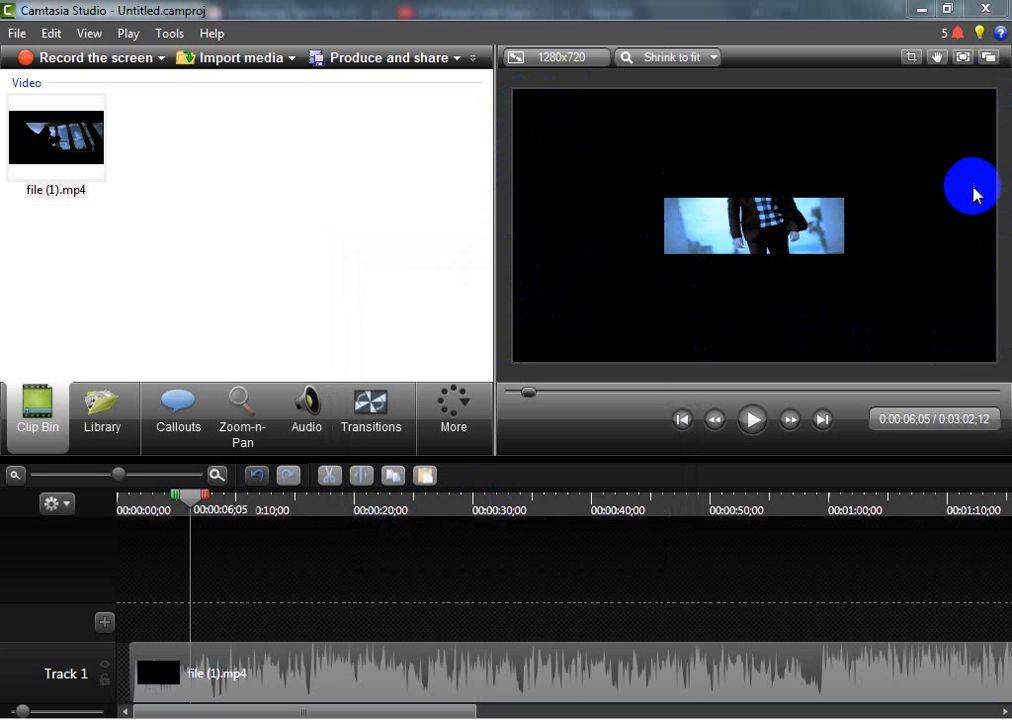
click(738, 226)
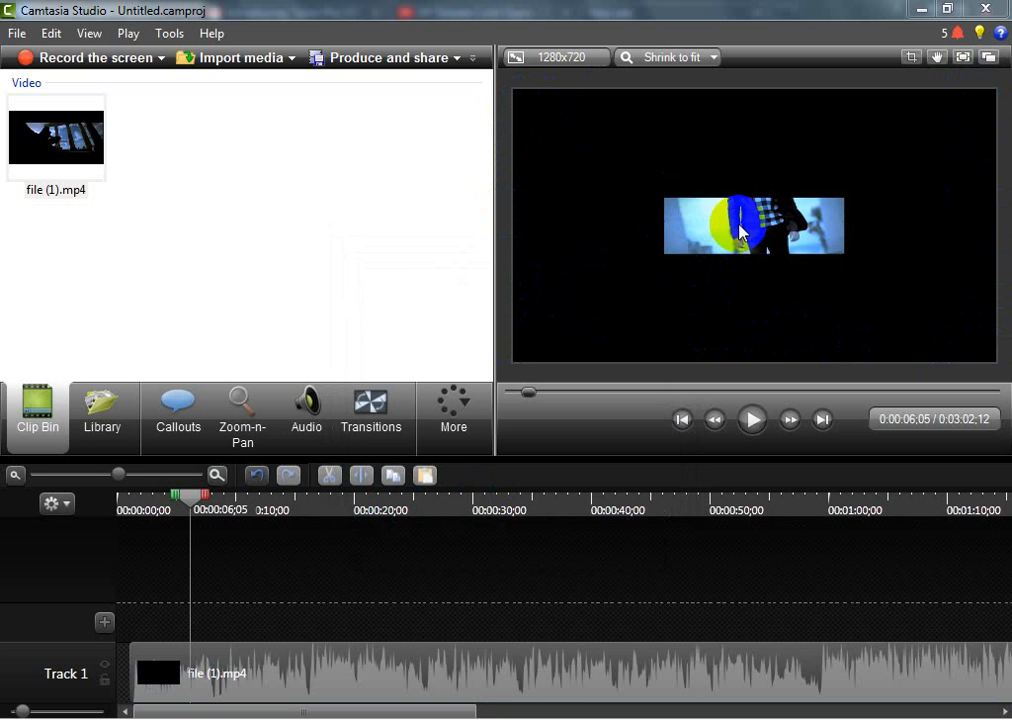
click(700, 232)
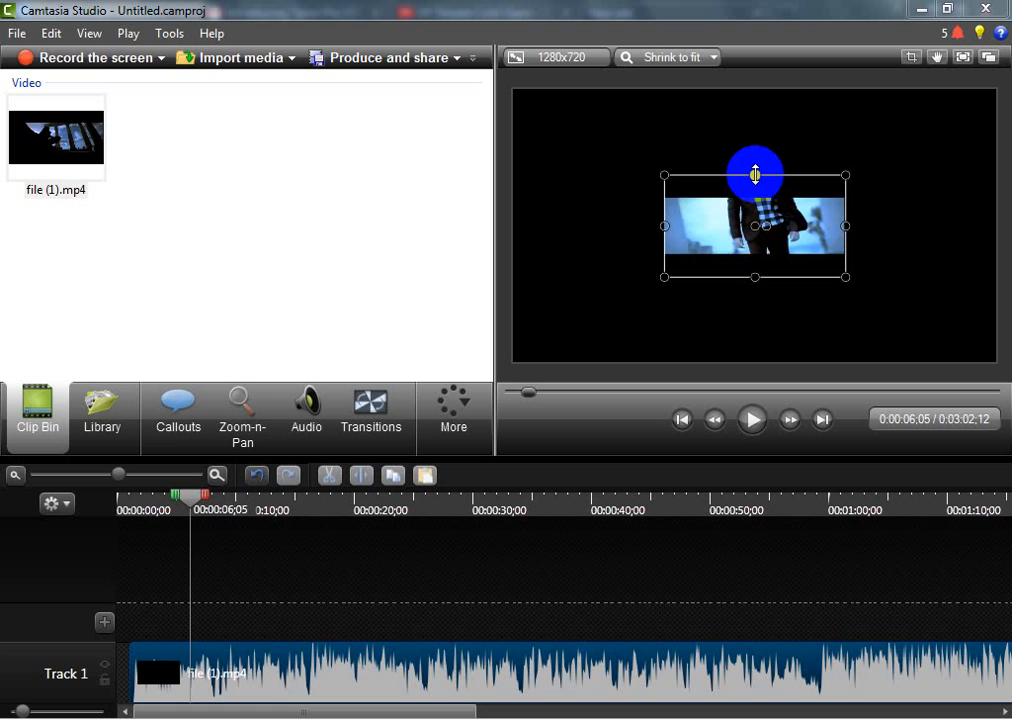
drag(755, 175, 757, 93)
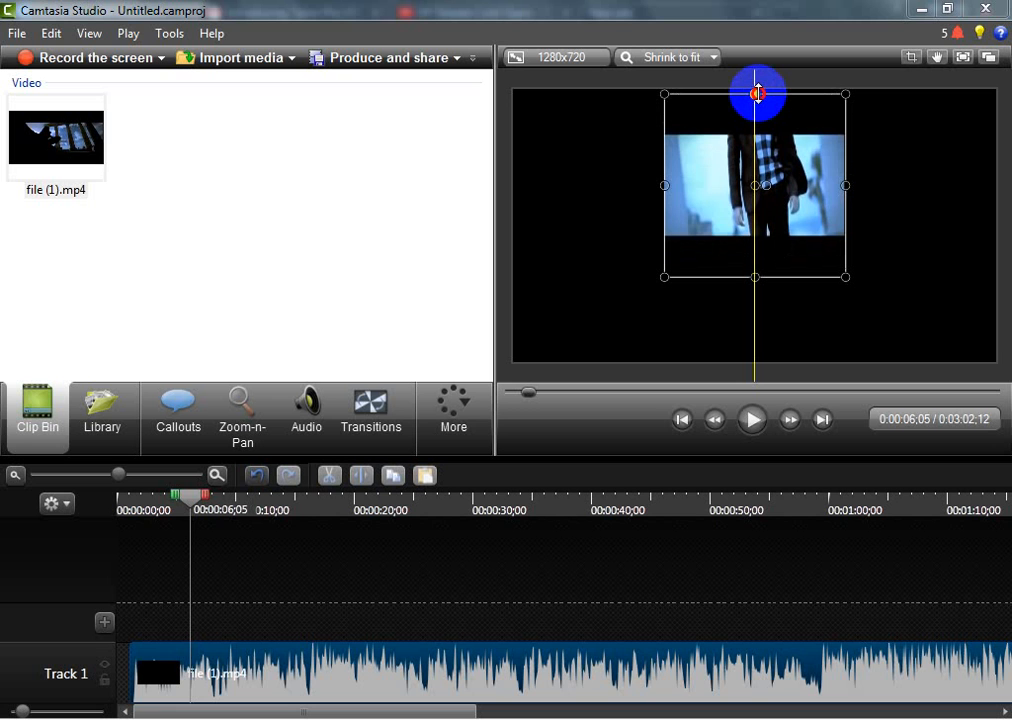
drag(757, 93, 760, 90)
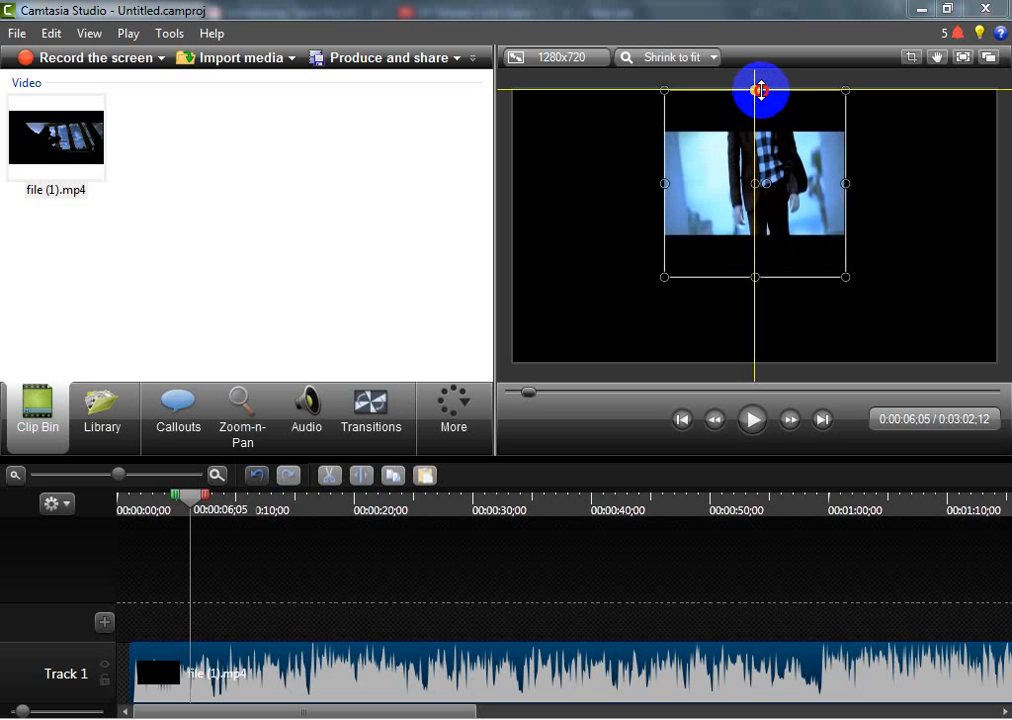
drag(760, 90, 760, 90)
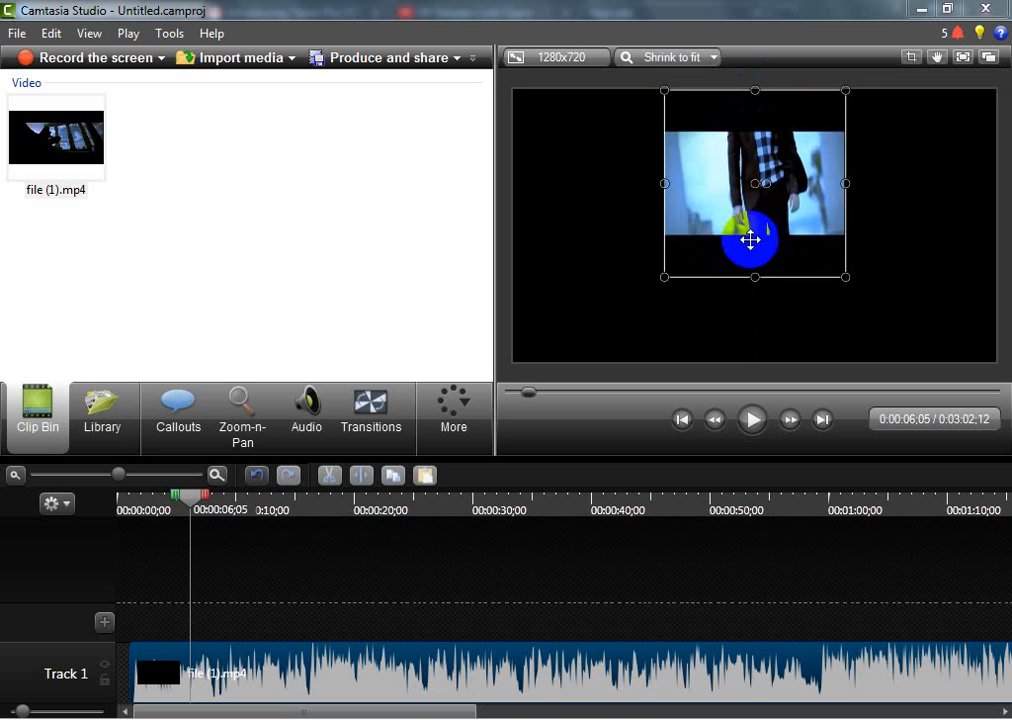
drag(754, 277, 759, 361)
drag(665, 225, 516, 222)
drag(848, 223, 997, 229)
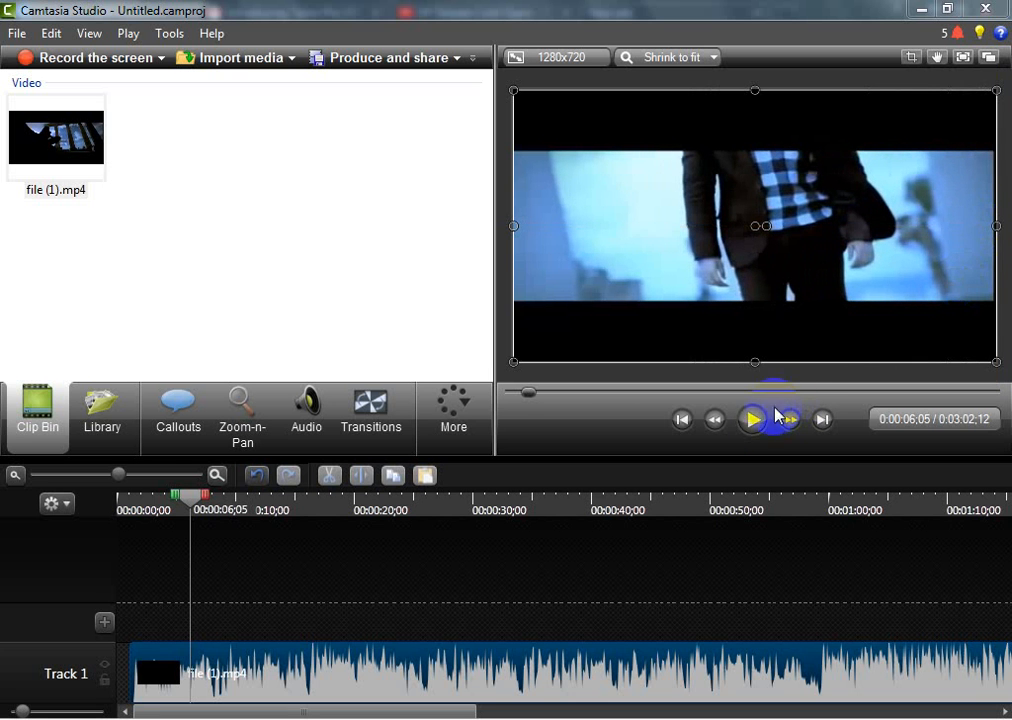
click(752, 419)
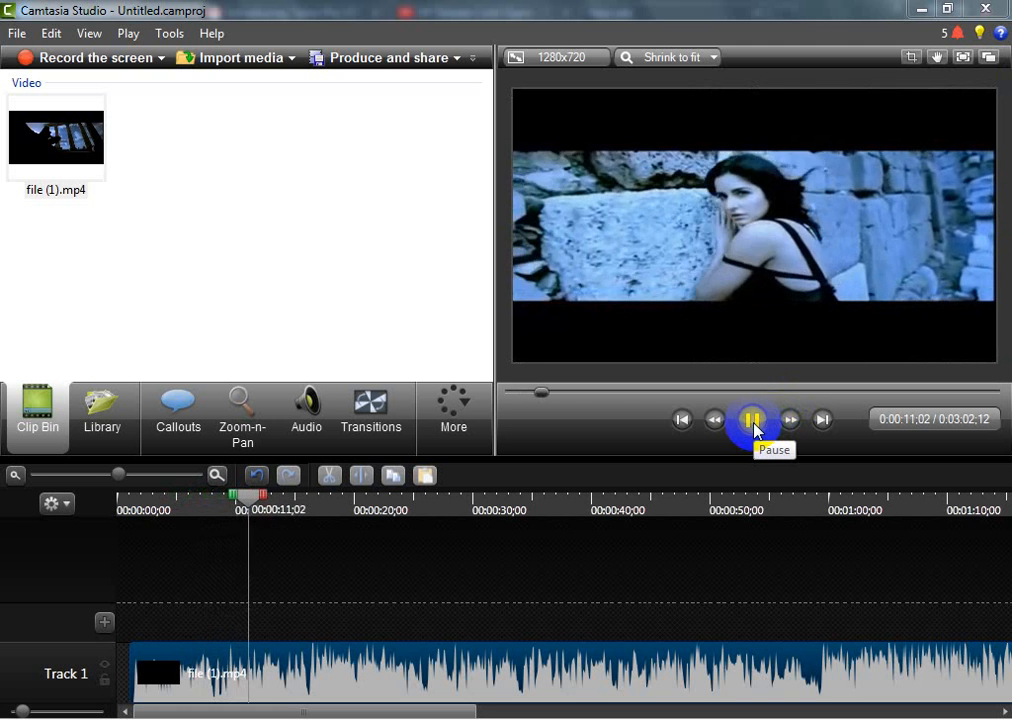
click(753, 420)
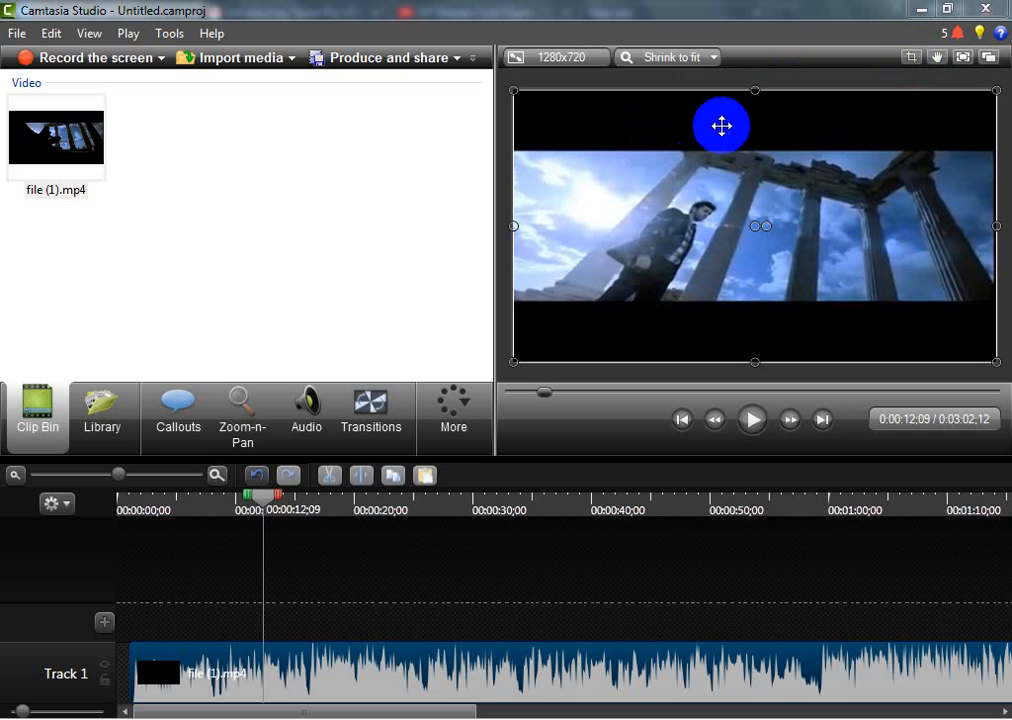
Crop the black bars above and below the picture, and stretch the cropped clip to the canvas's upper and lower edges
click(917, 60)
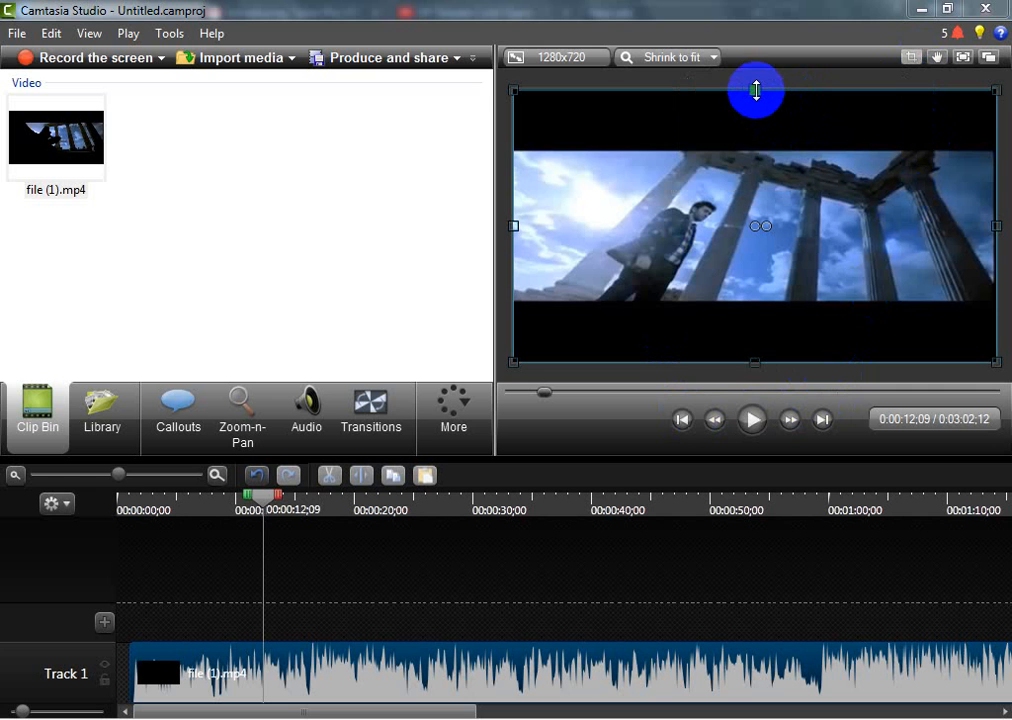
drag(756, 90, 771, 150)
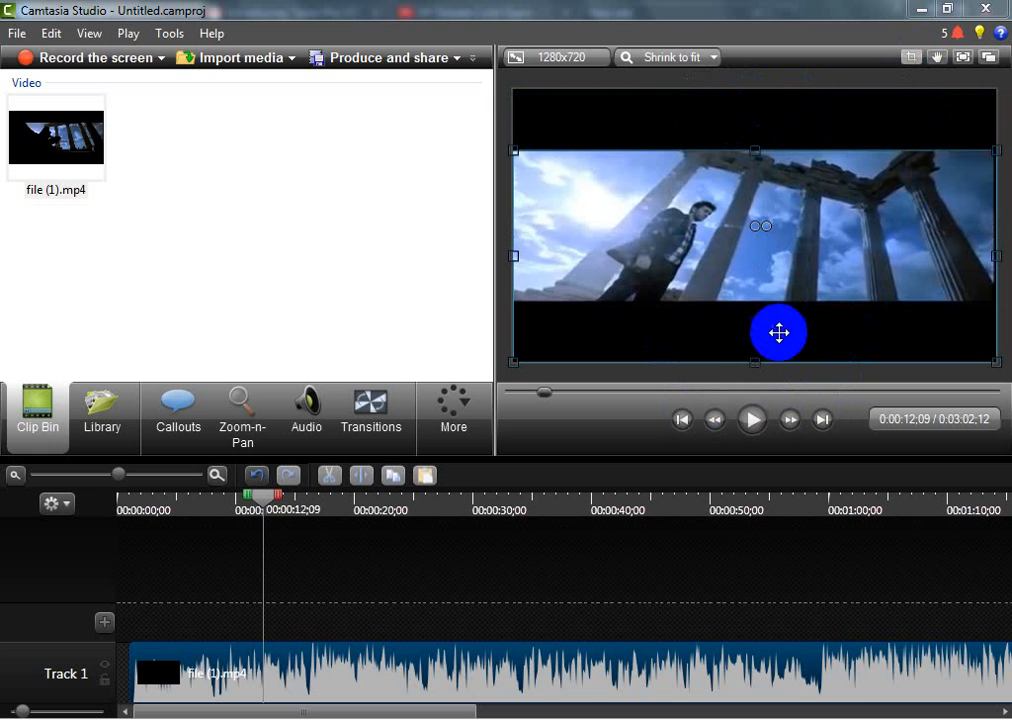
drag(758, 362, 759, 300)
click(910, 60)
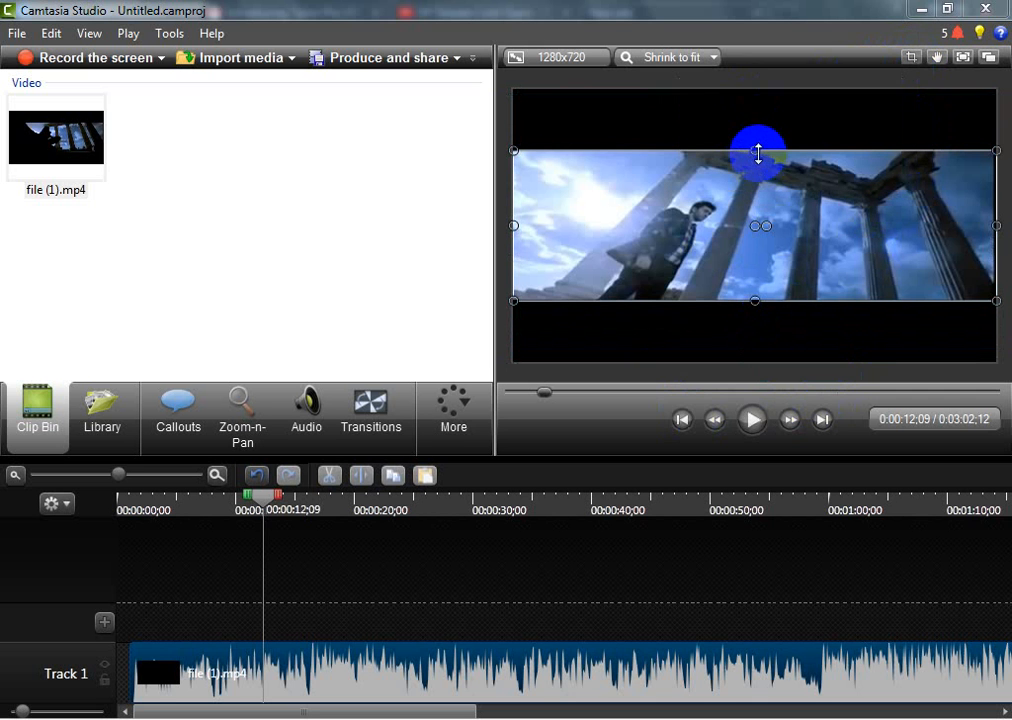
drag(761, 162, 769, 90)
drag(755, 301, 759, 368)
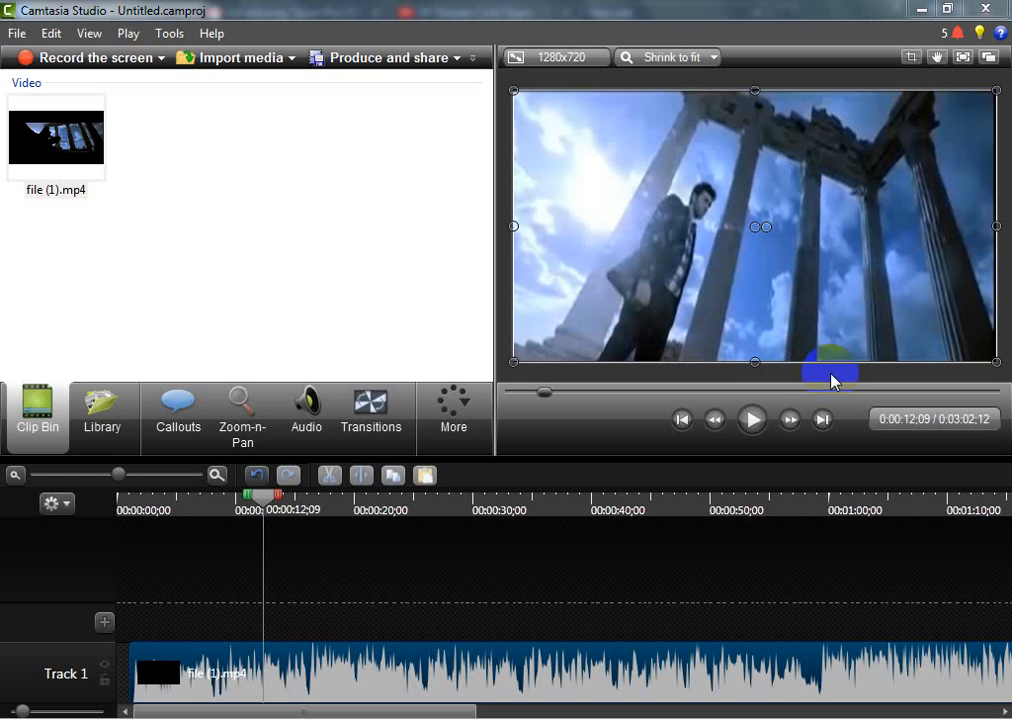
Undo the cropping and all the stretching of the clip, back to its original size in the middle of the canvas
key(ctrl+z)
key(ctrl+z)
key(ctrl+z)
key(ctrl+z)
key(ctrl+z)
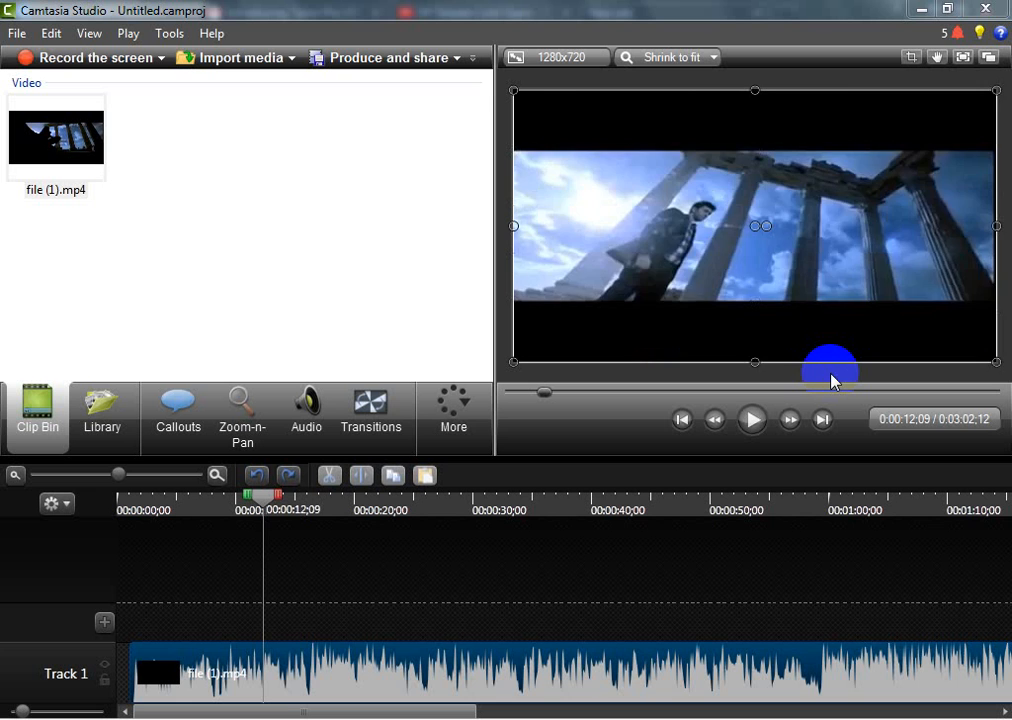
key(ctrl+z)
key(ctrl+z)
key(ctrl+z)
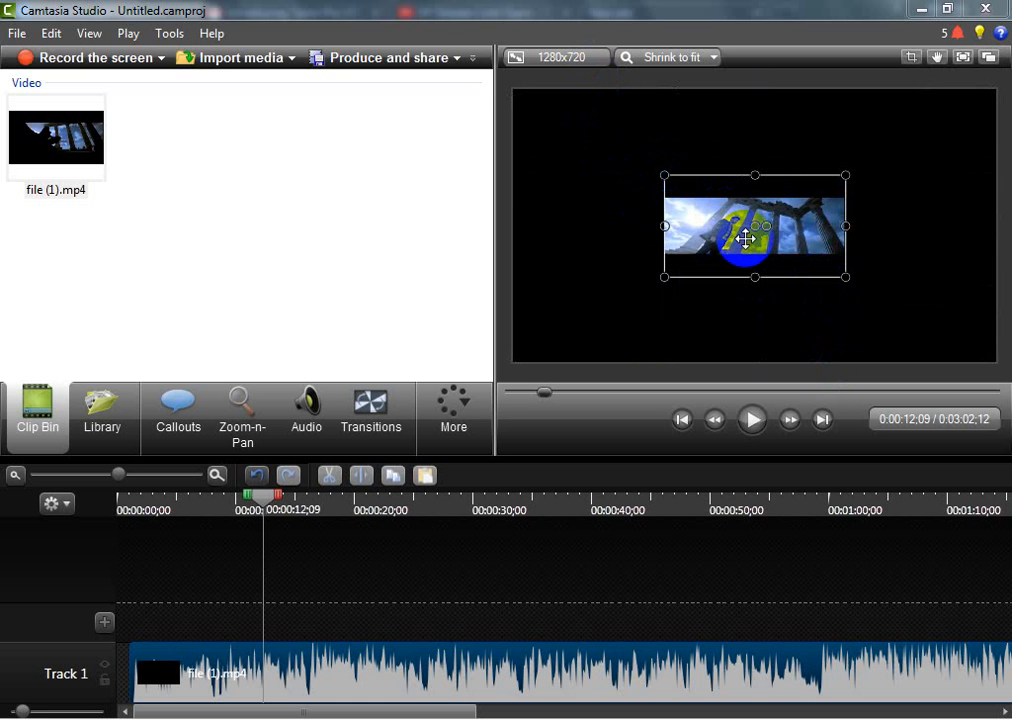
Enlarge the small clip side by side until it fills the whole canvas, and play a few seconds to check it
drag(745, 238, 758, 94)
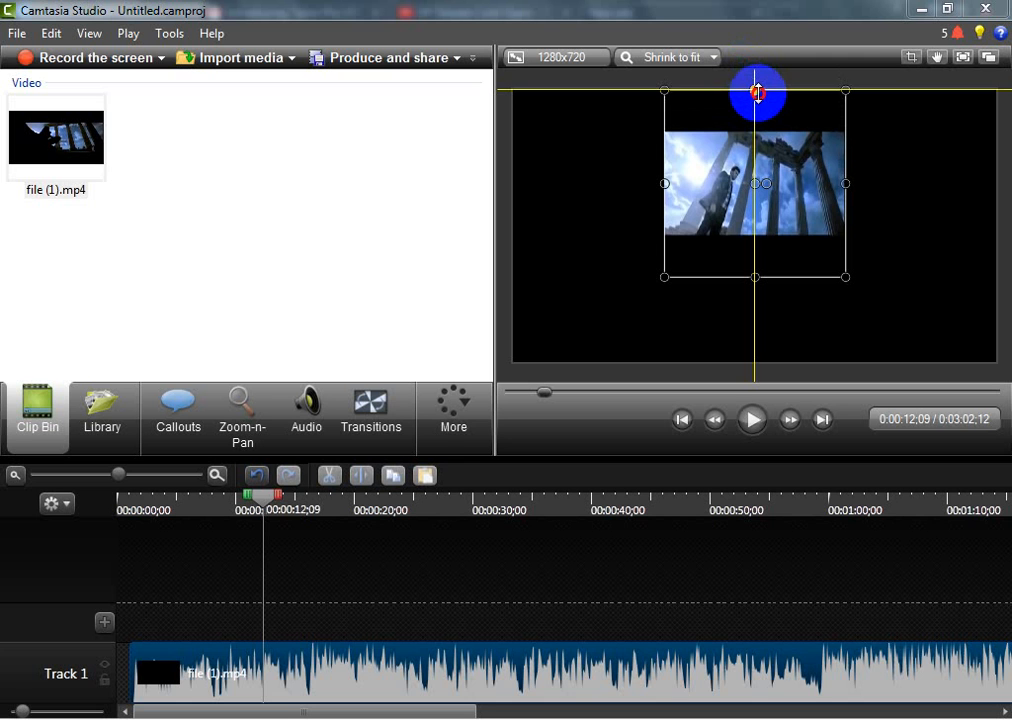
drag(758, 94, 770, 176)
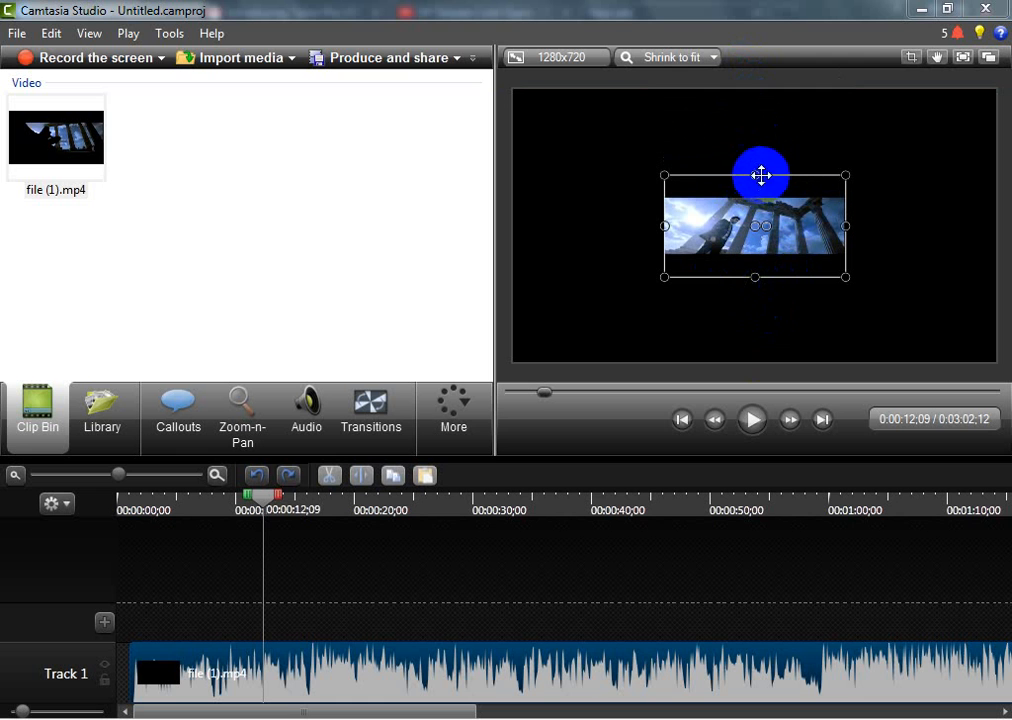
drag(754, 177, 750, 91)
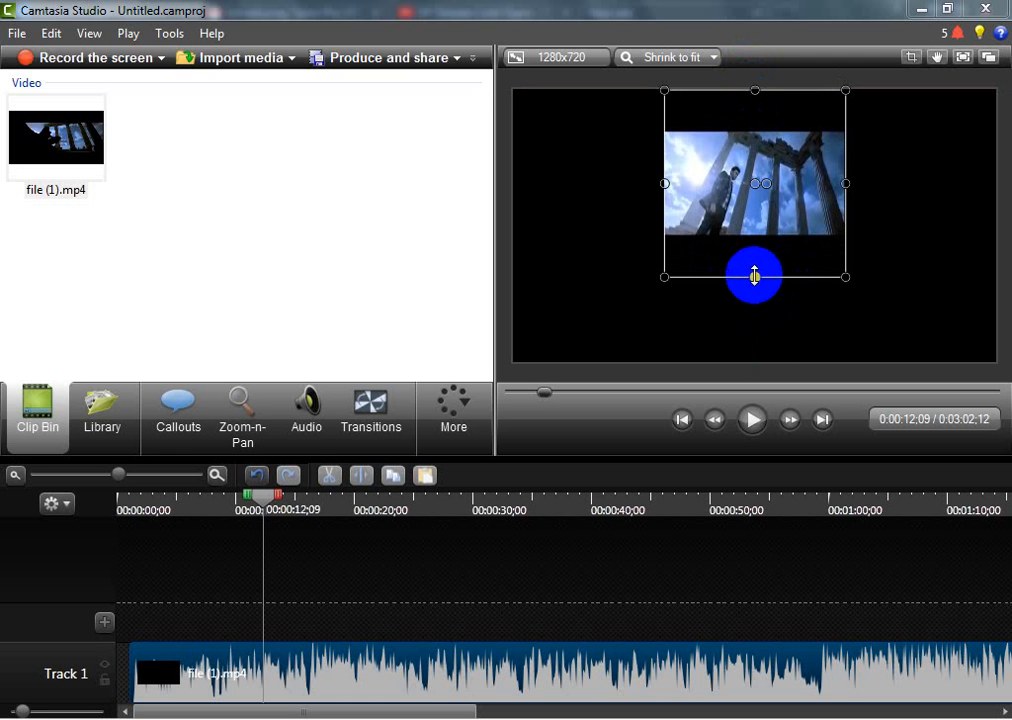
drag(754, 277, 761, 362)
drag(843, 234, 997, 226)
drag(664, 226, 514, 226)
click(743, 437)
click(754, 421)
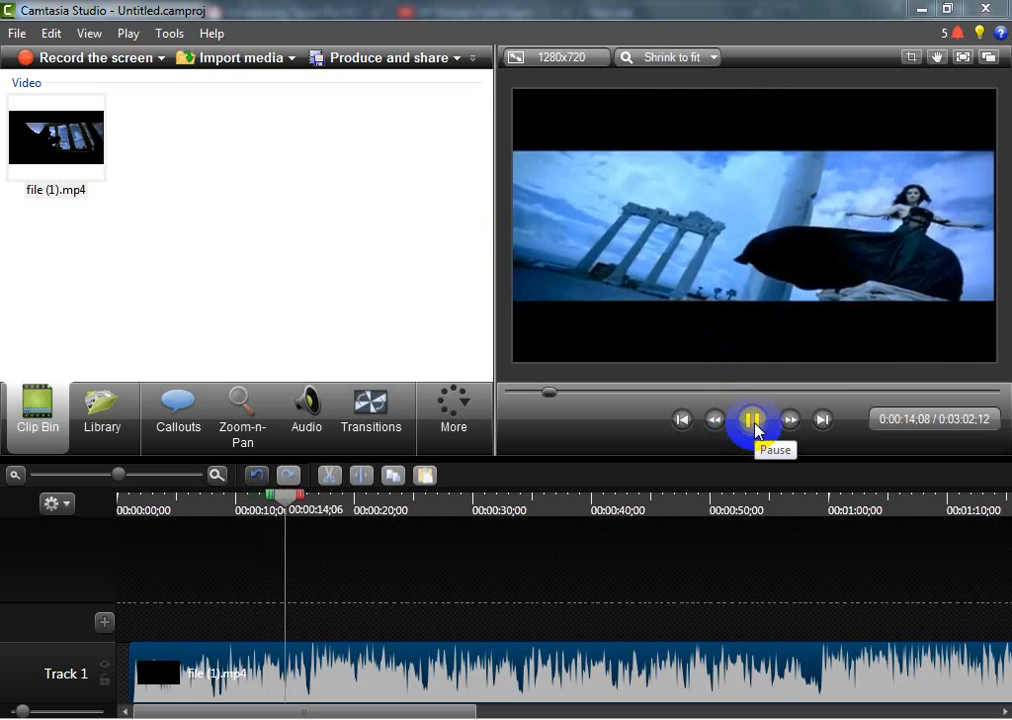
click(754, 421)
Crop off the black bars above and below the clip's picture, and leave crop mode
click(705, 263)
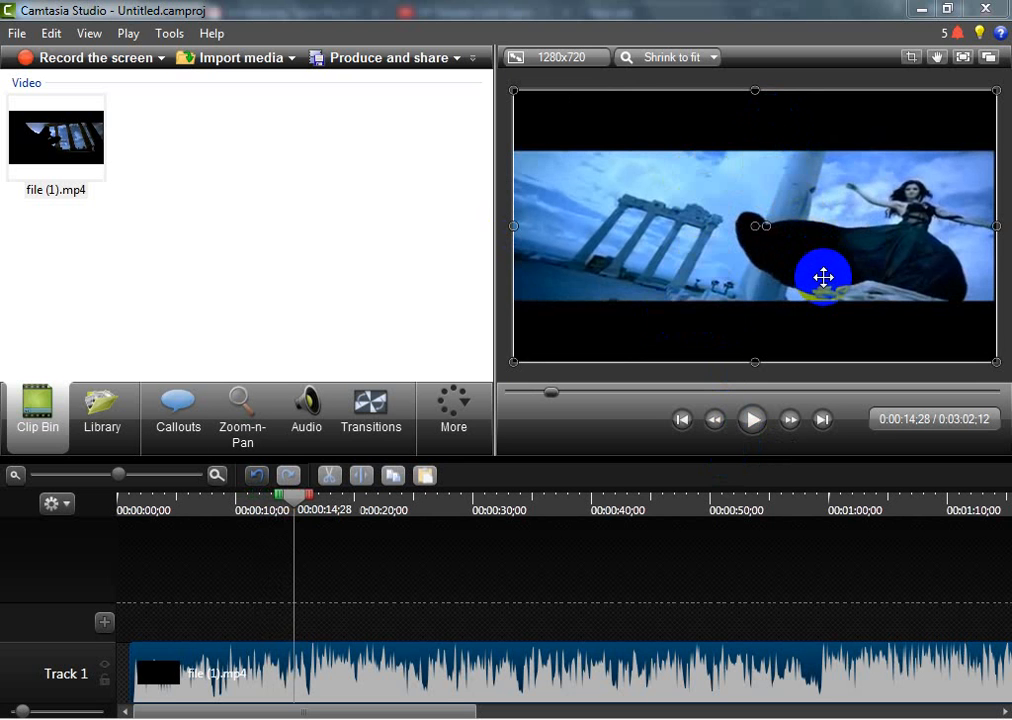
click(910, 66)
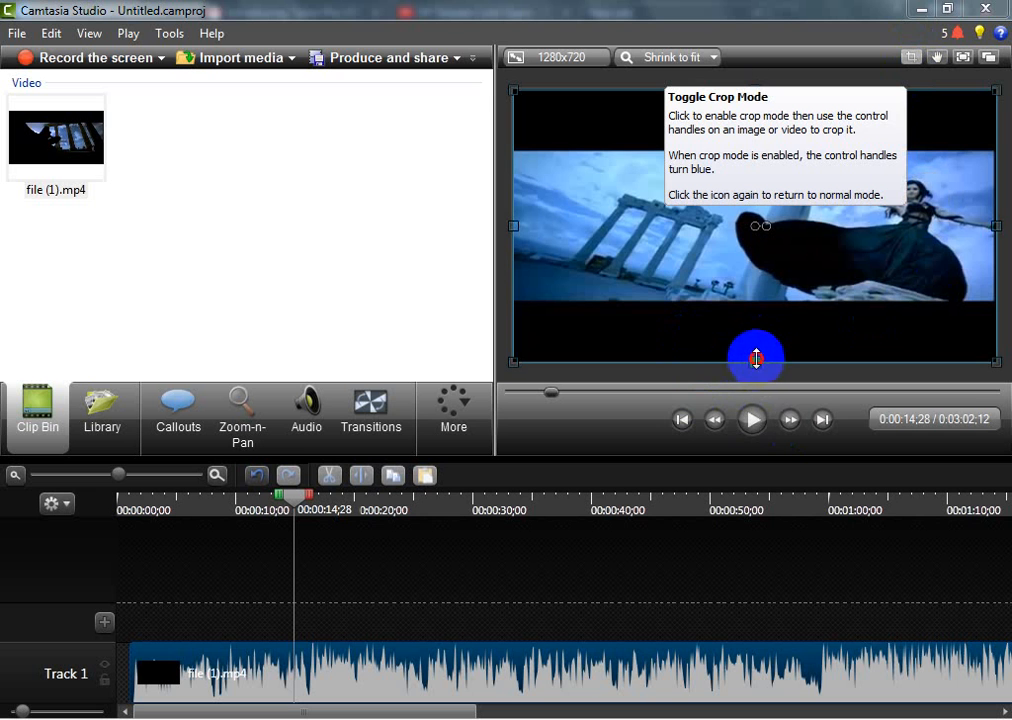
drag(756, 359, 753, 303)
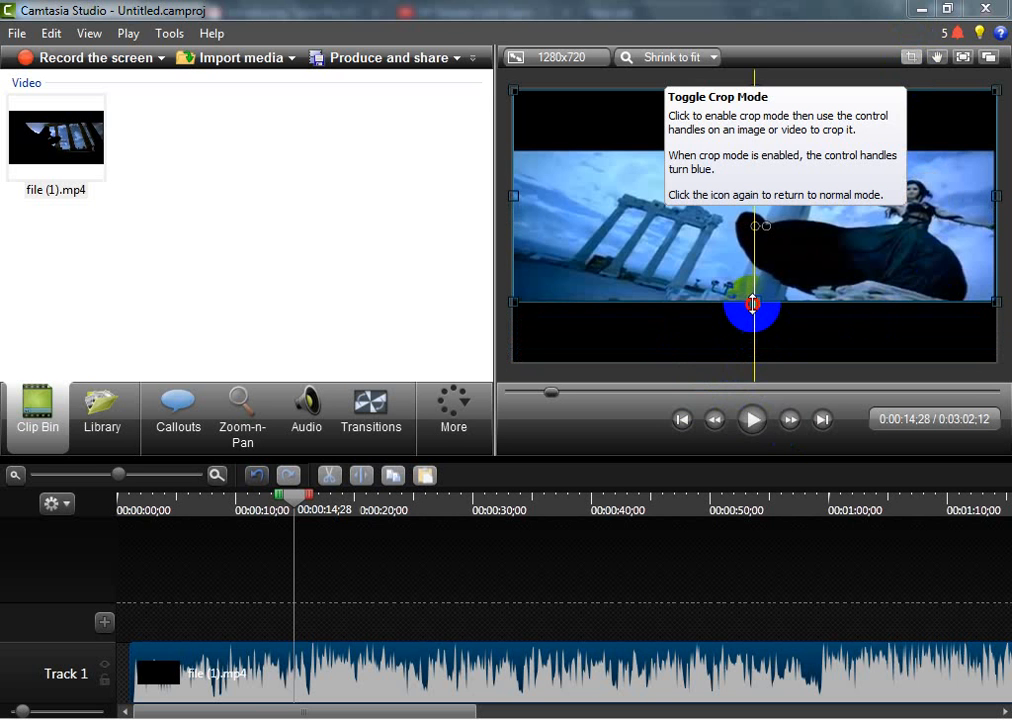
drag(754, 92, 775, 163)
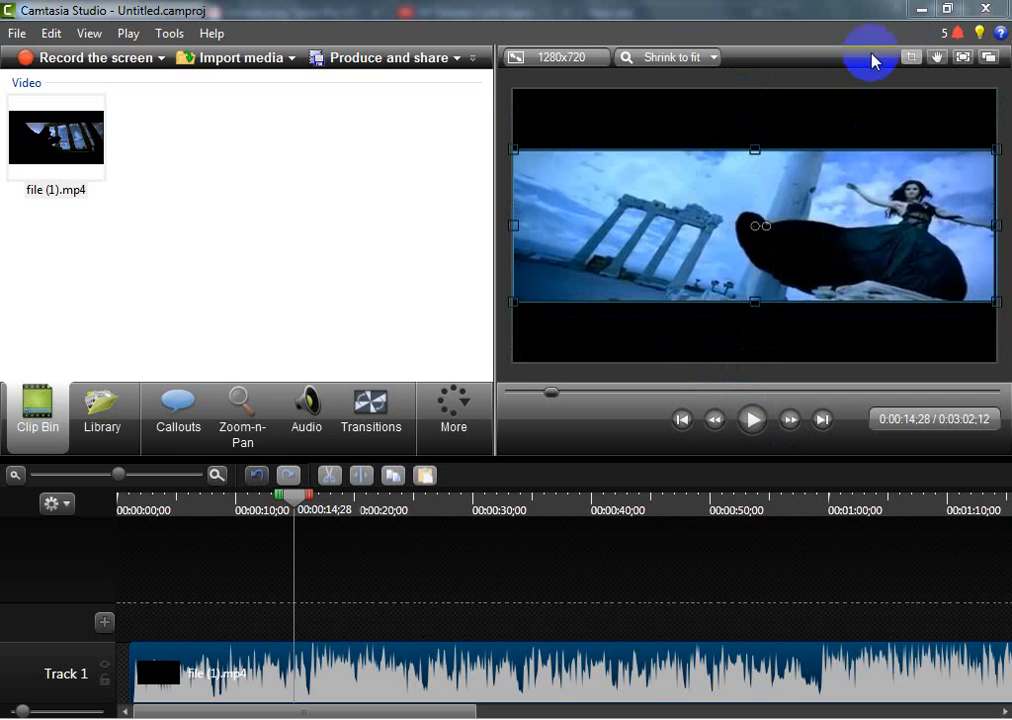
click(909, 58)
Stretch the cropped clip vertically to the canvas's upper and lower edges and preview the full-frame playback
click(818, 222)
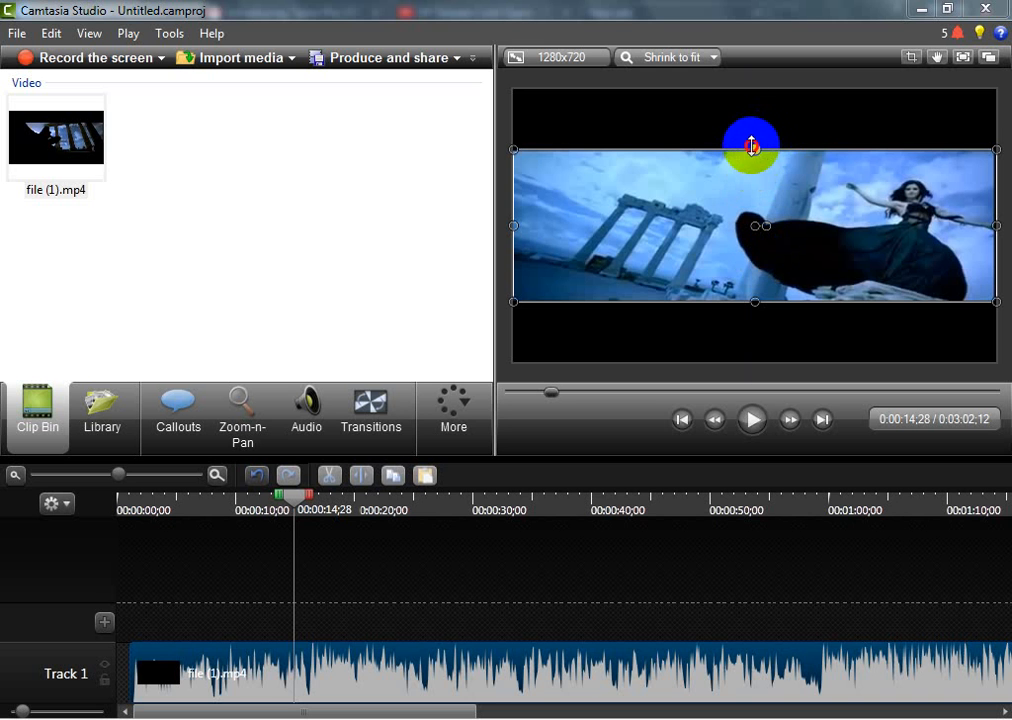
drag(754, 148, 761, 86)
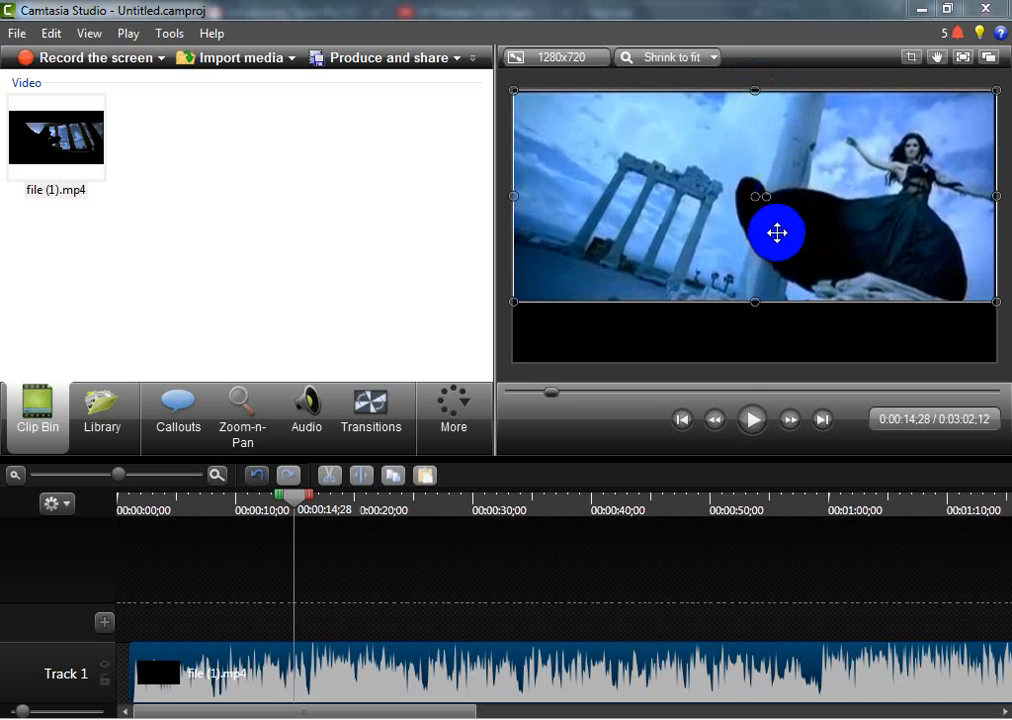
drag(754, 301, 767, 361)
click(752, 420)
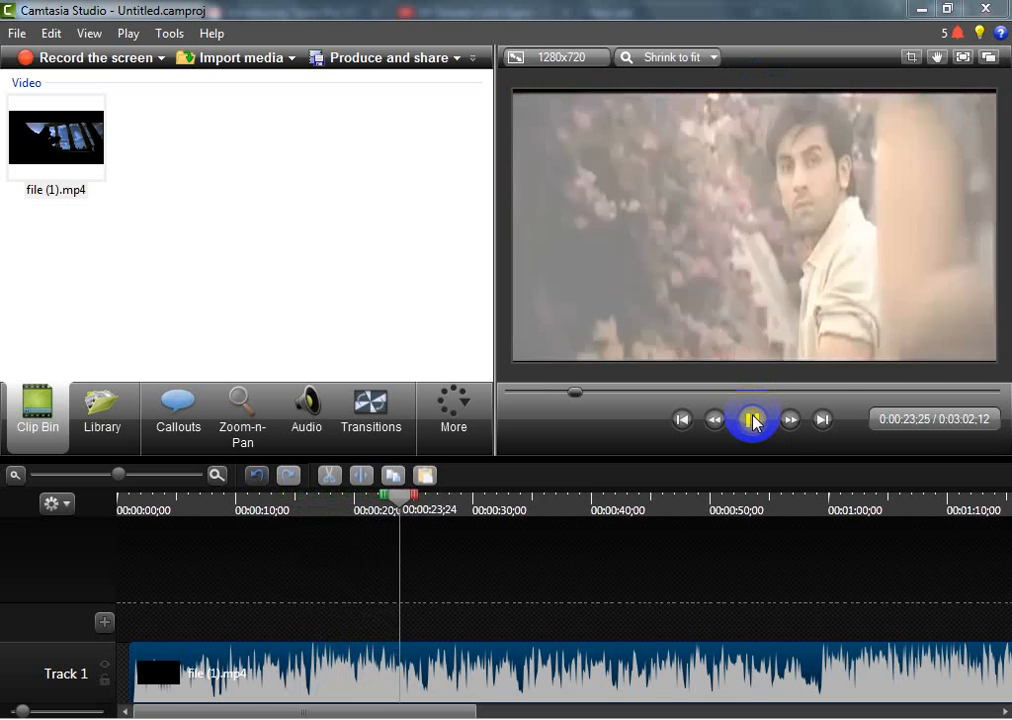
click(754, 420)
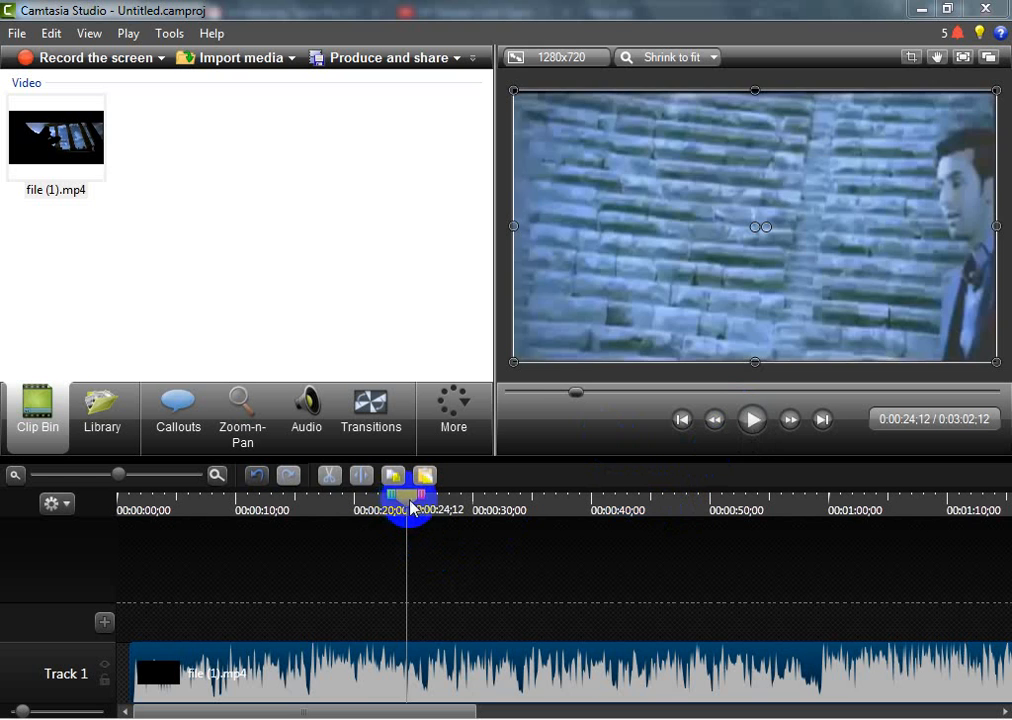
Move the playhead back to 0:00:18;25 on the timeline
drag(409, 505, 344, 510)
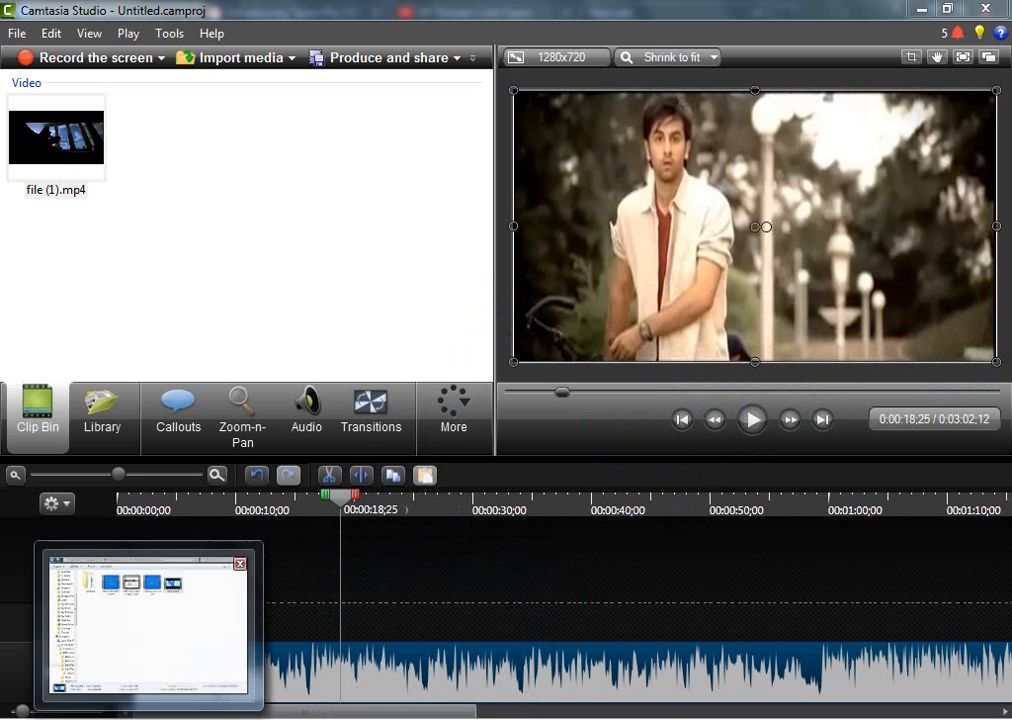
Switch to Windows Explorer and copy beg.jpg from the class-5 folder inside Bidd-Rangamati-morning
click(112, 719)
click(16, 38)
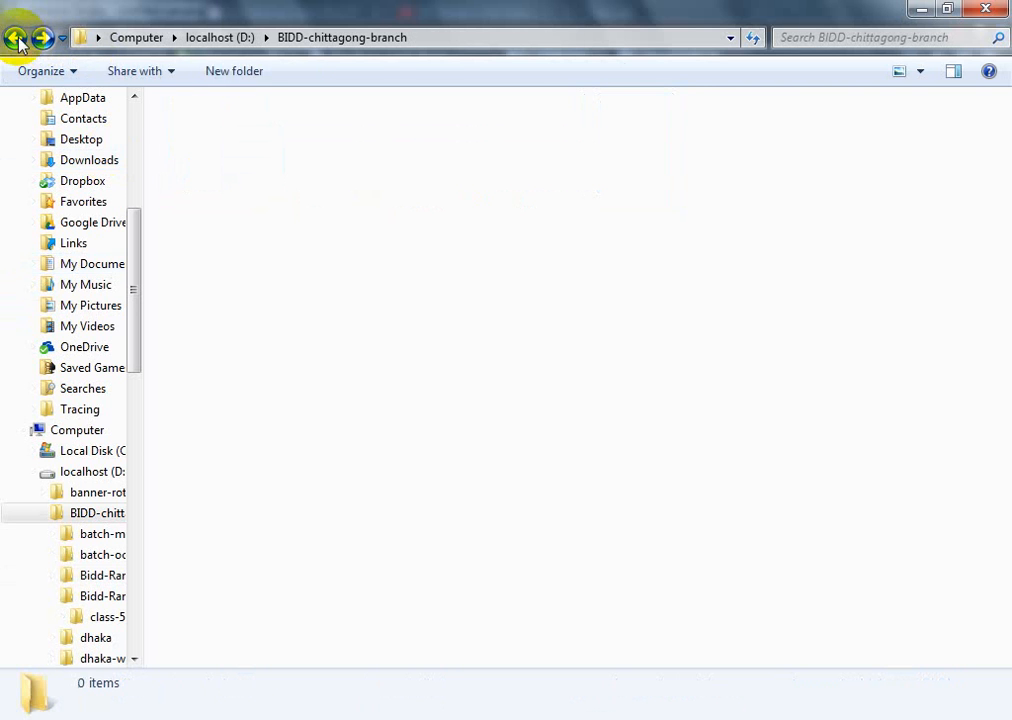
double_click(569, 163)
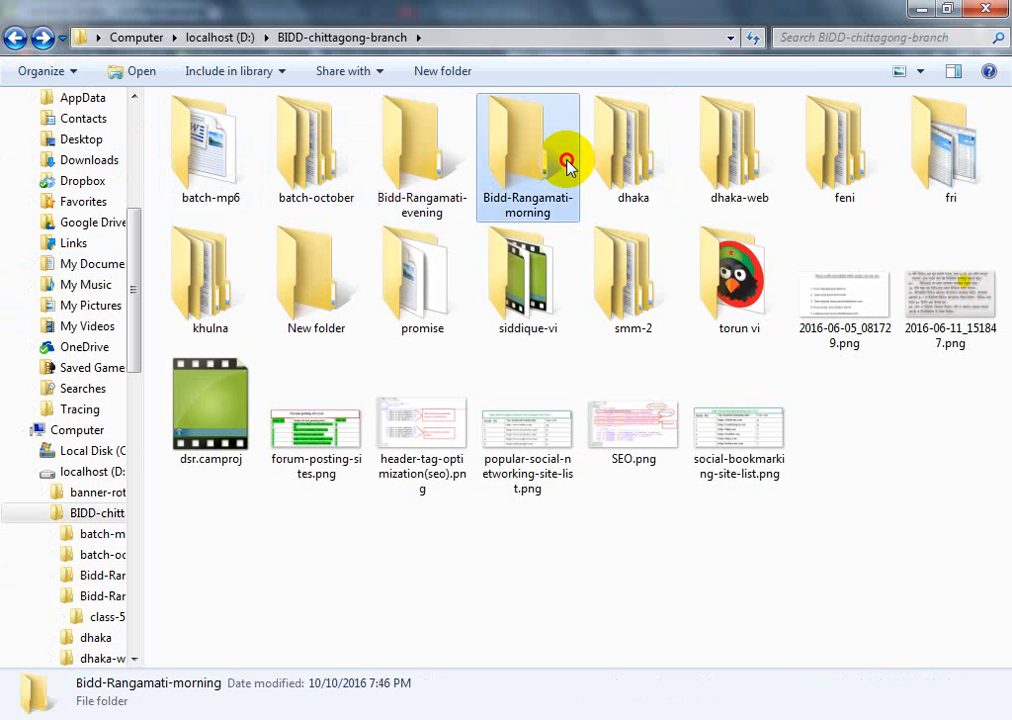
double_click(235, 165)
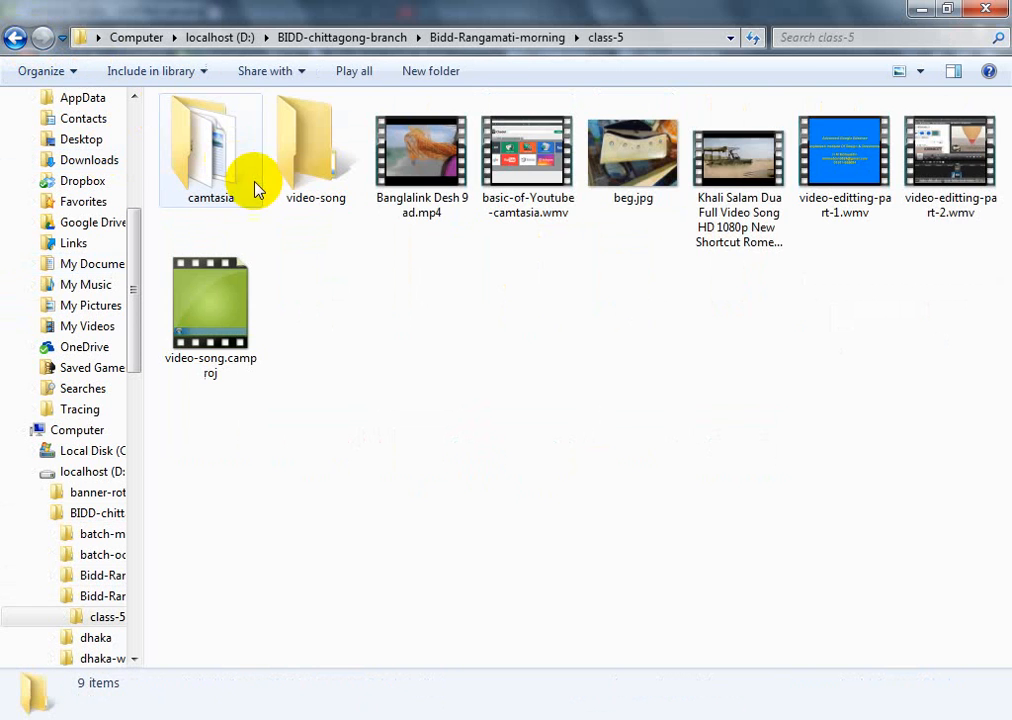
click(656, 171)
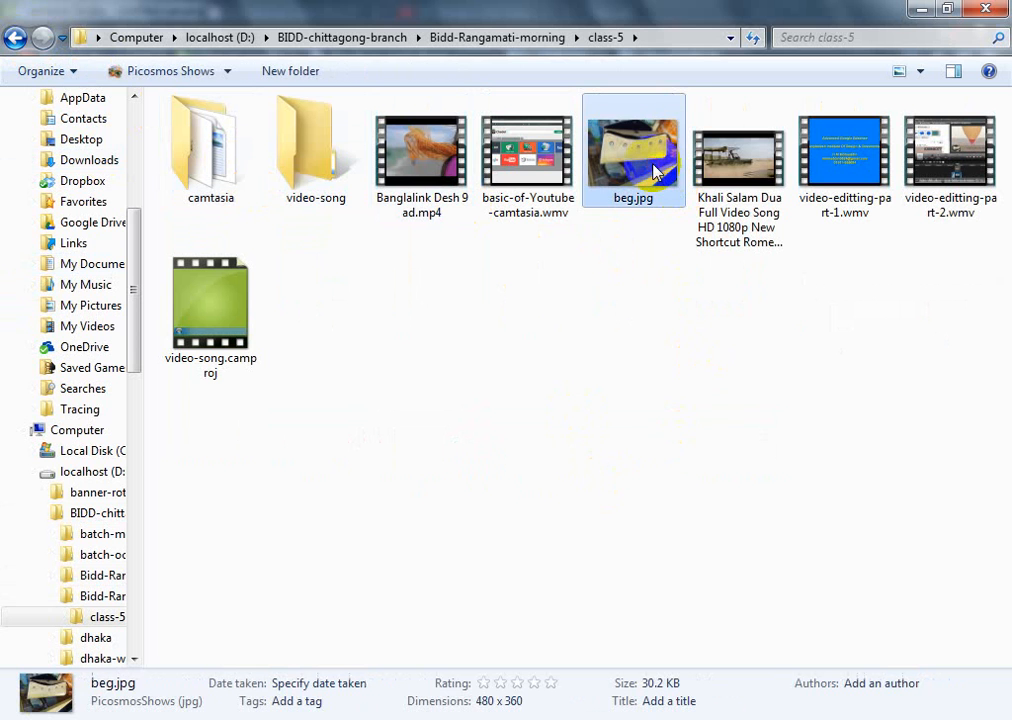
Paste the copied beg.jpg into the Bidd-Rangamati-evening folder and select it there
click(17, 38)
click(17, 38)
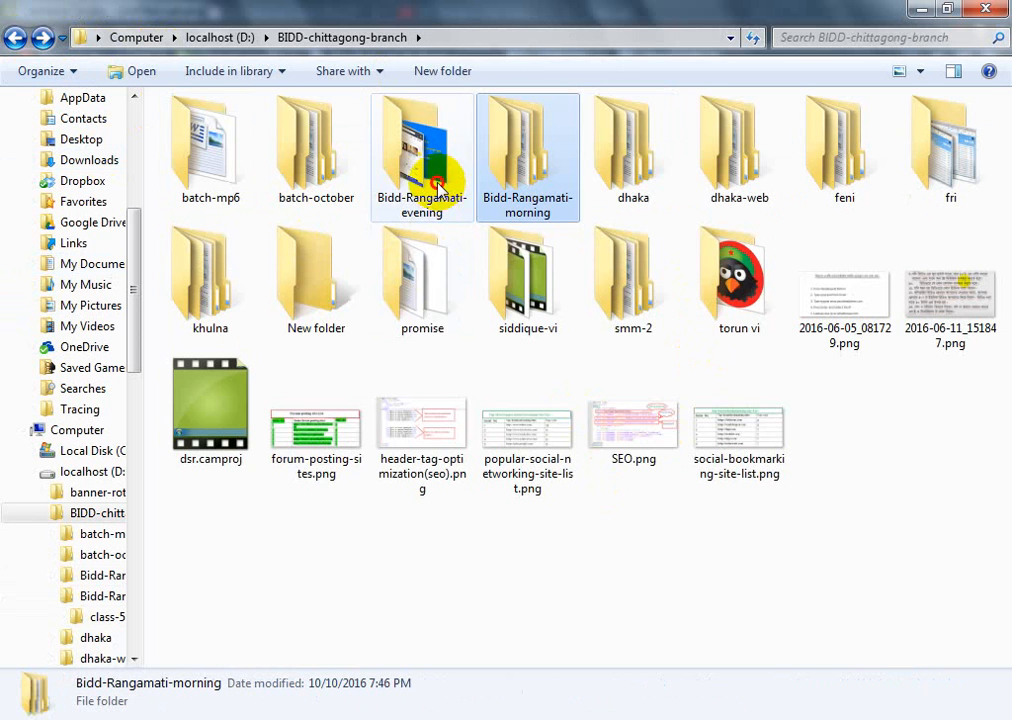
double_click(440, 181)
click(416, 287)
key(ctrl+v)
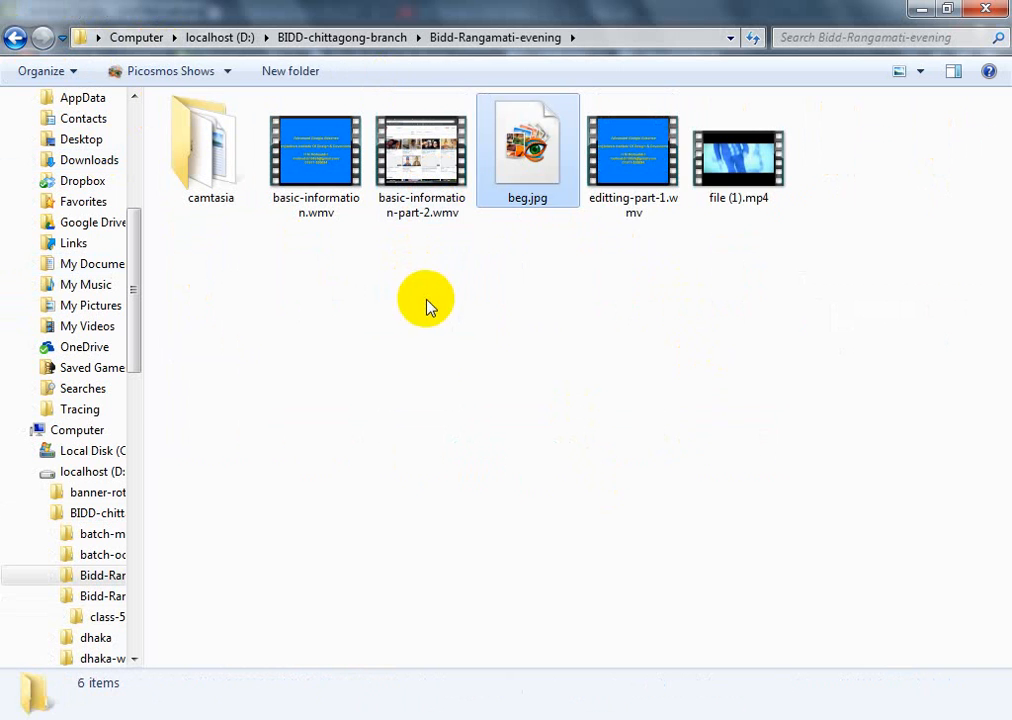
click(487, 353)
click(561, 158)
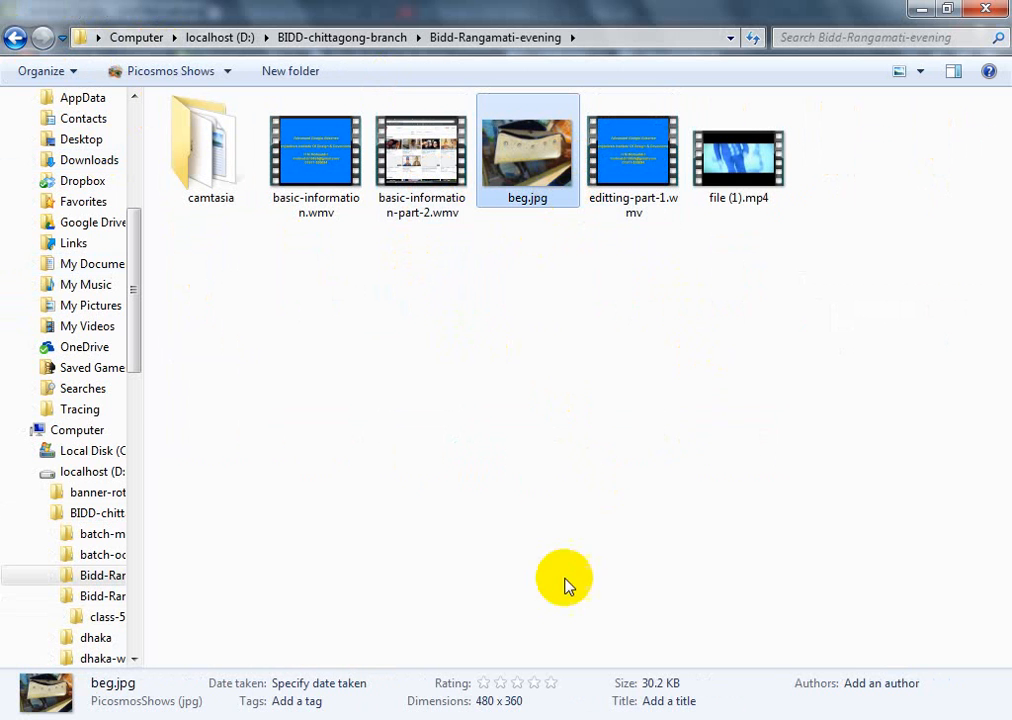
Return to Camtasia Studio and import beg.jpg from the Bidd-Rangamati-evening folder
click(730, 719)
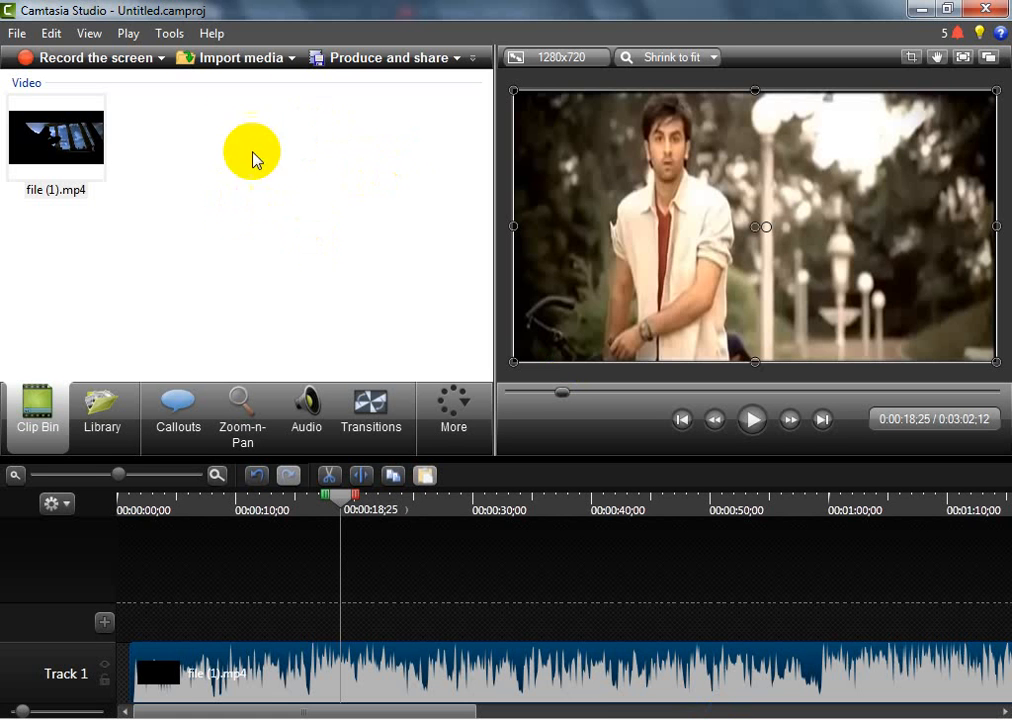
click(294, 60)
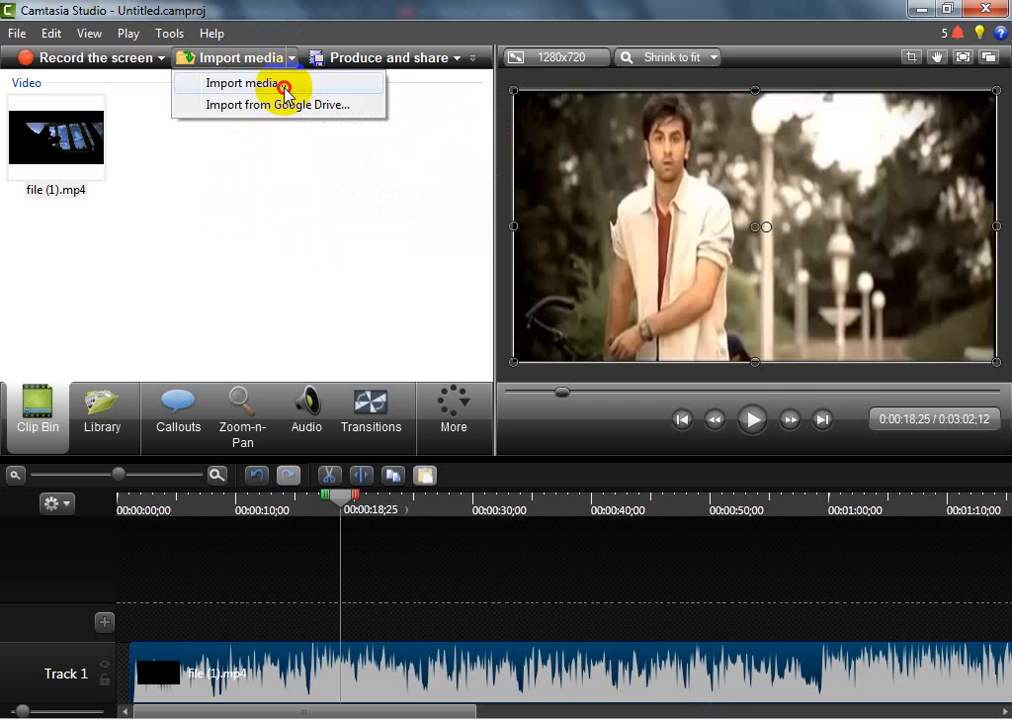
click(280, 83)
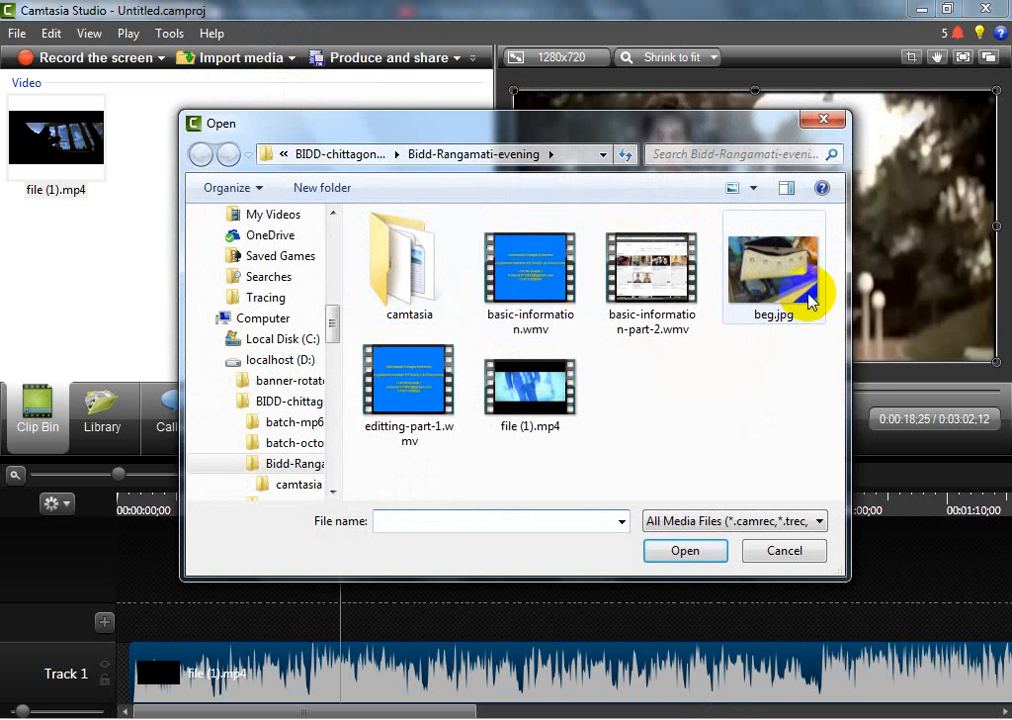
click(808, 295)
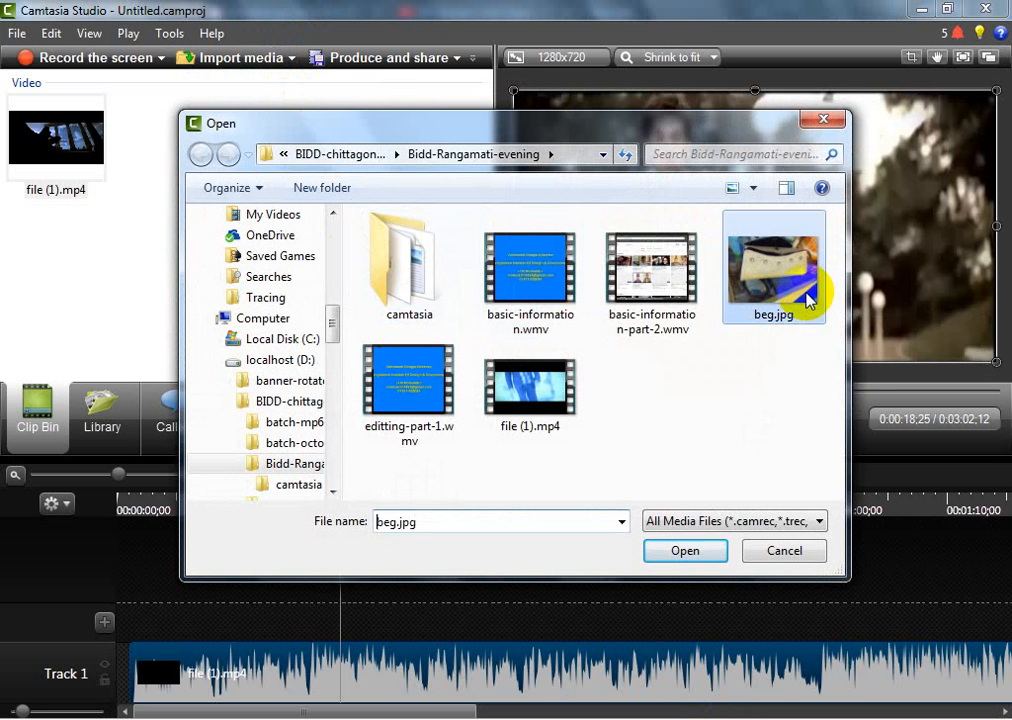
click(697, 555)
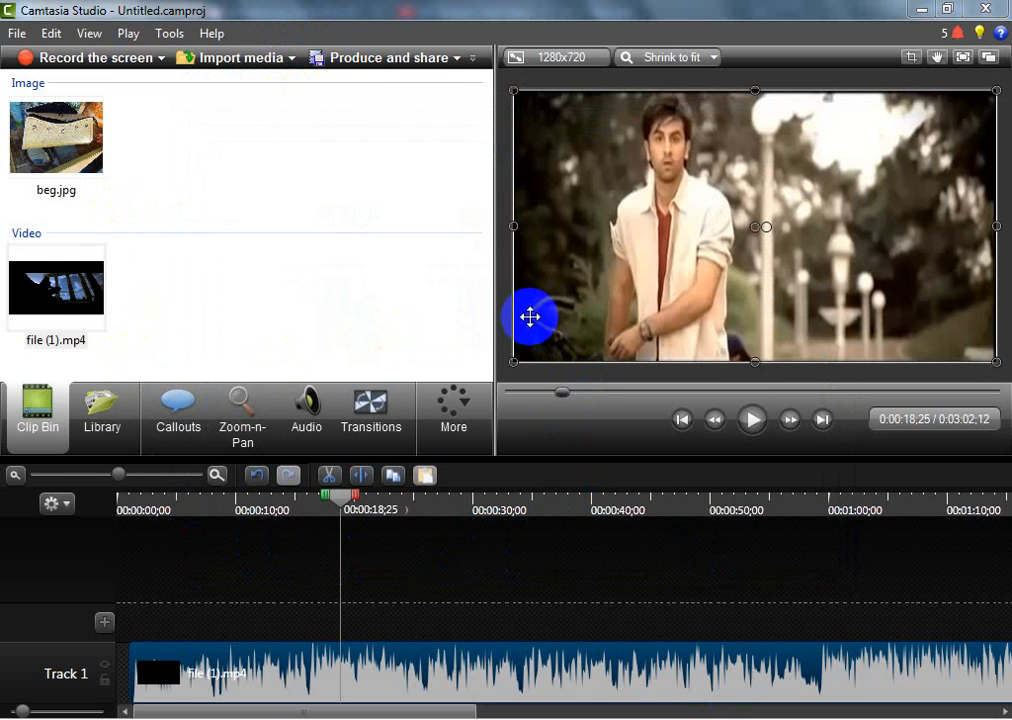
Shift the video clip sideways on the canvas and undo the move
drag(645, 307, 710, 309)
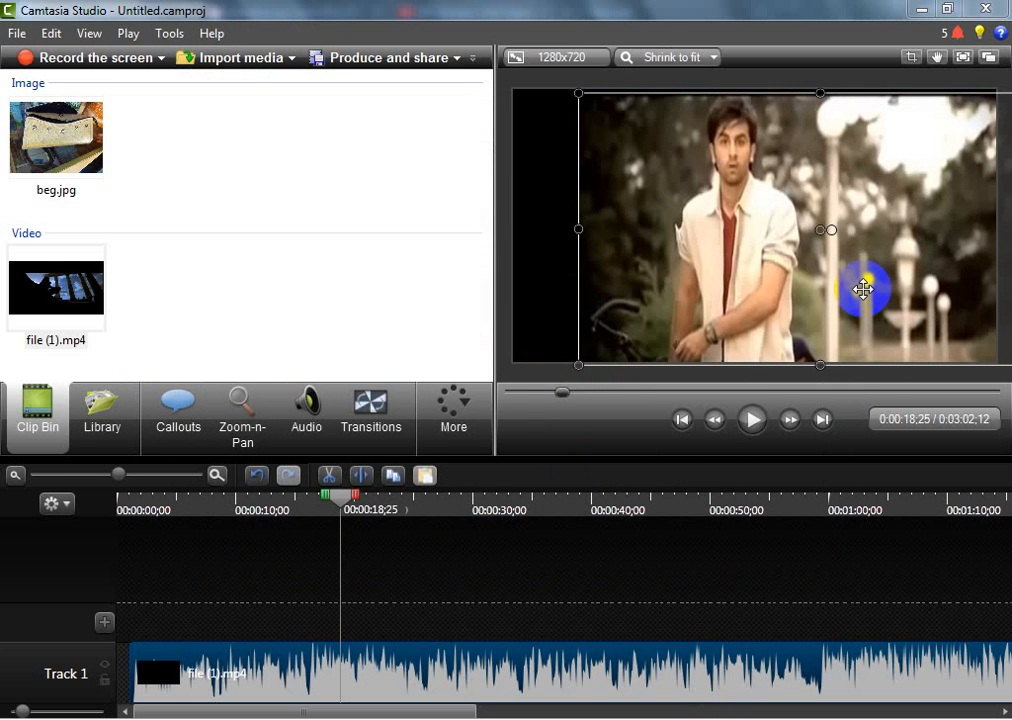
key(ctrl+z)
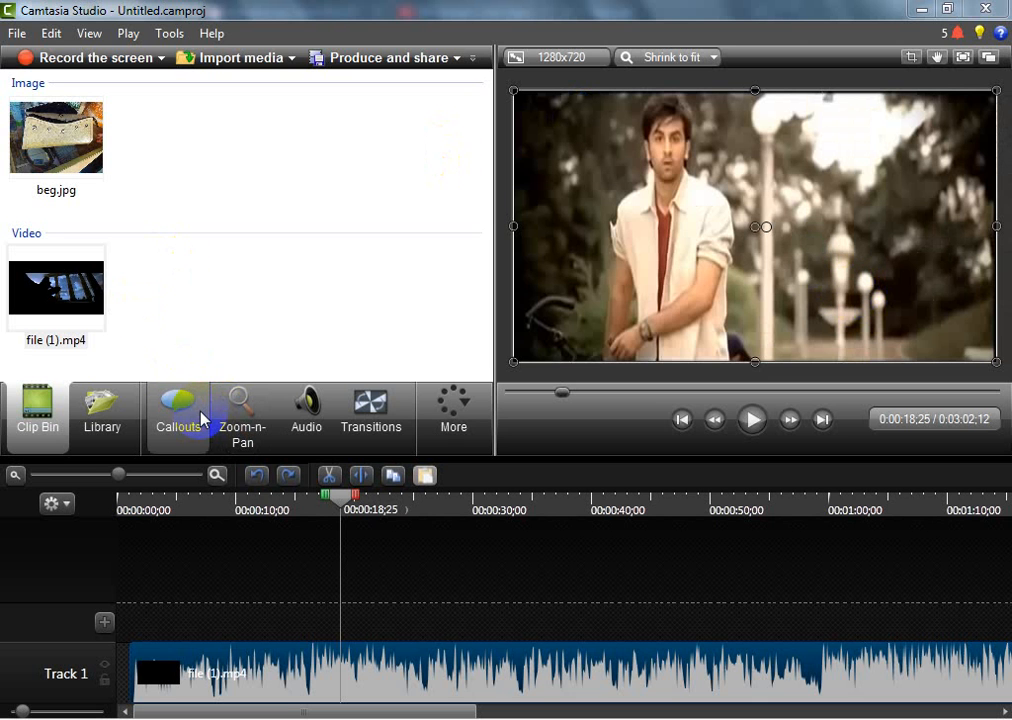
Add a filled rectangle callout at the playhead and stretch it into a full-width bar across the lower part of the video frame
mouse_move(200, 420)
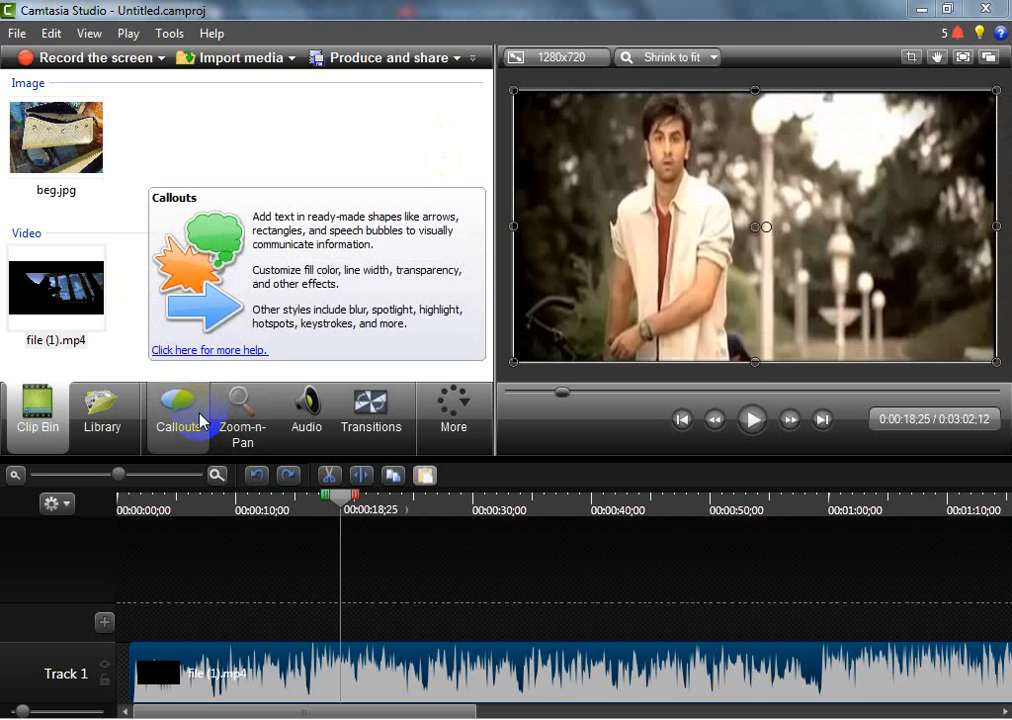
click(200, 420)
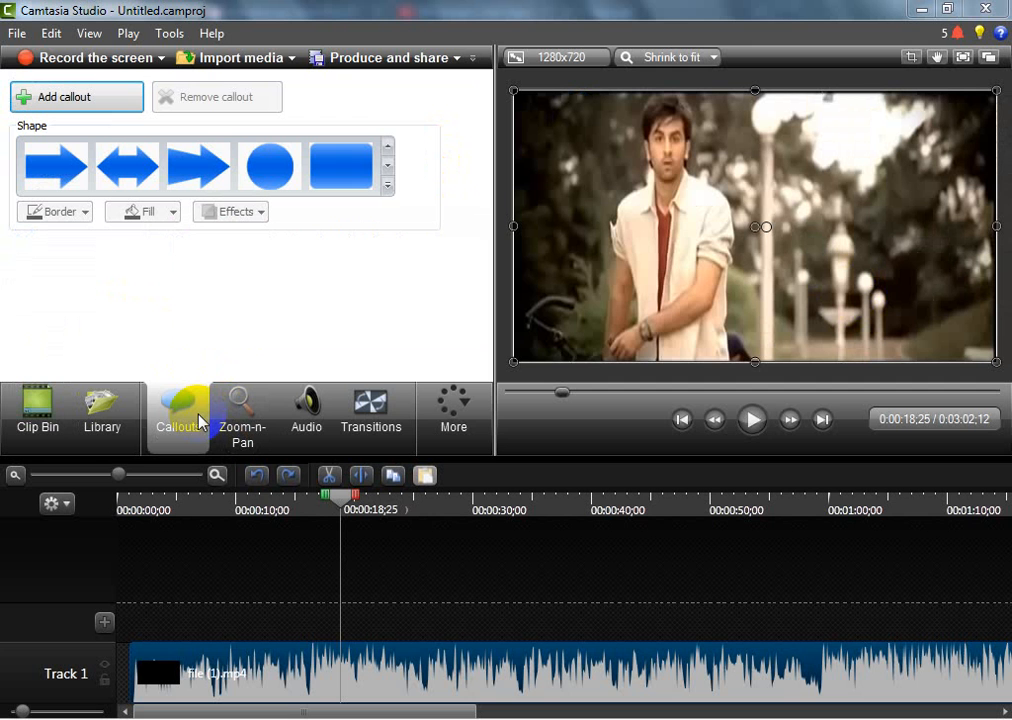
click(388, 186)
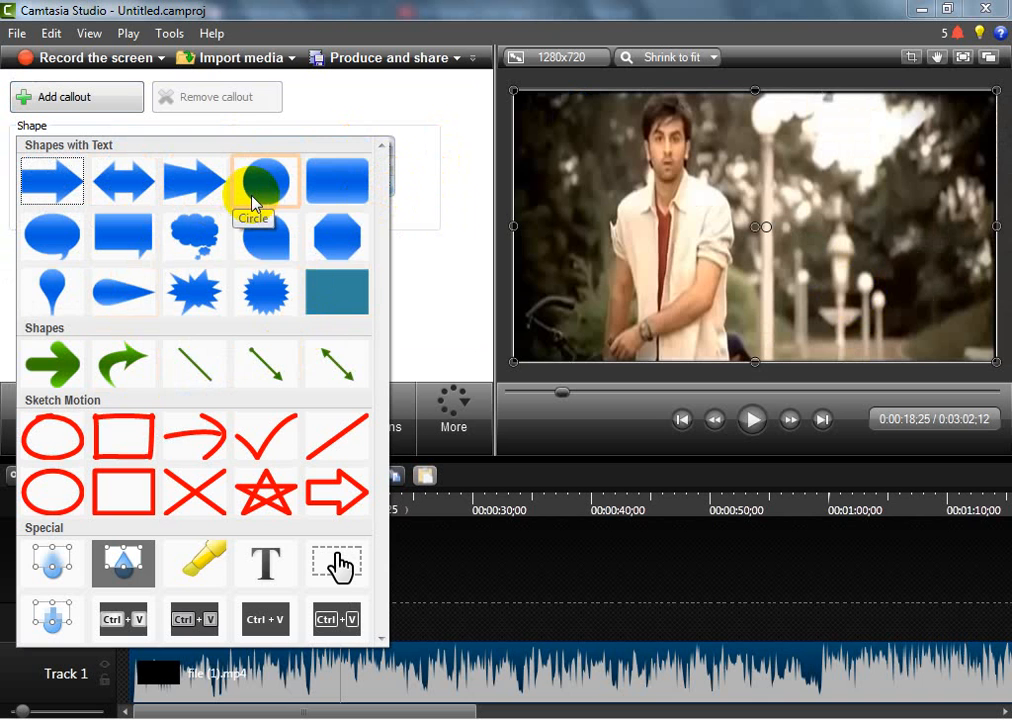
click(347, 305)
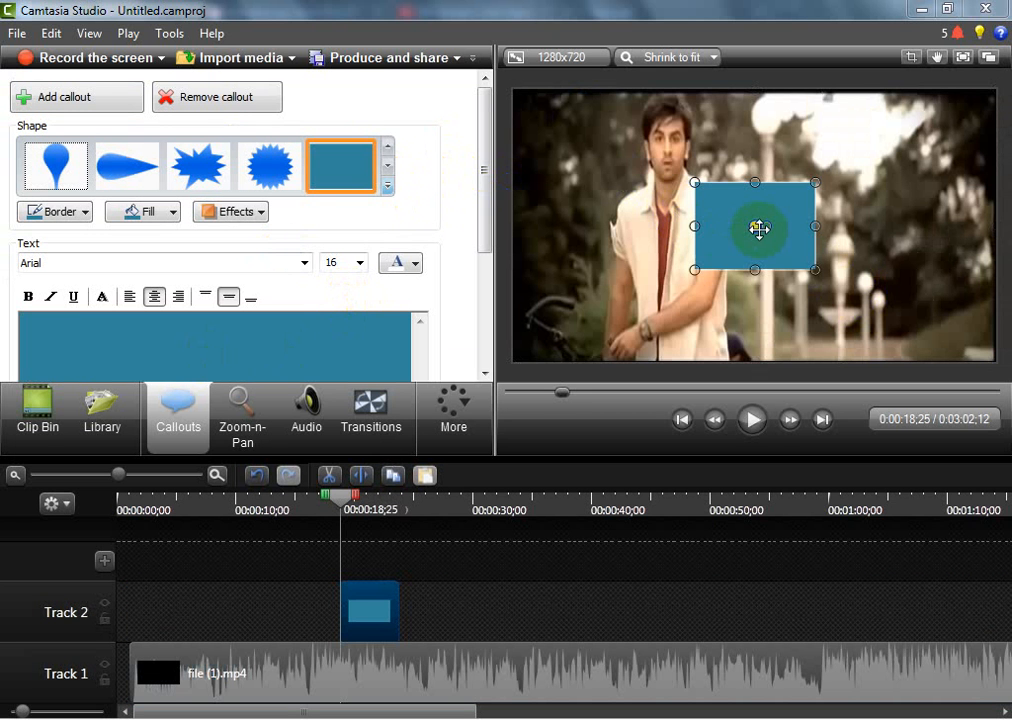
drag(758, 229, 988, 293)
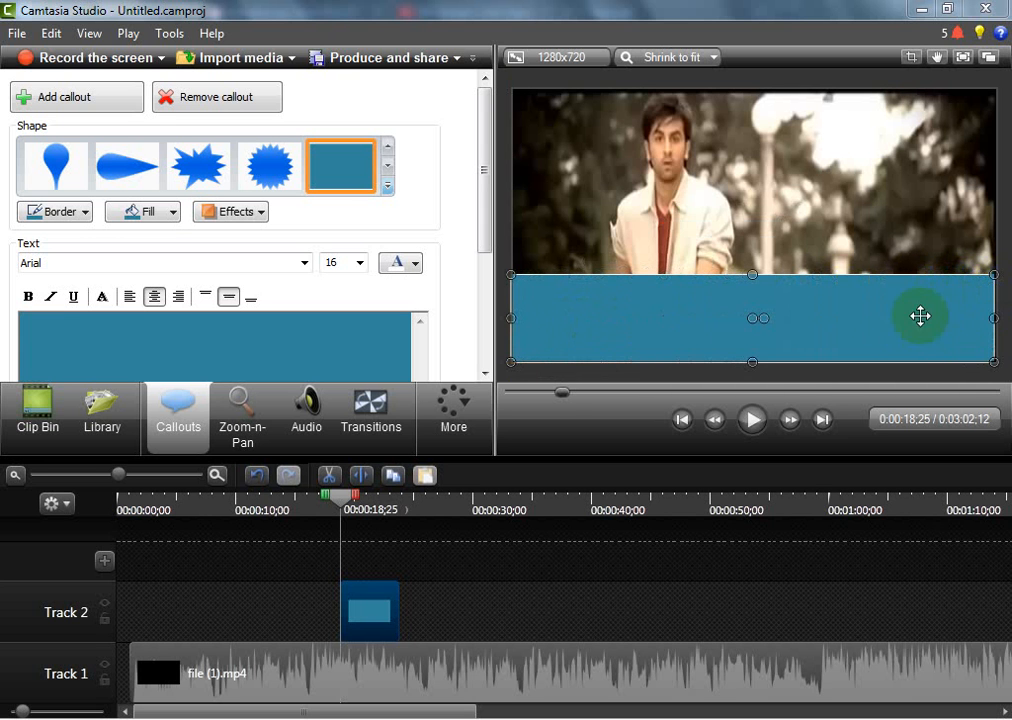
drag(751, 362, 753, 358)
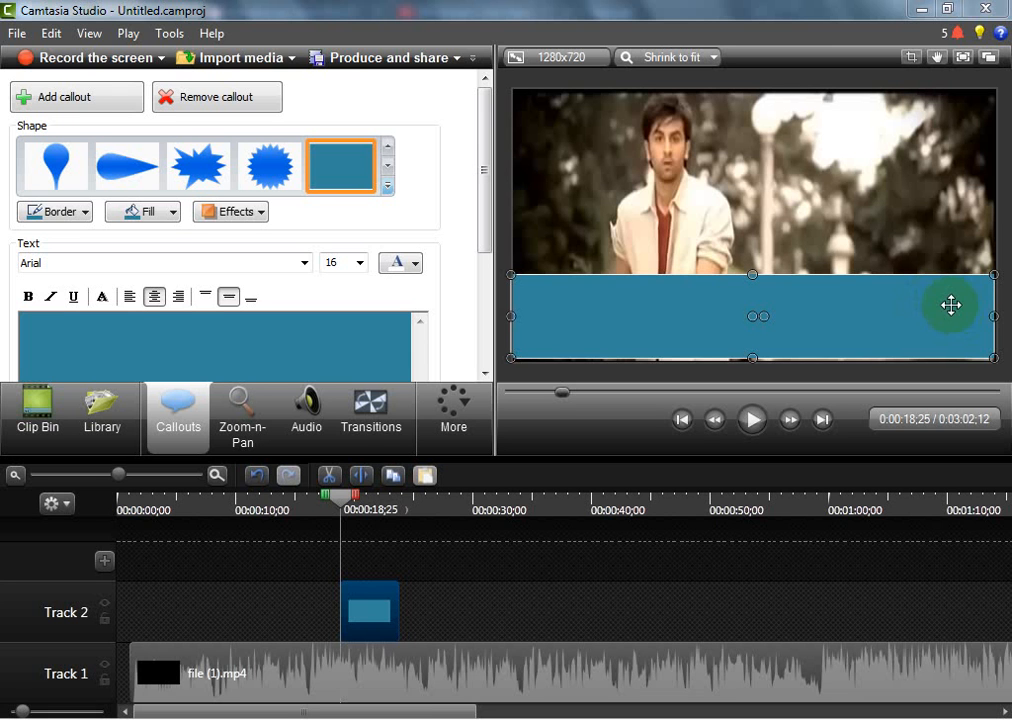
Add the imported beg.jpg to the timeline at the playhead, above the callout bar
click(30, 406)
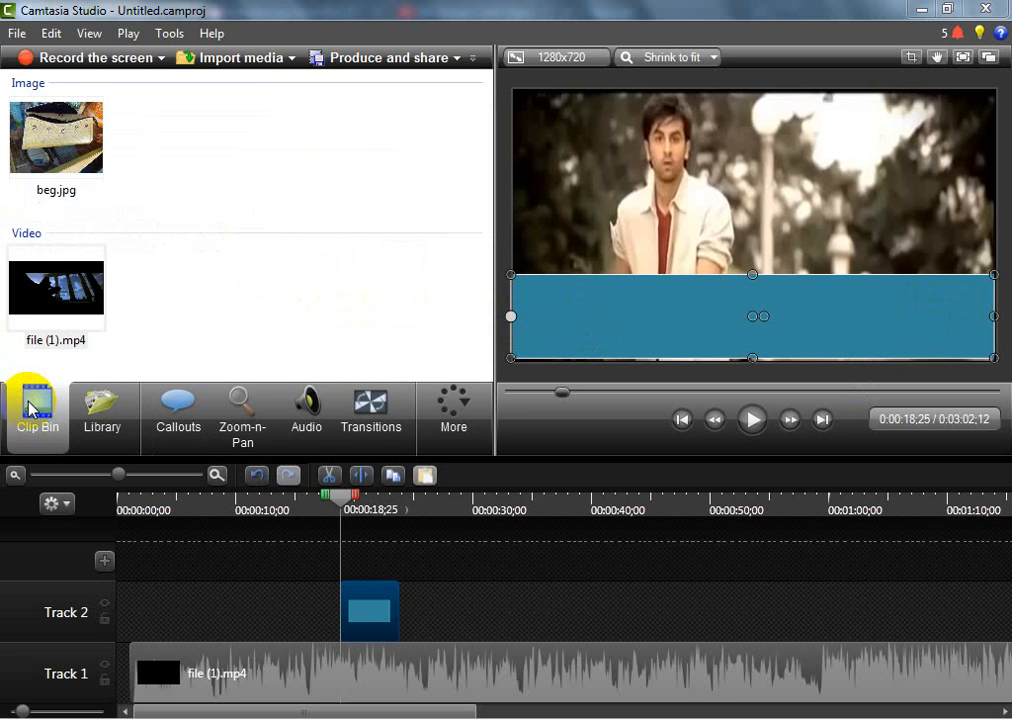
click(55, 180)
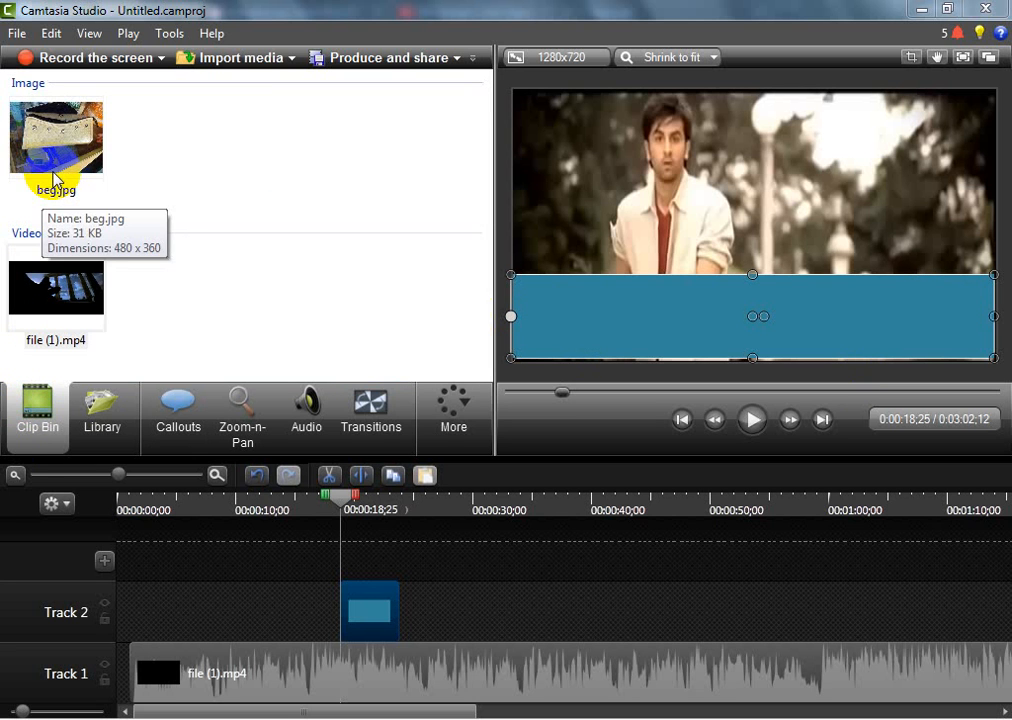
click(55, 180)
right_click(55, 180)
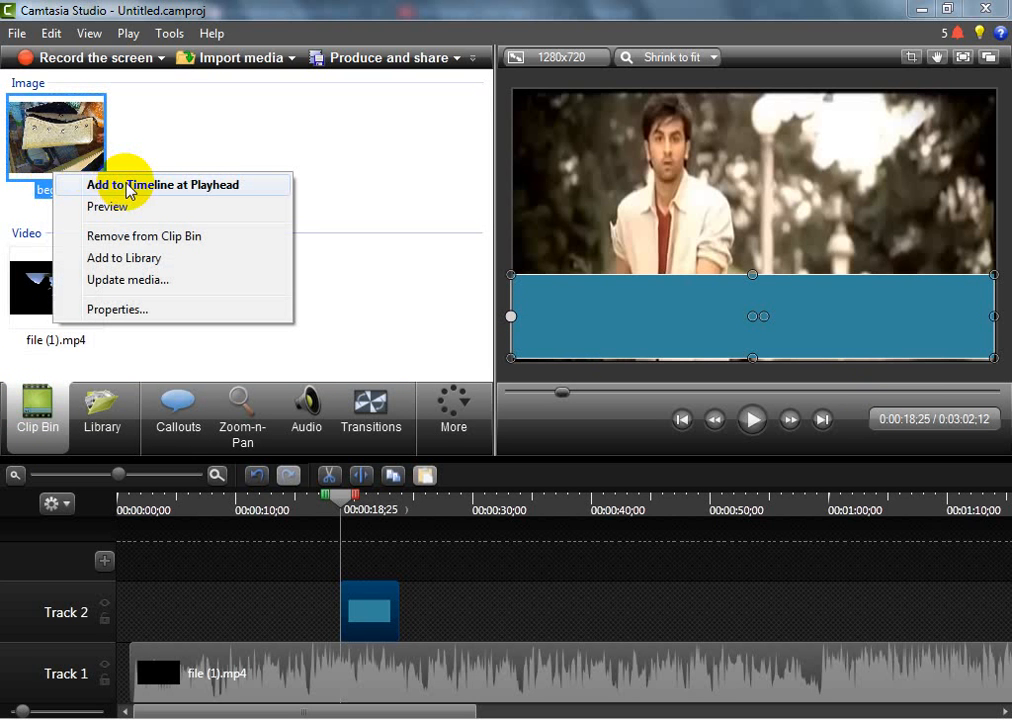
click(156, 117)
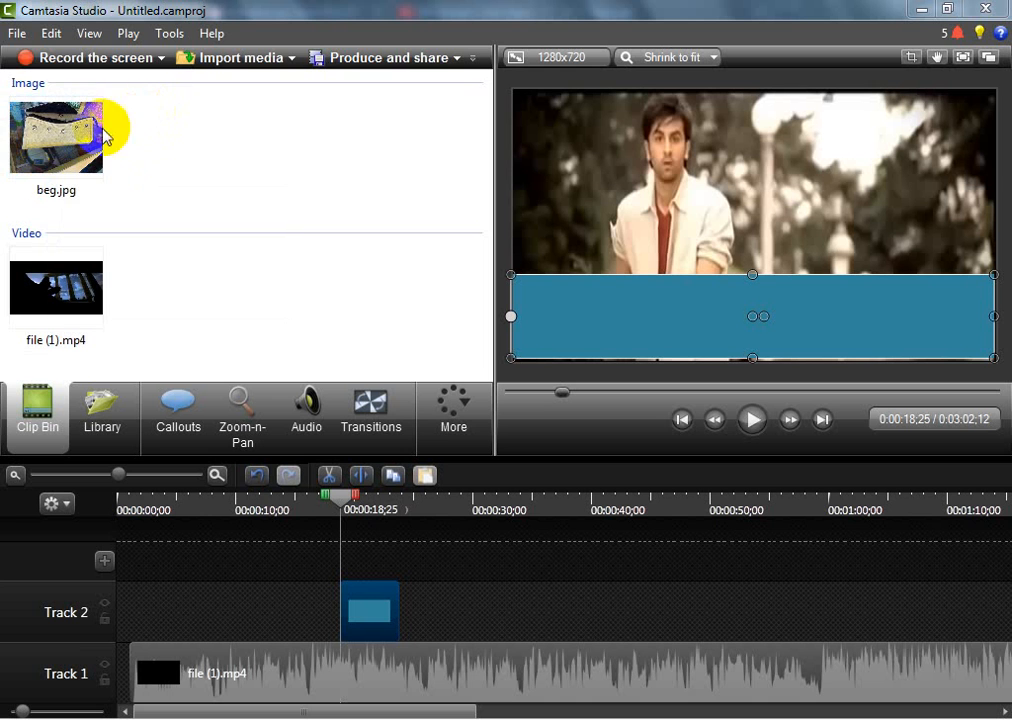
click(42, 142)
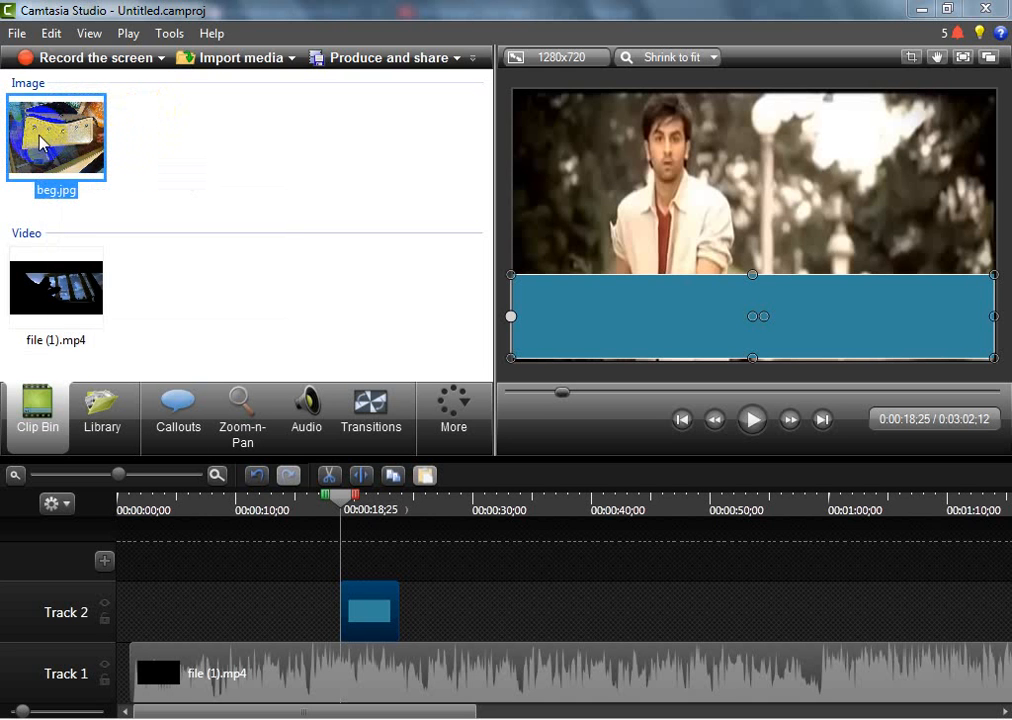
click(386, 566)
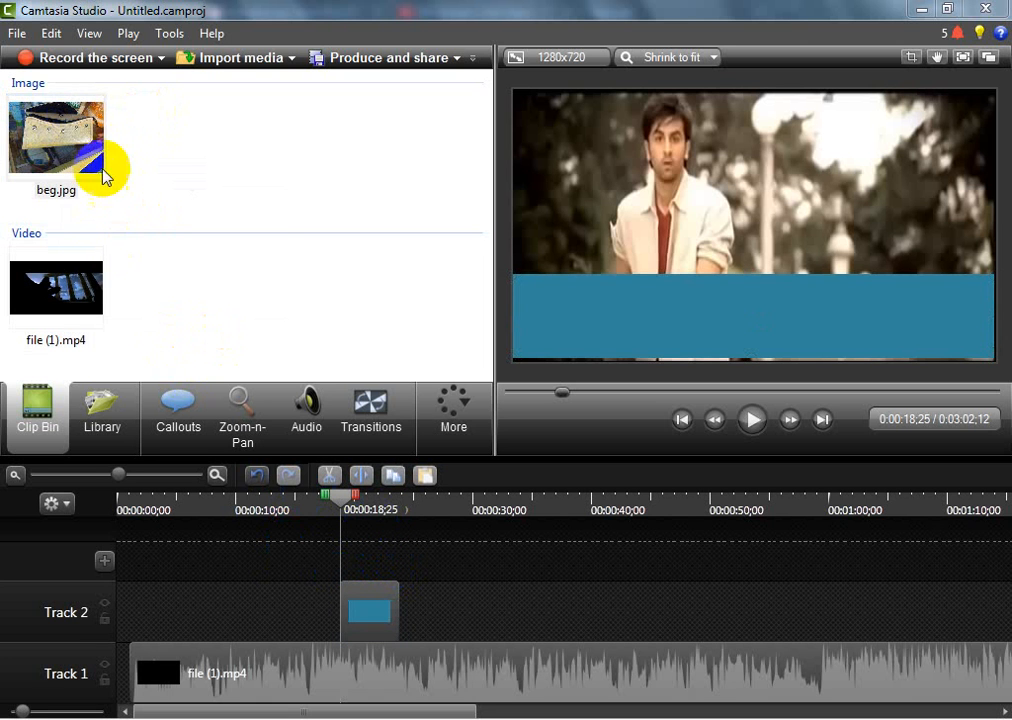
click(91, 122)
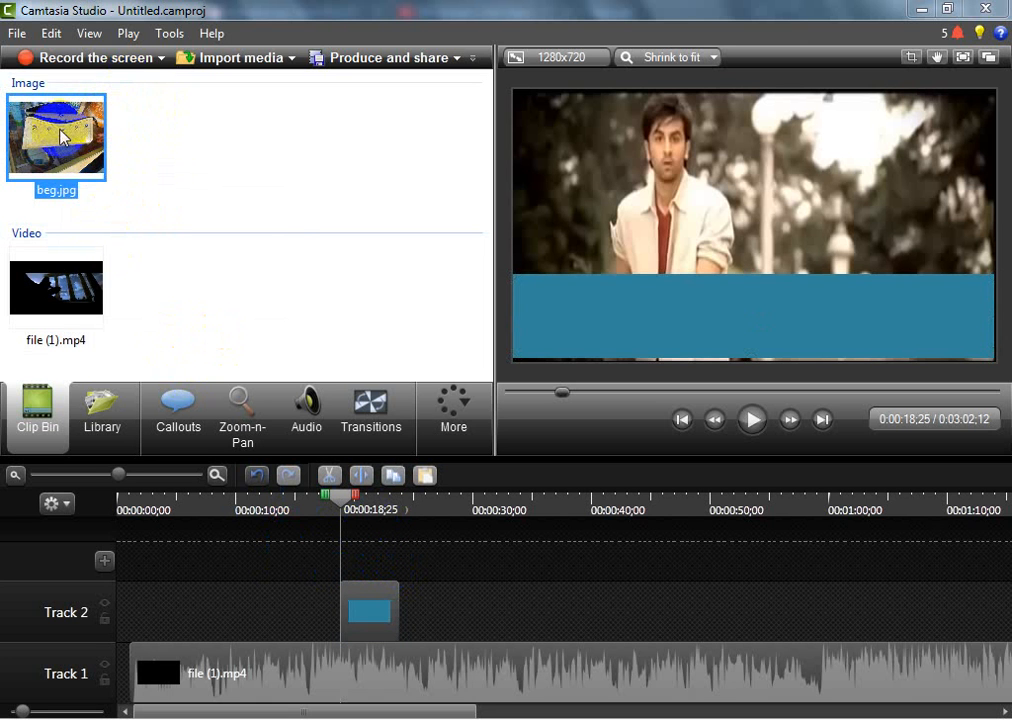
right_click(61, 130)
click(112, 146)
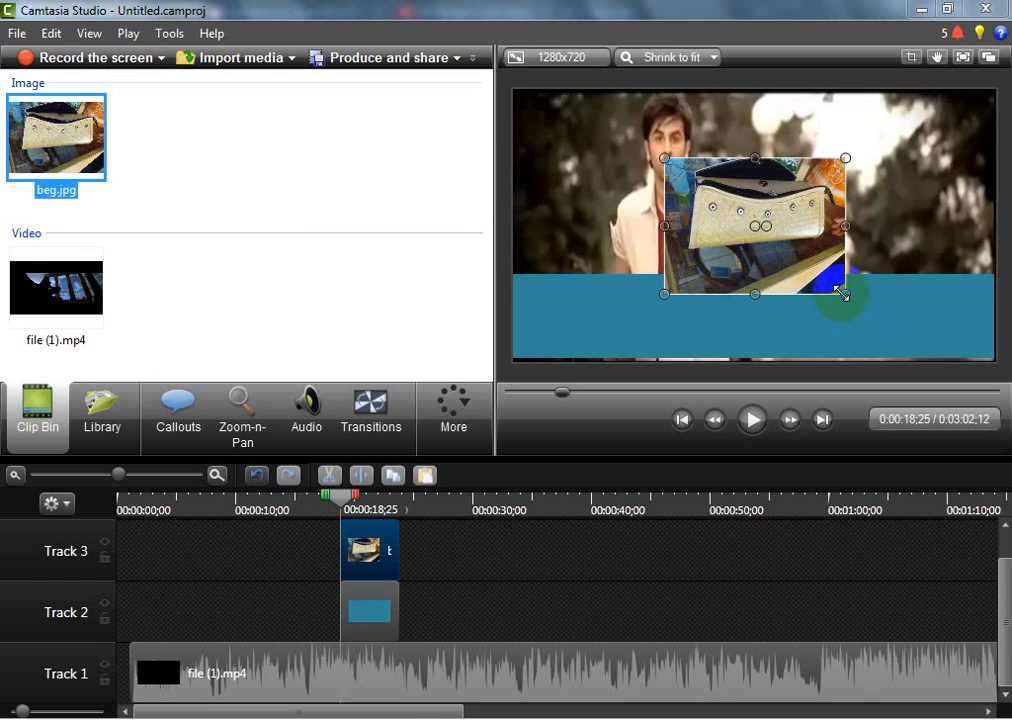
Shrink the bag image proportionally to about two thirds of its size and place it over the left end of the blue bar
drag(843, 294, 781, 245)
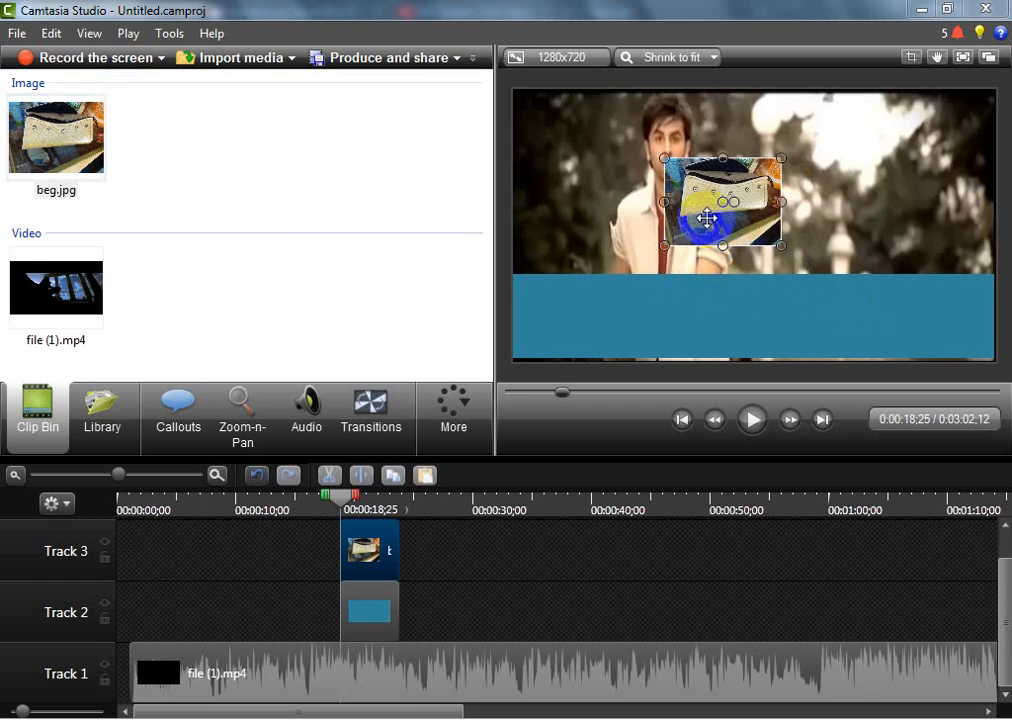
click(589, 339)
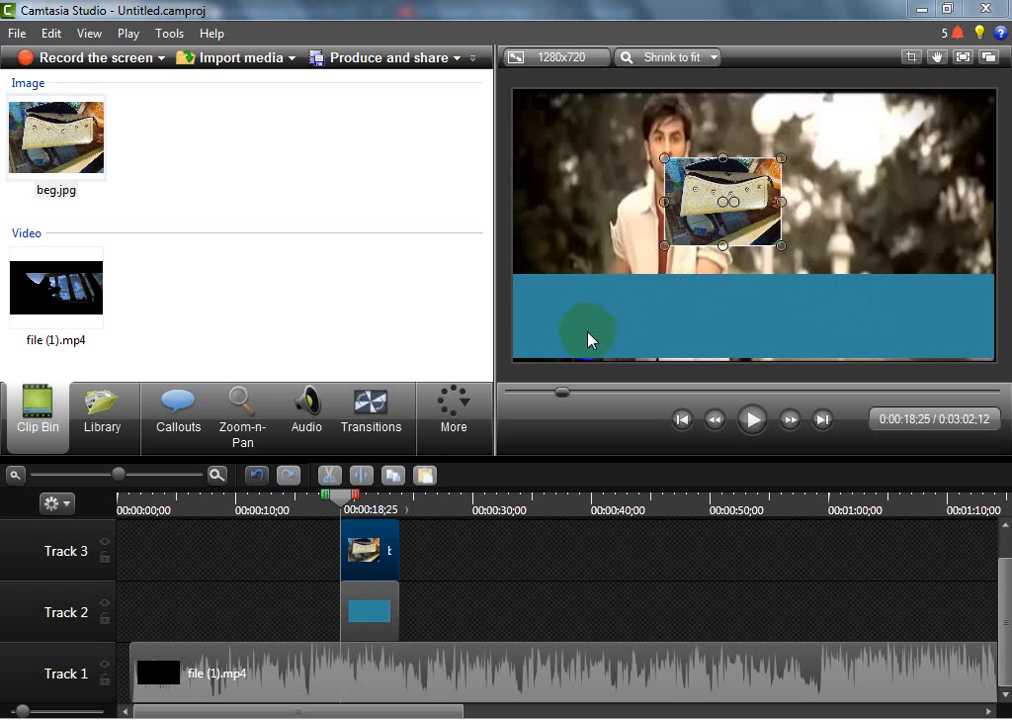
click(716, 211)
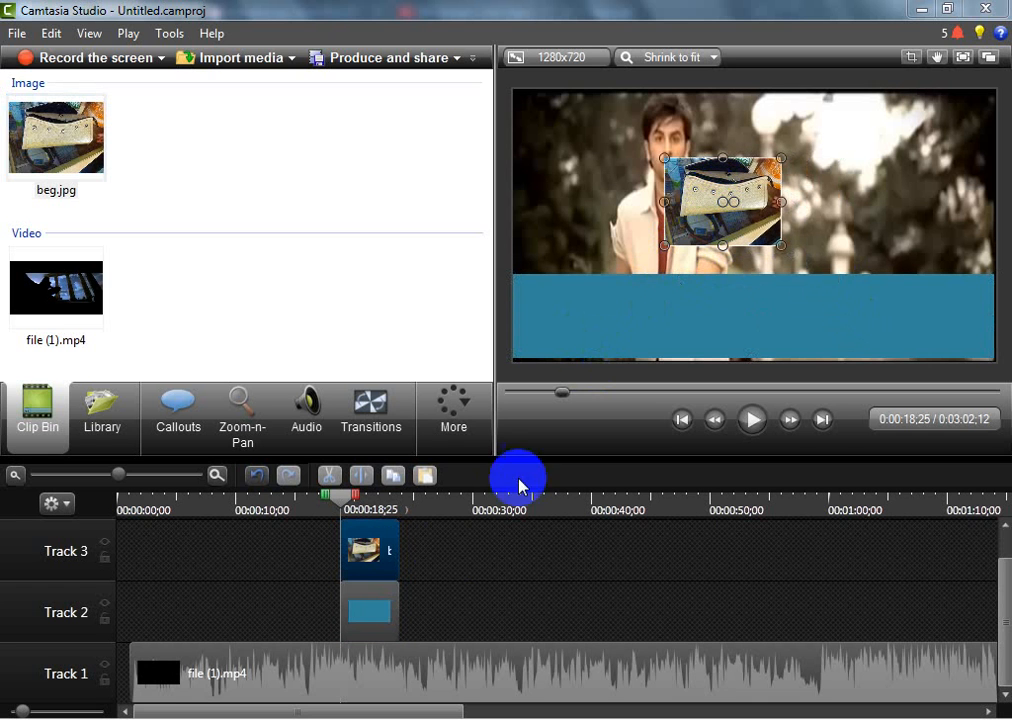
double_click(389, 558)
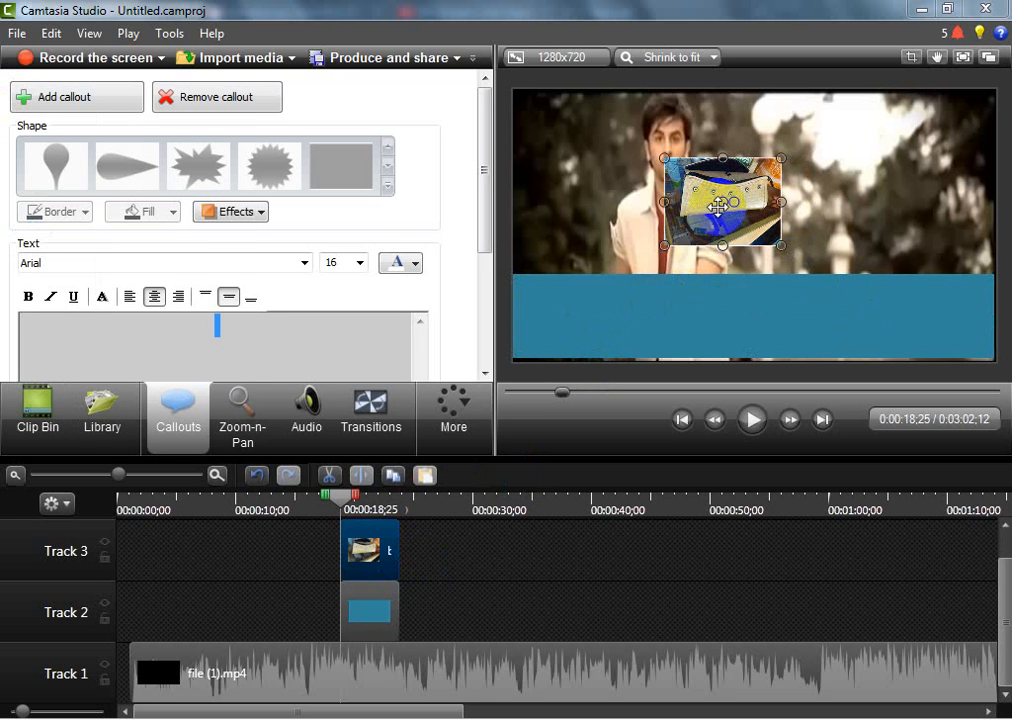
click(705, 256)
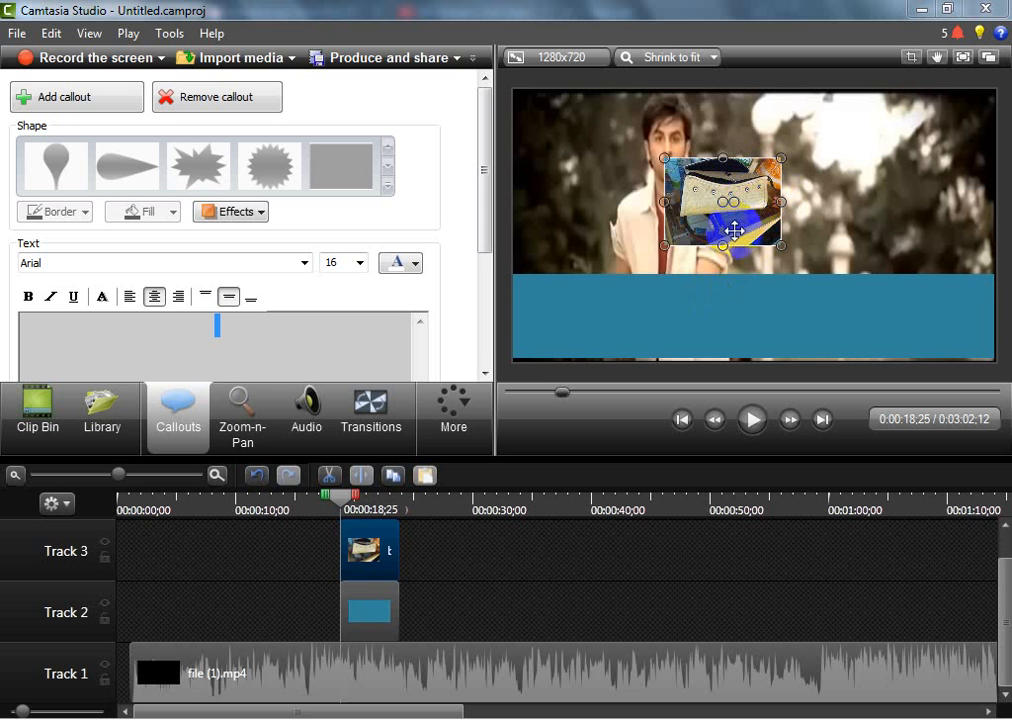
drag(734, 231, 597, 343)
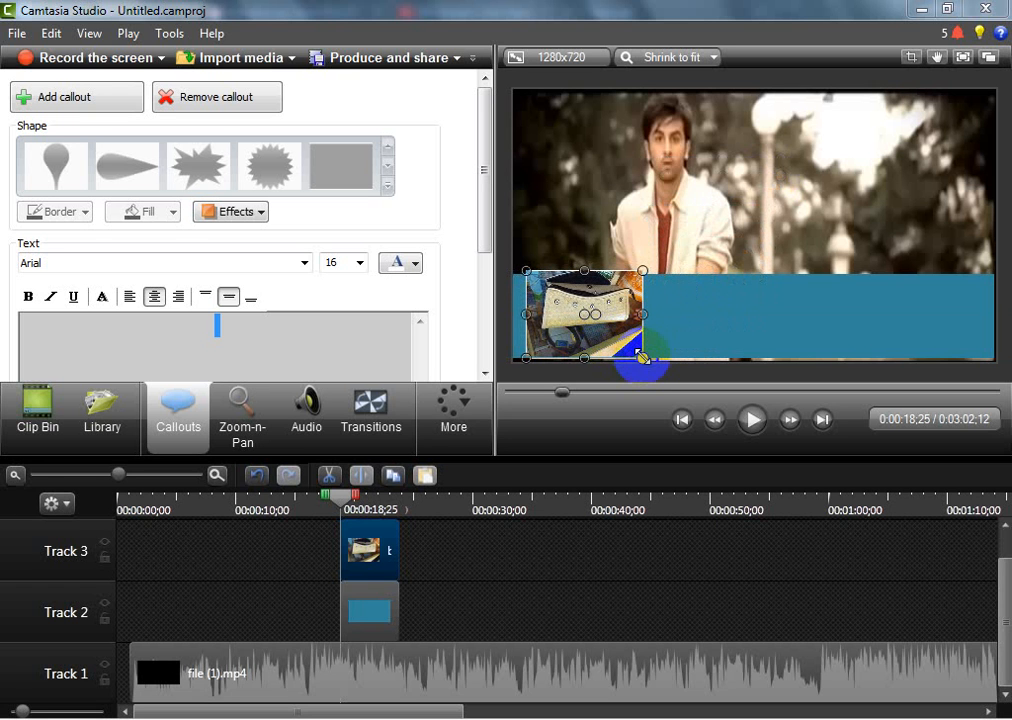
Shrink the bag image proportionally to about nine tenths of its size so it fits within the blue bar's height
click(770, 283)
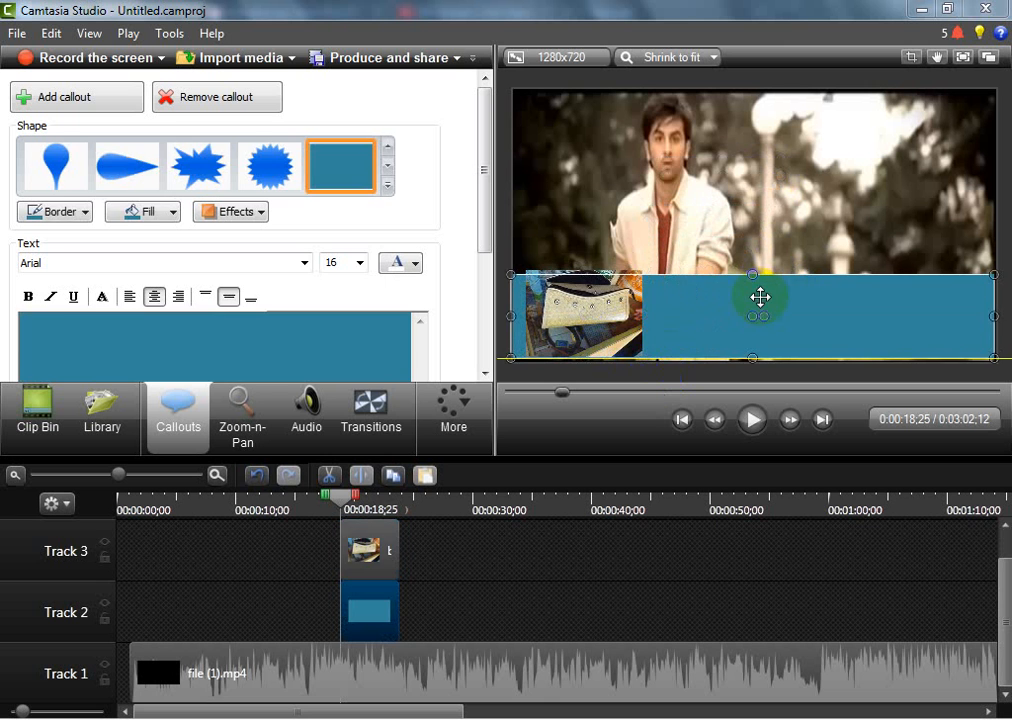
click(631, 316)
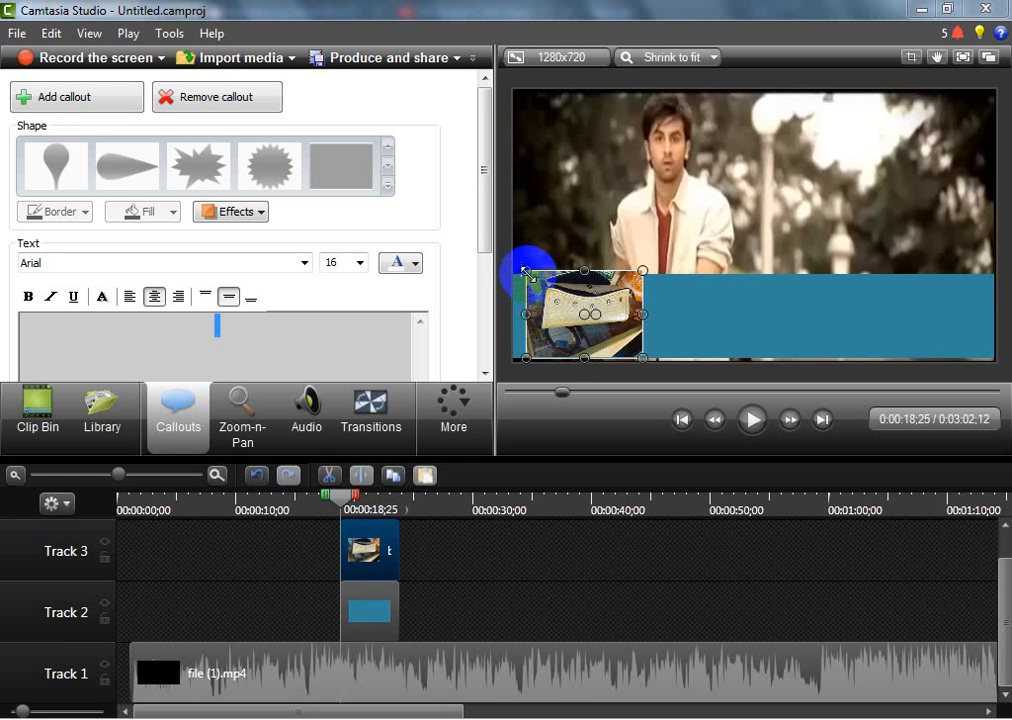
drag(529, 273, 538, 281)
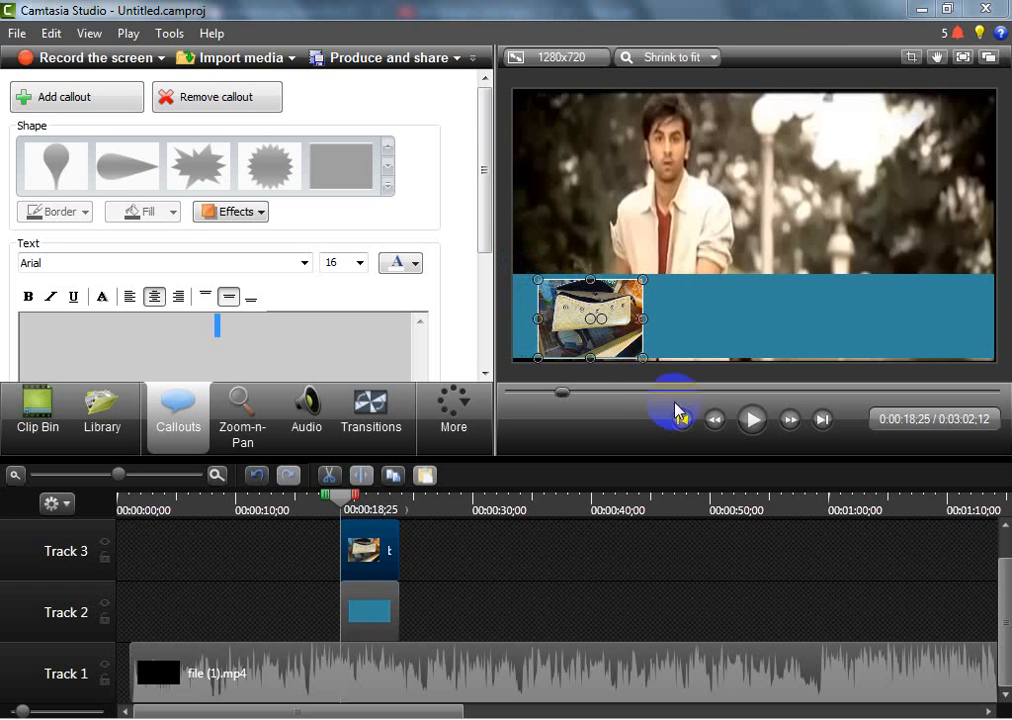
Nudge the bag image slightly up and over to the left end of the blue bar, leaving a small margin
key(Up)
key(Up)
key(Up)
key(Left)
key(Left)
key(Left)
key(Left)
key(Left)
key(Left)
key(Left)
key(Left)
key(Left)
key(Left)
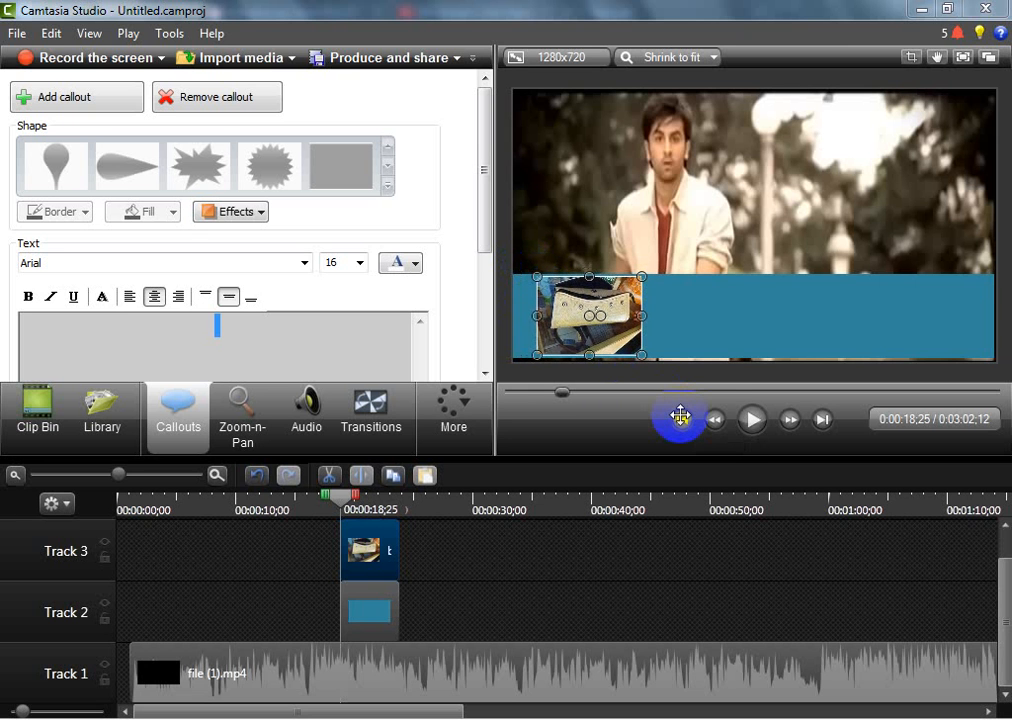
key(Right)
key(Right)
key(Right)
key(Right)
key(Right)
key(Right)
key(Right)
key(Right)
key(Right)
key(Right)
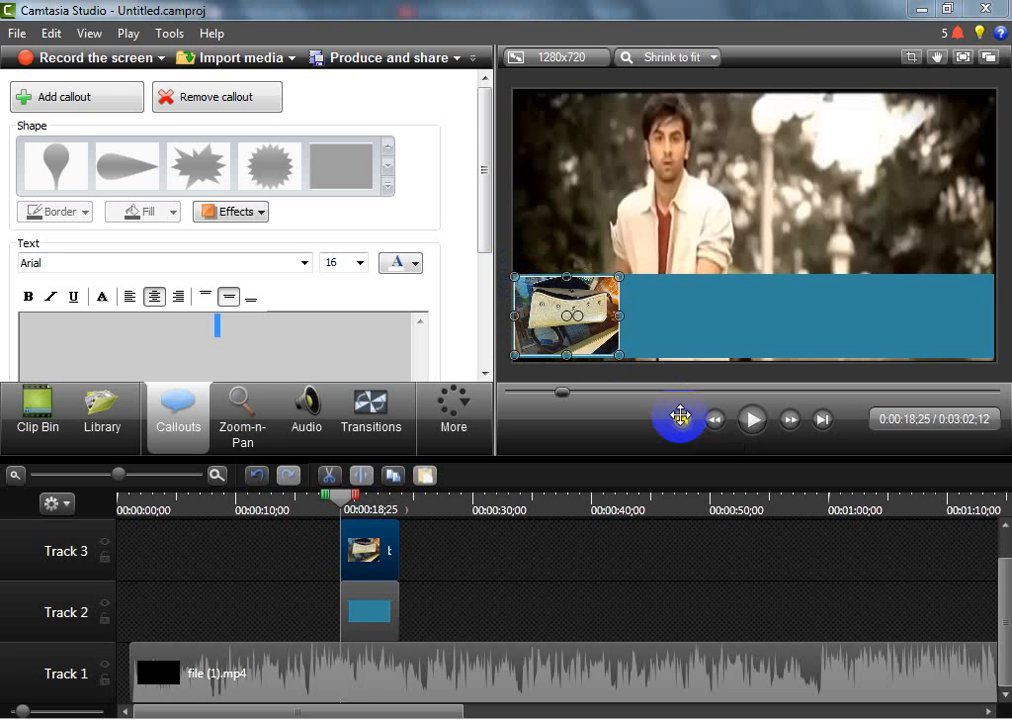
key(Right)
key(Right)
key(Right)
key(Right)
key(Right)
key(Right)
key(Right)
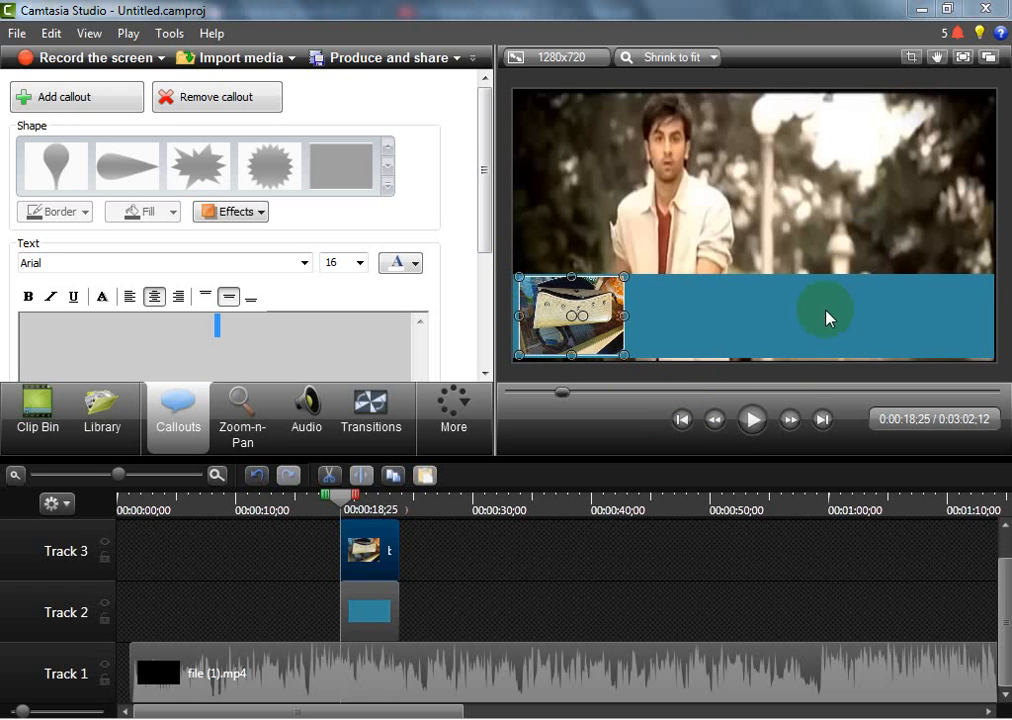
click(772, 346)
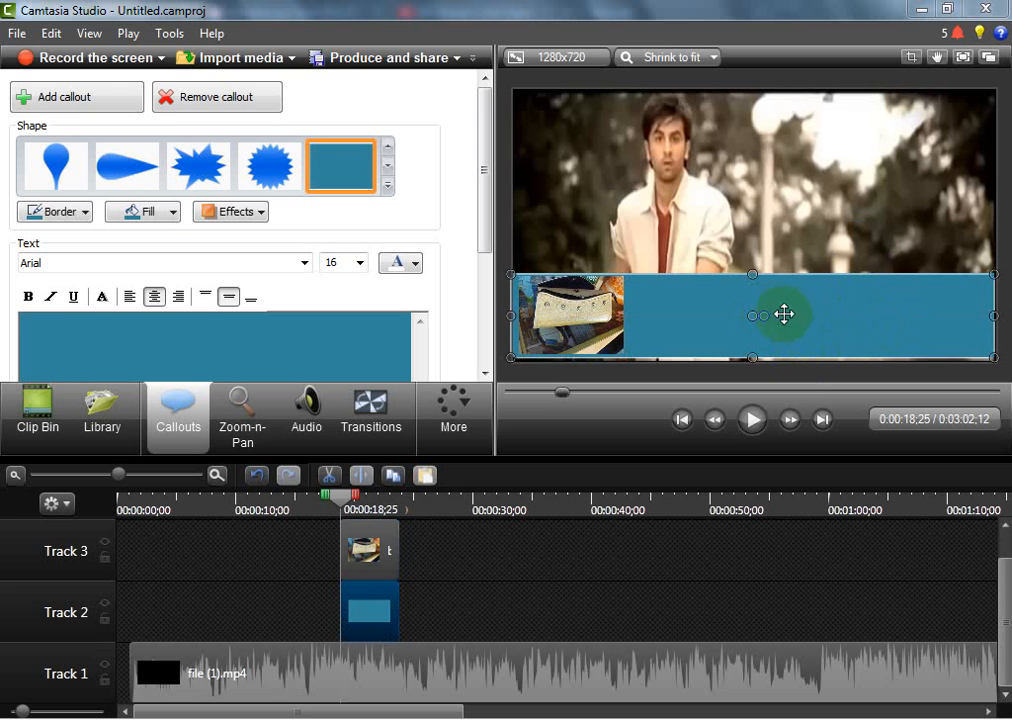
click(225, 334)
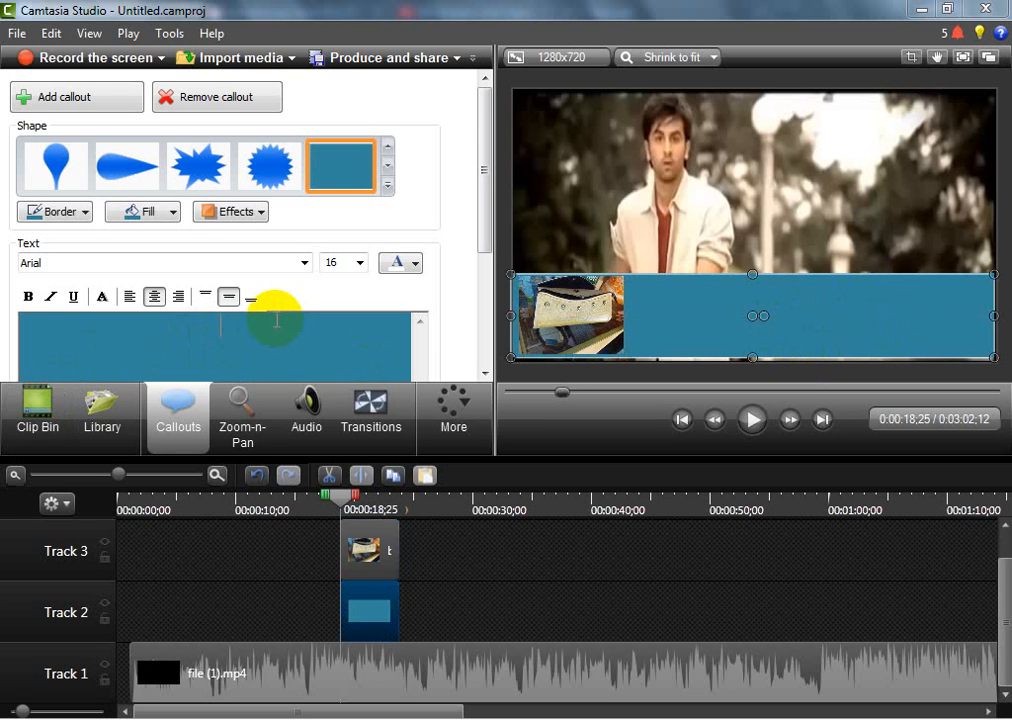
text(sdfhsf)
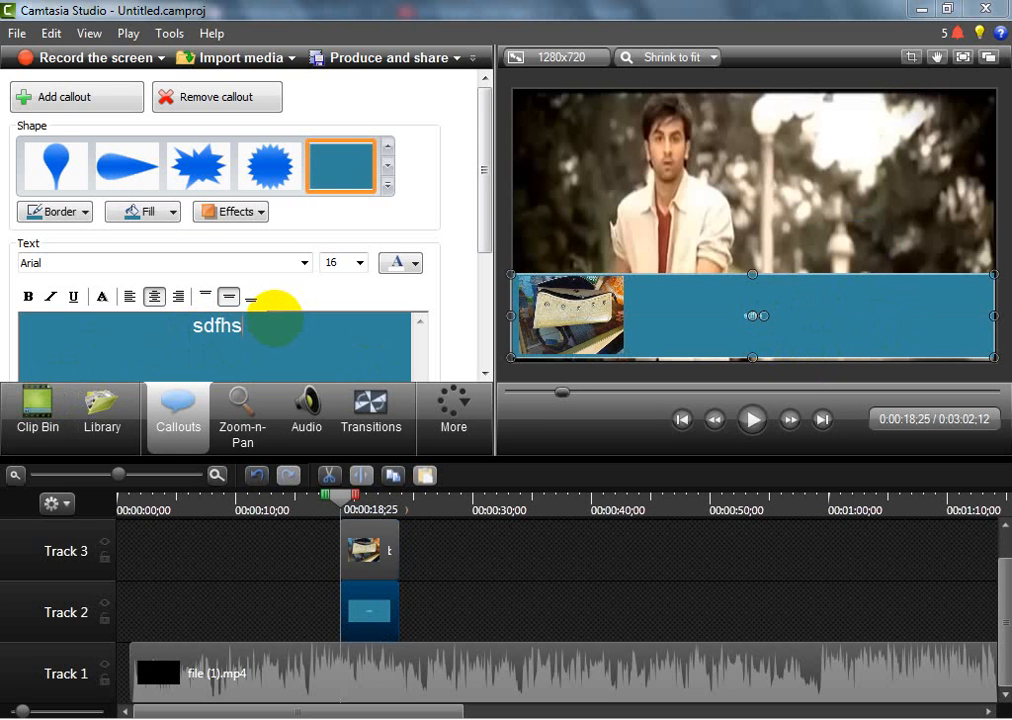
key(BackSpace)
key(BackSpace)
key(BackSpace)
key(BackSpace)
key(BackSpace)
key(BackSpace)
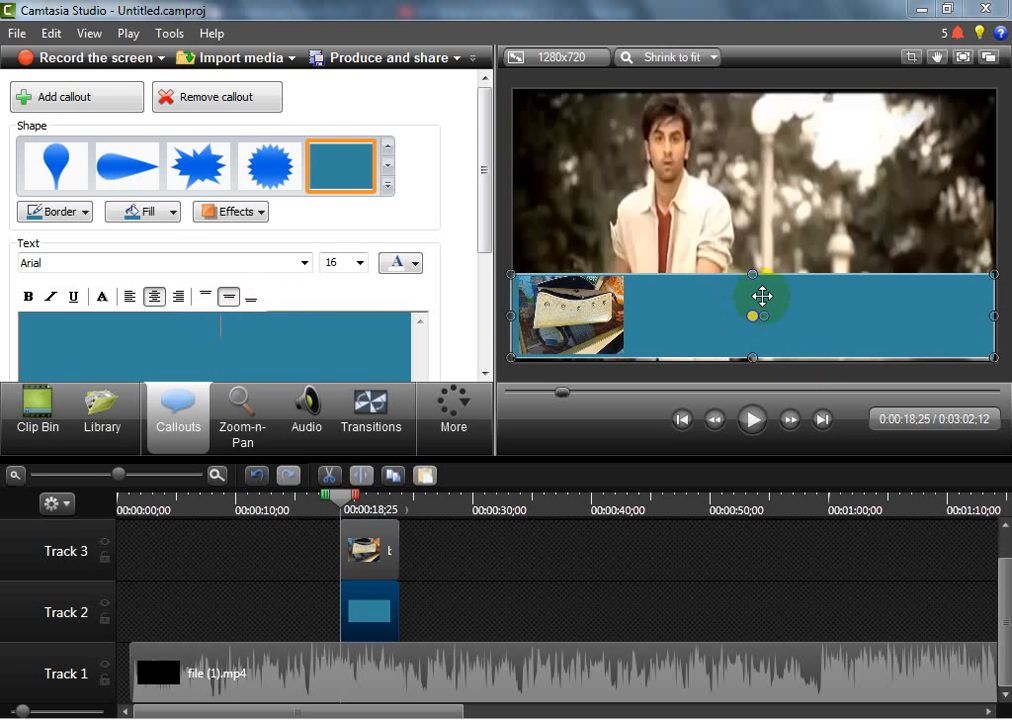
click(242, 353)
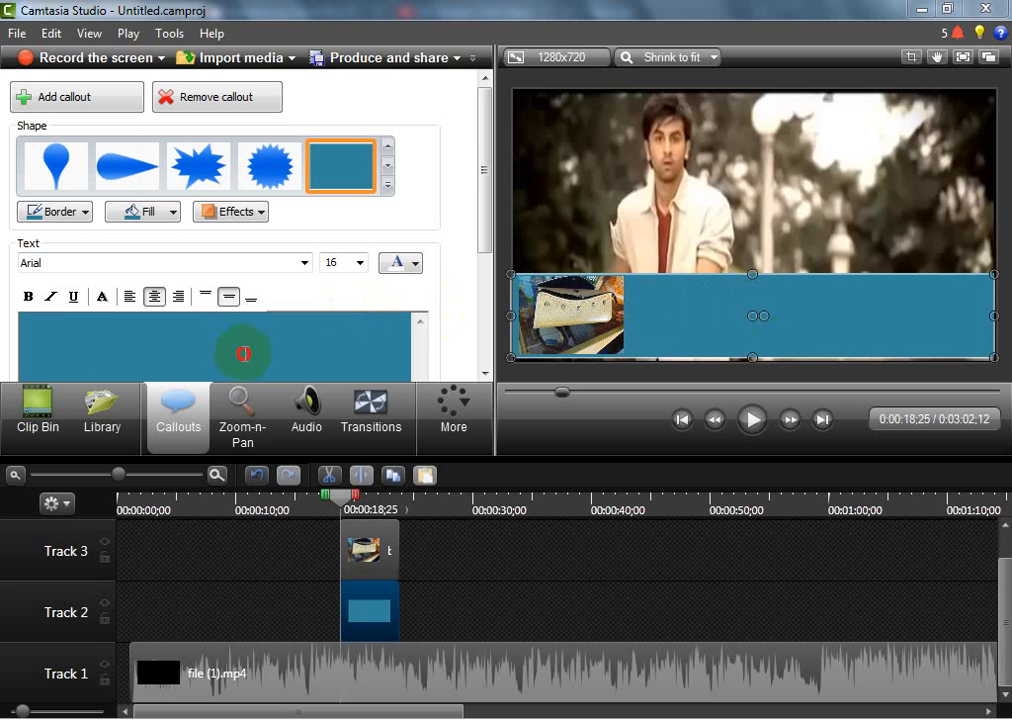
text(dsfdf)
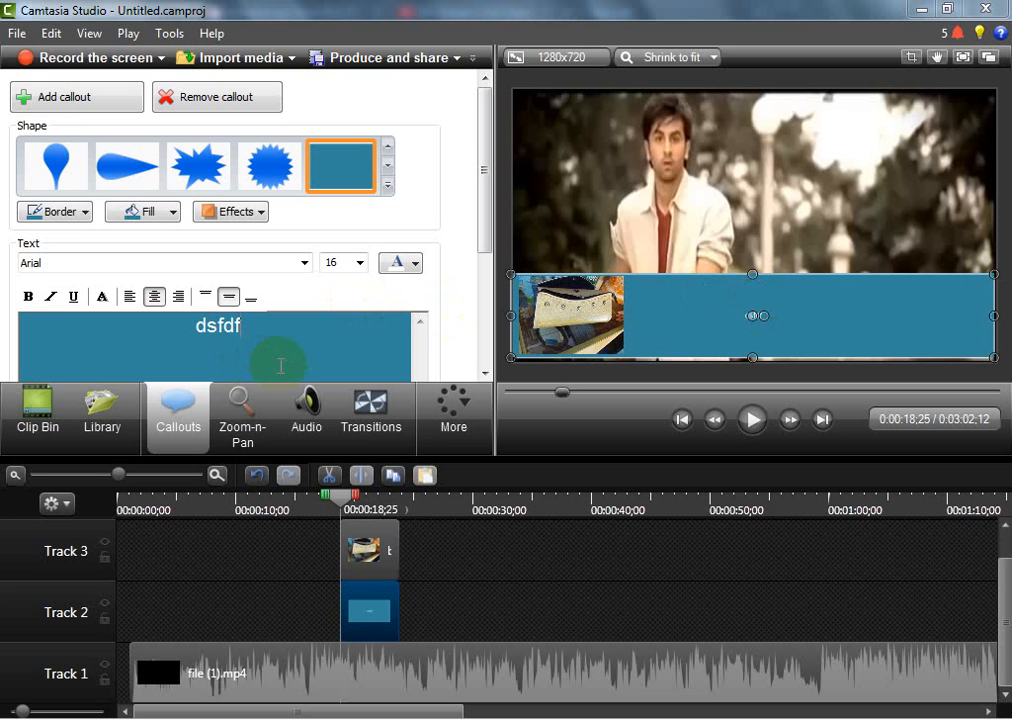
text(sf)
key(BackSpace)
key(BackSpace)
key(BackSpace)
key(BackSpace)
key(BackSpace)
key(BackSpace)
key(BackSpace)
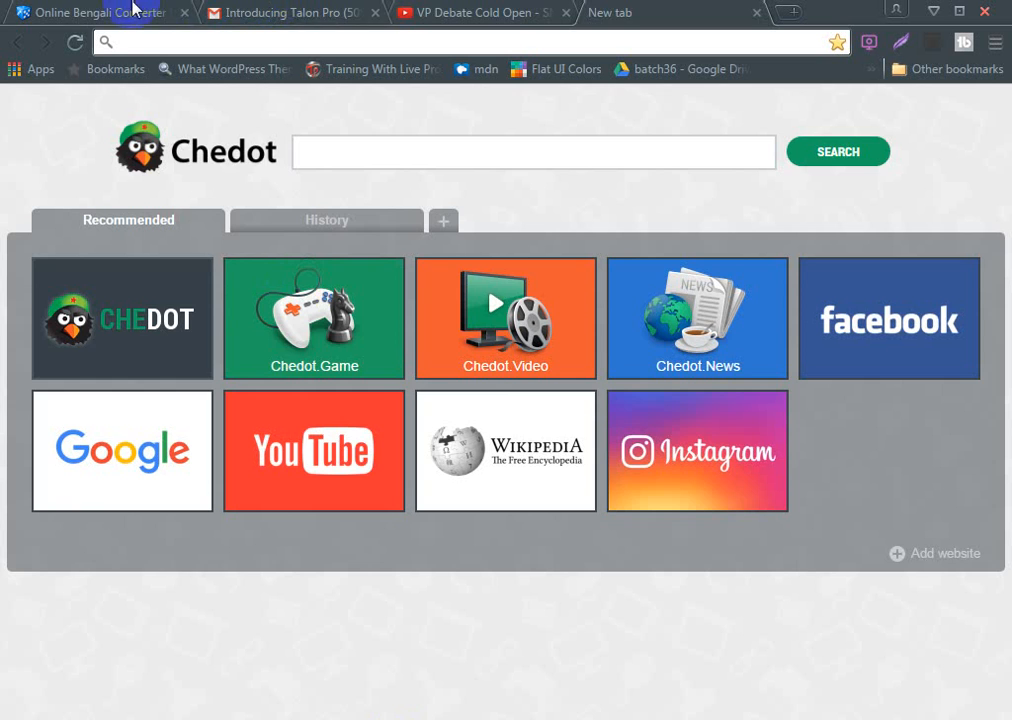
Switch to the Online Bengali Converter page in the browser and clear all existing text from the conversion box
click(115, 10)
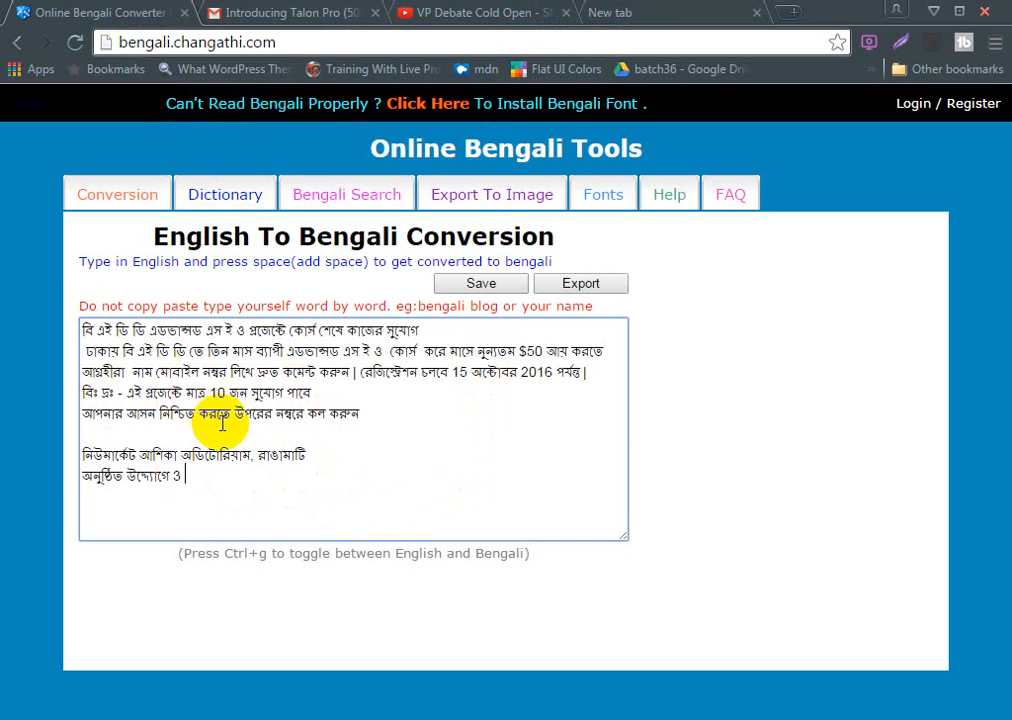
key(ctrl+a)
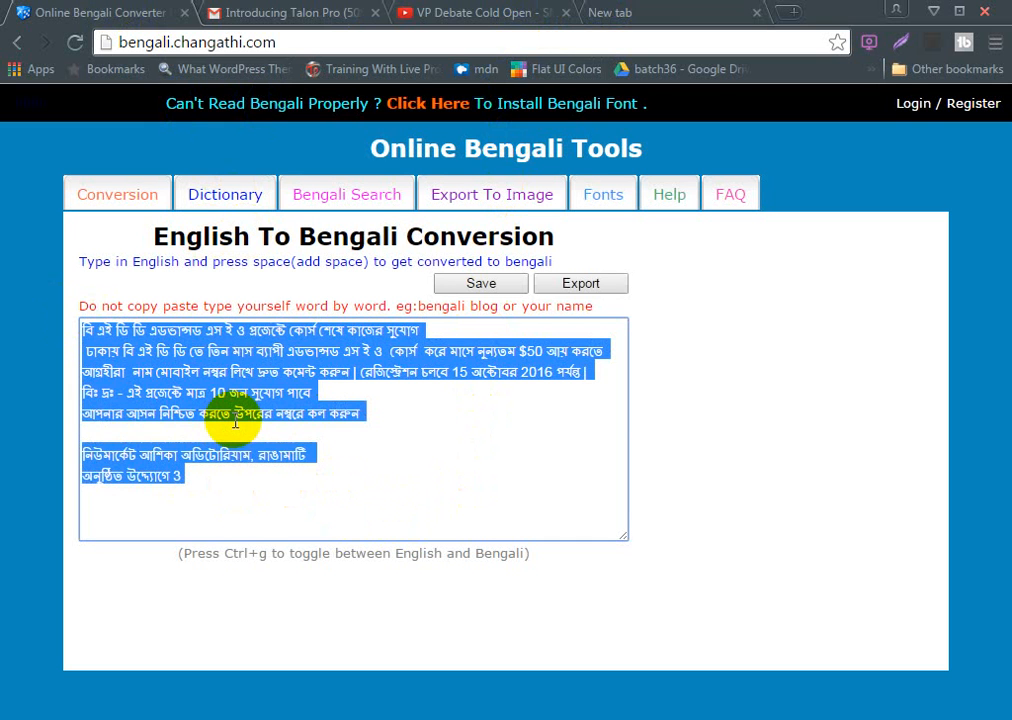
key(BackSpace)
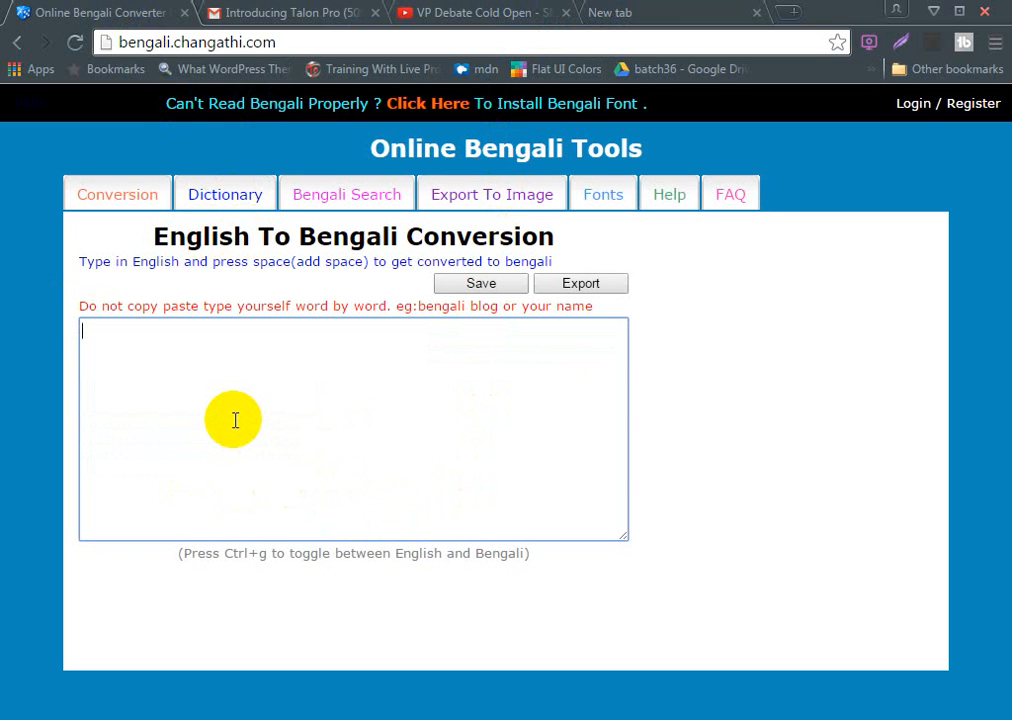
Write the price sentence "এই বেগটির দাম 550 টাকা |" in the English-to-Bengali conversion box
text(ei begtir)
key(BackSpace)
text(dam)
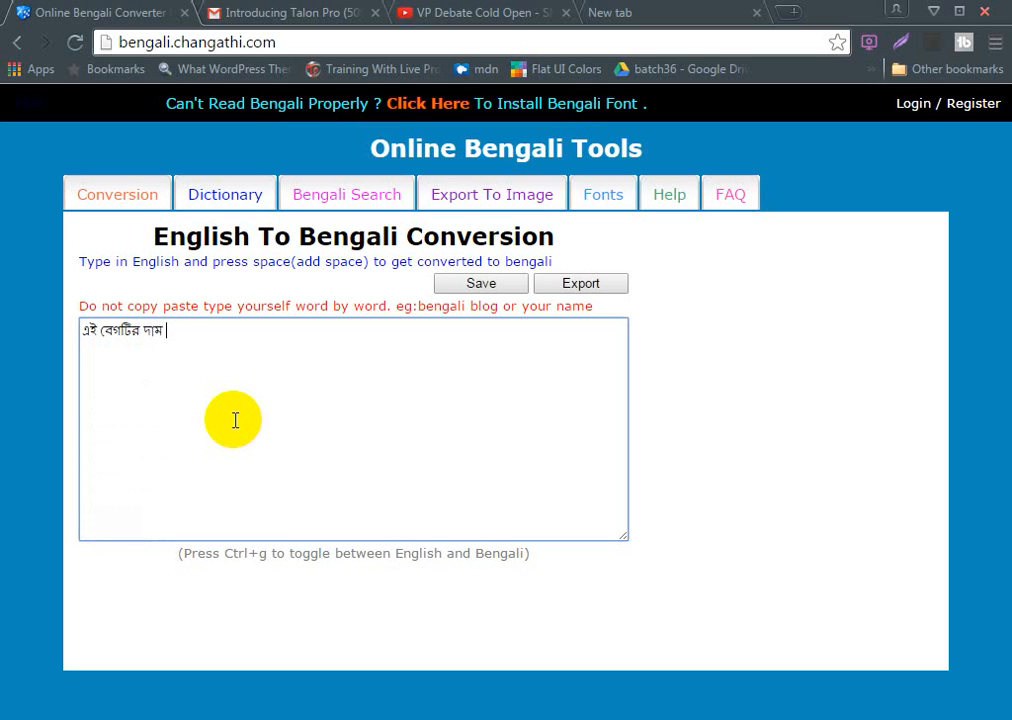
text( 5)
text(50)
text( tk)
key(BackSpace)
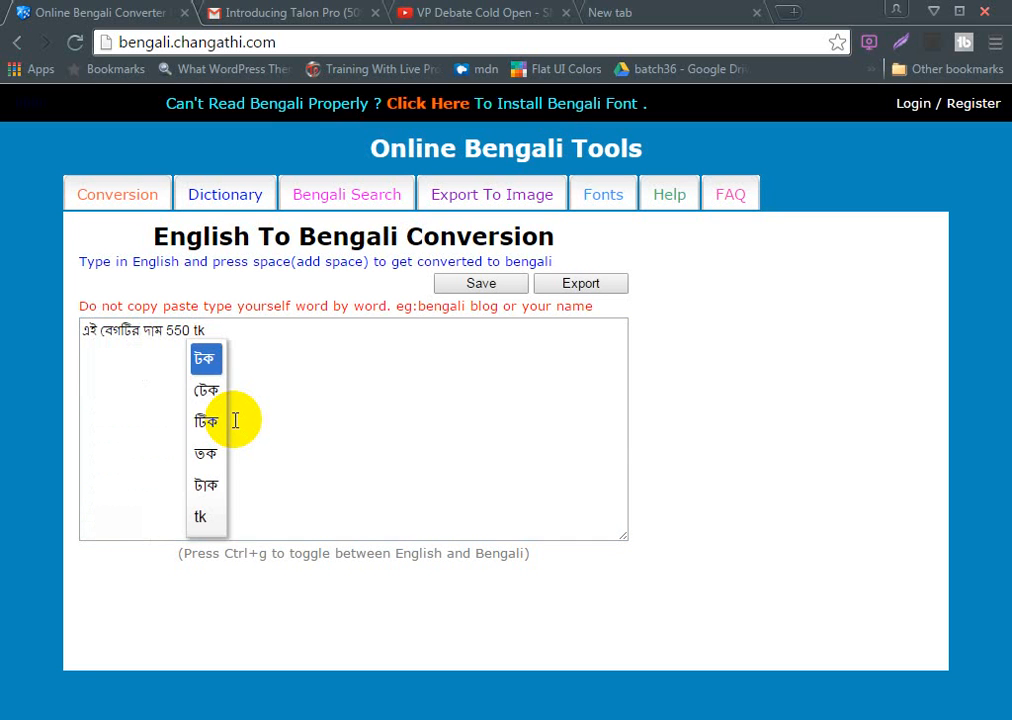
key(Escape)
key(BackSpace)
key(BackSpace)
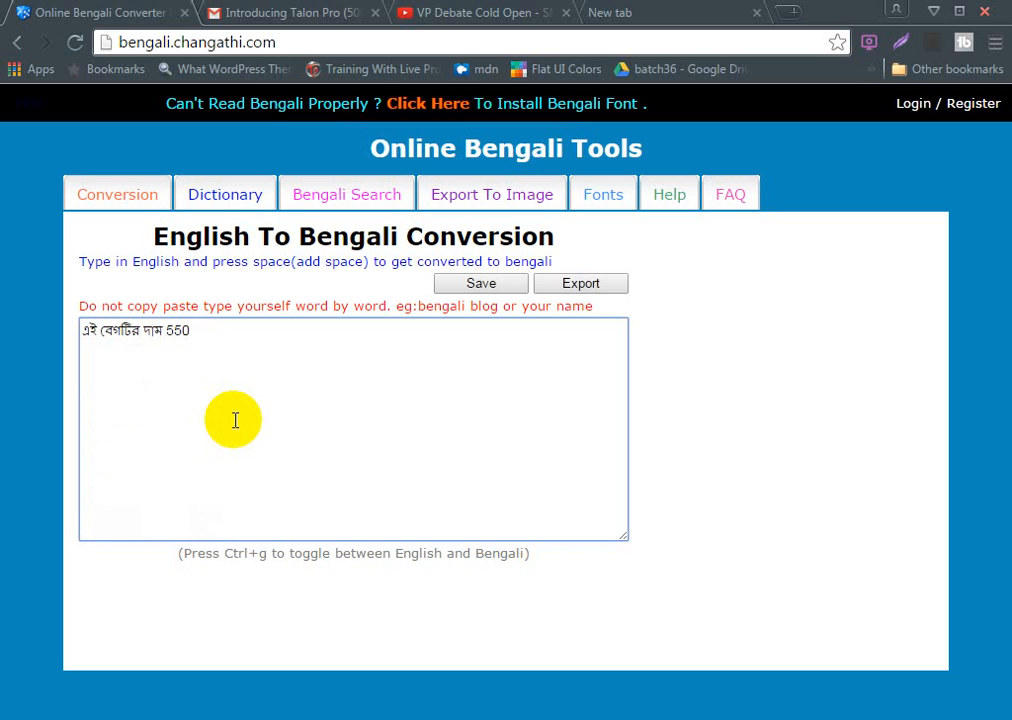
text(taka )
text(.)
text( ap)
text(ni k)
text(ine)
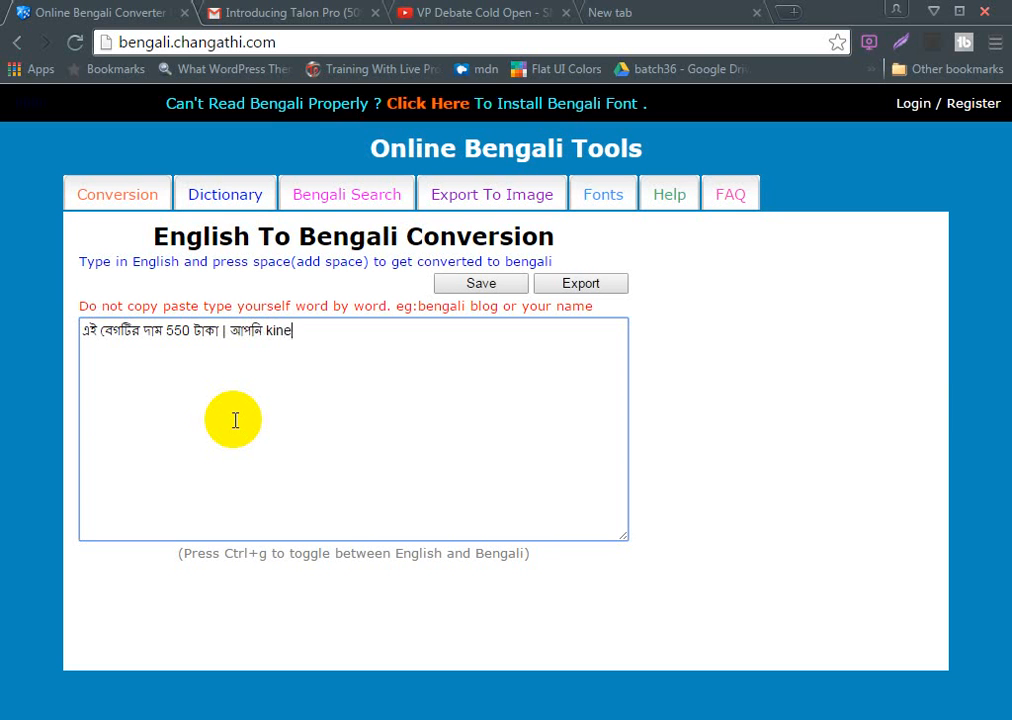
Continue the Bengali text with "আপনি কিনতে চাইলে কল করুন" followed by the contact phone number
key(BackSpace)
text(te c)
text(haile )
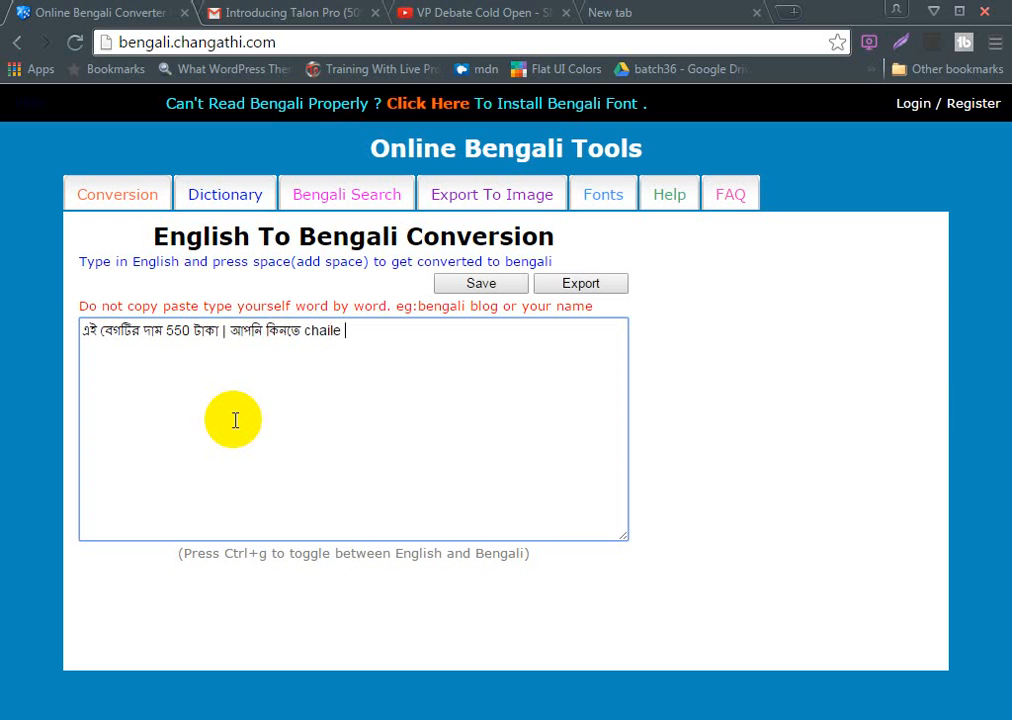
text(kol )
text(koru)
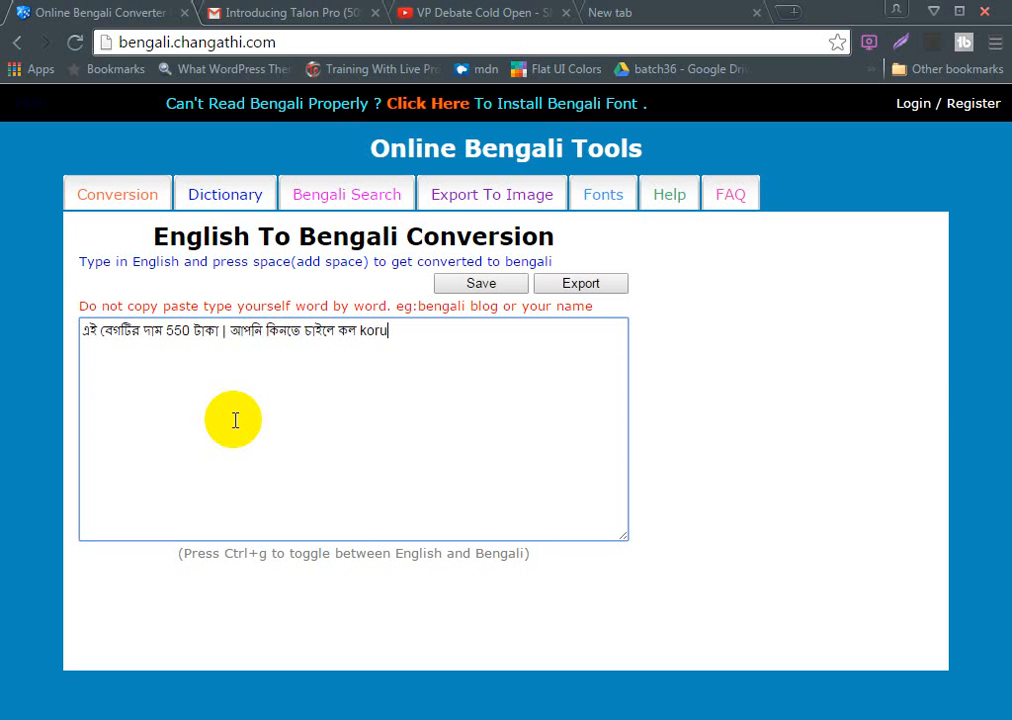
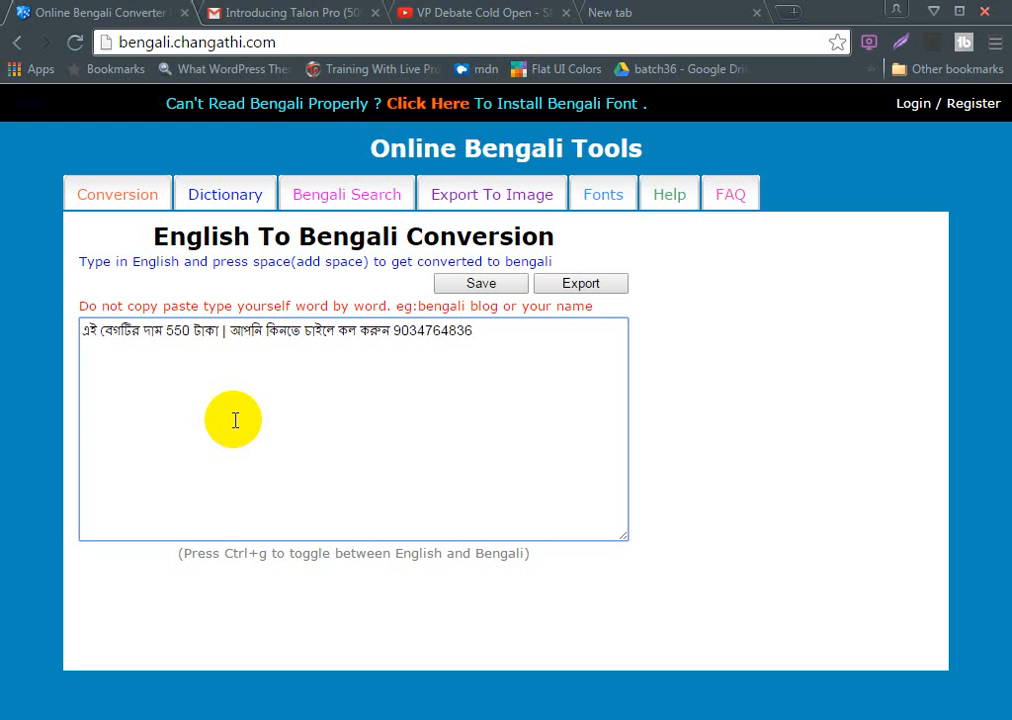
Copy the whole Bengali advert text and paste it into the blue bar callout in Camtasia Studio, keeping "এই" as its first word
key(ctrl+a)
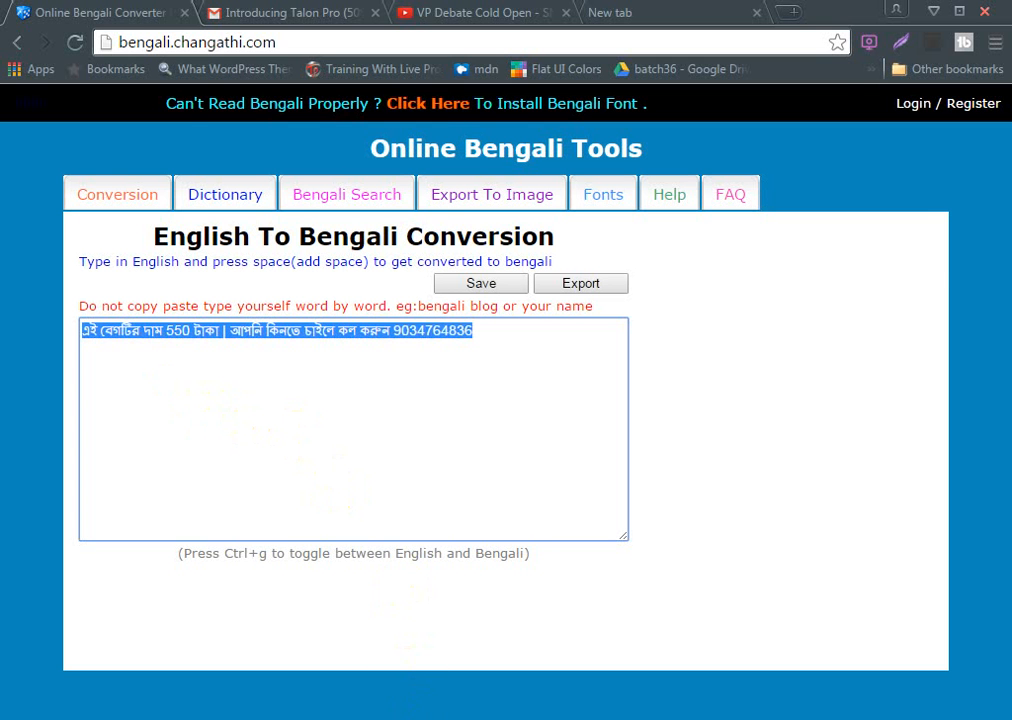
key(alt+Tab)
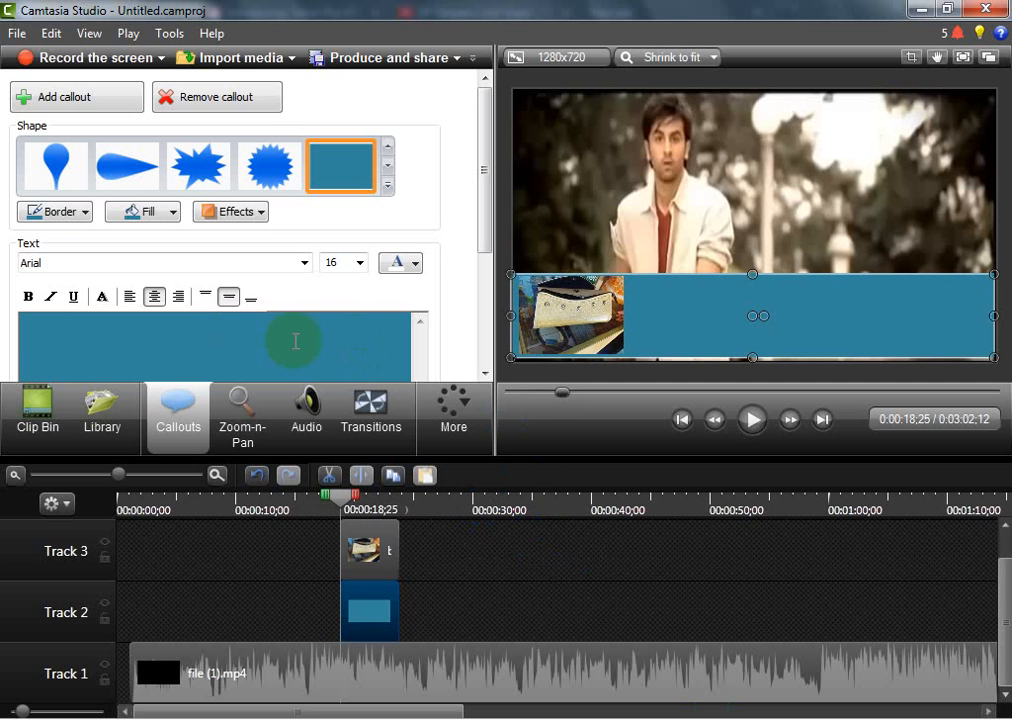
key(ctrl+v)
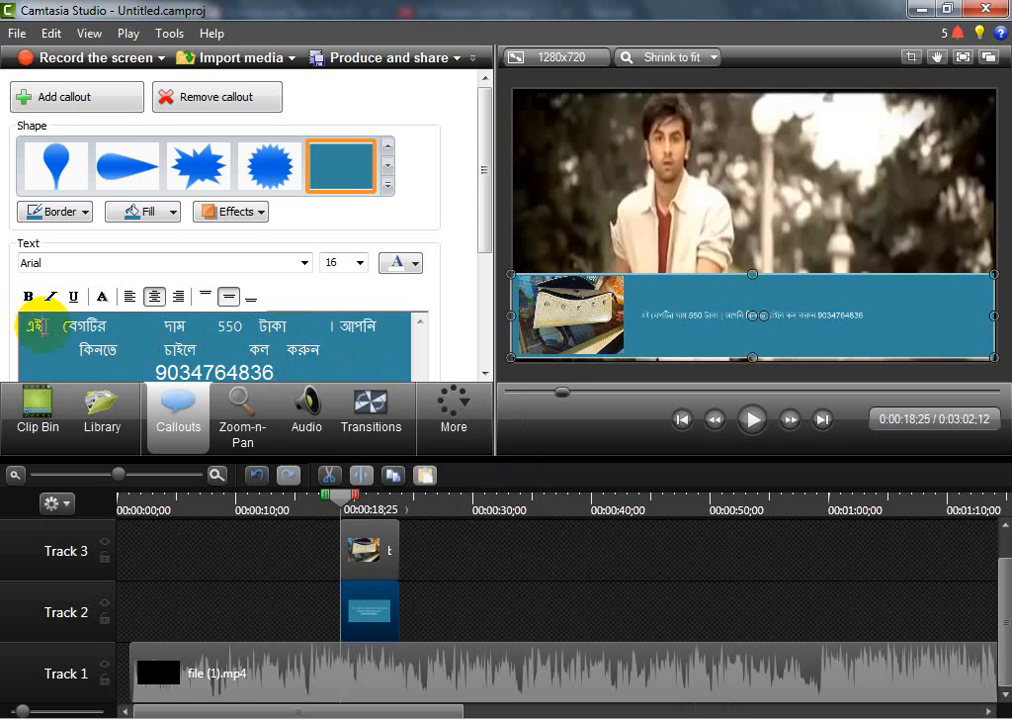
key(BackSpace)
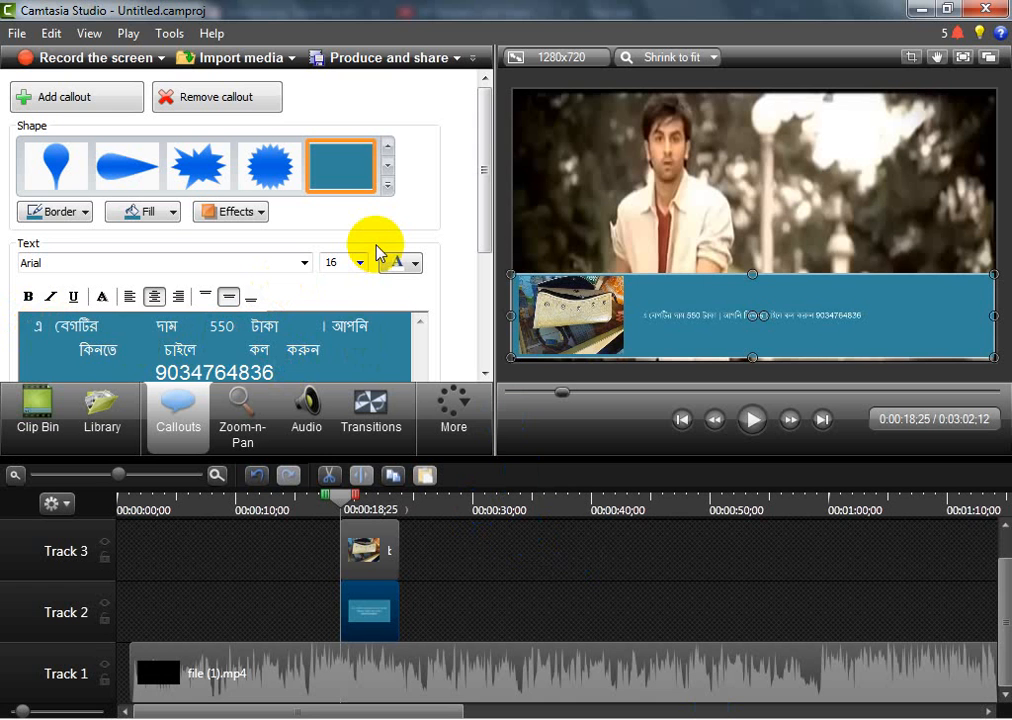
text(ই)
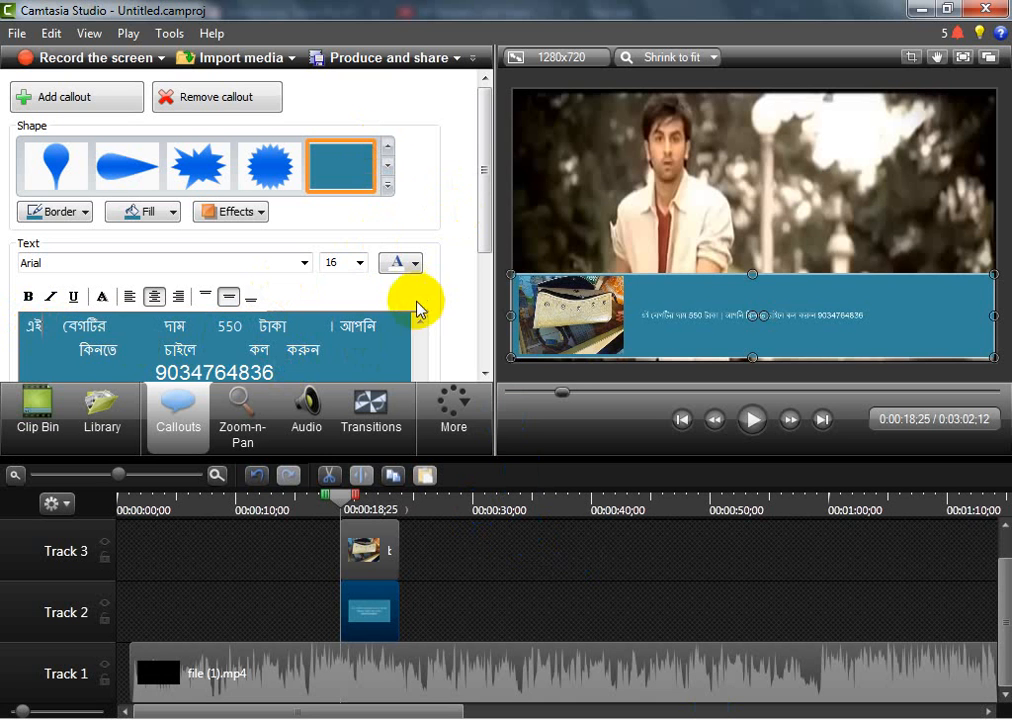
Set all of the callout's Bengali text to font size 36 and align it right
click(327, 361)
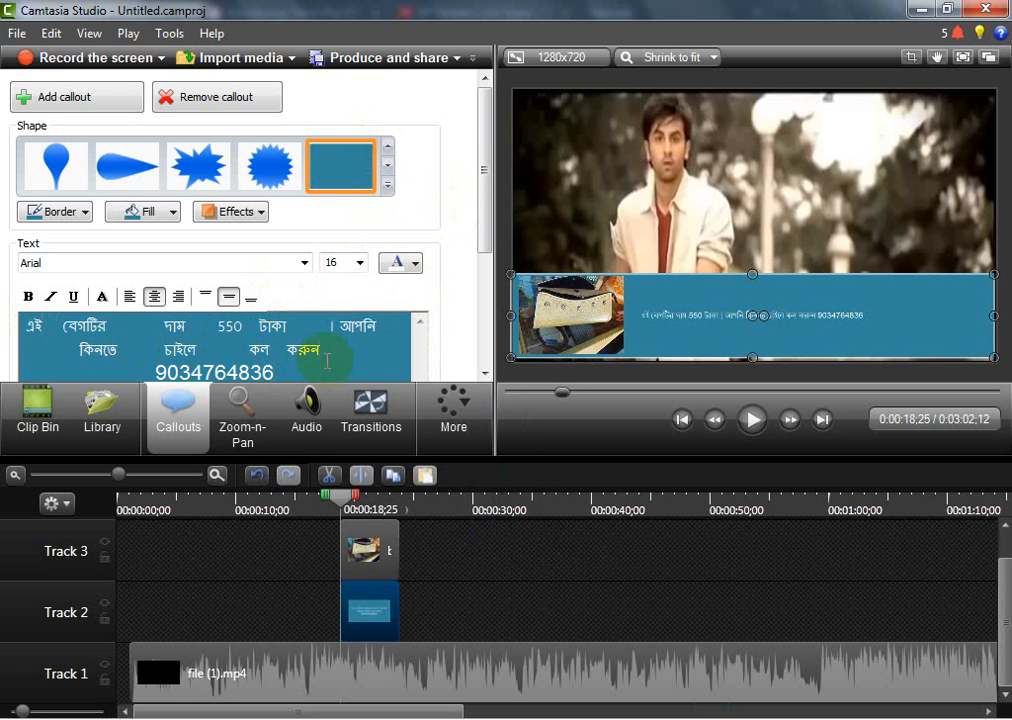
key(ctrl+a)
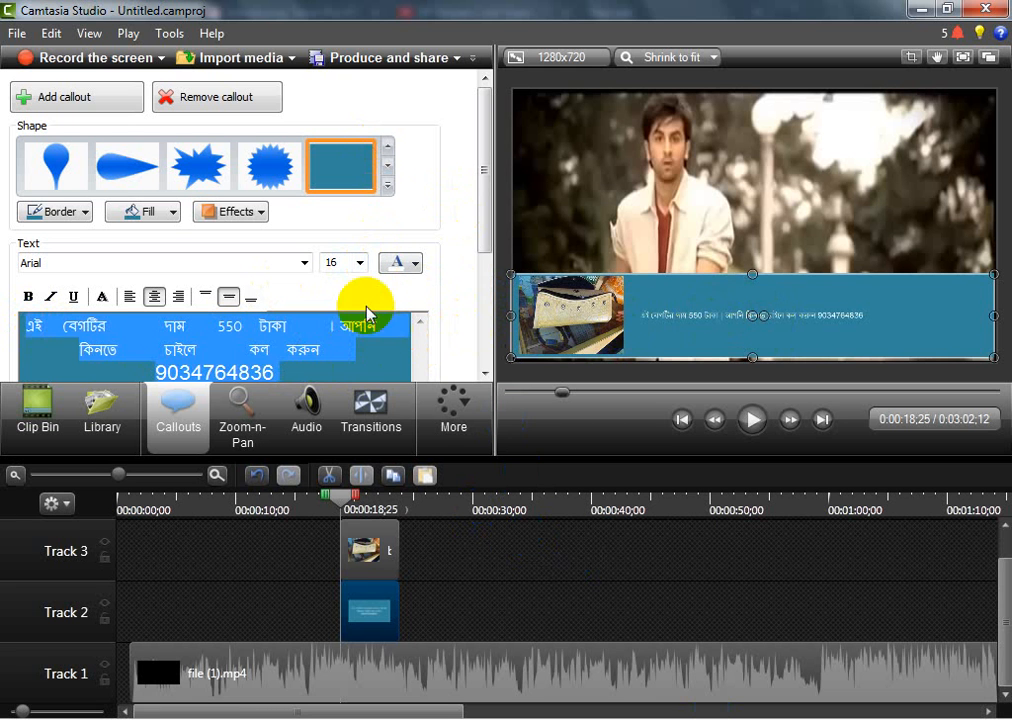
click(359, 262)
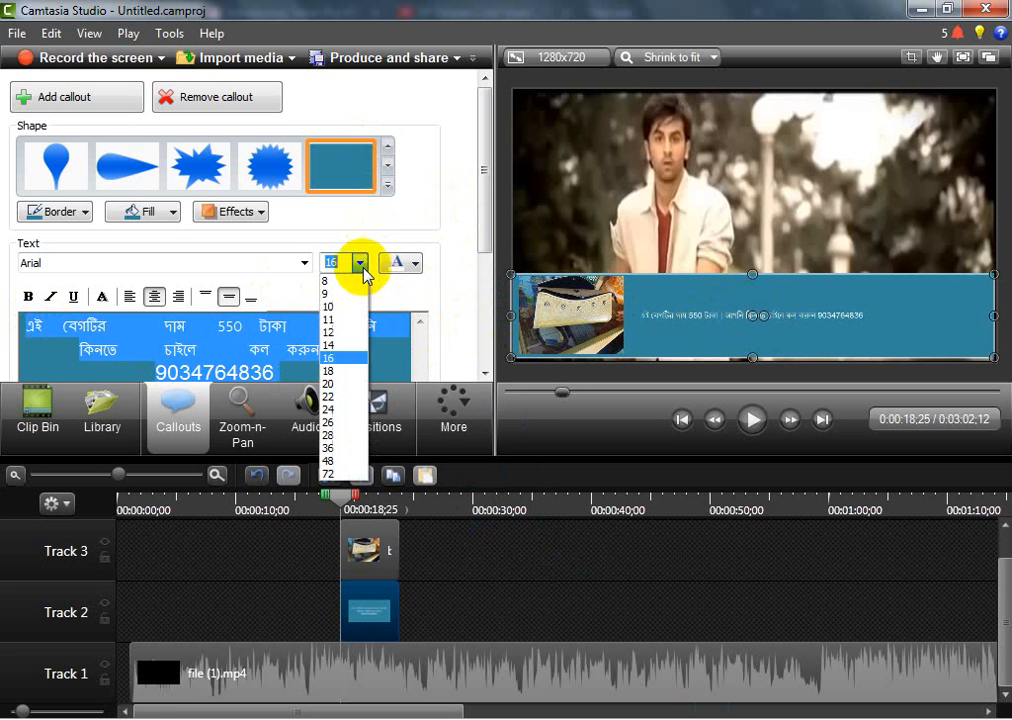
click(343, 447)
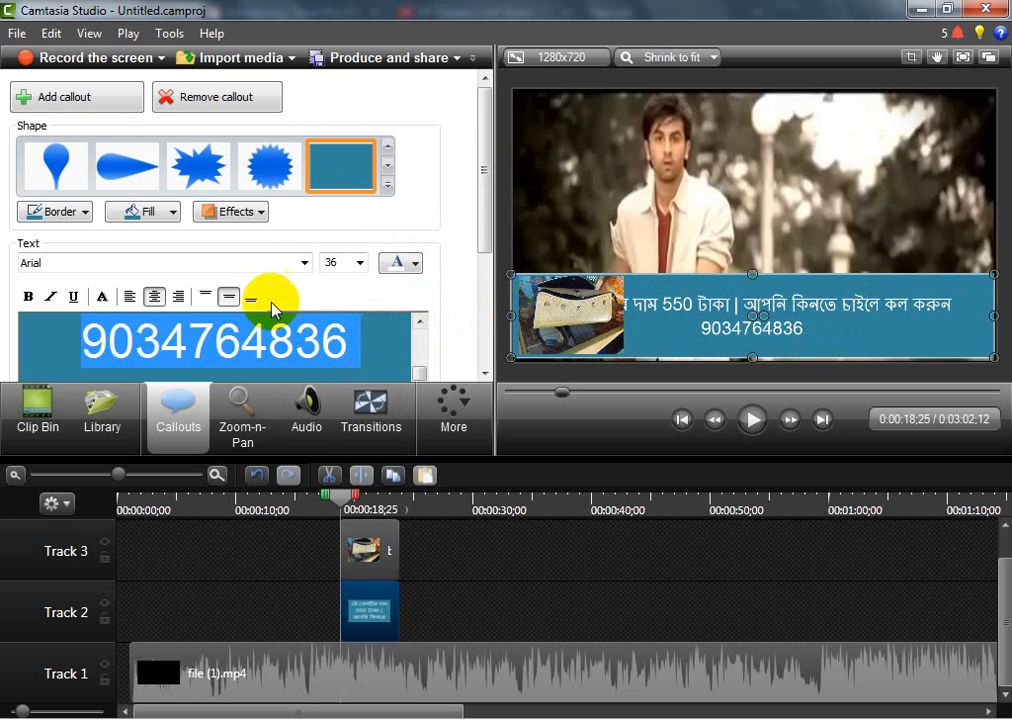
click(181, 300)
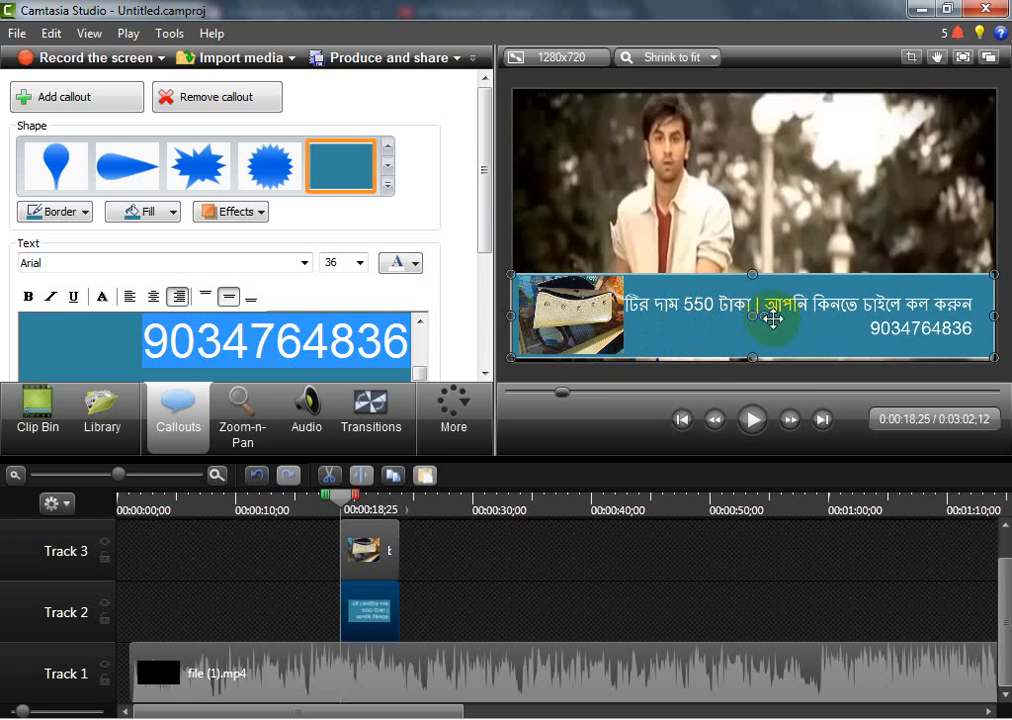
Break the blue bar callout's Bengali text into two lines after "এই বেগটির দাম 550 টাকা |"
click(340, 343)
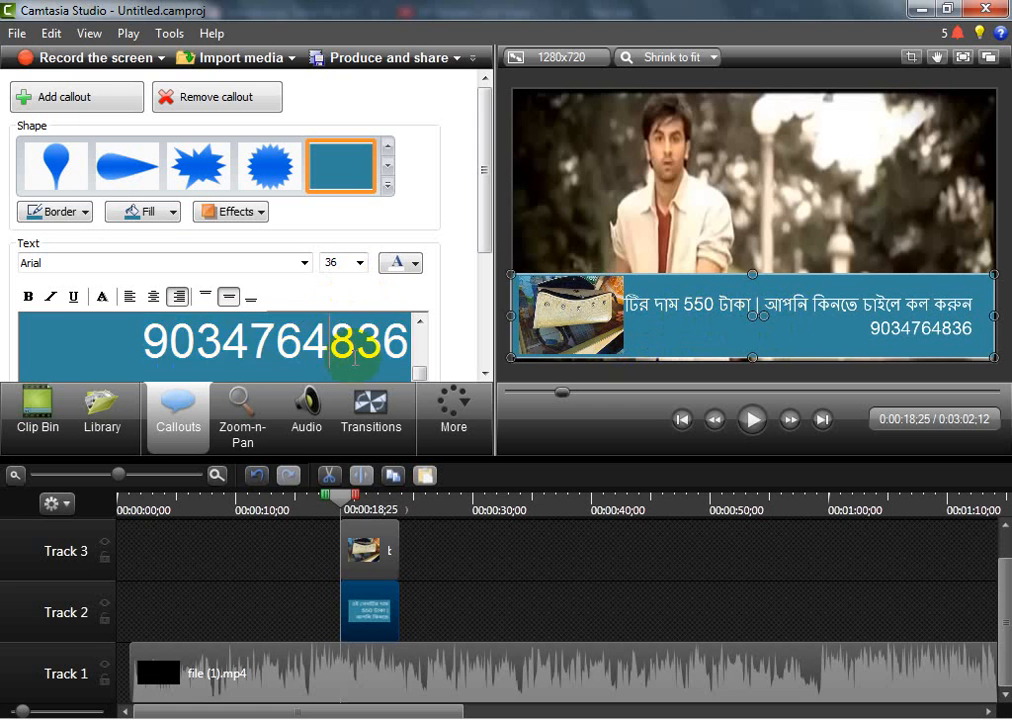
scroll(355, 350, up, 3)
scroll(355, 357, down, 2)
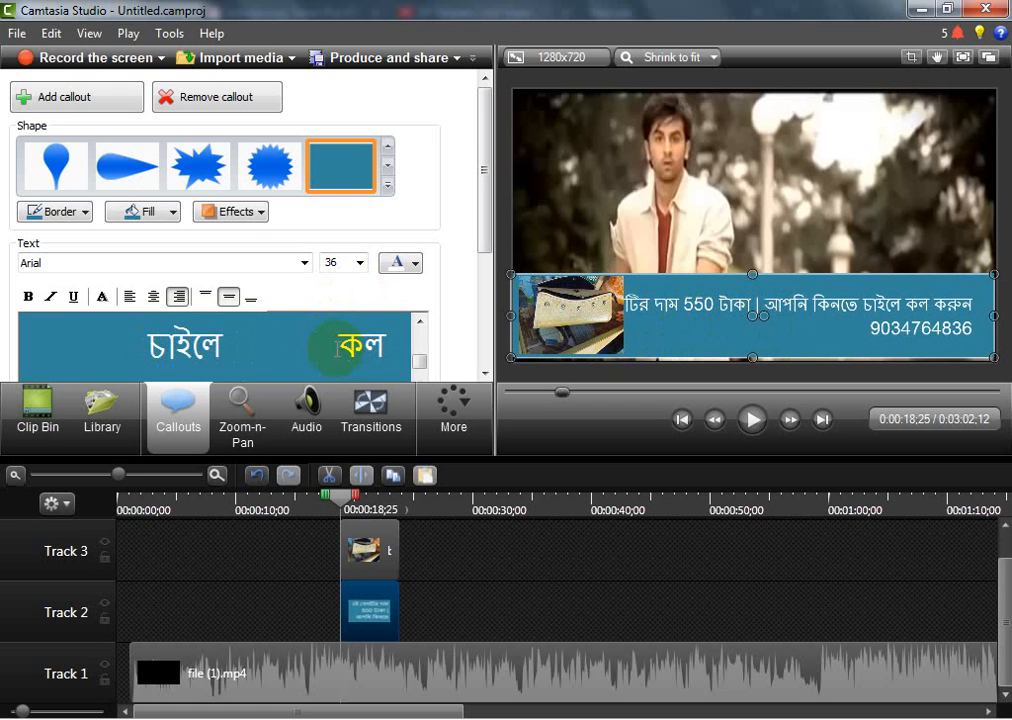
scroll(333, 347, up, 2)
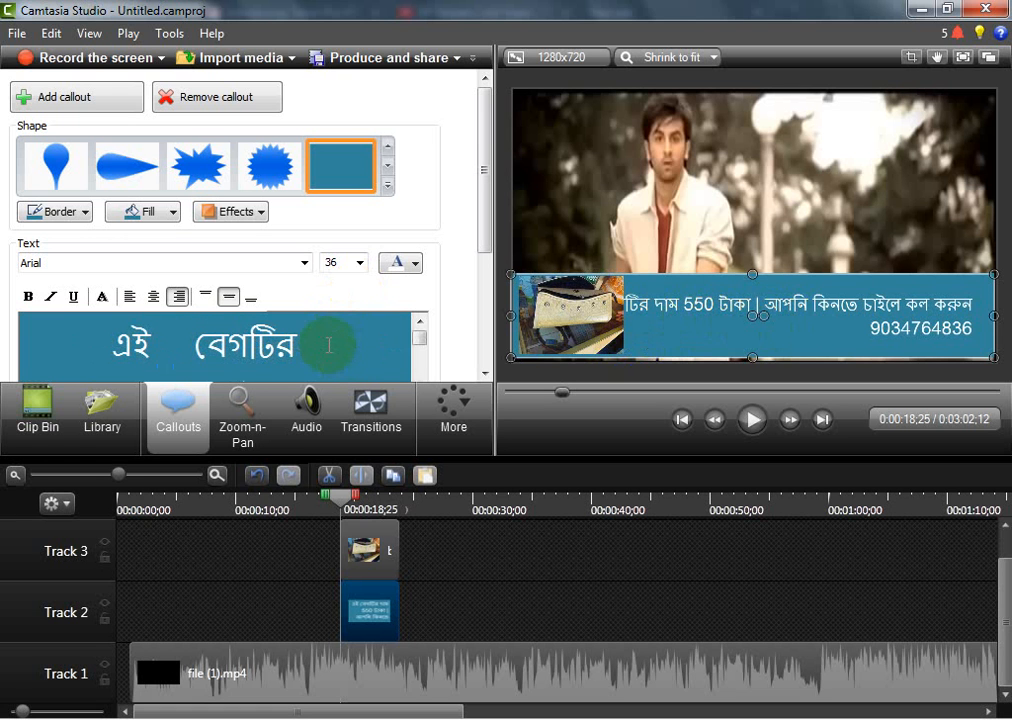
scroll(346, 343, down, 1)
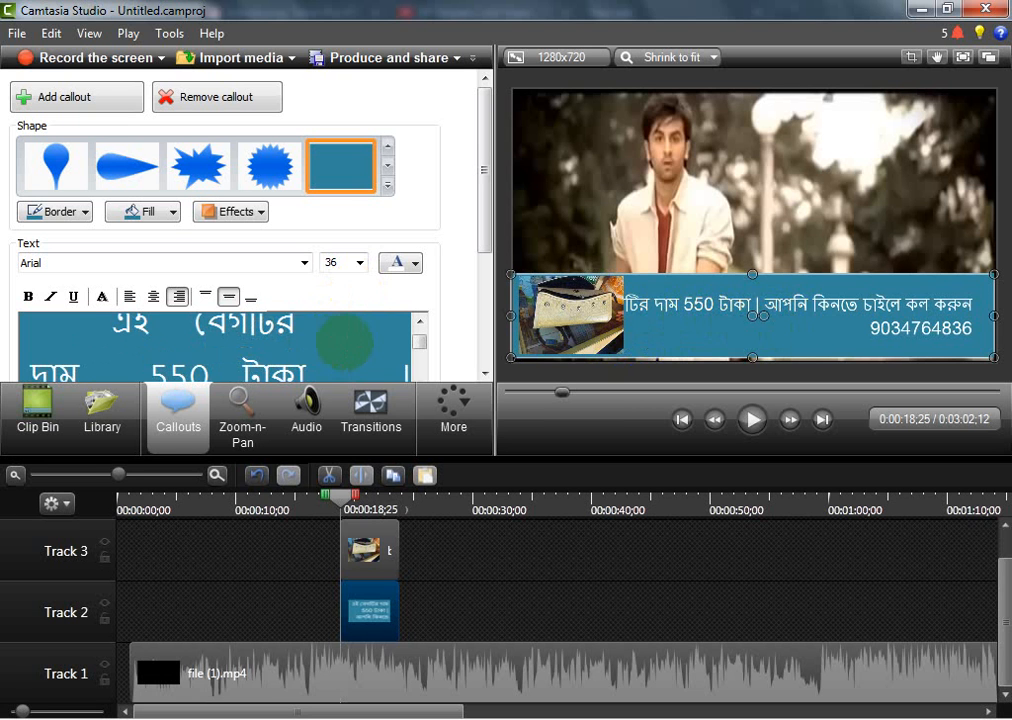
key(Return)
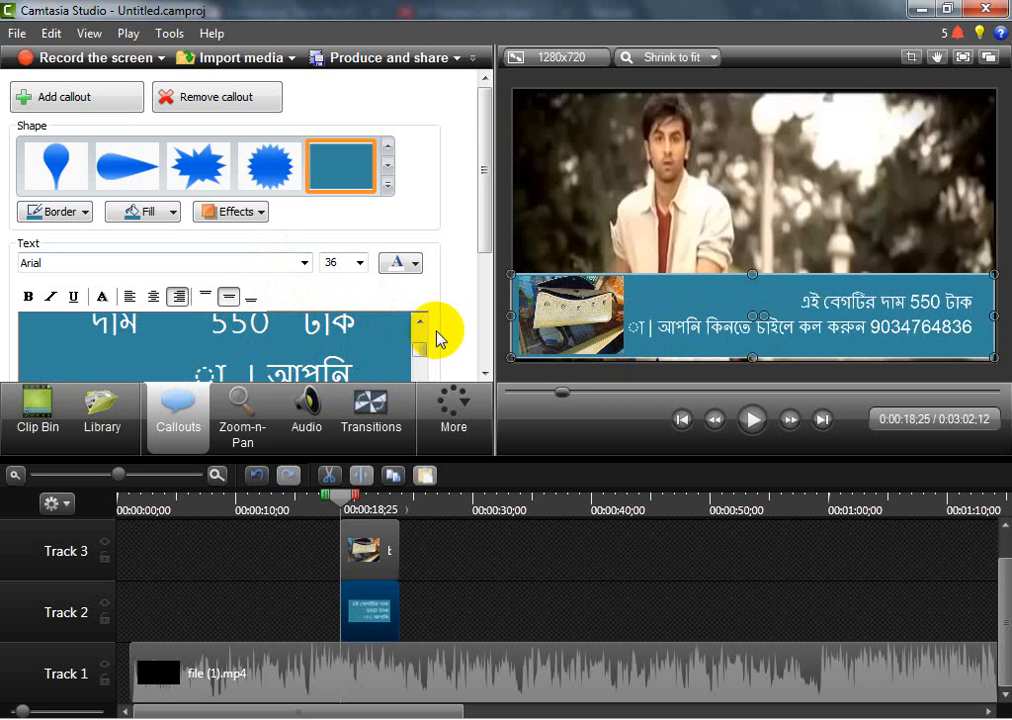
key(BackSpace)
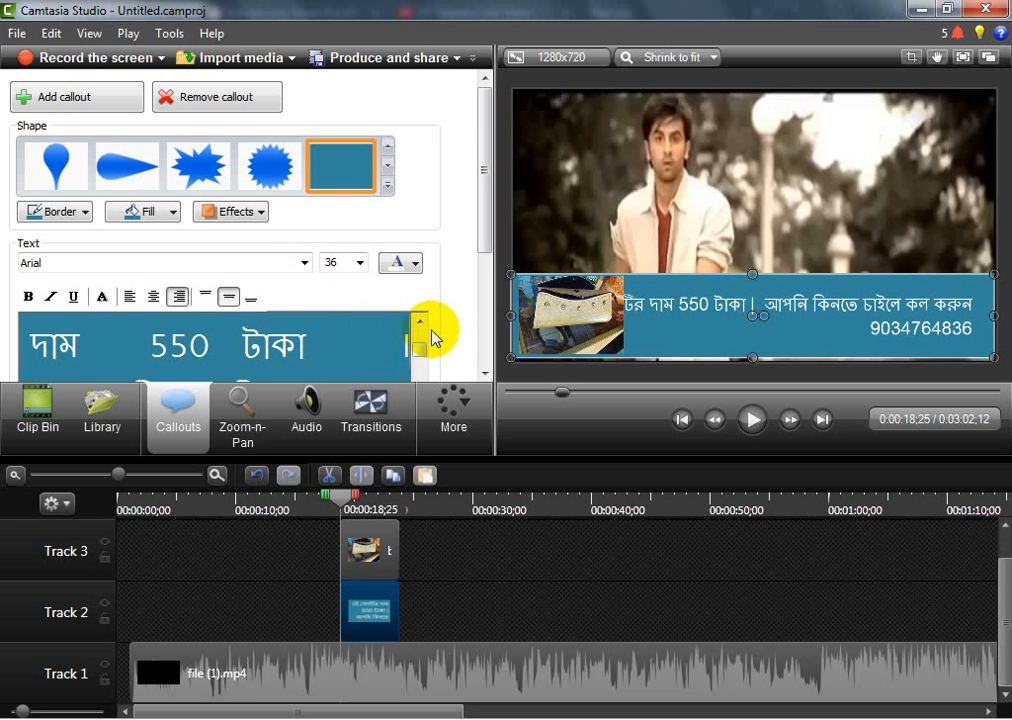
key(Return)
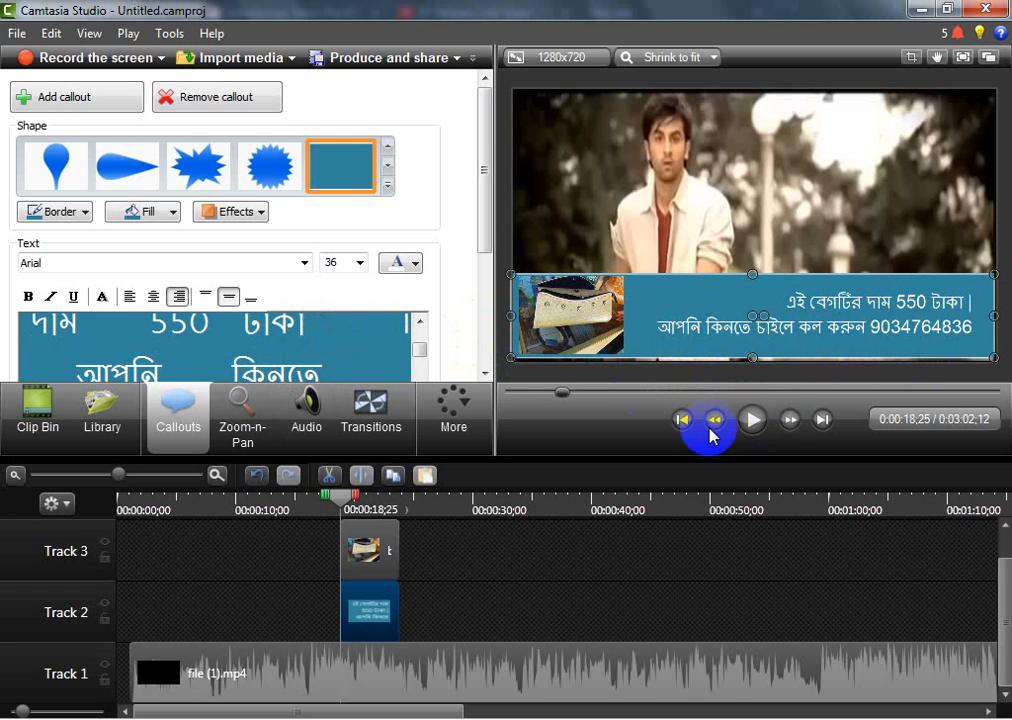
Preview the advertising banner by playing the video from 0:00:15;00 until just past the banner's end
drag(343, 497, 296, 500)
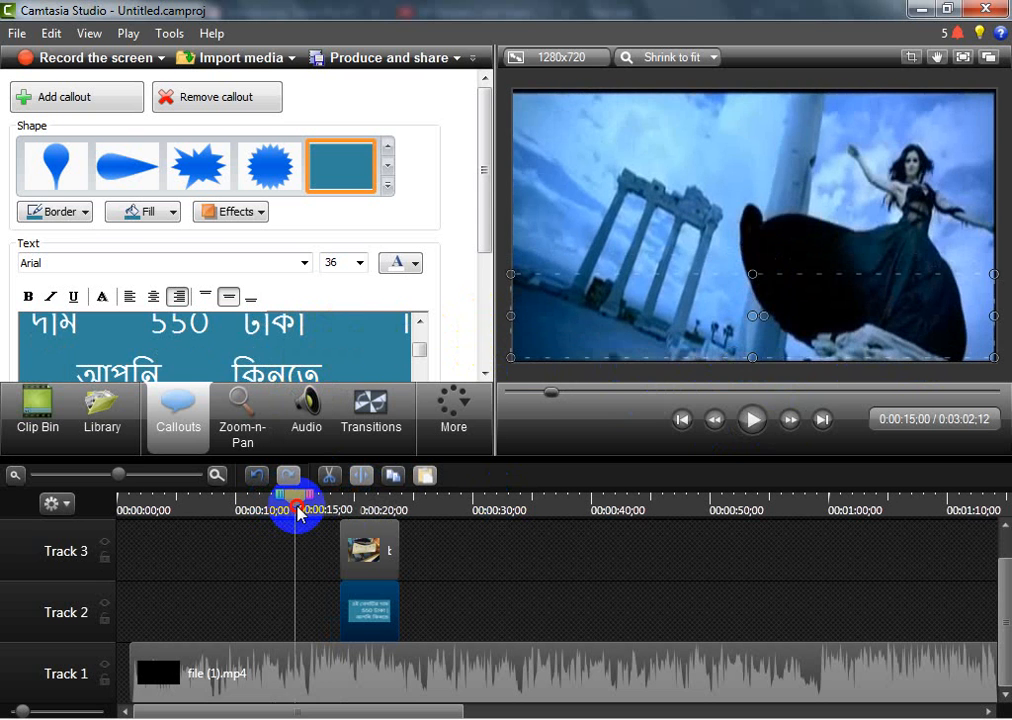
click(766, 418)
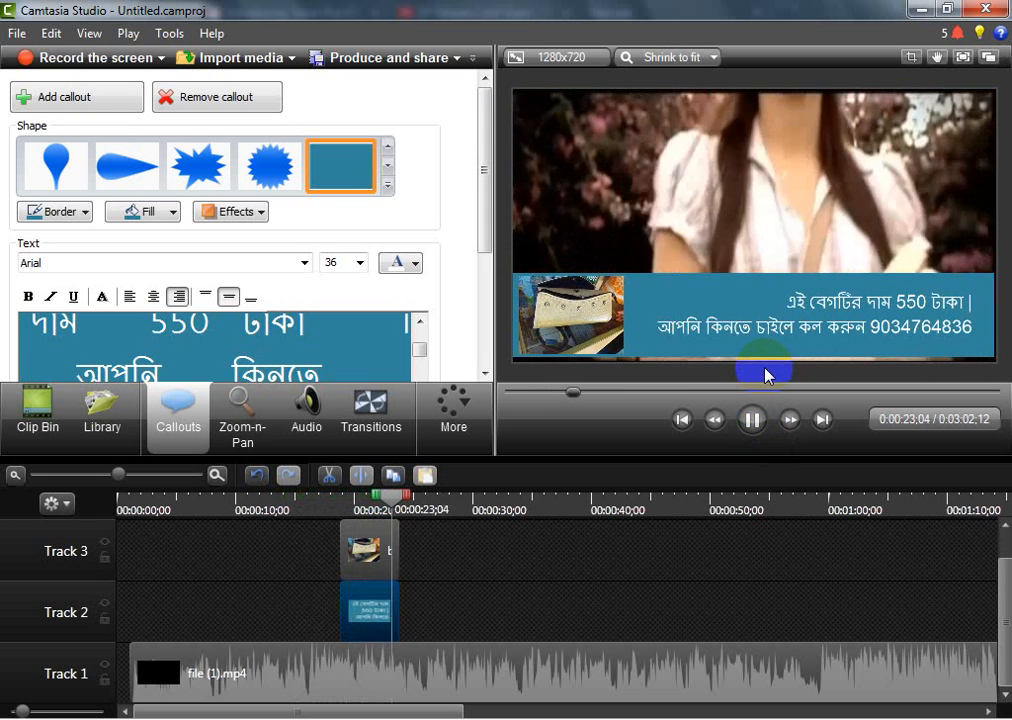
click(755, 422)
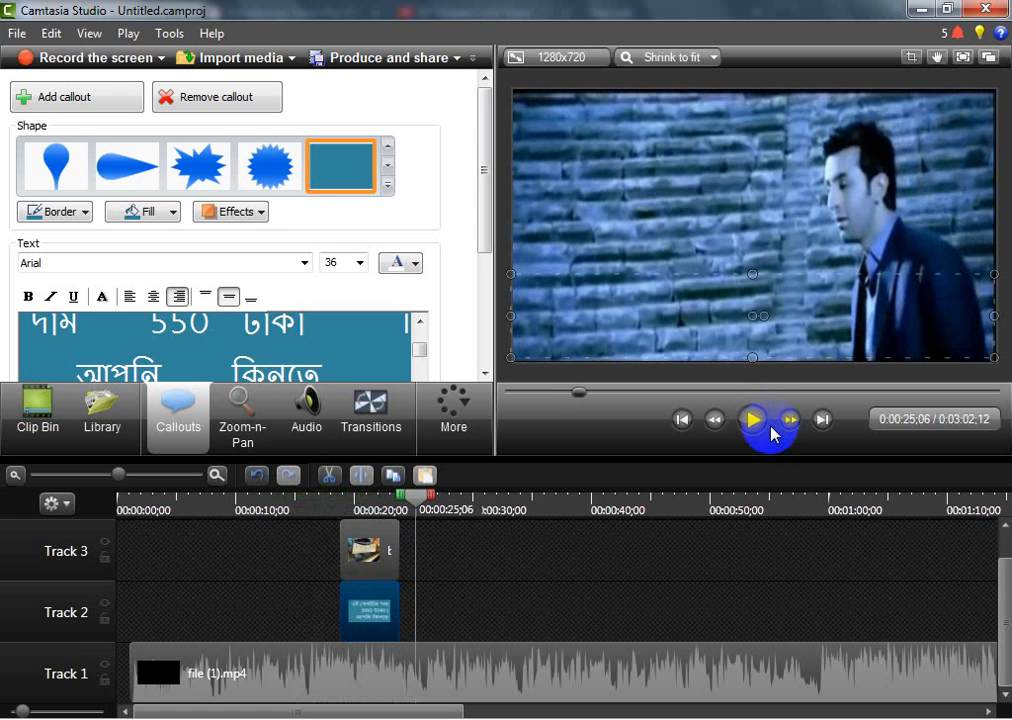
Extend the blue bar callout on Track 2 and the bag image on Track 3 to end at 0:00:25;06
click(380, 620)
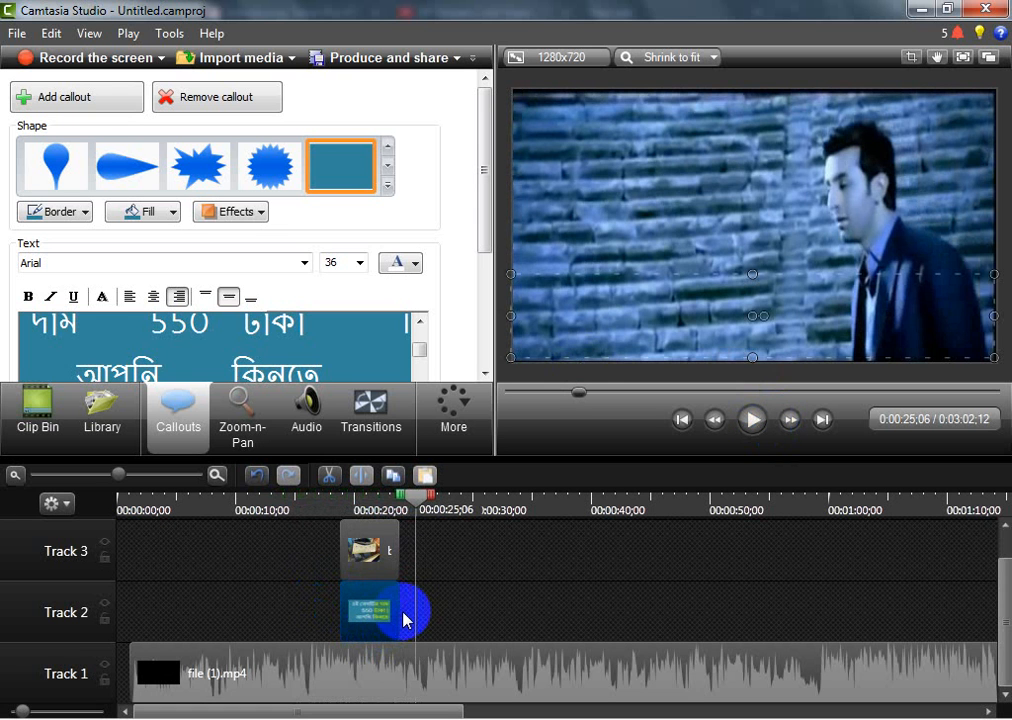
drag(398, 608, 420, 621)
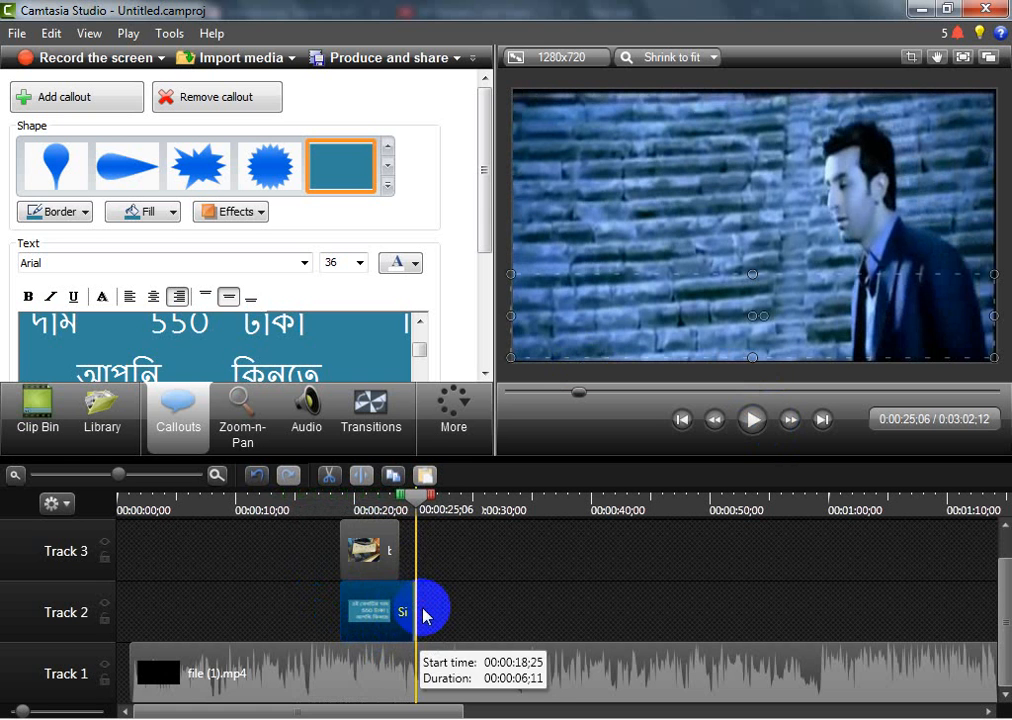
click(413, 560)
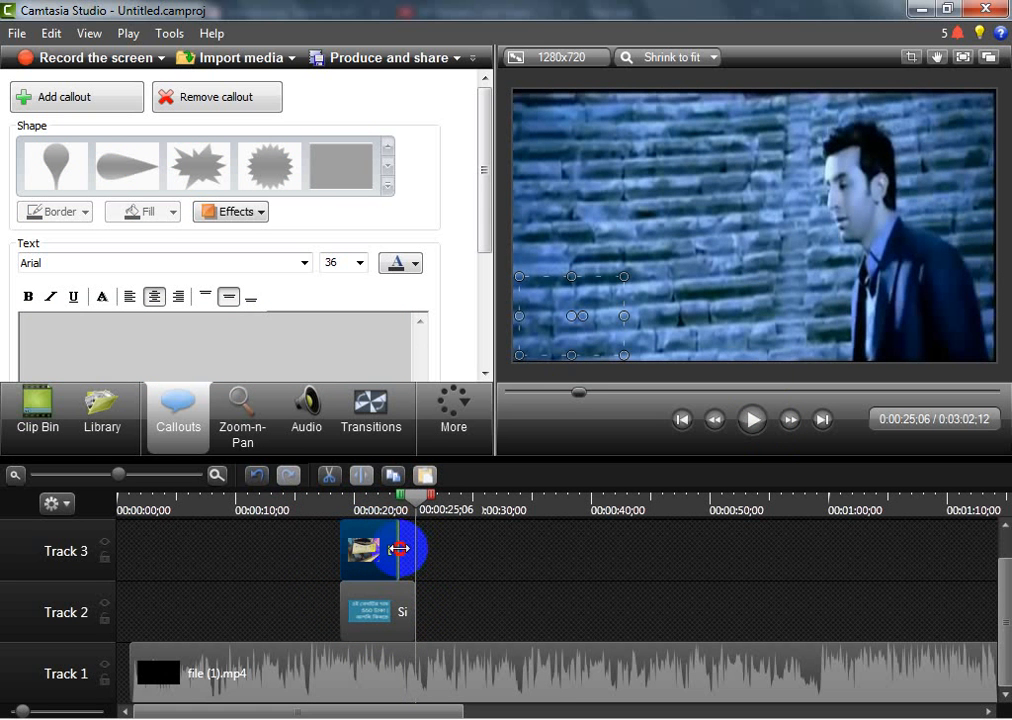
drag(399, 549, 294, 503)
Play the video from before the lengthened banner through its end to check its timing
click(768, 421)
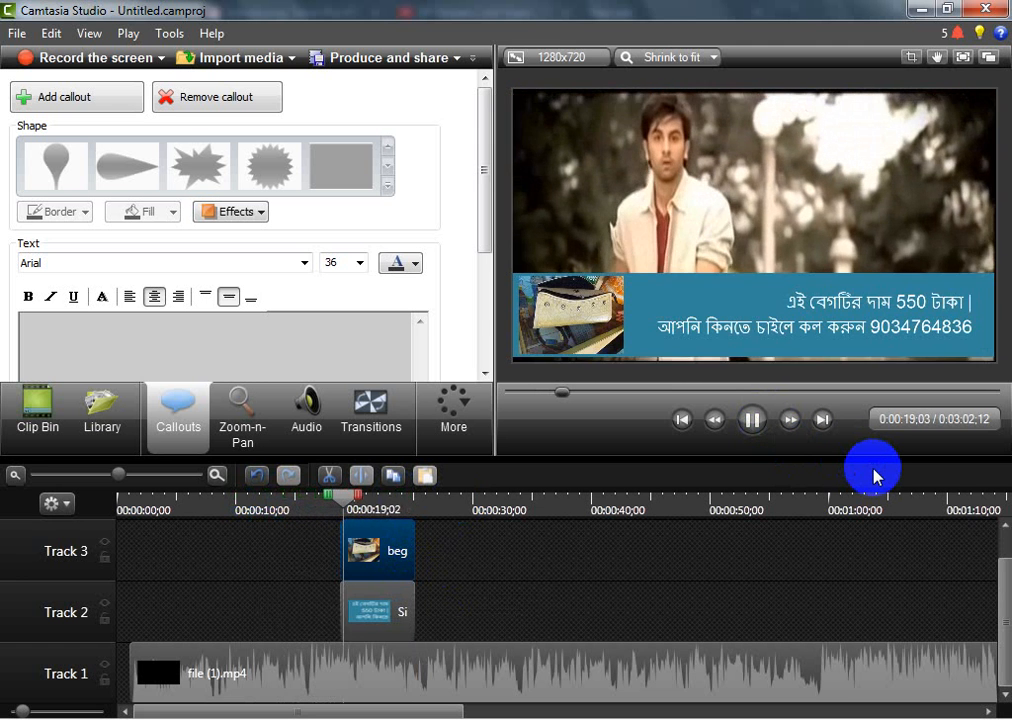
click(760, 422)
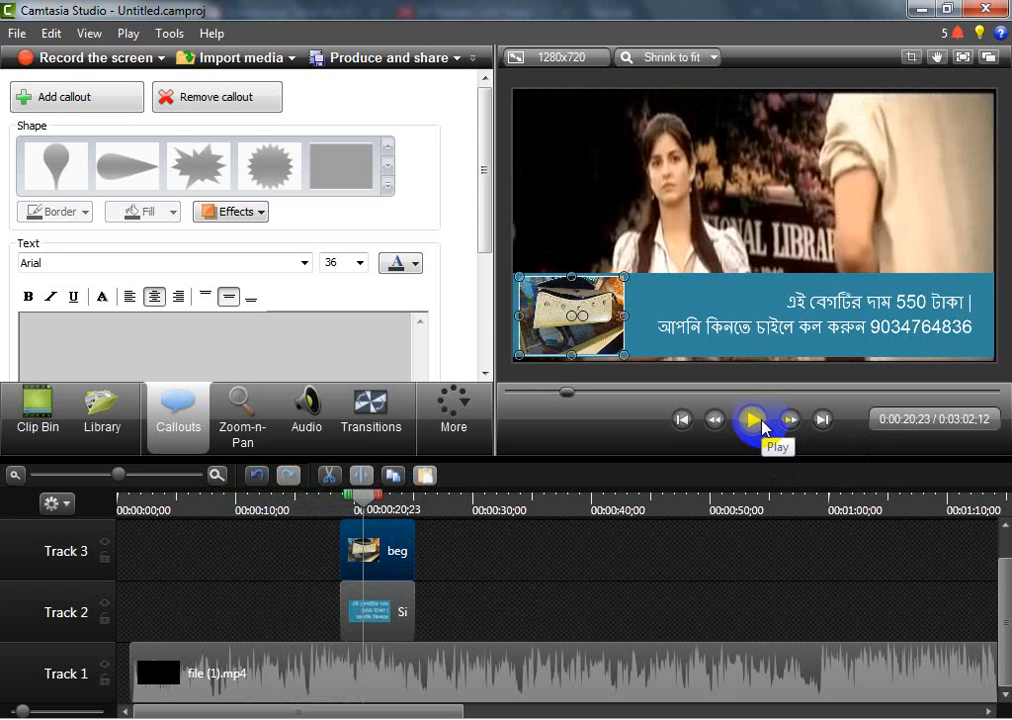
click(762, 421)
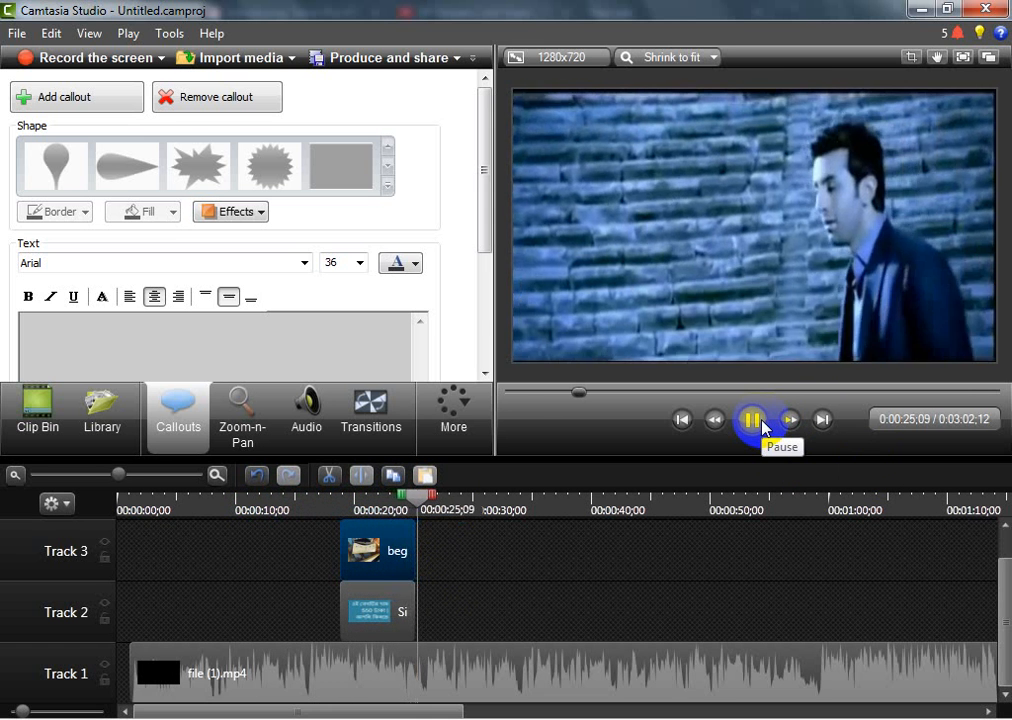
click(762, 421)
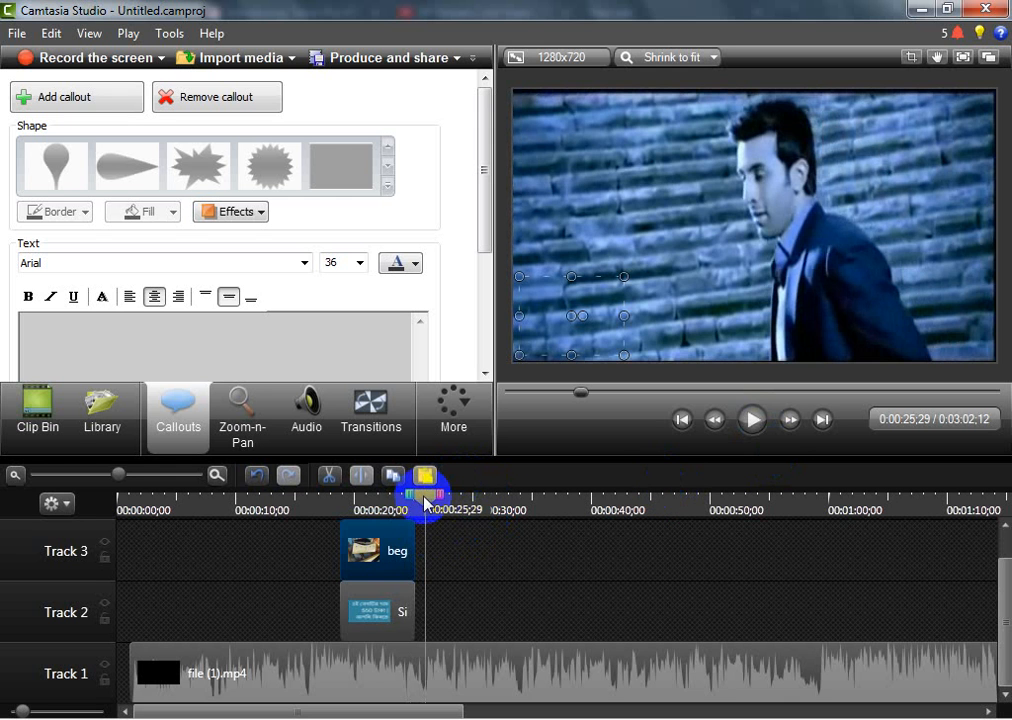
Set the blue bar callout's fade in and fade out to 1.00 second each
click(359, 508)
click(402, 605)
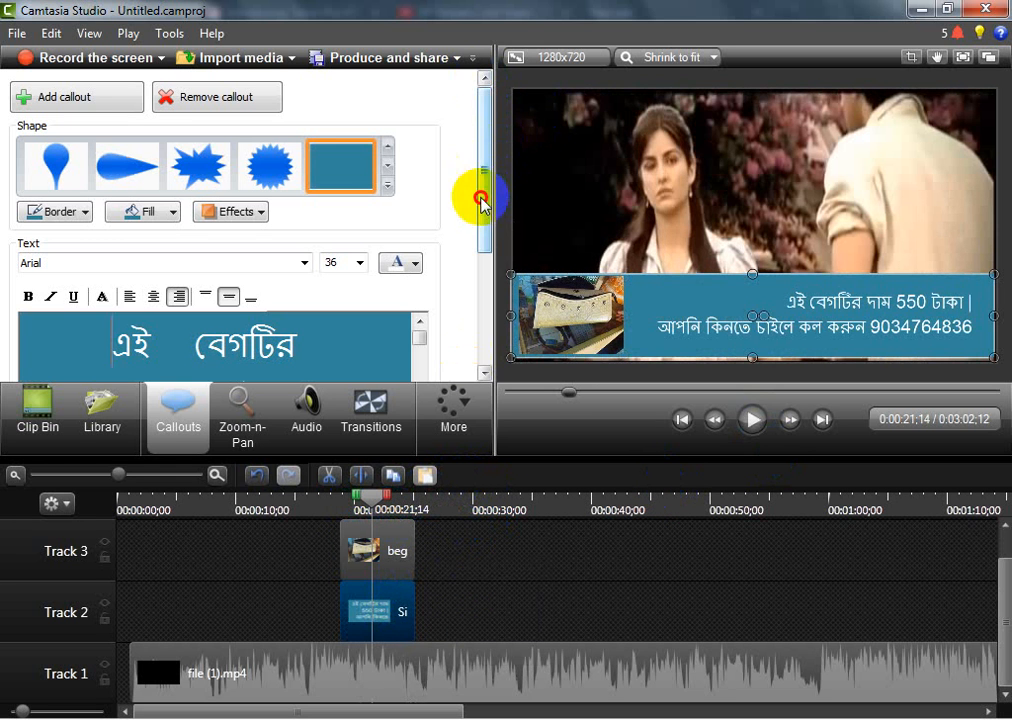
drag(481, 199, 485, 358)
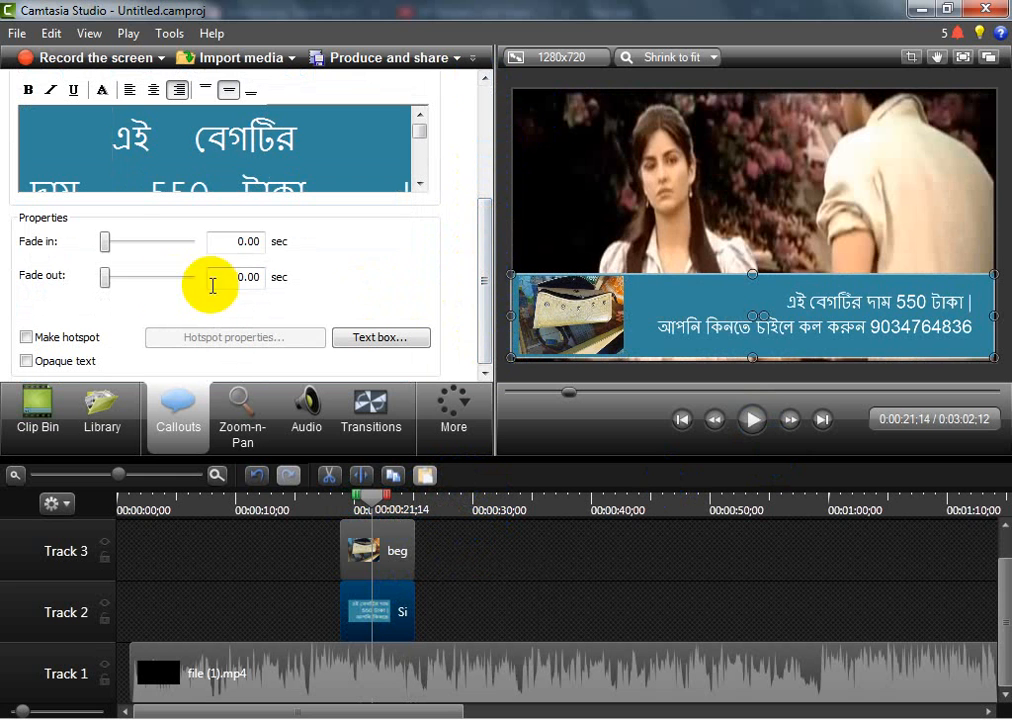
drag(103, 241, 121, 243)
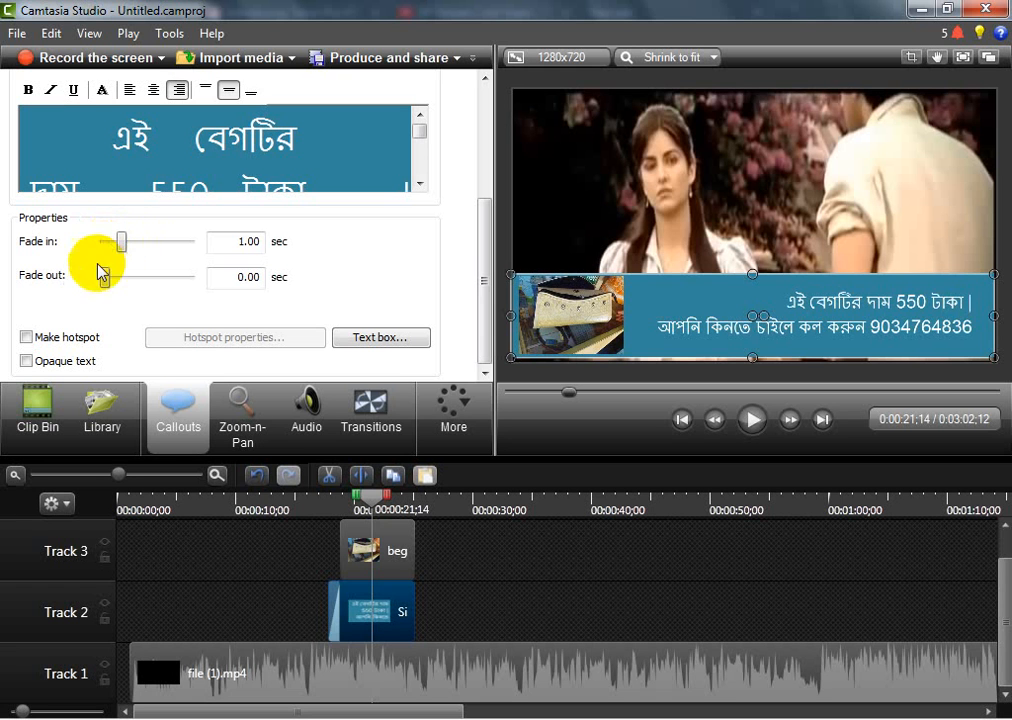
drag(108, 283, 124, 280)
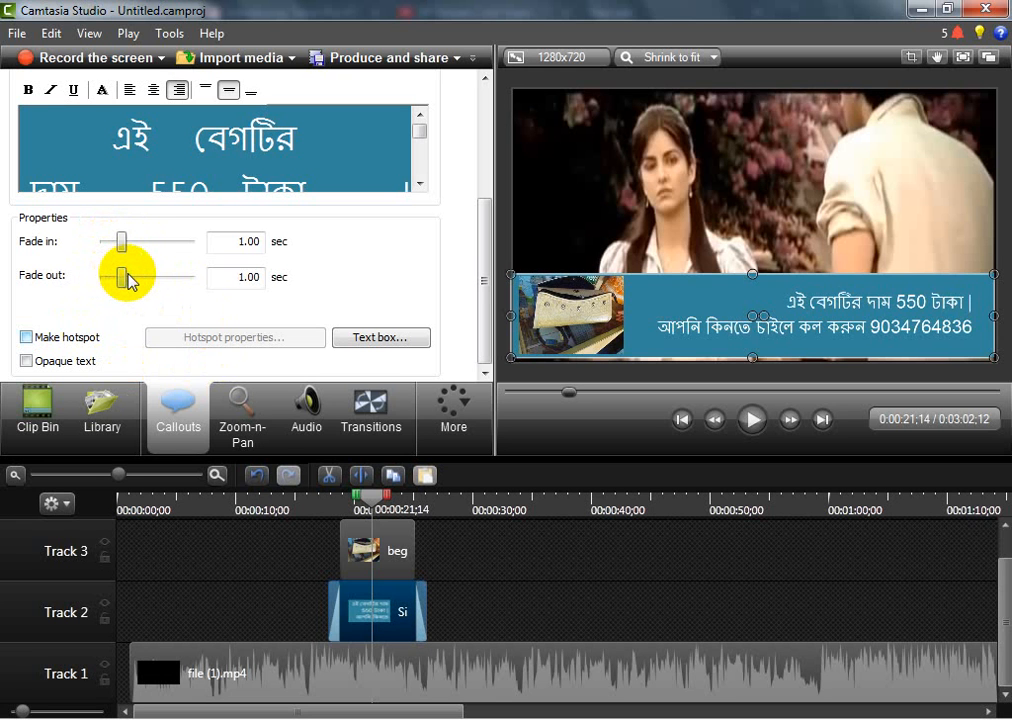
Try to give the bag image on Track 3 a fade in
click(356, 543)
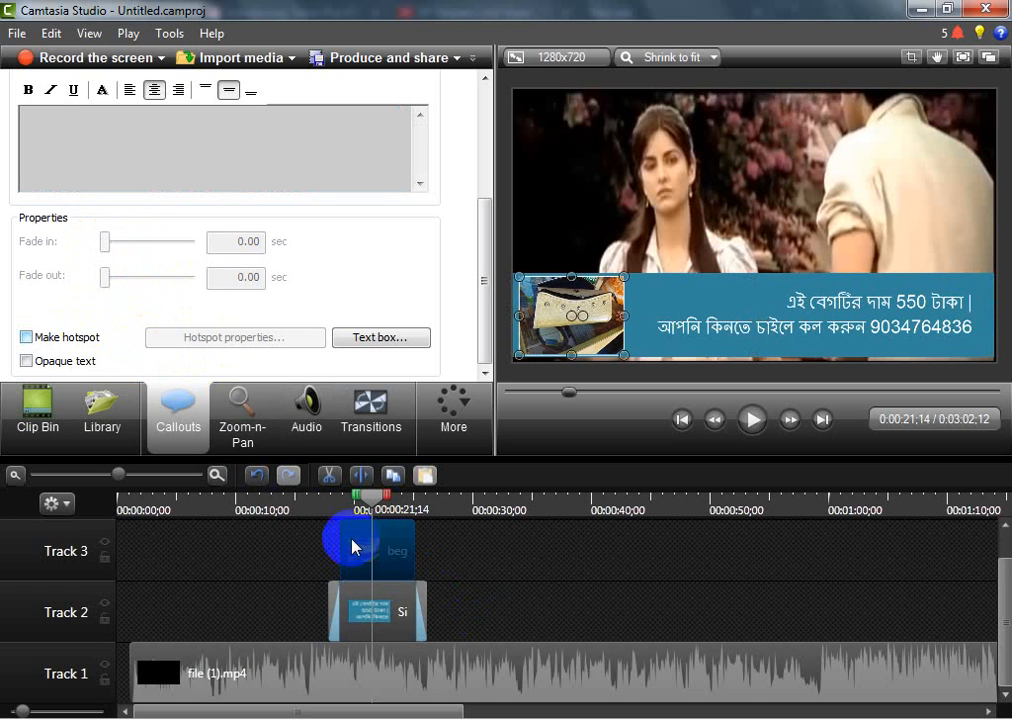
drag(102, 242, 111, 242)
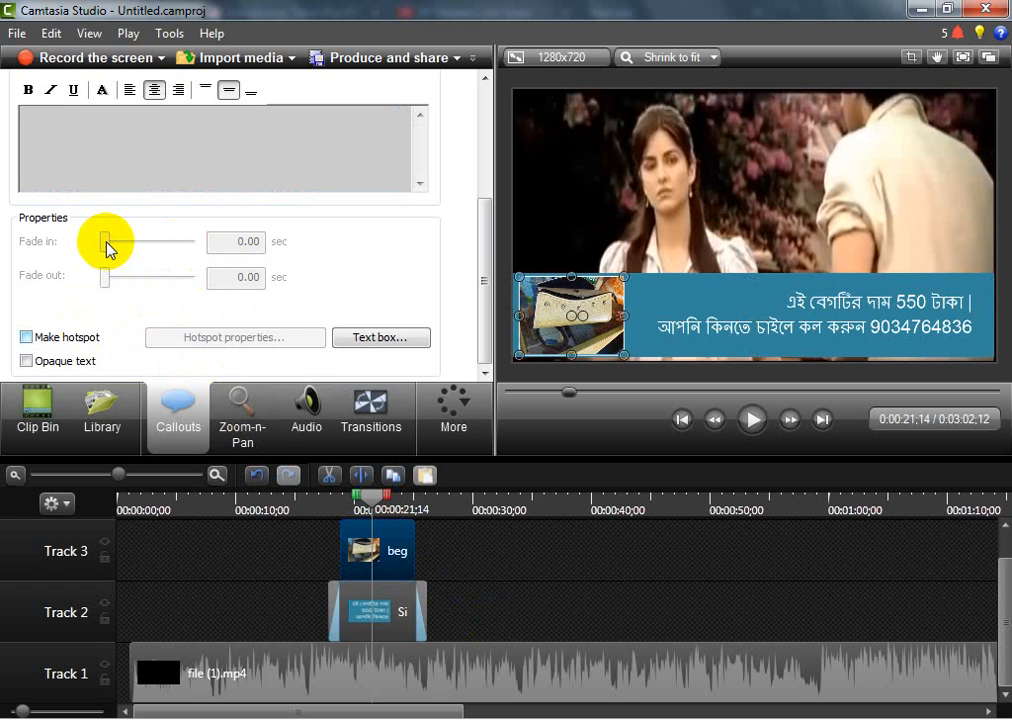
click(373, 600)
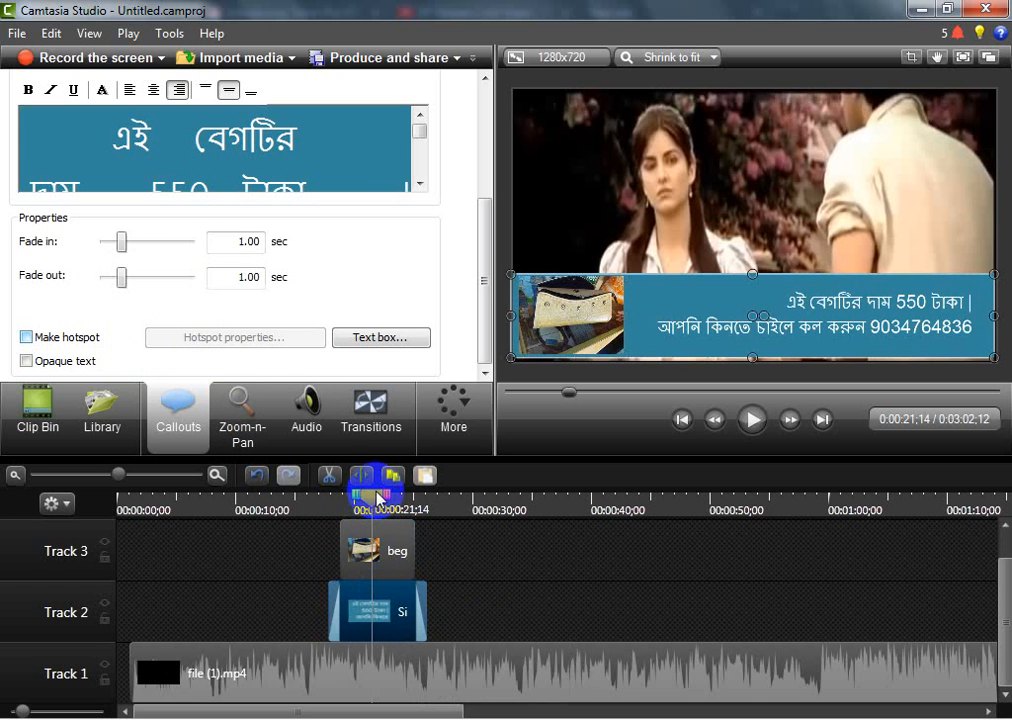
Play the video across the banner to check the callout's fade in and fade out
mouse_move(378, 498)
mouse_down()
mouse_move(316, 497)
mouse_move(330, 500)
mouse_move(305, 508)
mouse_move(298, 500)
mouse_up()
click(752, 420)
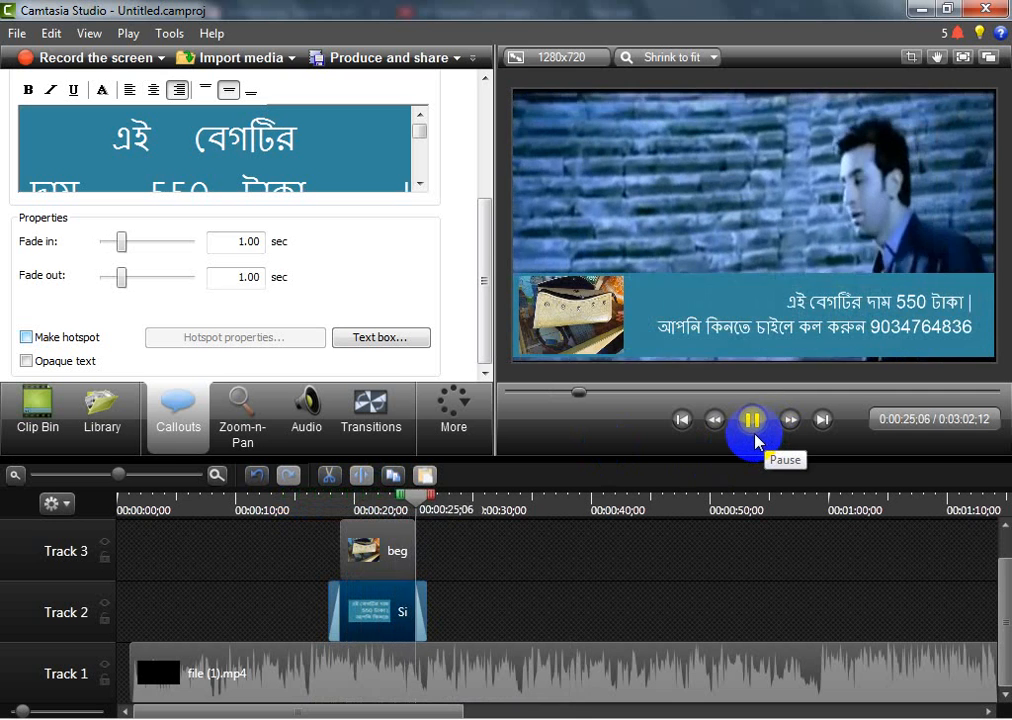
click(752, 420)
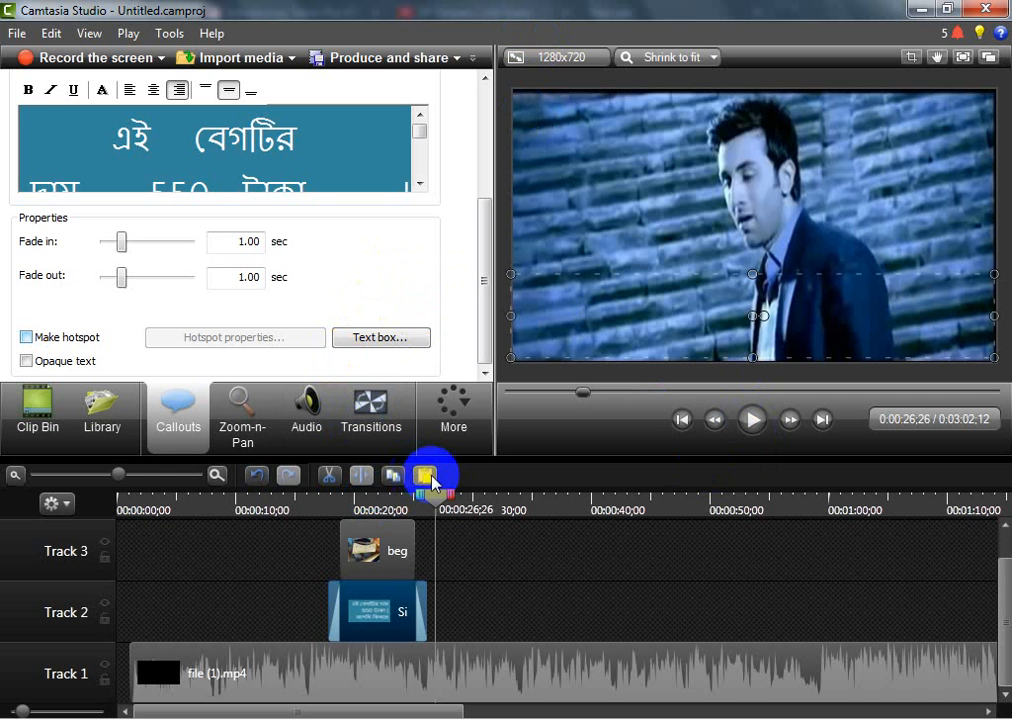
Add two Text callouts at 0:00:38;11 and move the one on Track 3 toward the left side of the video frame
drag(443, 507, 537, 533)
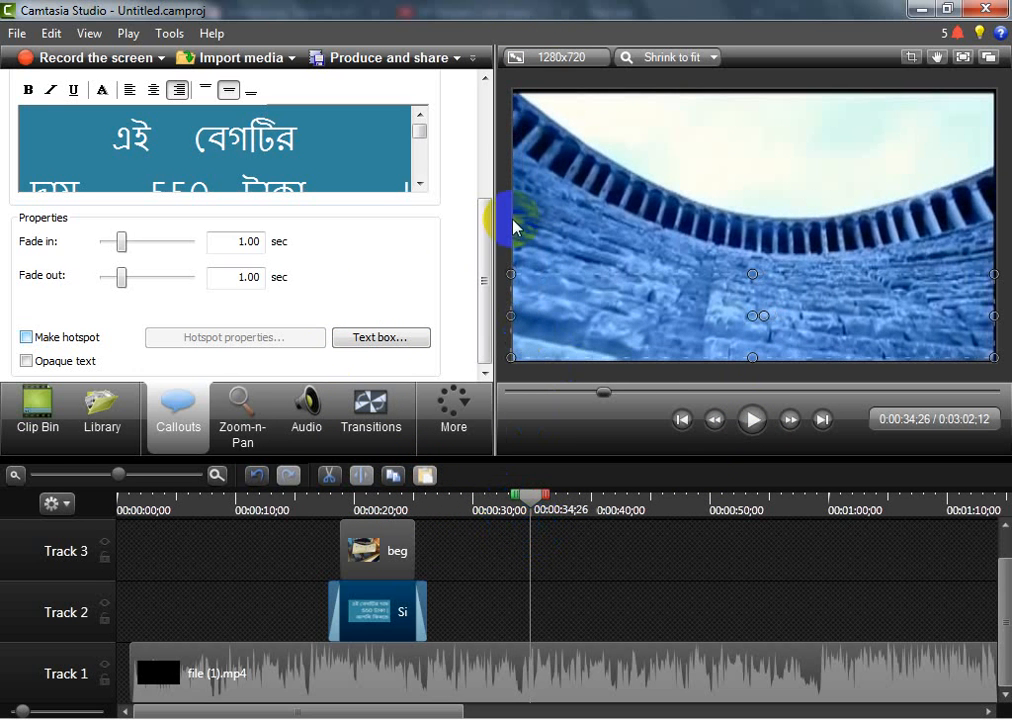
click(640, 136)
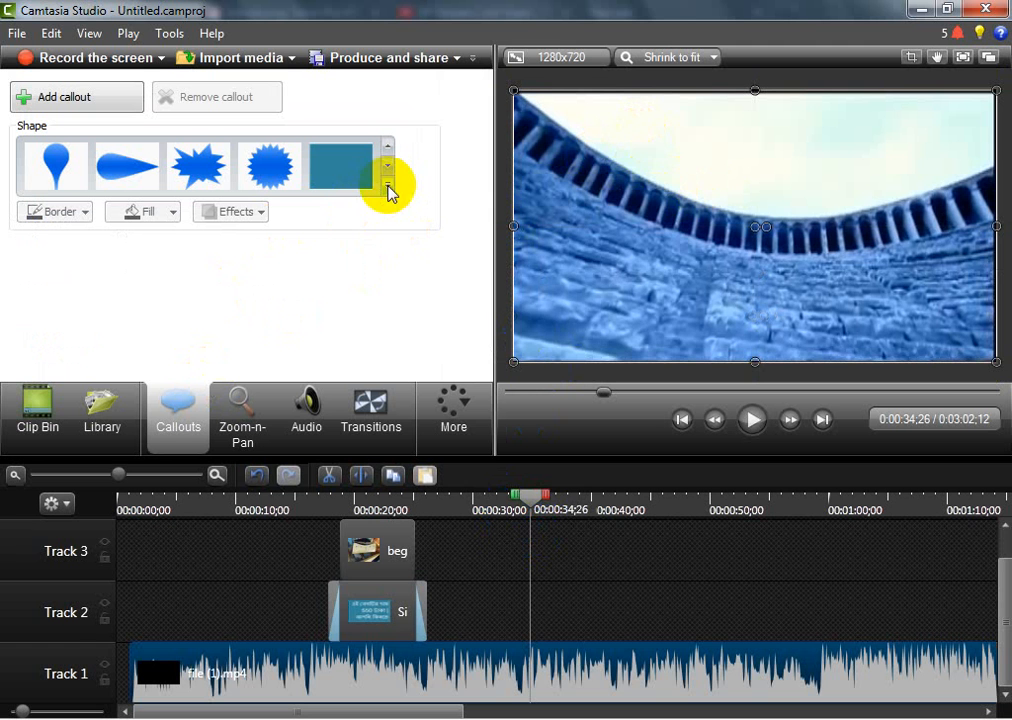
drag(533, 503, 573, 497)
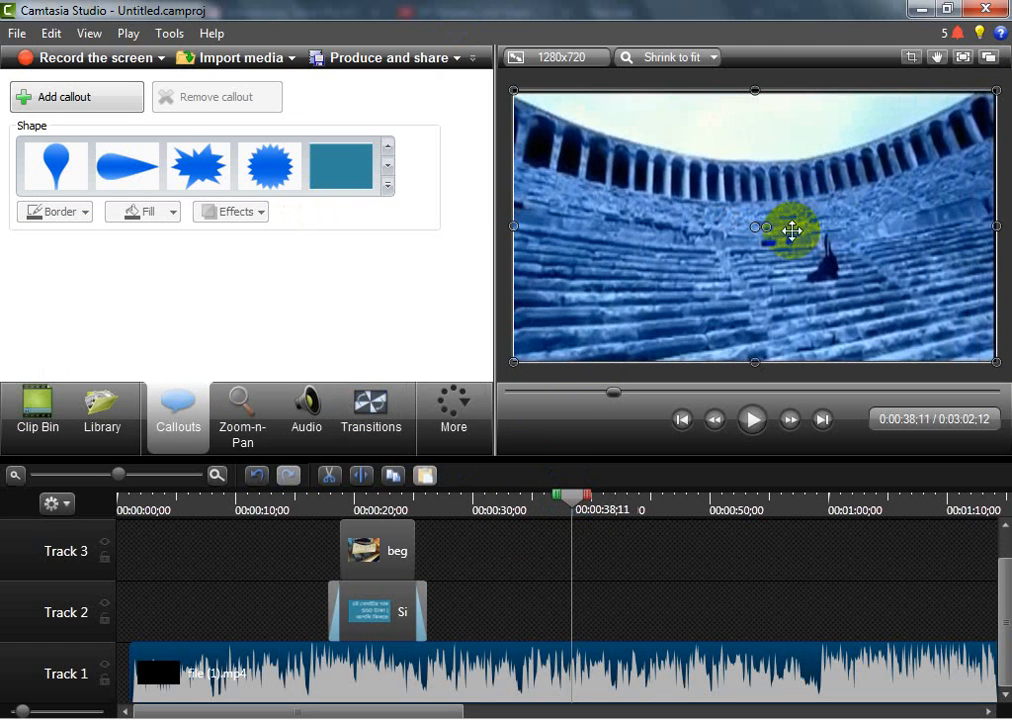
click(387, 186)
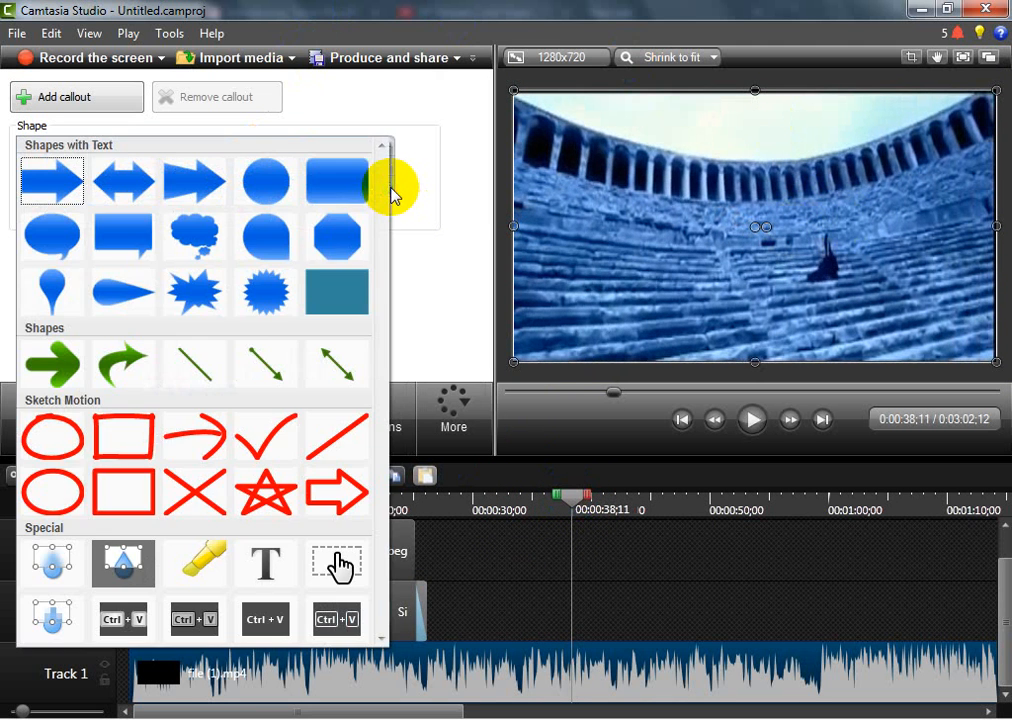
click(268, 566)
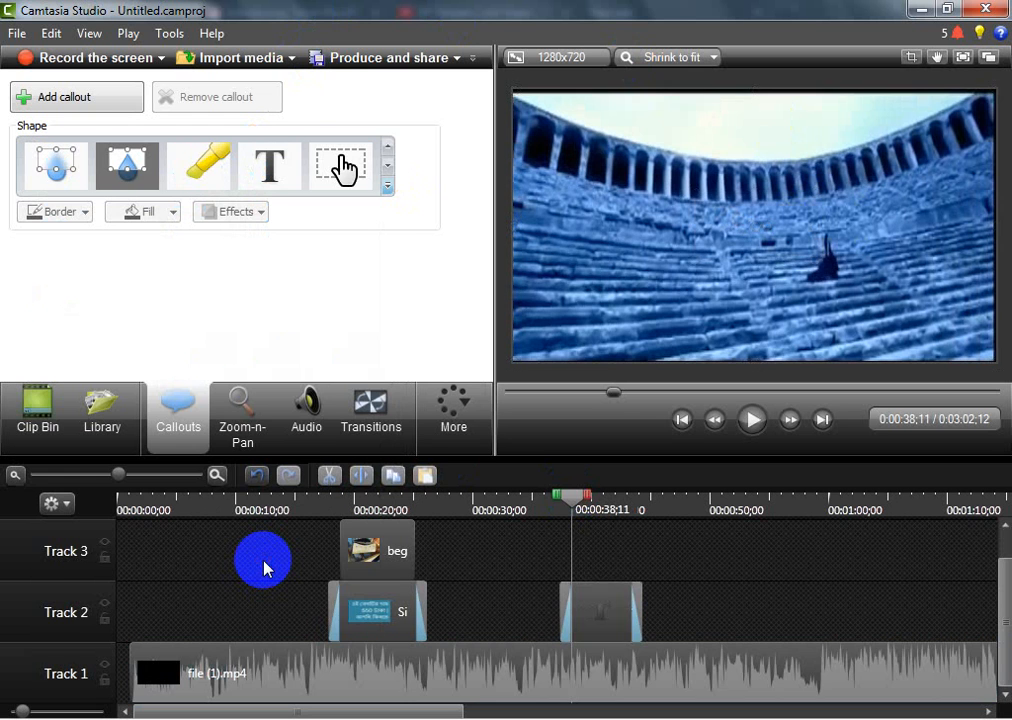
click(269, 165)
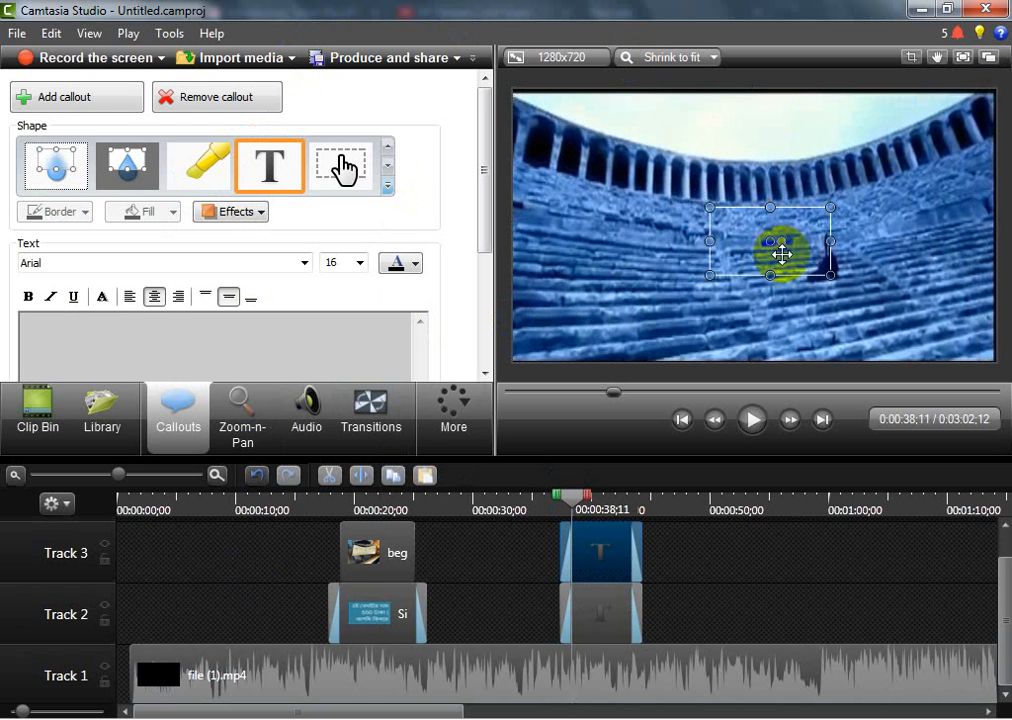
drag(782, 254, 569, 274)
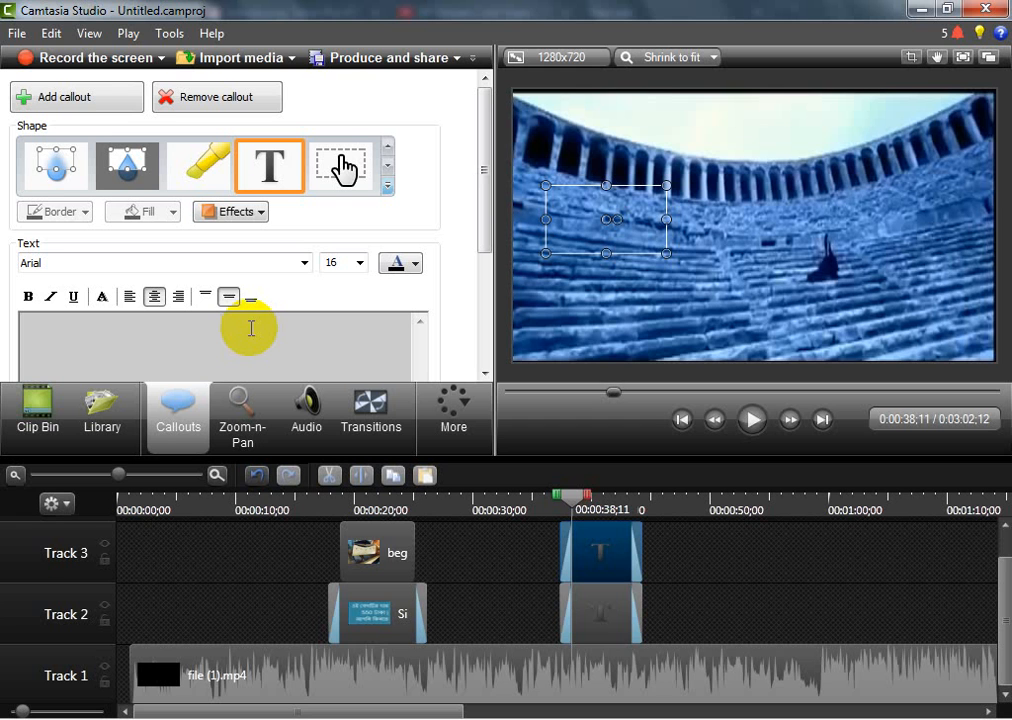
Enter "beg kinbi kinle phone koren na kinle jorimana pathan" followed by the contact phone number as the Track 3 callout's text
text(beg kinben)
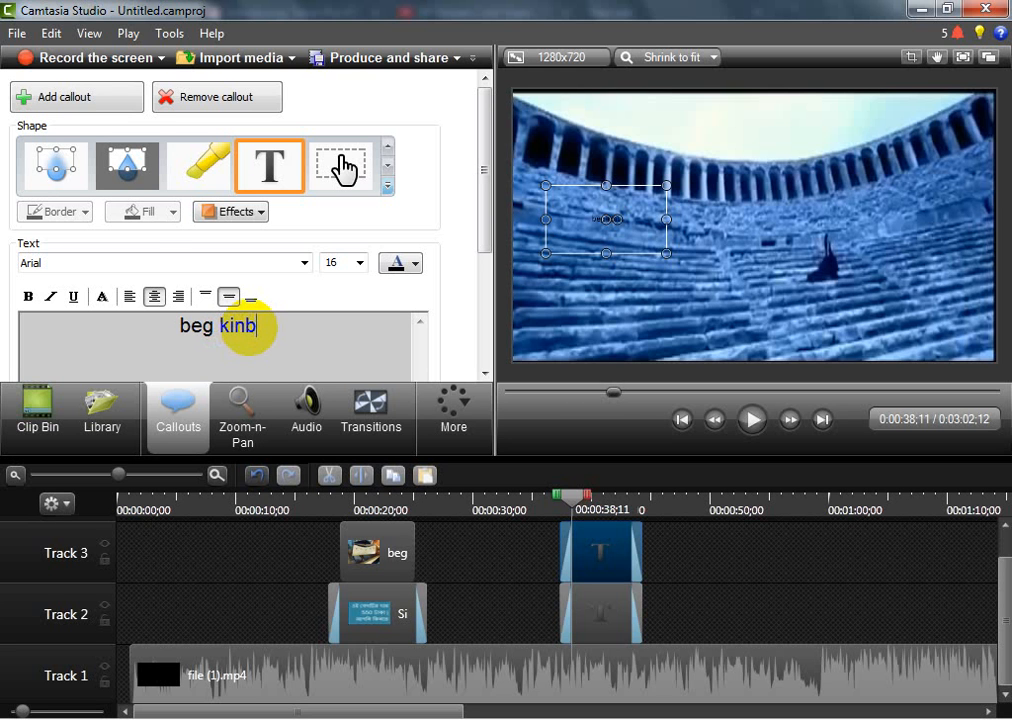
key(BackSpace)
key(BackSpace)
text(i)
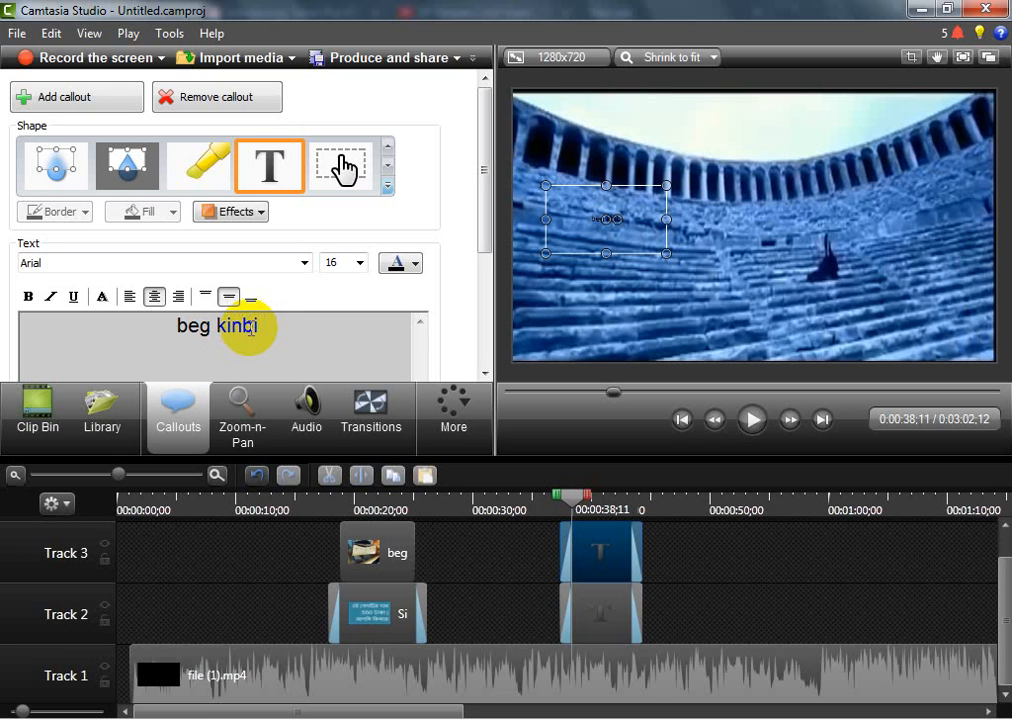
text( kina bol)
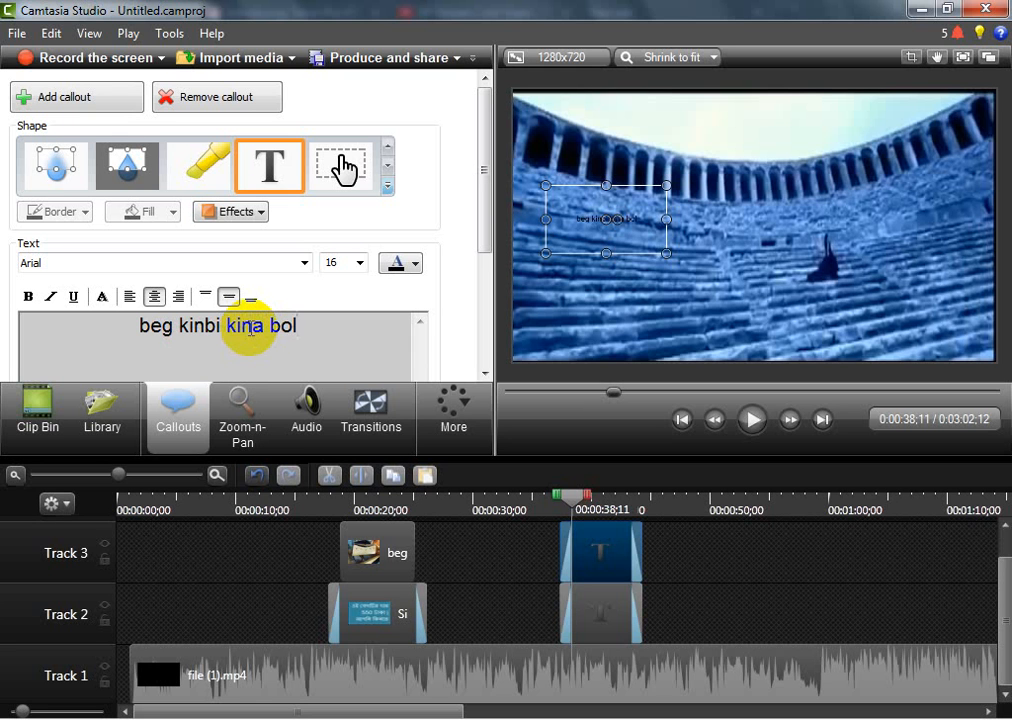
text(. na)
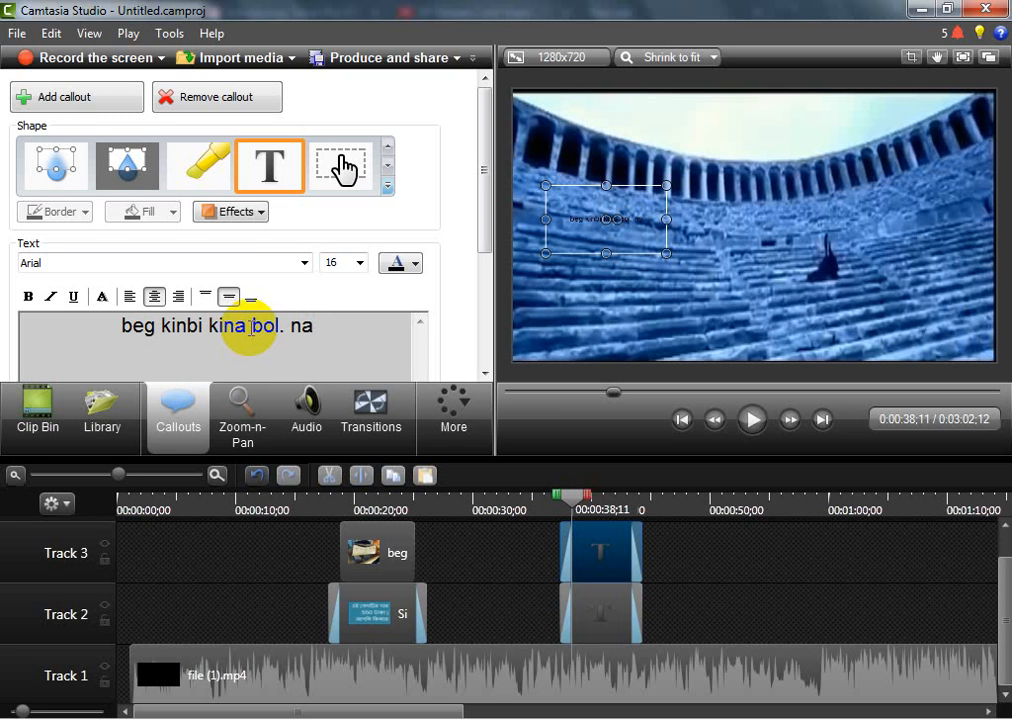
key(BackSpace)
key(BackSpace)
key(BackSpace)
key(BackSpace)
key(BackSpace)
key(BackSpace)
key(BackSpace)
key(BackSpace)
key(BackSpace)
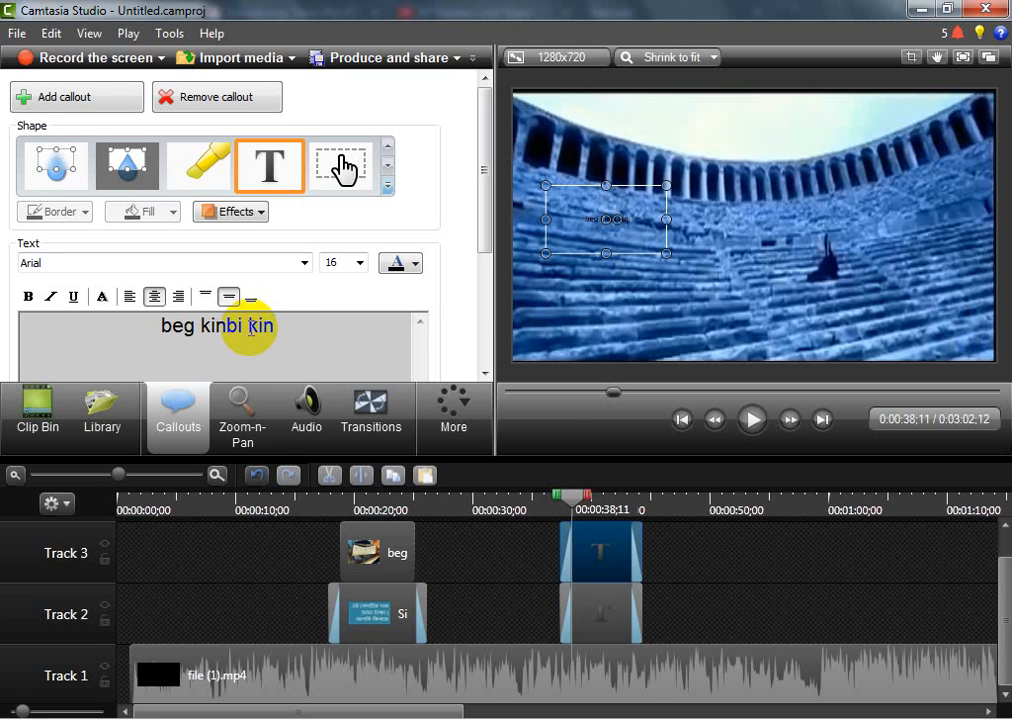
text(le)
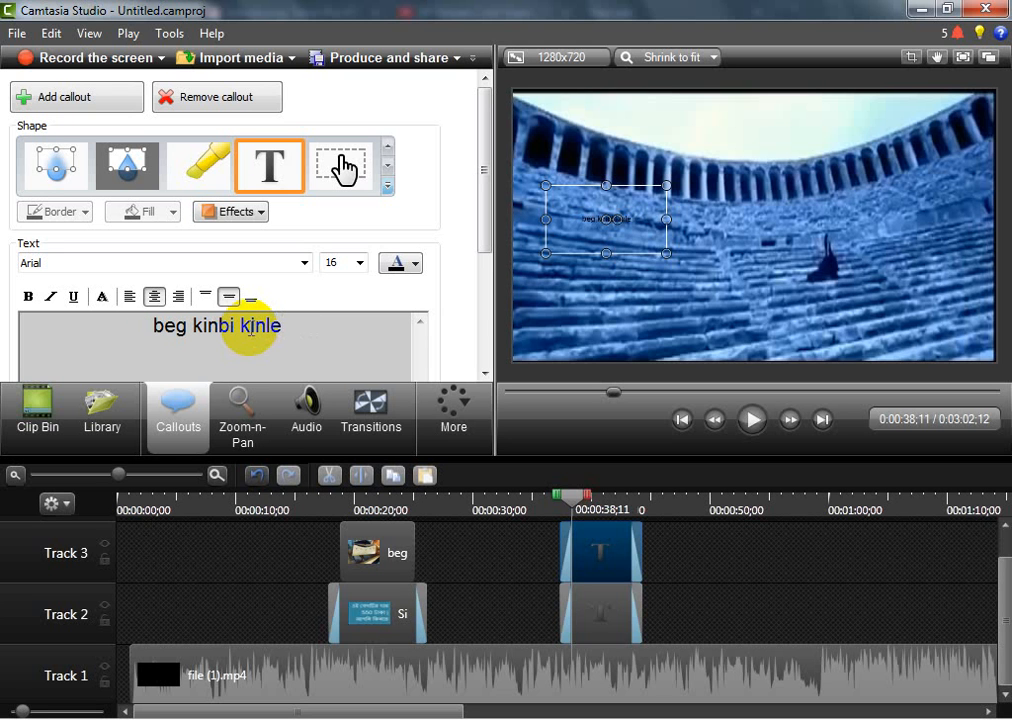
text( phone k)
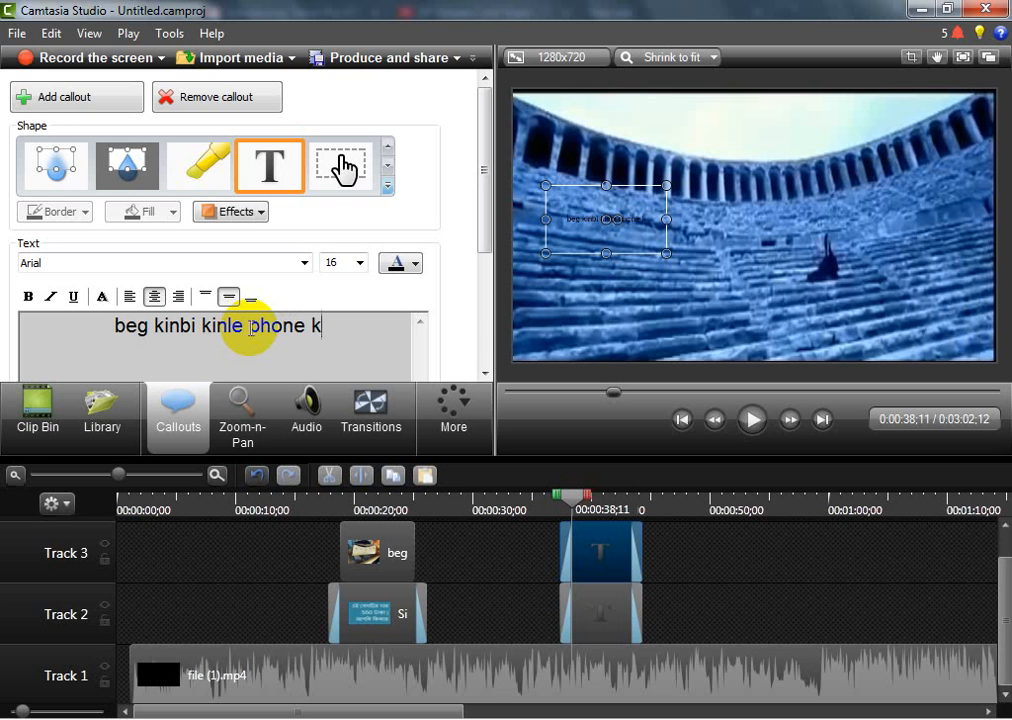
text(oren)
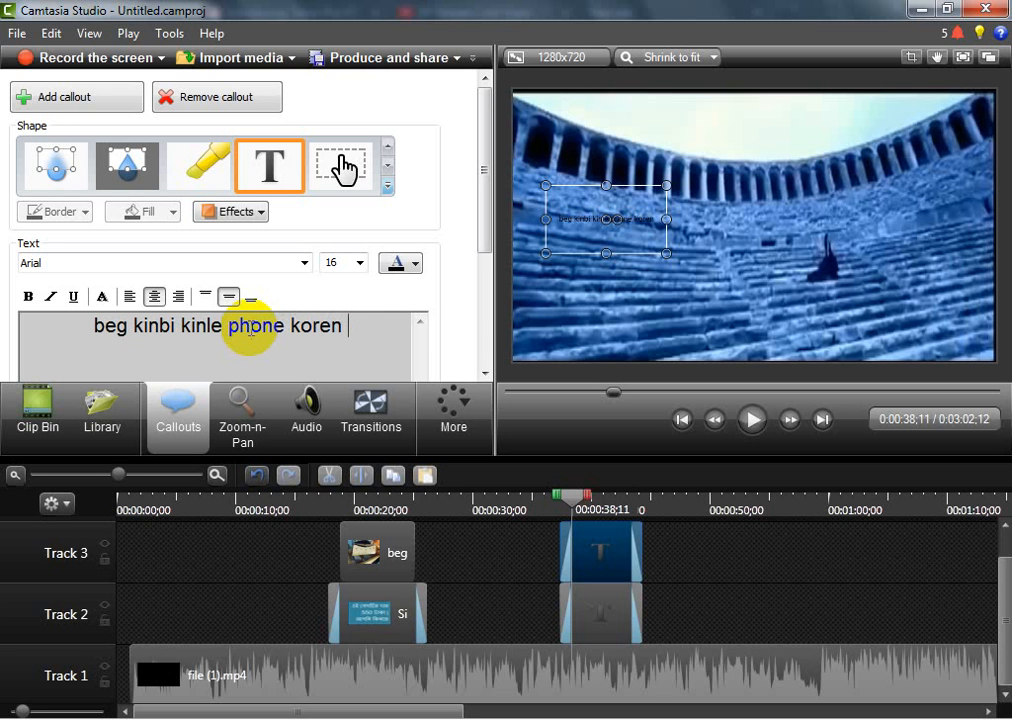
text( na ki)
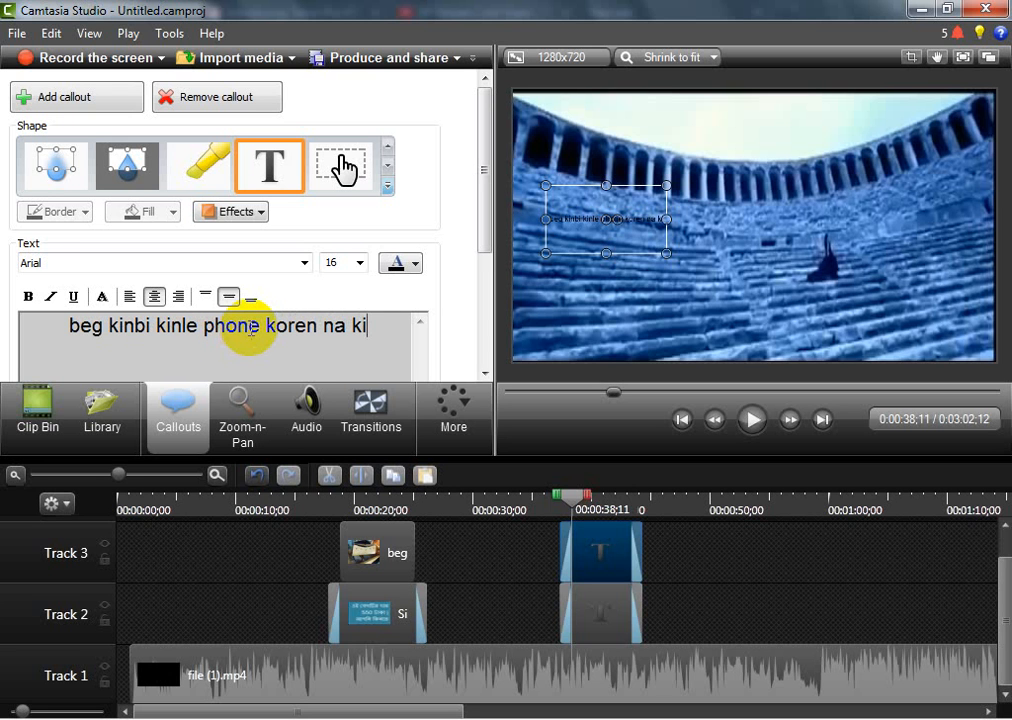
text(nle )
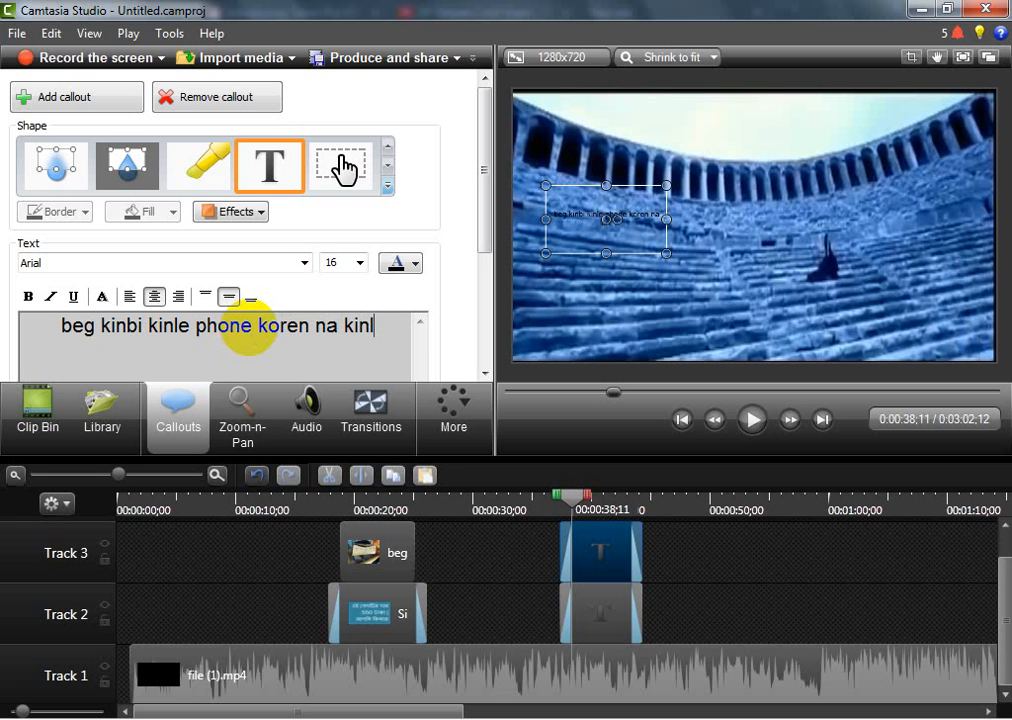
text(jor)
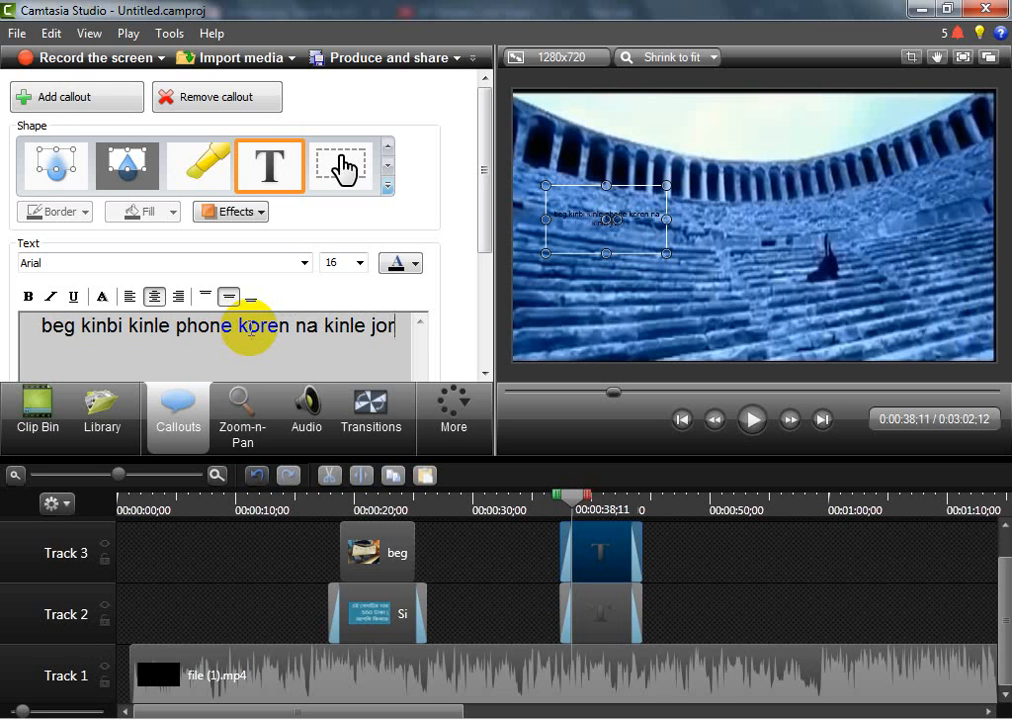
text(imana p)
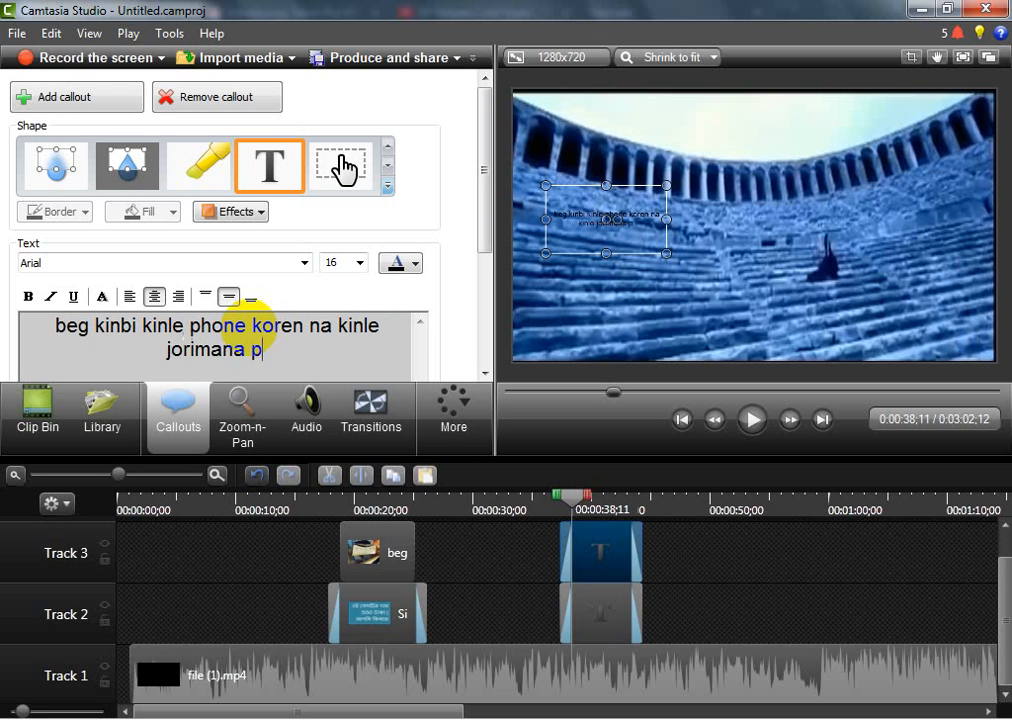
text(athan )
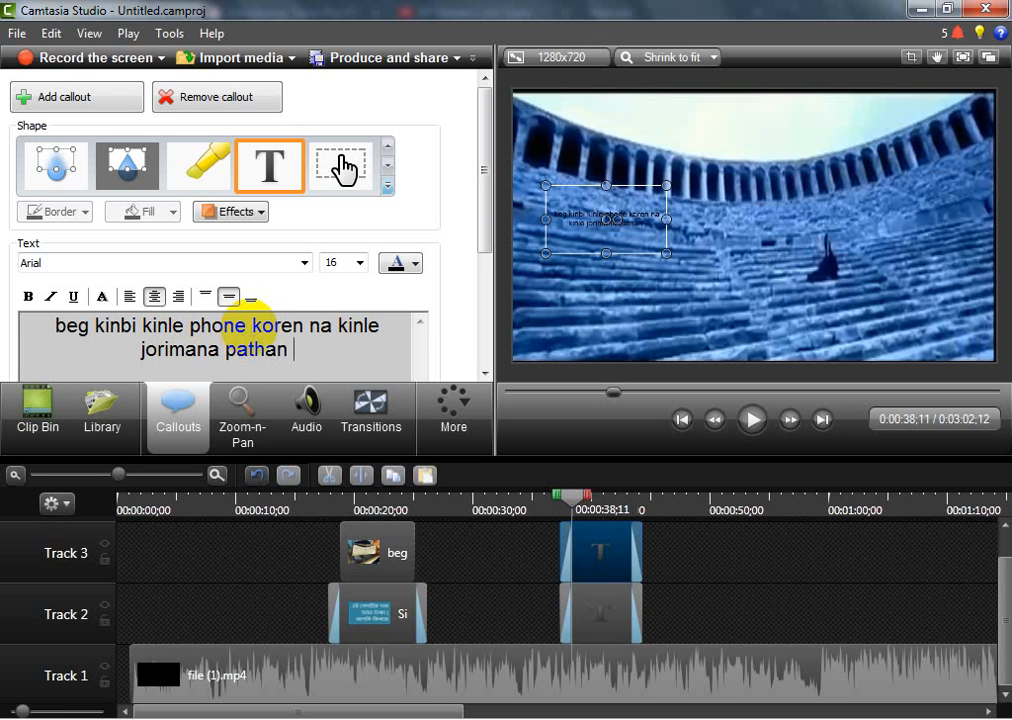
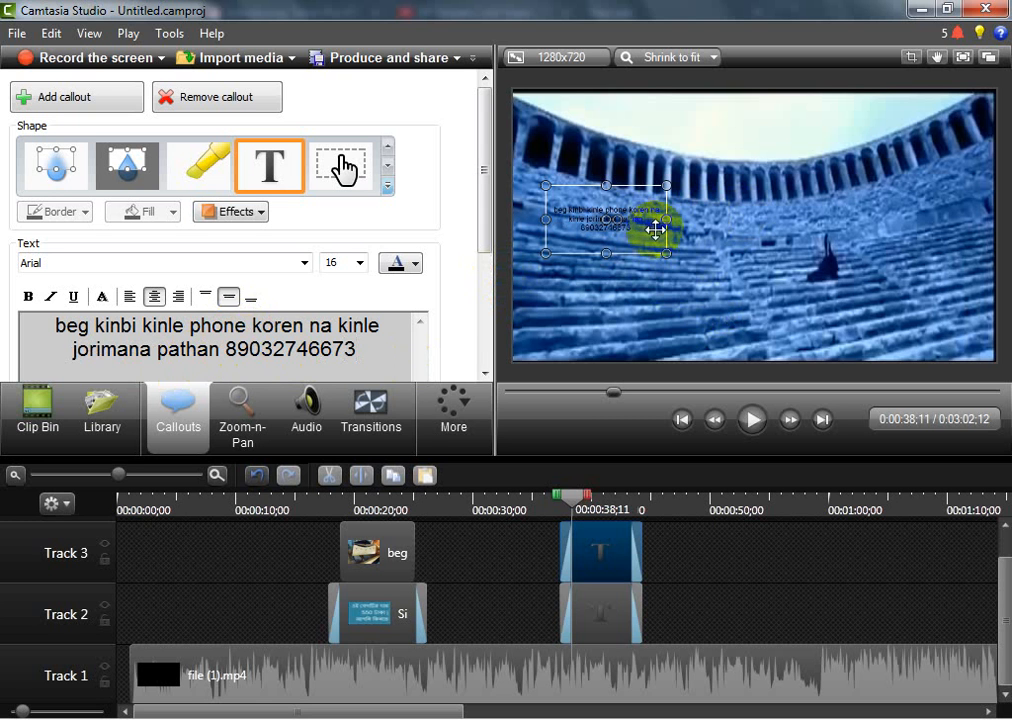
Widen the Track 3 text callout on the video and set all of its text to size 36
drag(667, 219, 832, 216)
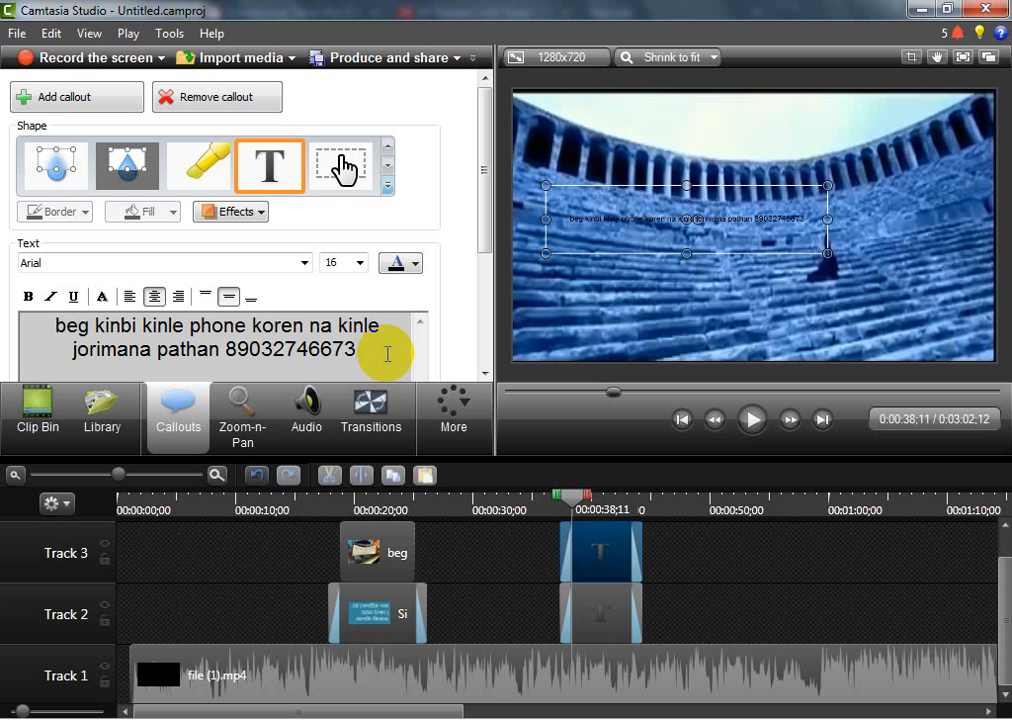
key(ctrl+a)
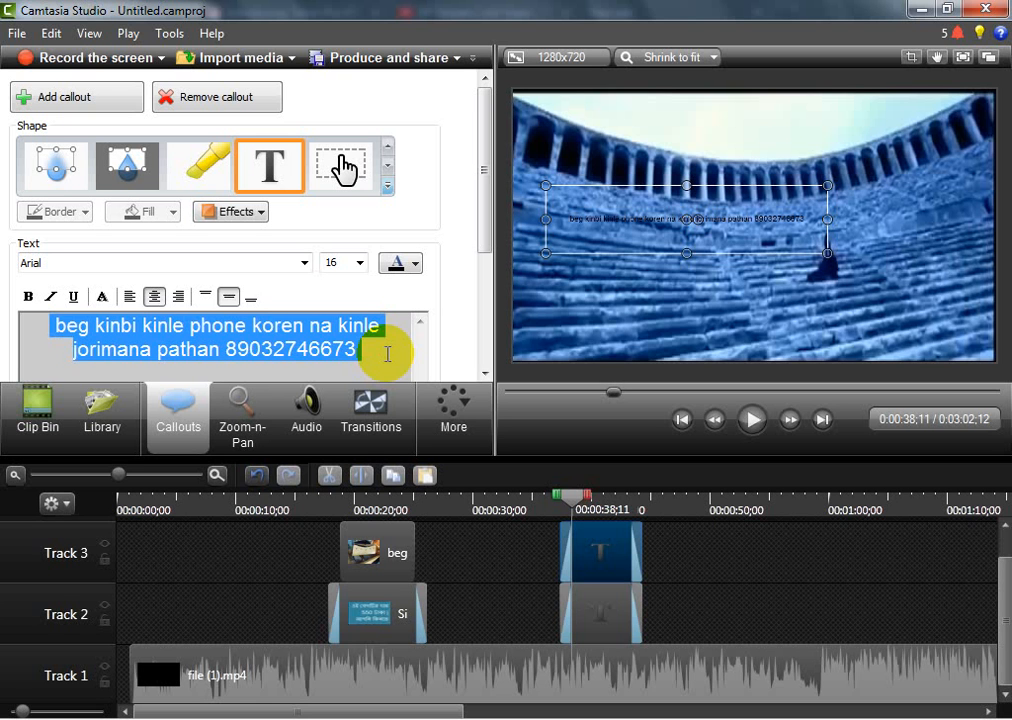
click(359, 263)
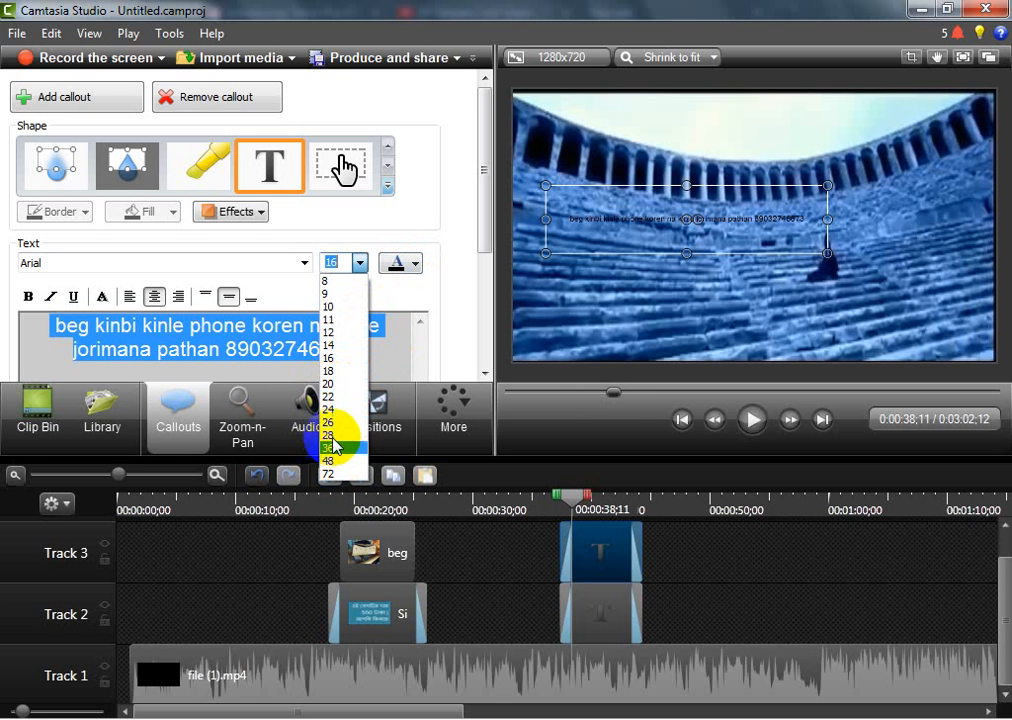
click(332, 448)
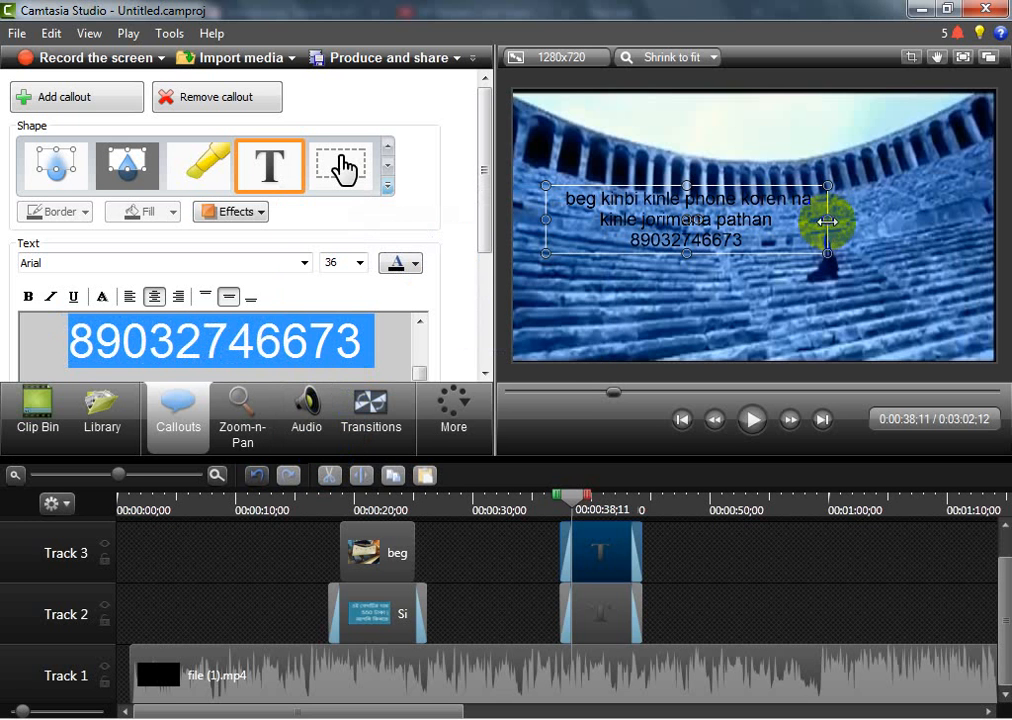
Stretch the text callout to nearly the full width of the video frame and move it up to the frame's upper edge
drag(827, 221, 966, 217)
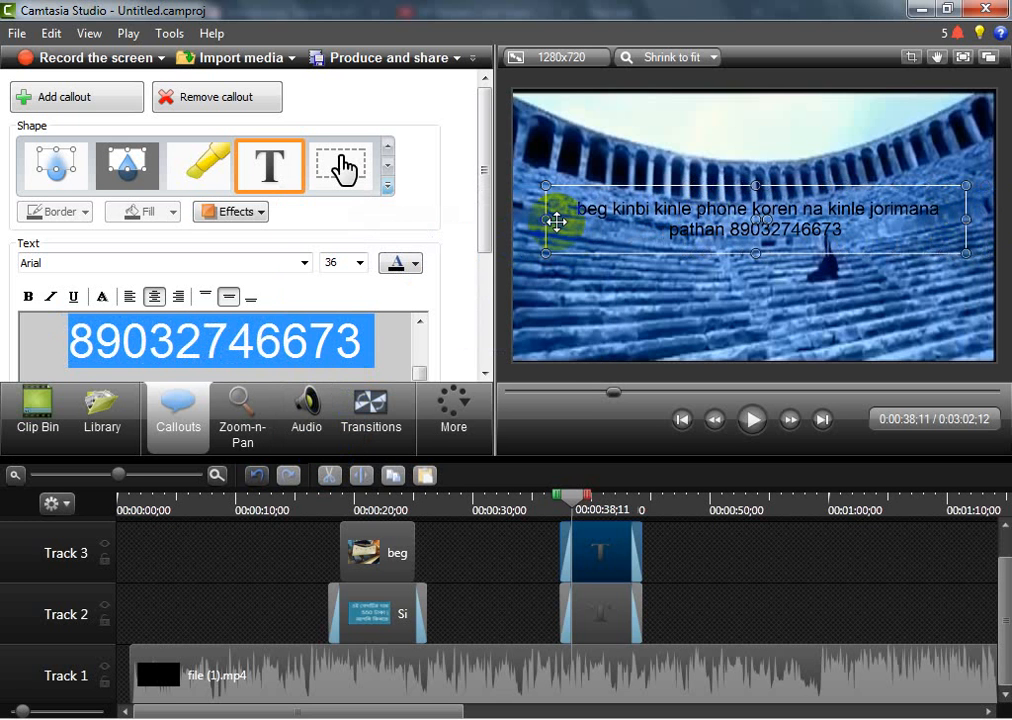
drag(544, 219, 532, 226)
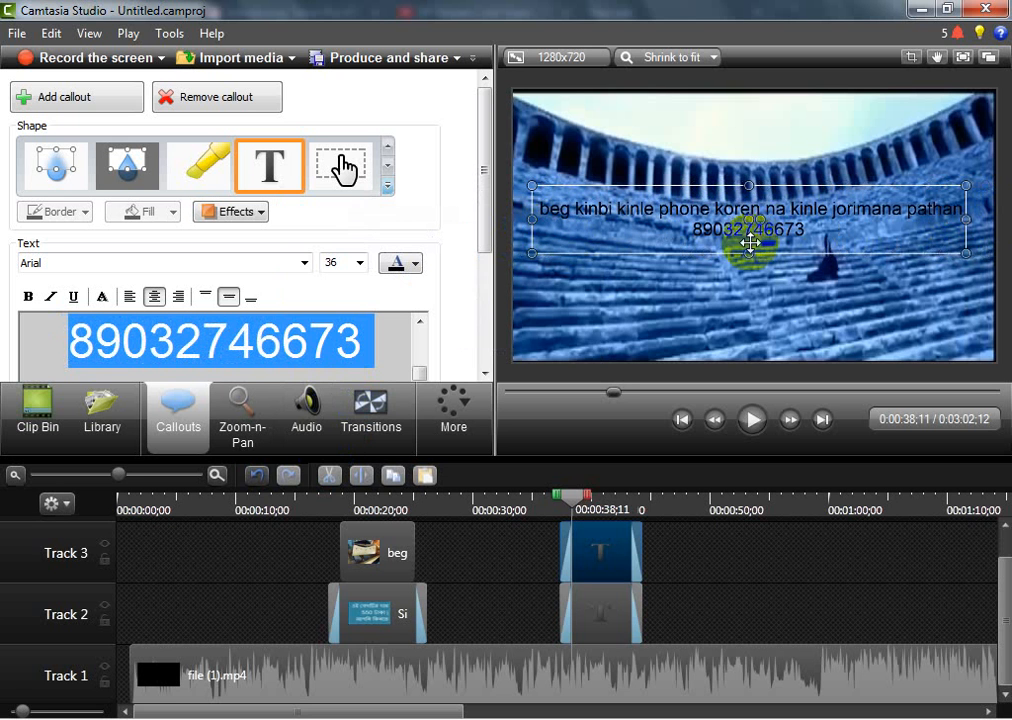
drag(749, 242, 748, 154)
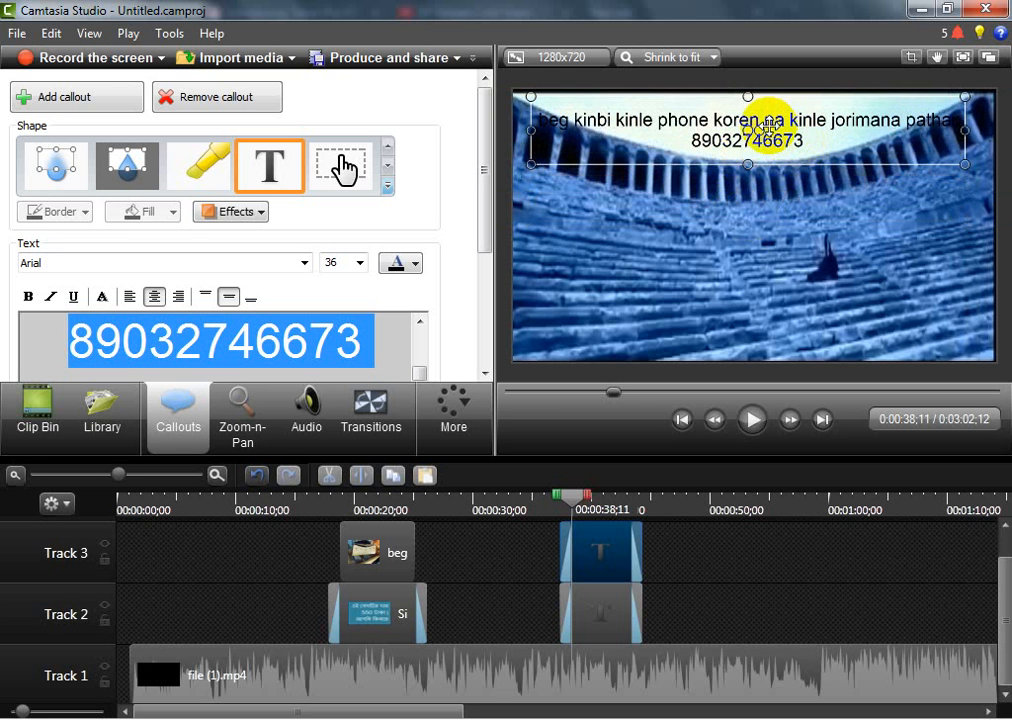
Delete the empty Text callout on Track 2 and move the advert text callout from Track 3 down to Track 2
click(601, 621)
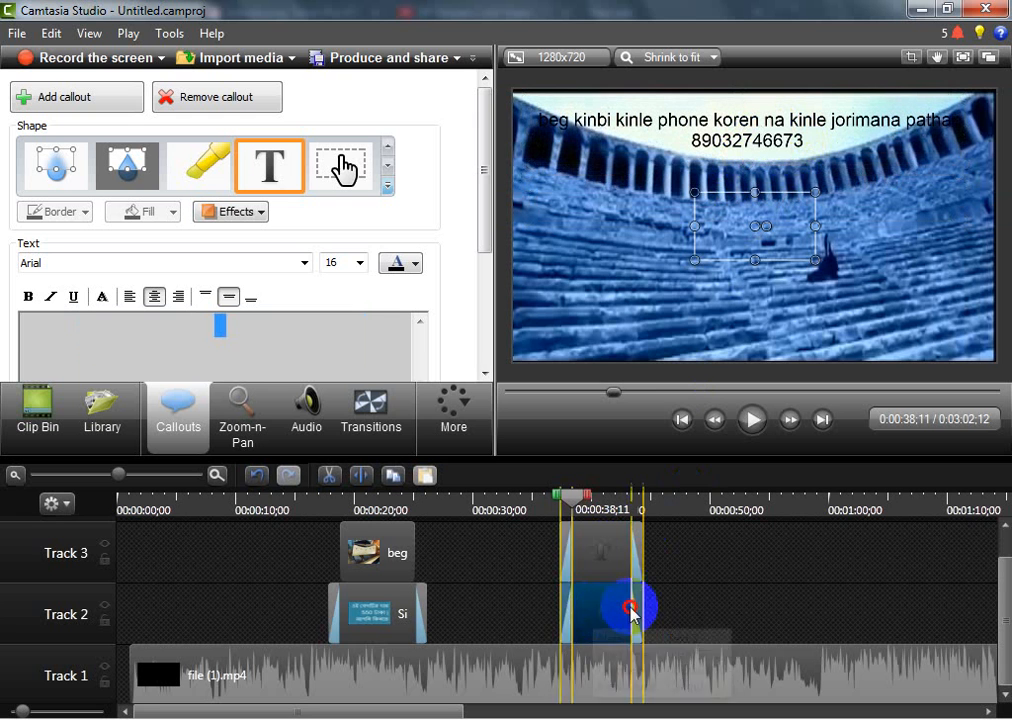
drag(630, 611, 725, 597)
key(Delete)
drag(613, 553, 607, 621)
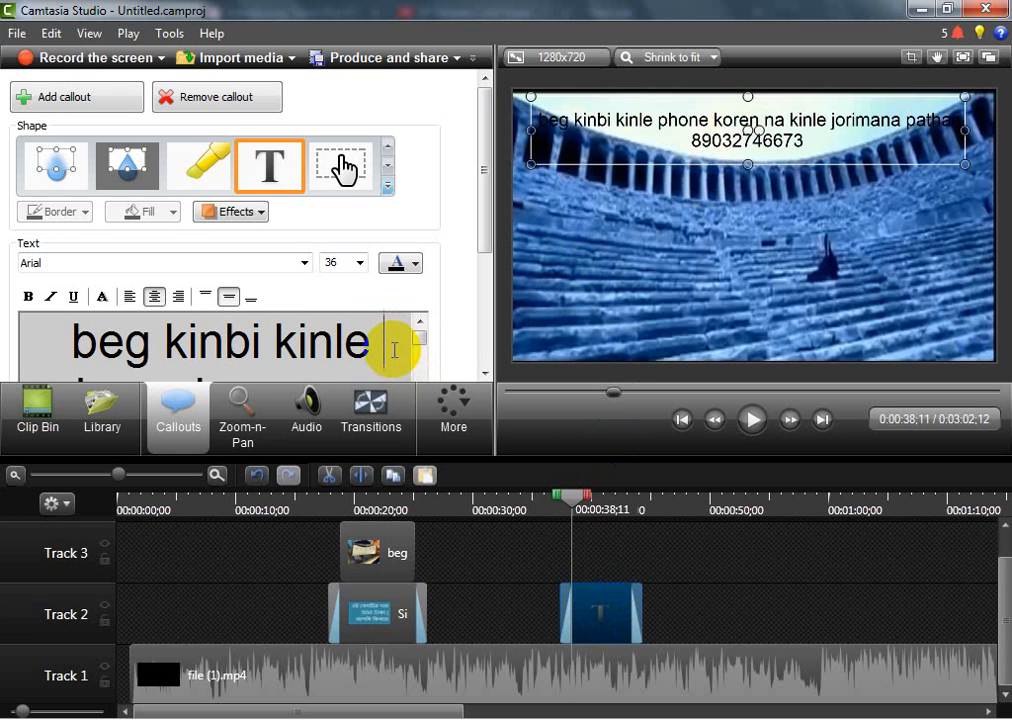
Try Red, Darker 25% and a dark blue as the colour of all the callout's text
key(ctrl+a)
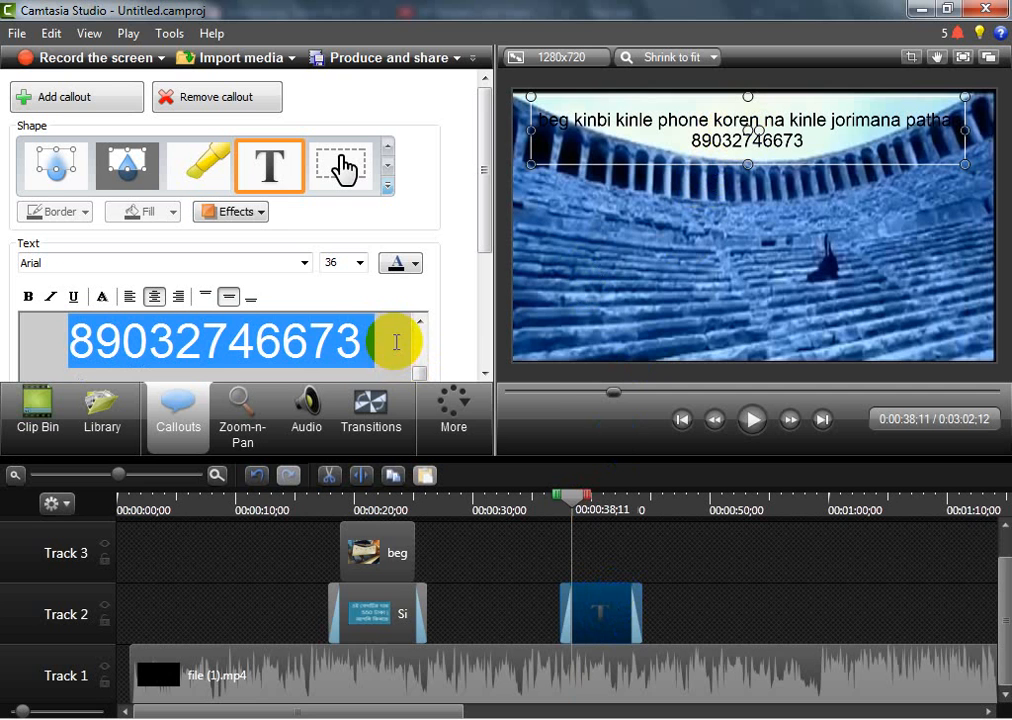
click(417, 263)
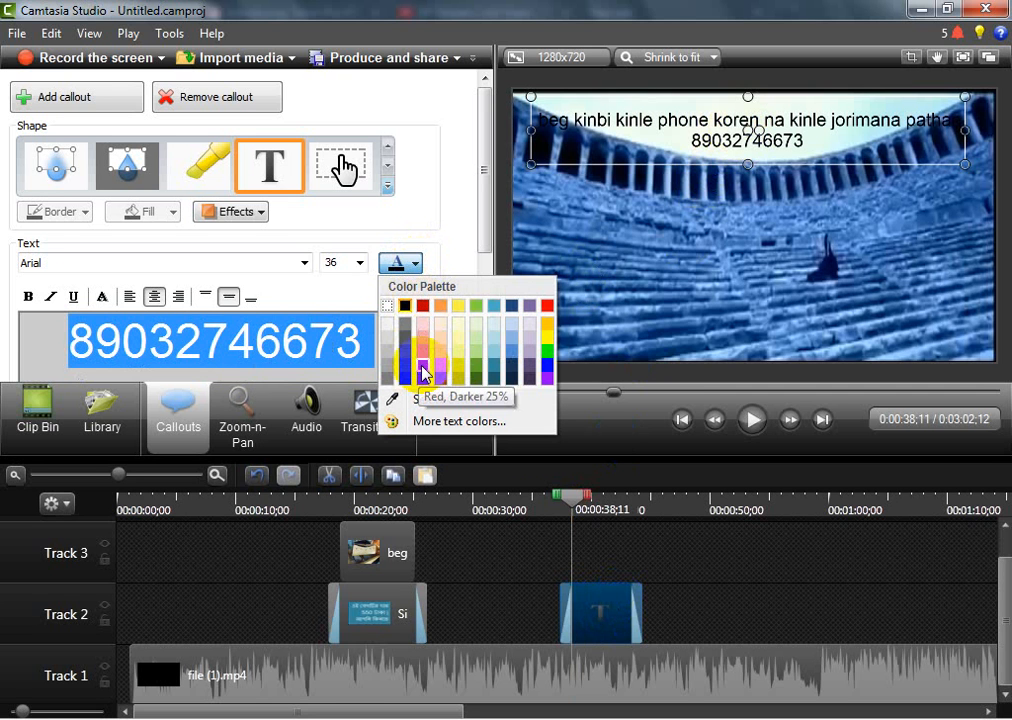
click(422, 371)
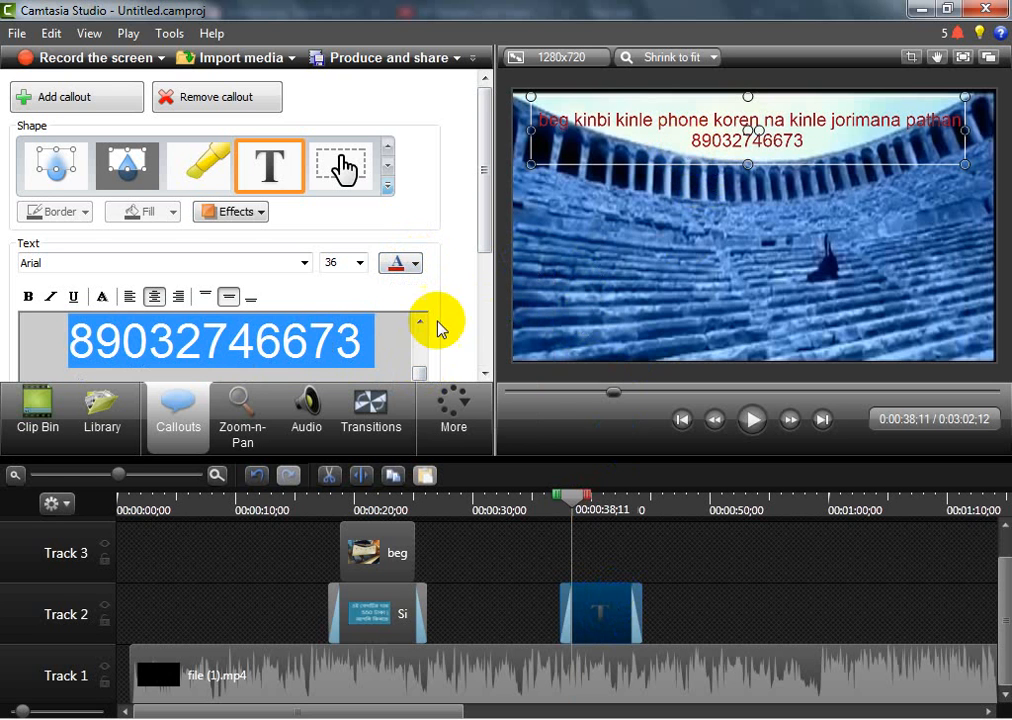
click(414, 265)
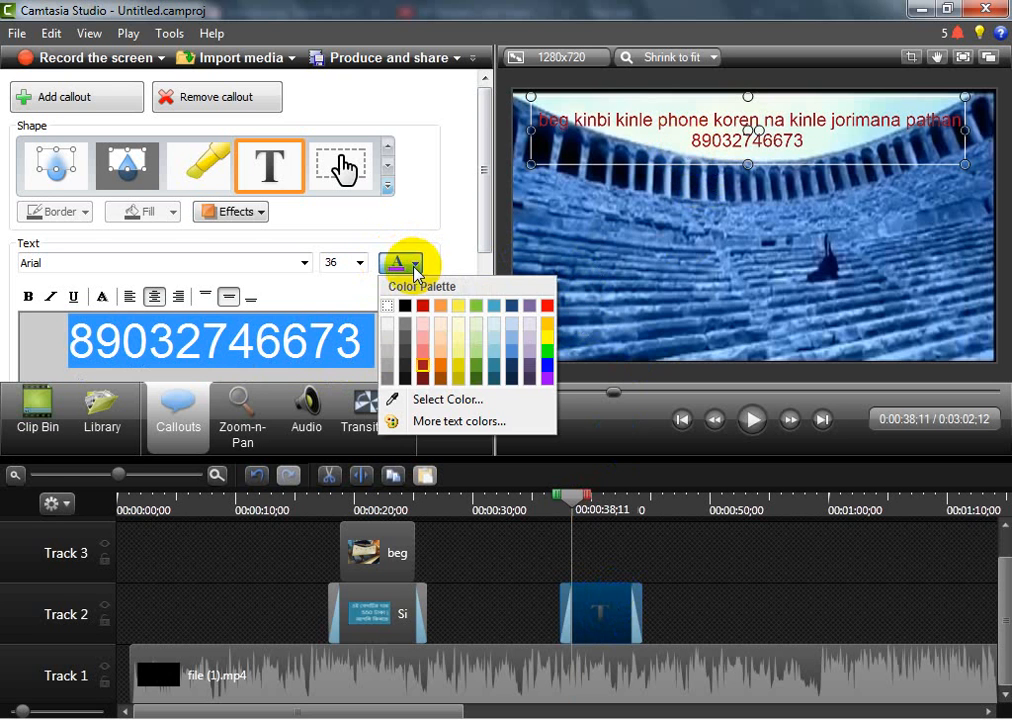
click(513, 368)
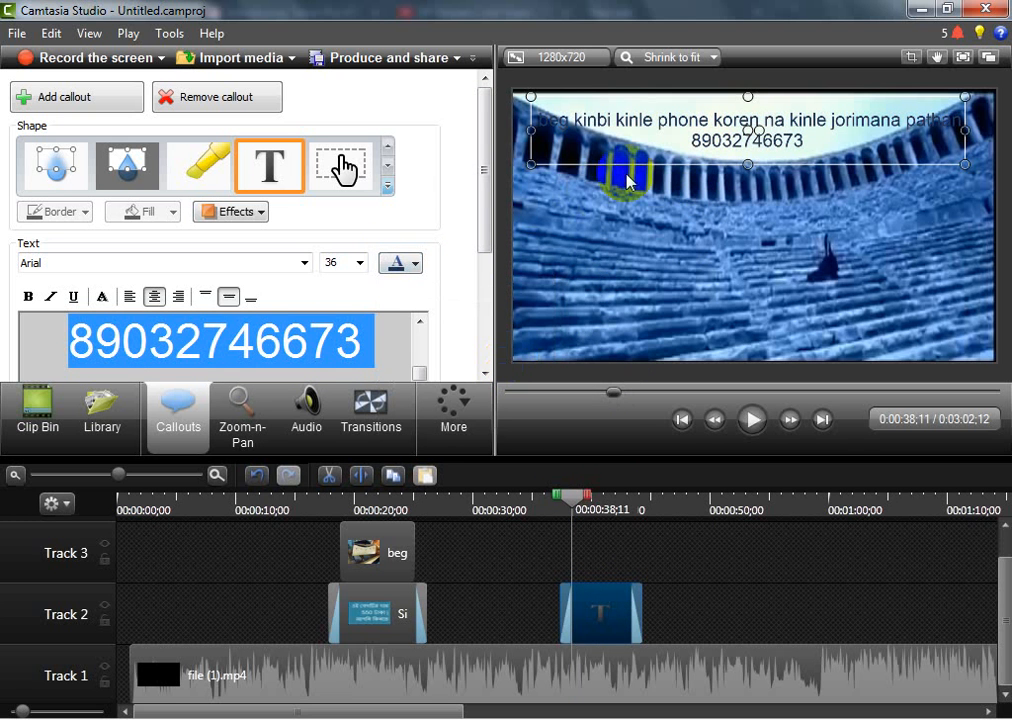
Move the text callout down to the middle of the video frame and colour its text red
drag(669, 163, 686, 244)
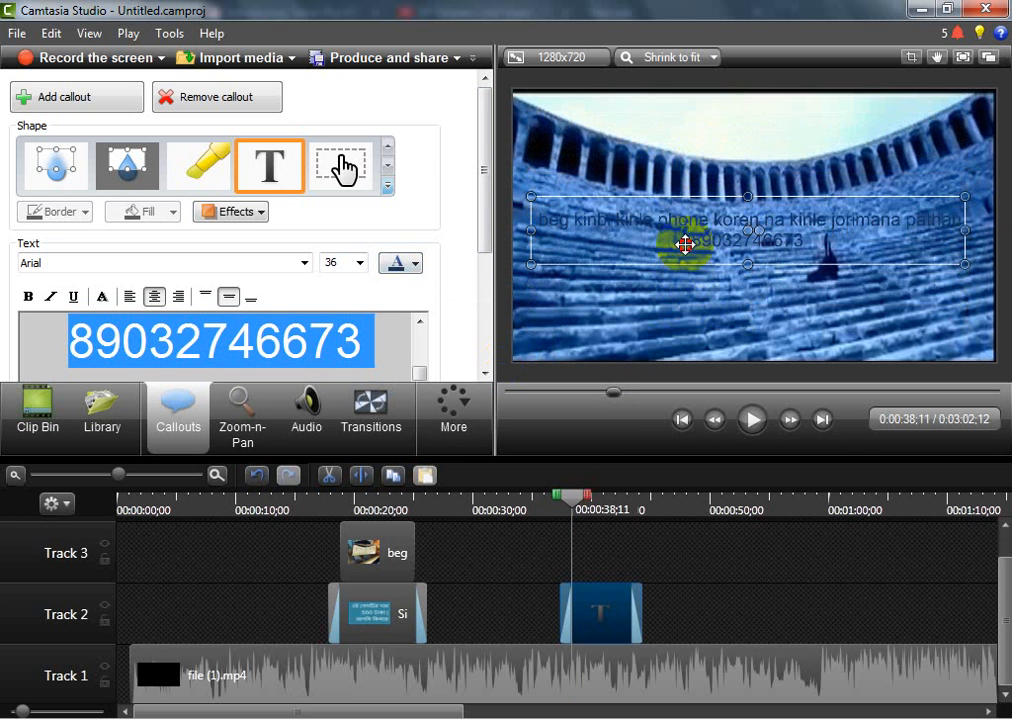
click(413, 262)
click(422, 308)
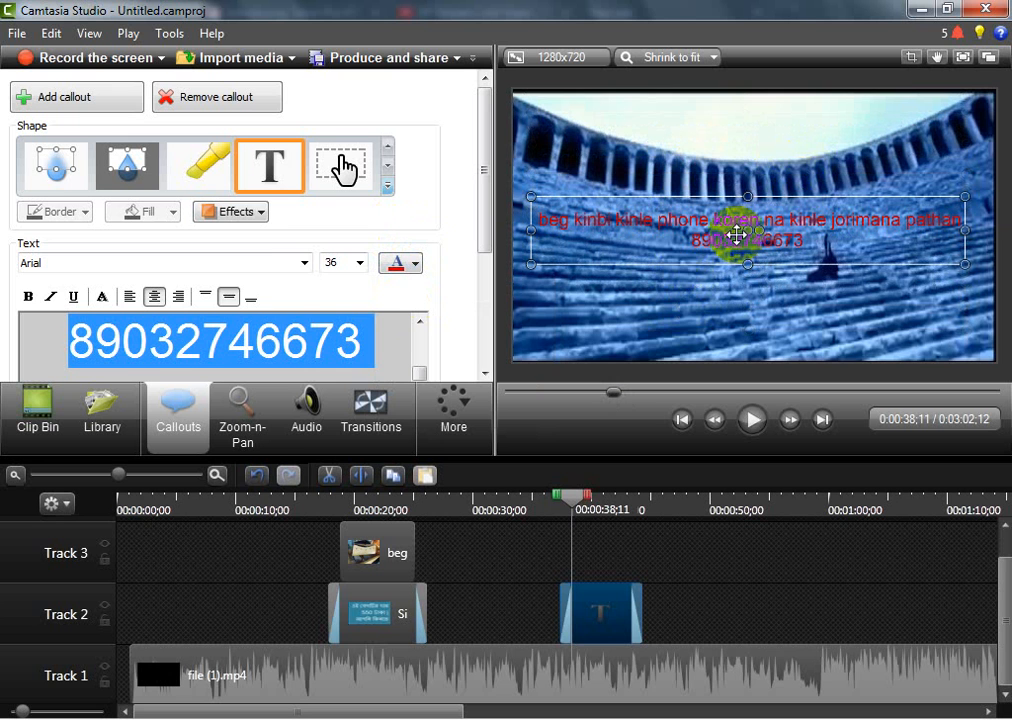
Make the callout's text bold and set its size to 72 after trying 22
click(29, 297)
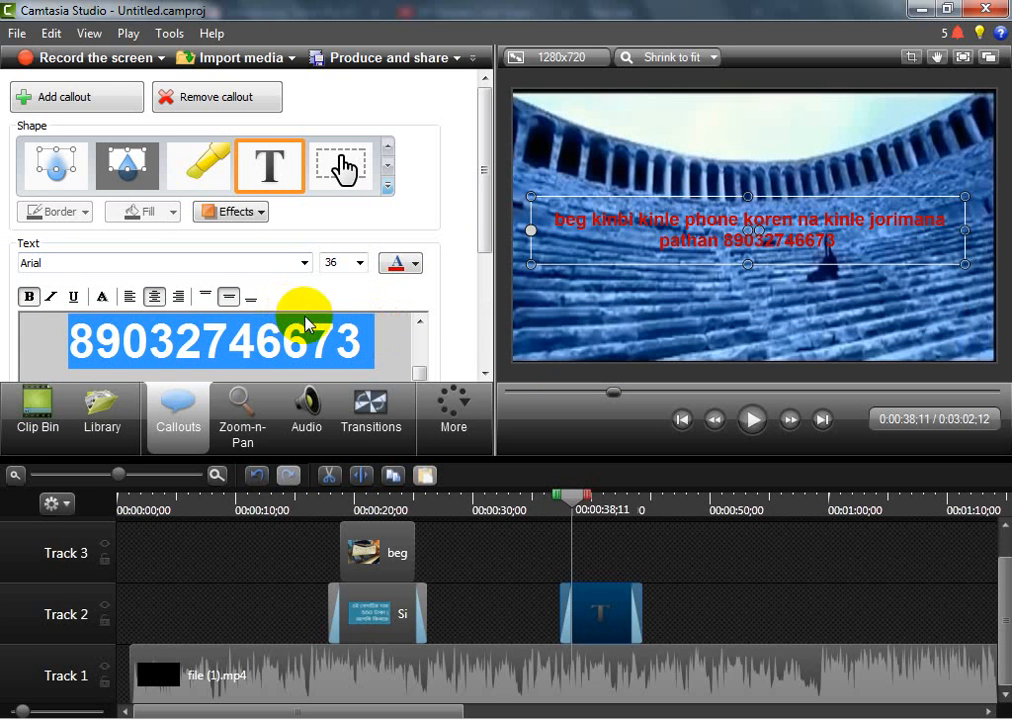
click(361, 266)
click(328, 397)
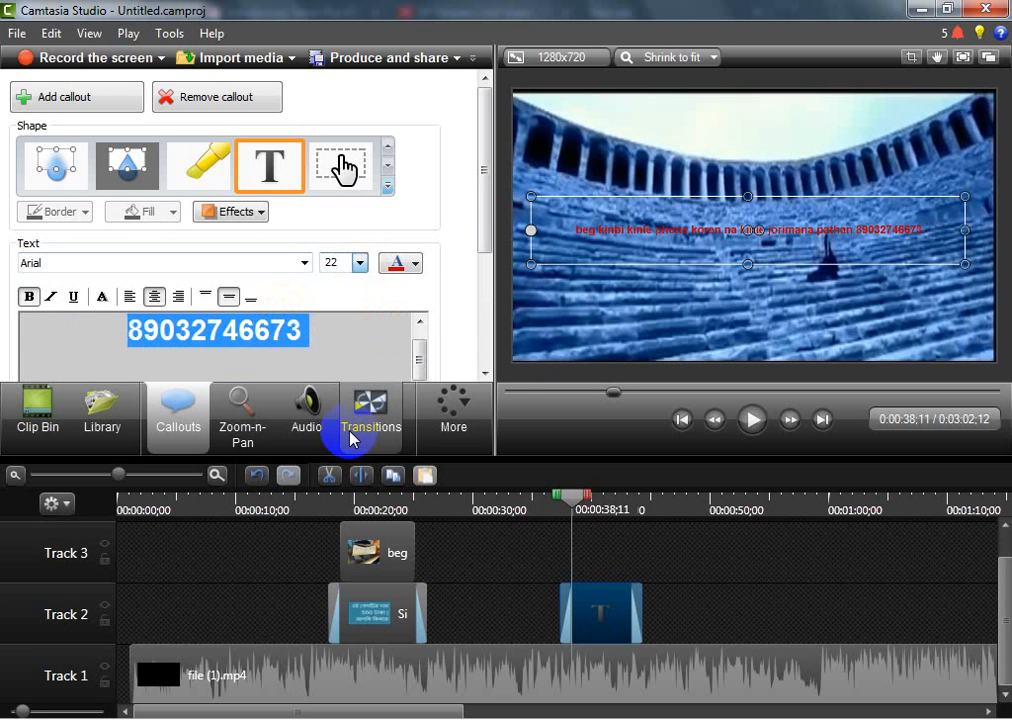
click(361, 266)
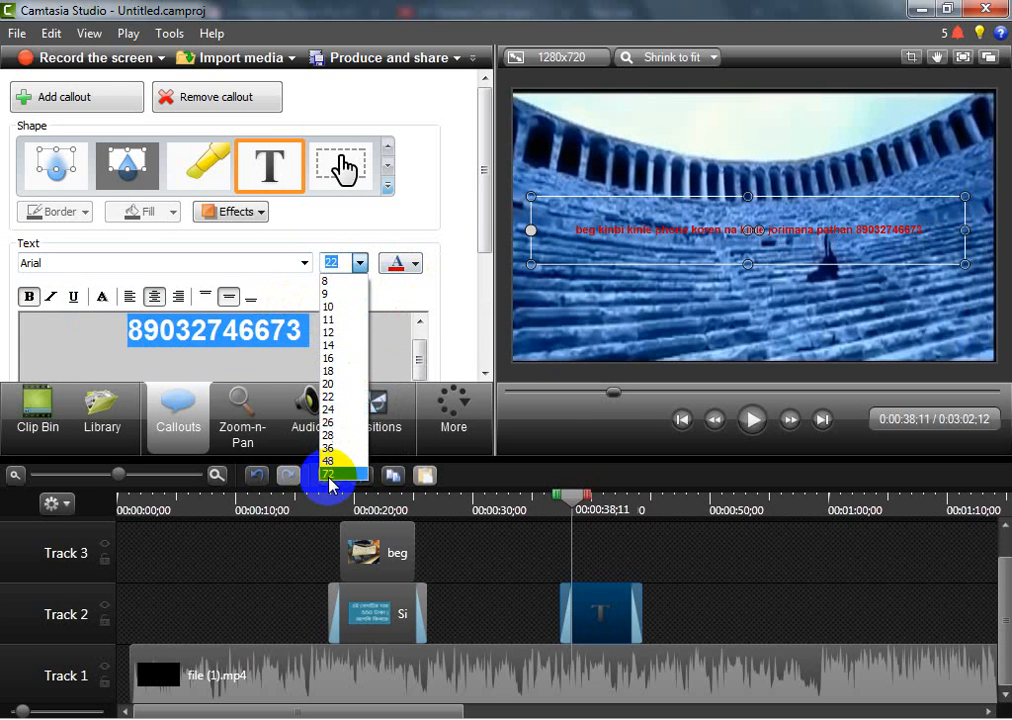
click(330, 474)
Increase the callout's height to fit the enlarged text and move it up to the upper edge of the video frame
drag(745, 263, 782, 346)
drag(786, 300, 773, 222)
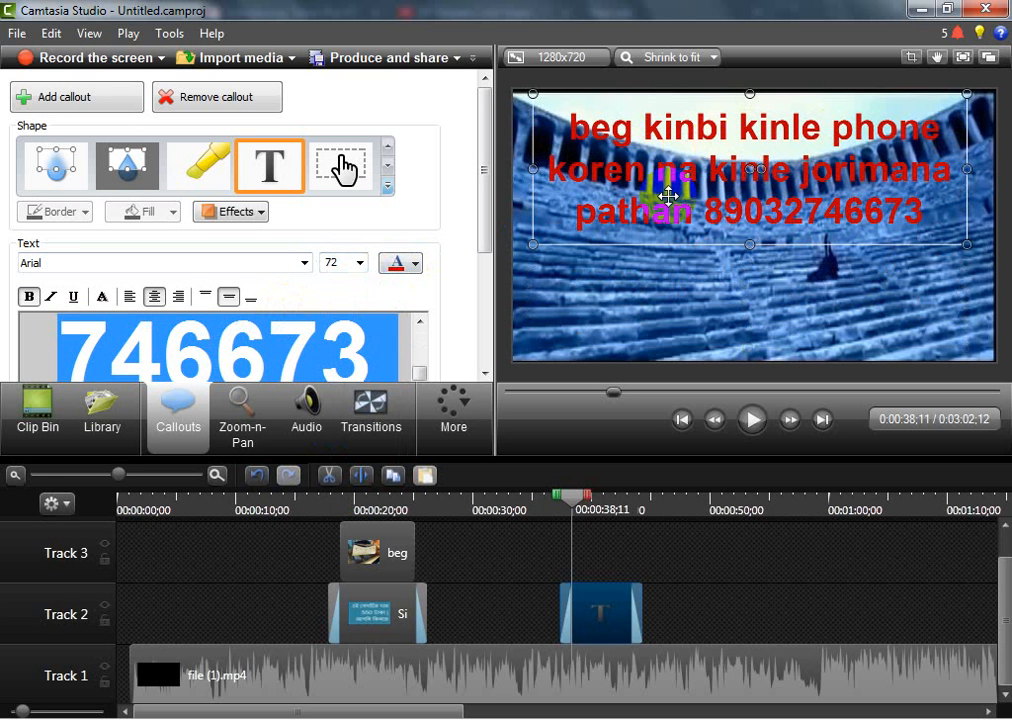
click(375, 343)
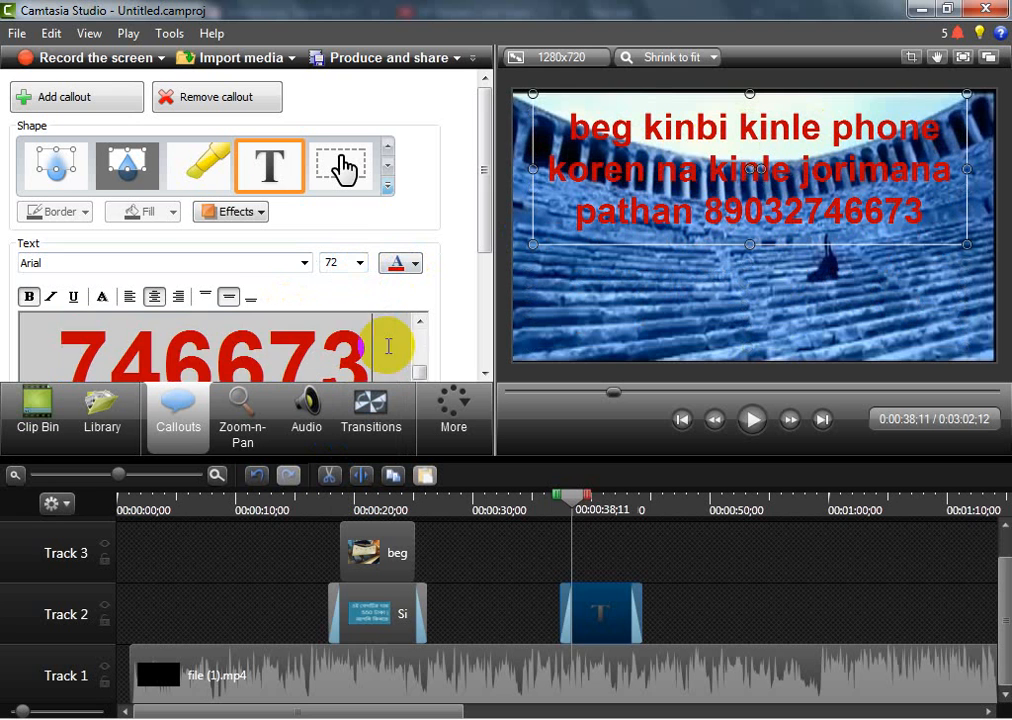
Delete the word "kinbi" from the red text callout's wording
click(420, 324)
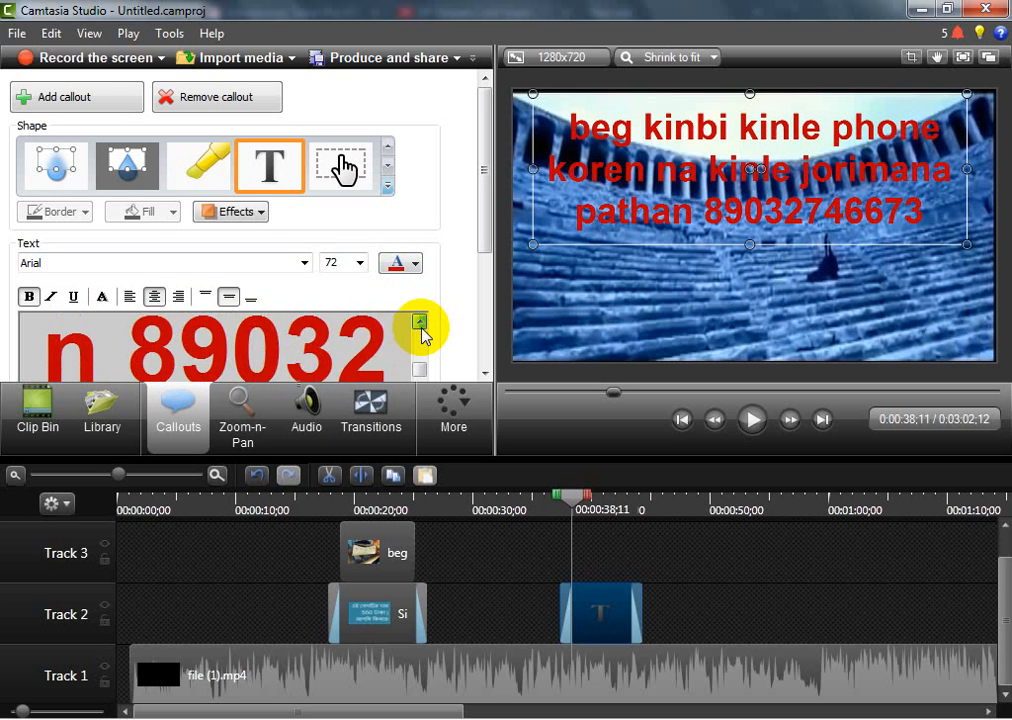
drag(420, 326, 420, 326)
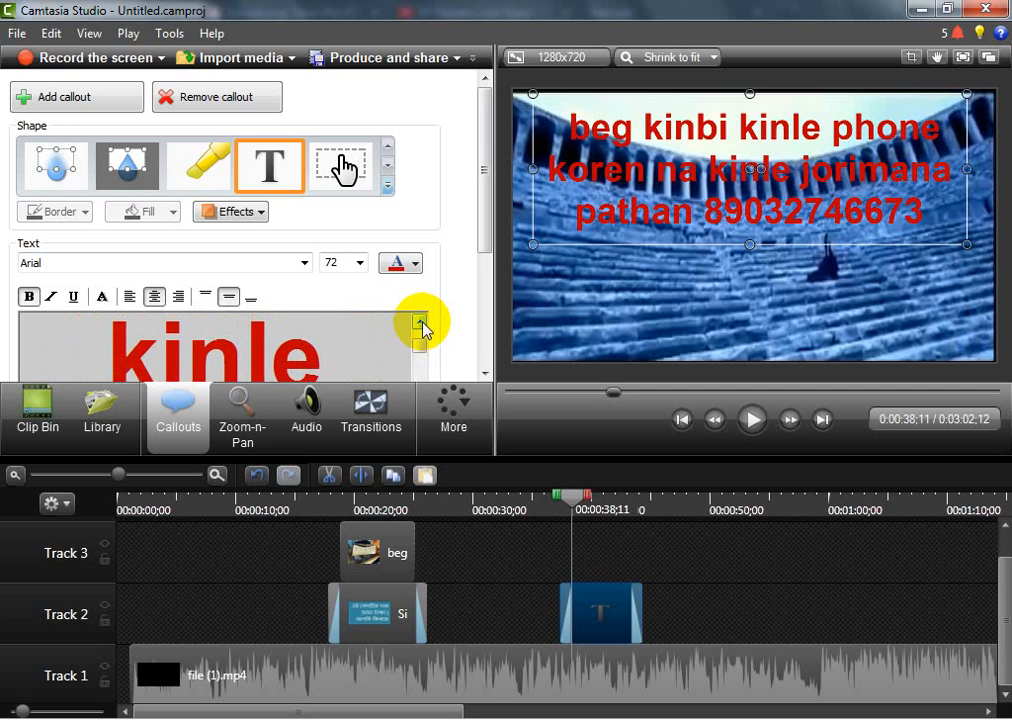
click(420, 324)
click(420, 326)
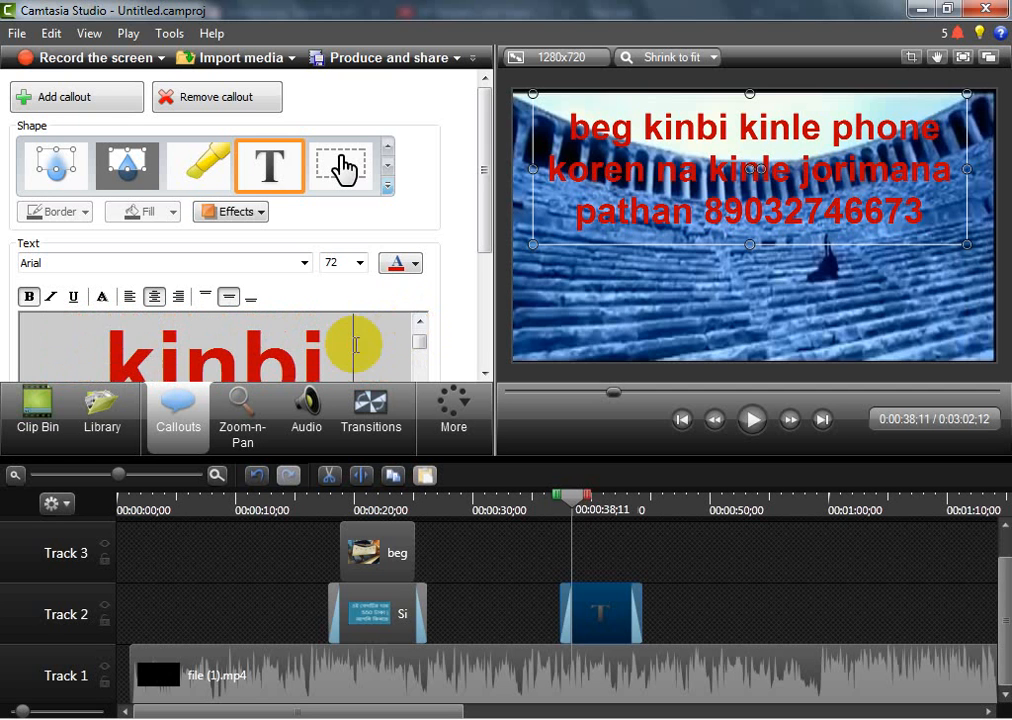
key(BackSpace)
key(BackSpace)
key(BackSpace)
key(BackSpace)
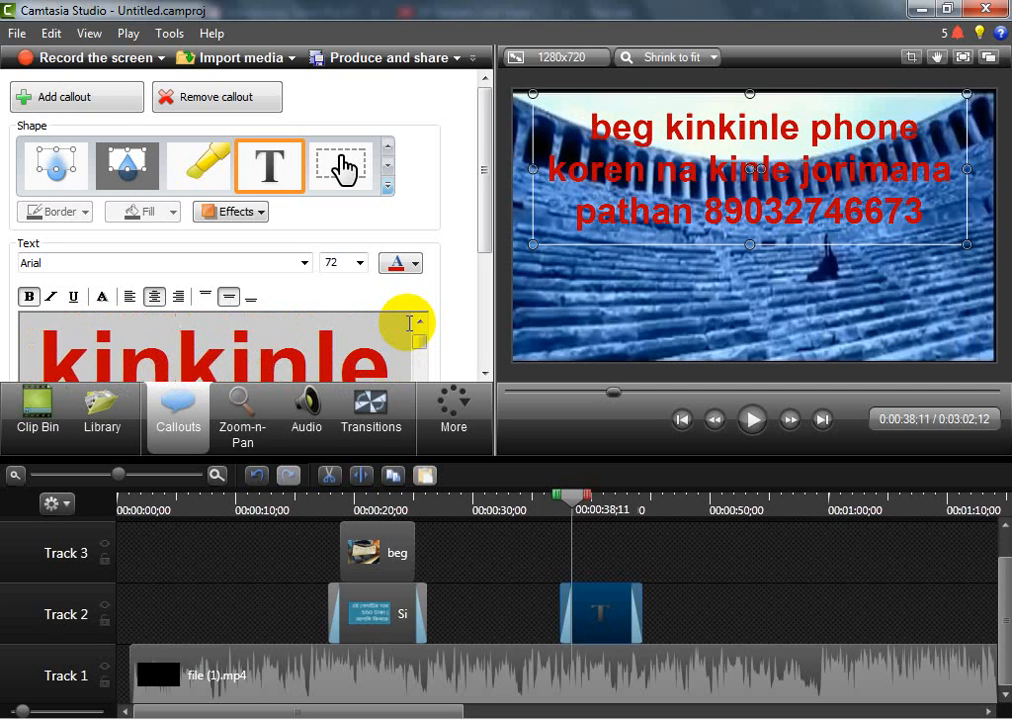
key(BackSpace)
key(BackSpace)
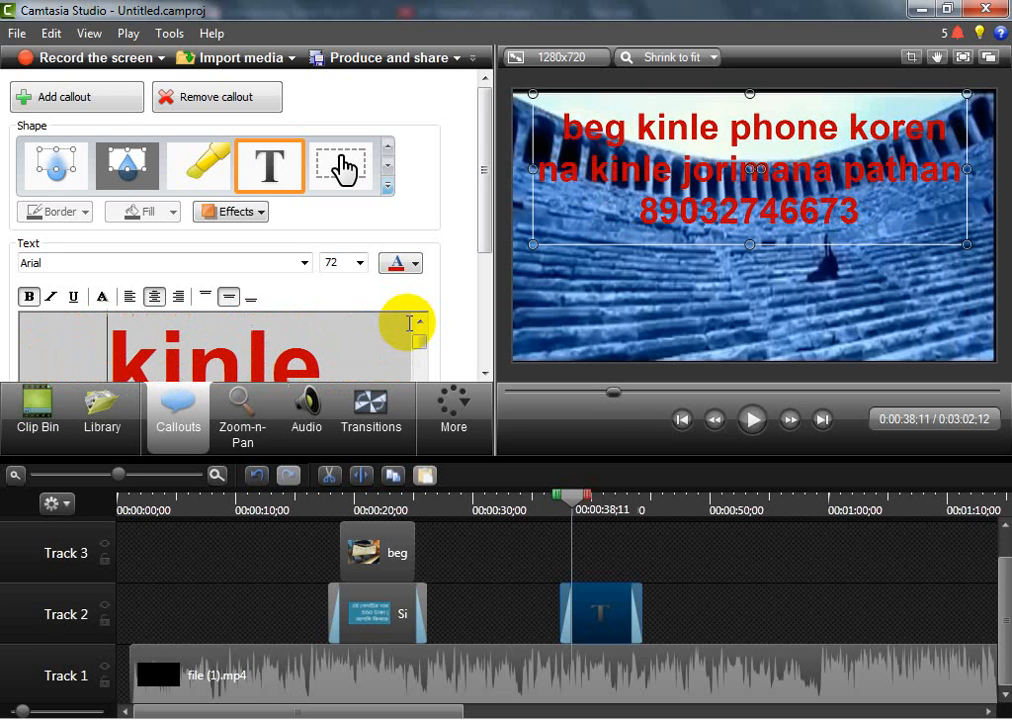
click(652, 413)
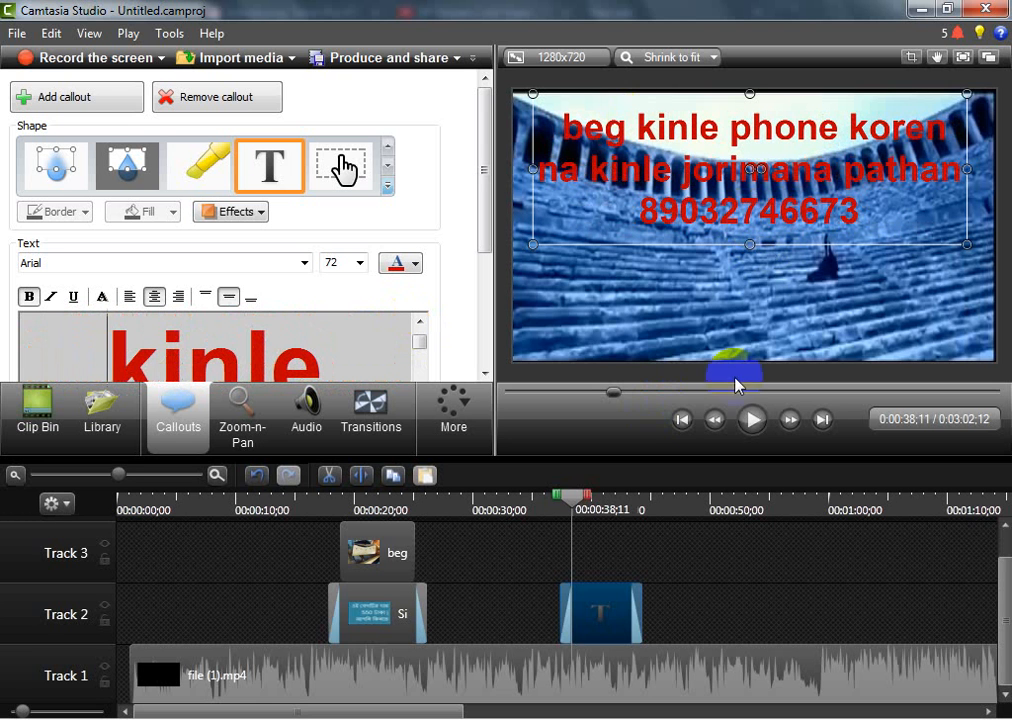
Play the video from about 34 seconds until past the red text callout to check how it appears
drag(578, 508, 526, 497)
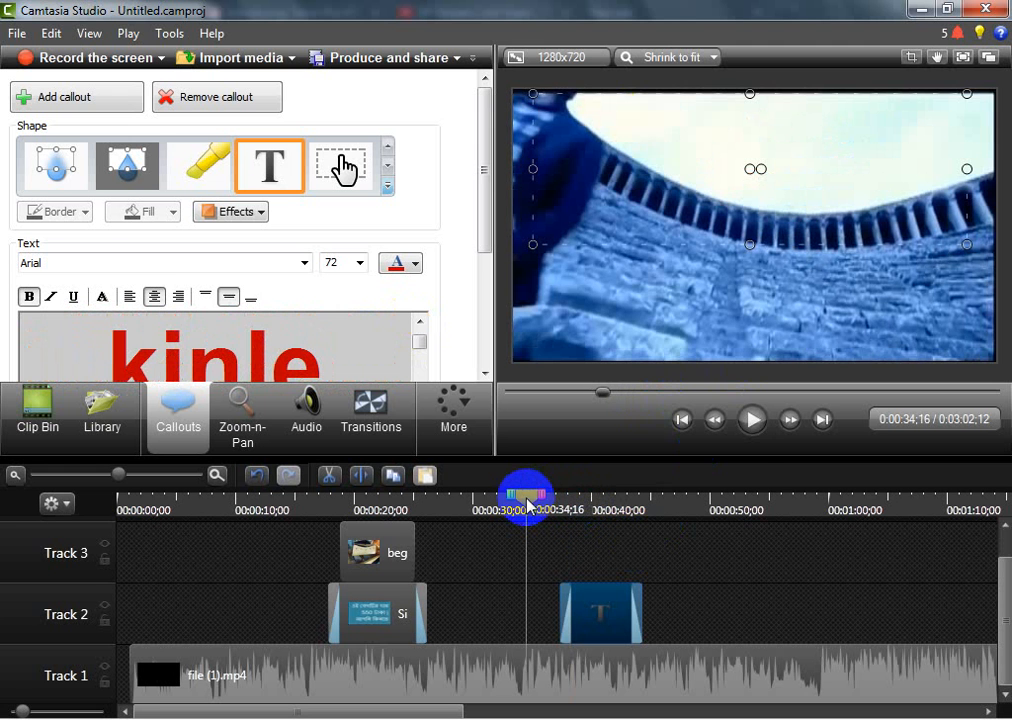
click(752, 422)
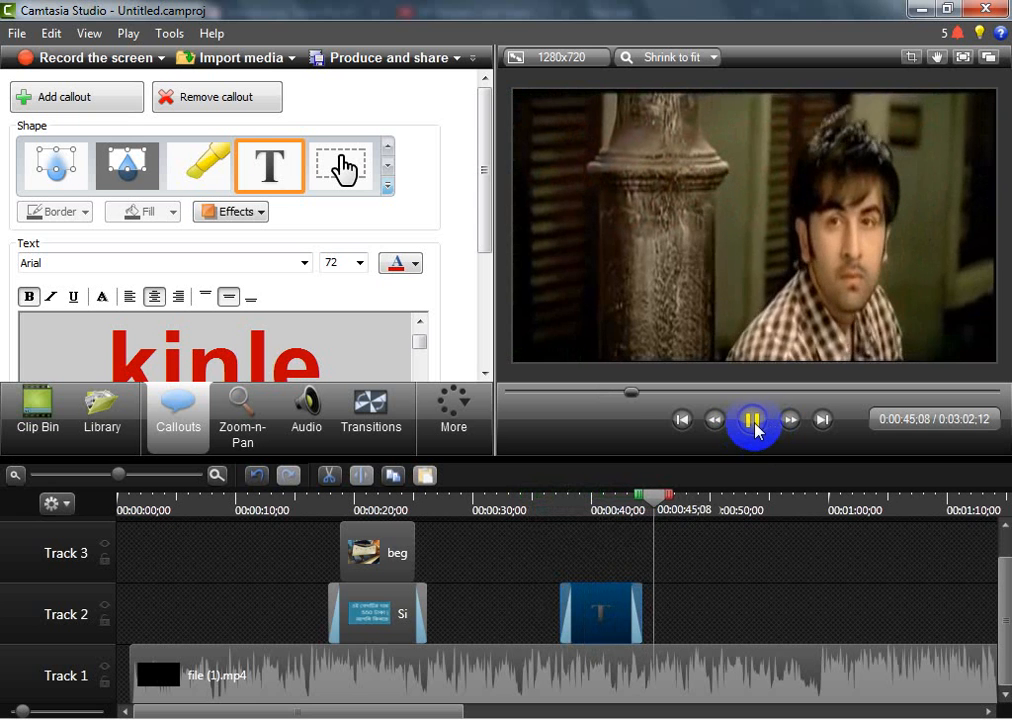
click(750, 427)
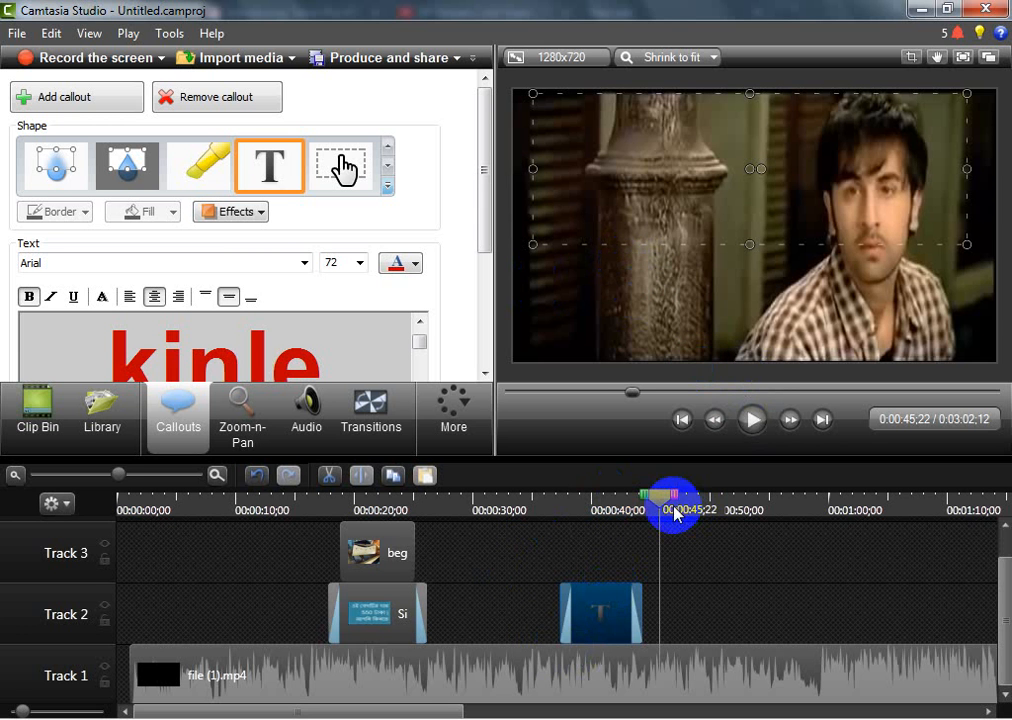
Try a green fill on the Bengali banner callout at about 20 seconds
drag(673, 503, 362, 549)
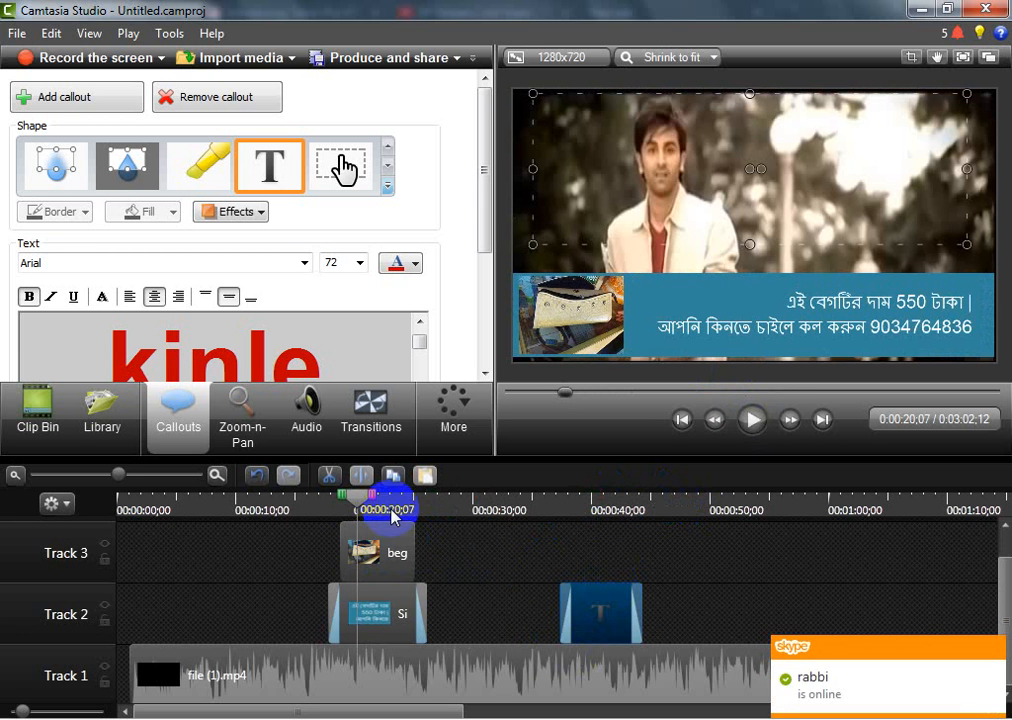
click(670, 294)
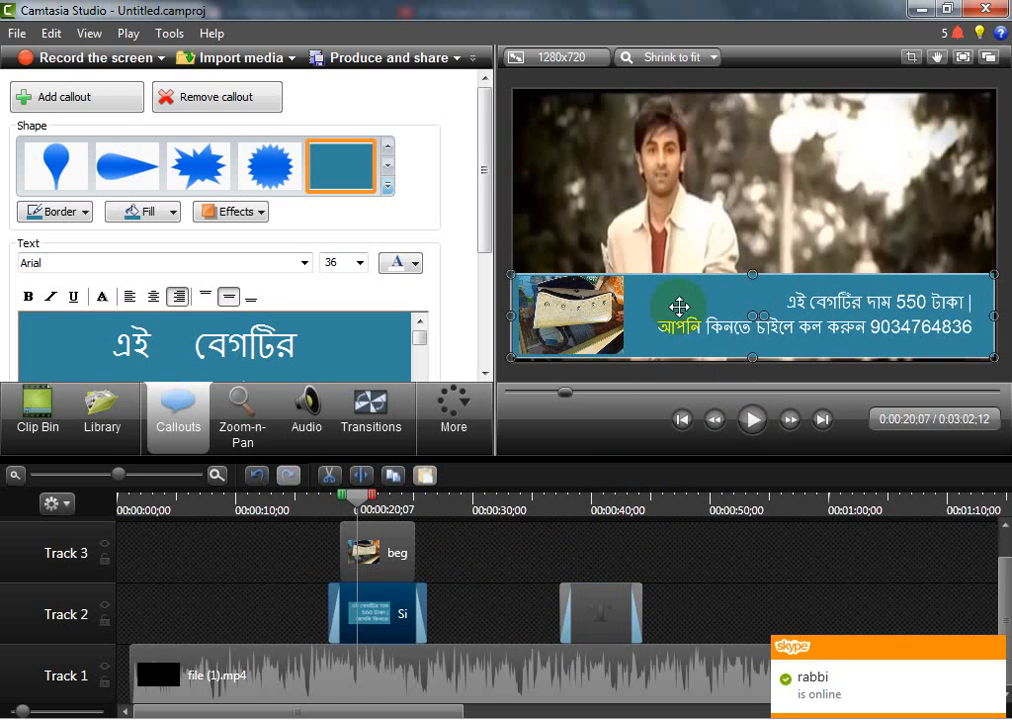
click(175, 216)
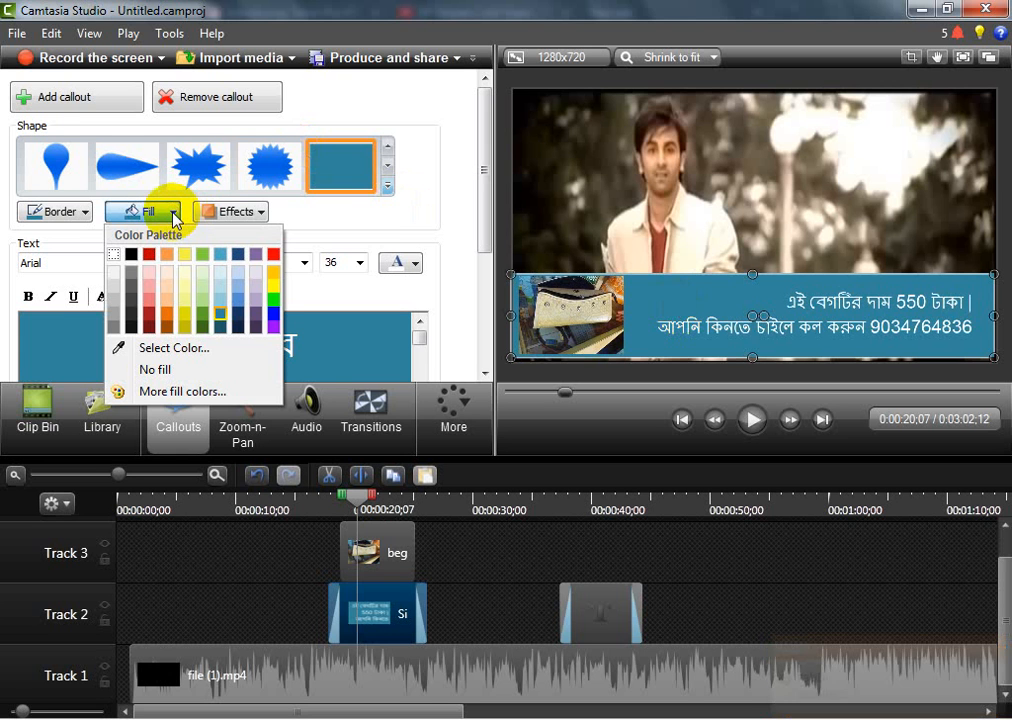
click(205, 315)
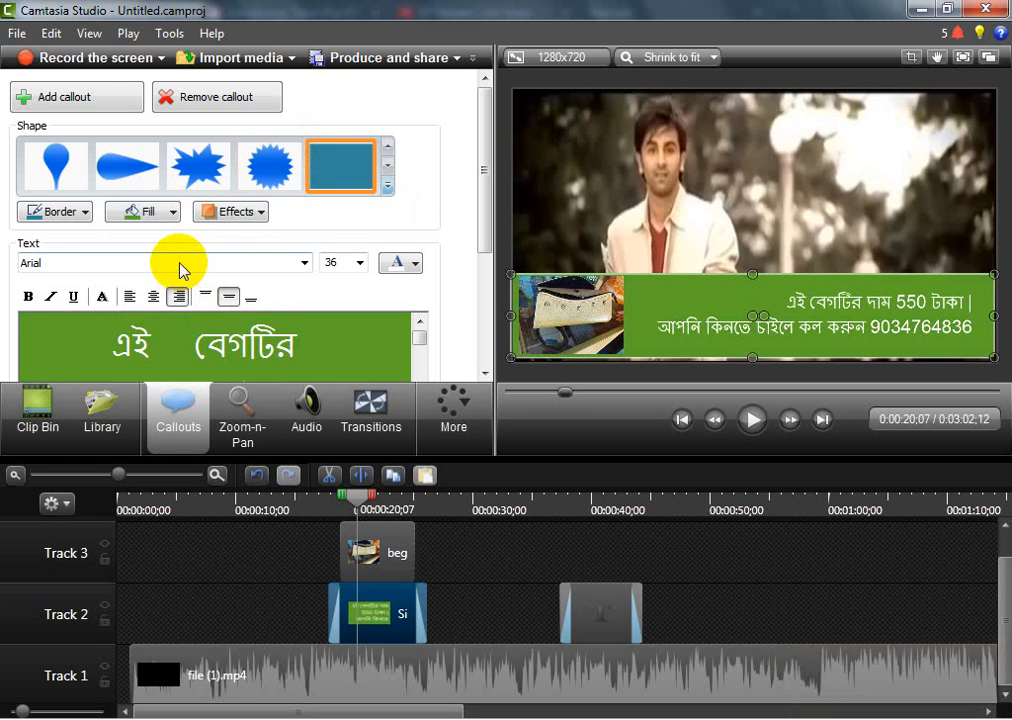
click(167, 213)
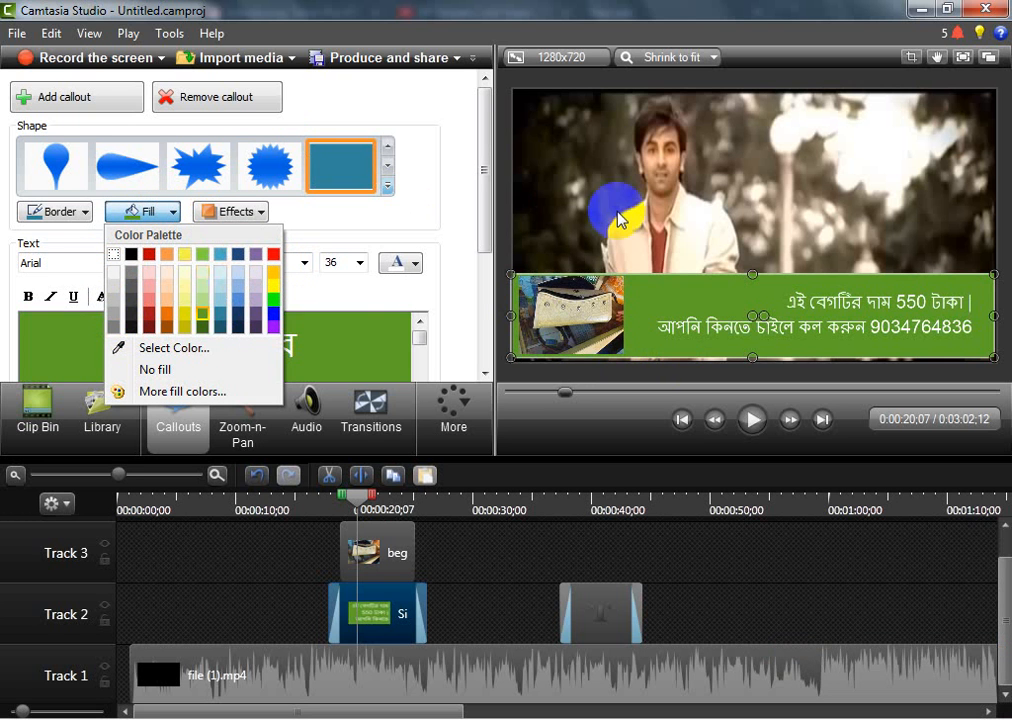
Play the video on to about 22 seconds, pause it there and reselect the banner callout
click(752, 419)
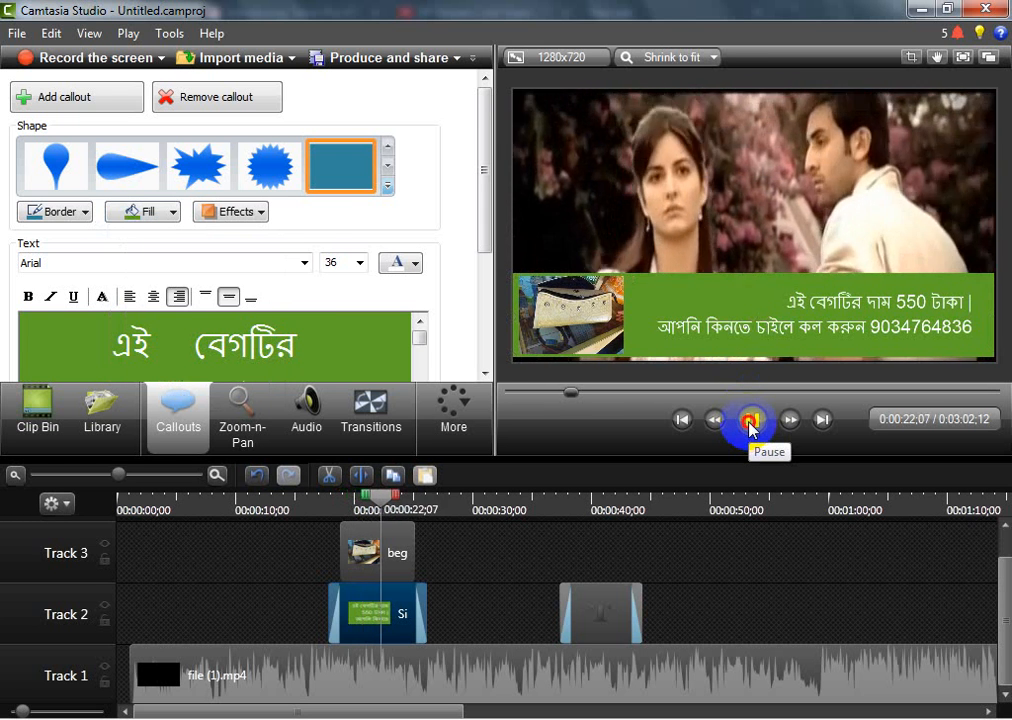
click(752, 419)
click(686, 157)
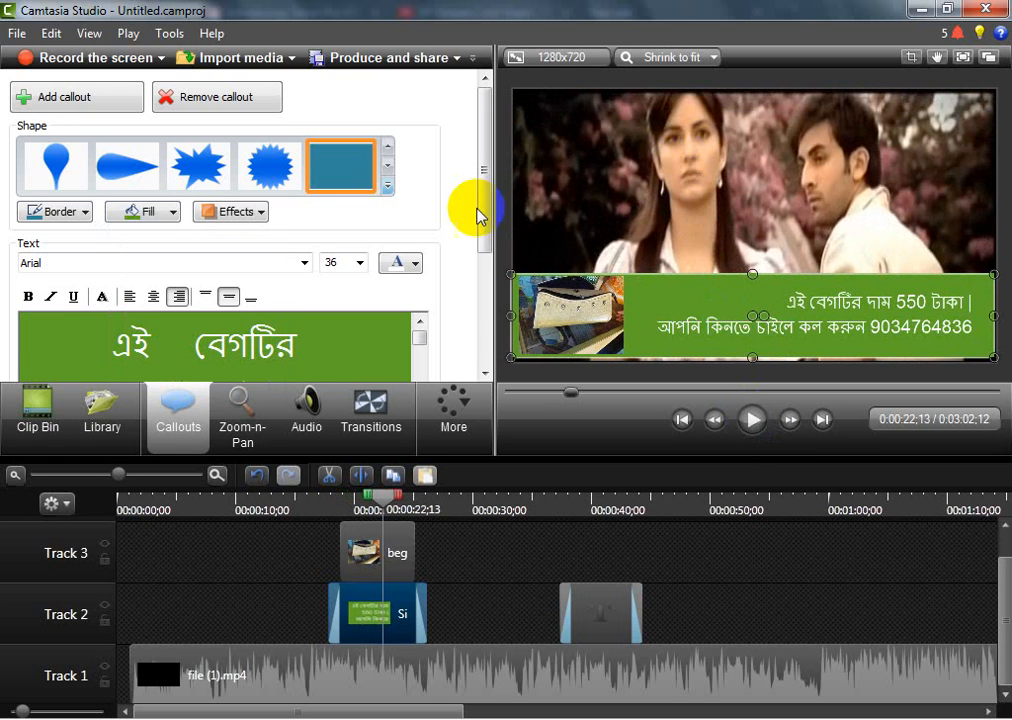
click(436, 548)
click(752, 330)
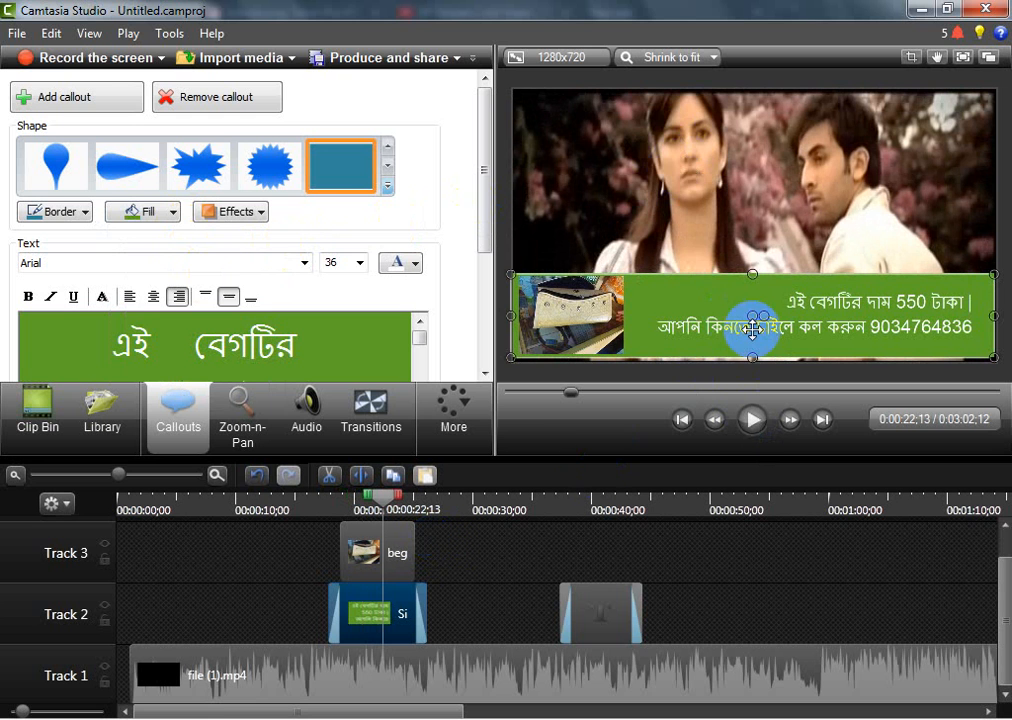
Try filling the banner with the skin tone sampled from the woman's face in the video frame, and undo that fill
click(174, 213)
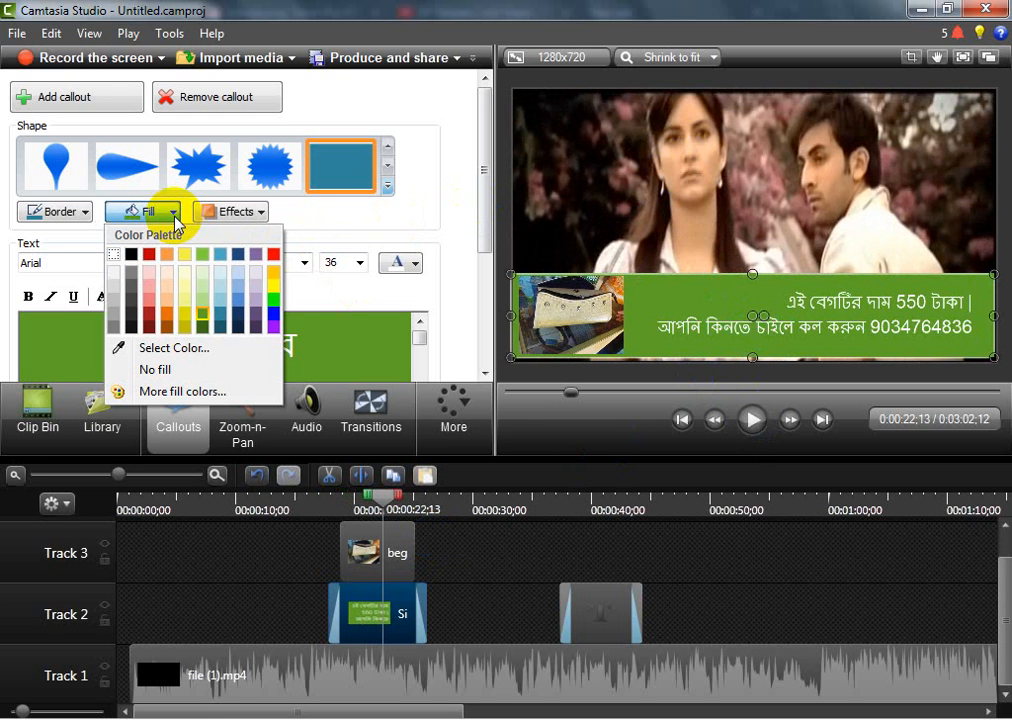
click(174, 348)
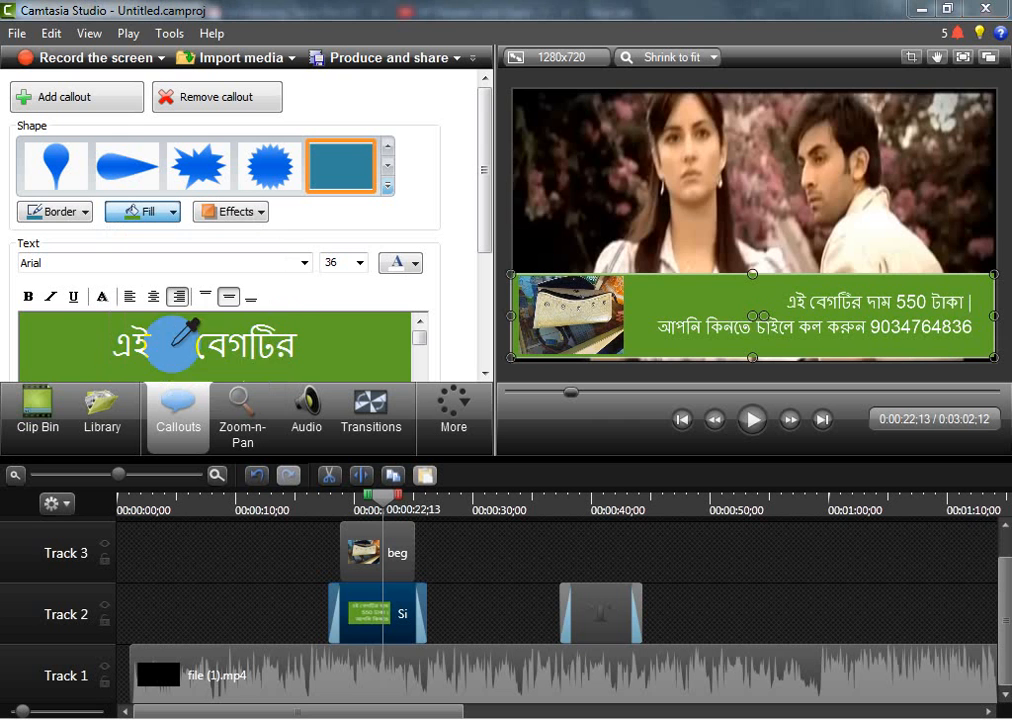
click(694, 154)
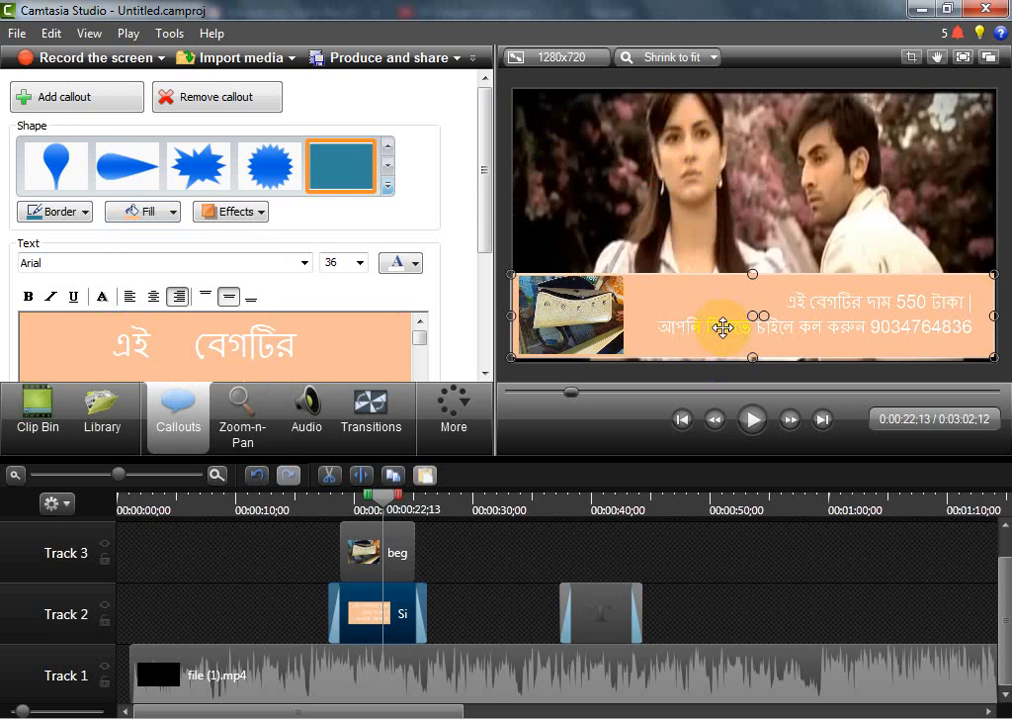
key(ctrl+z)
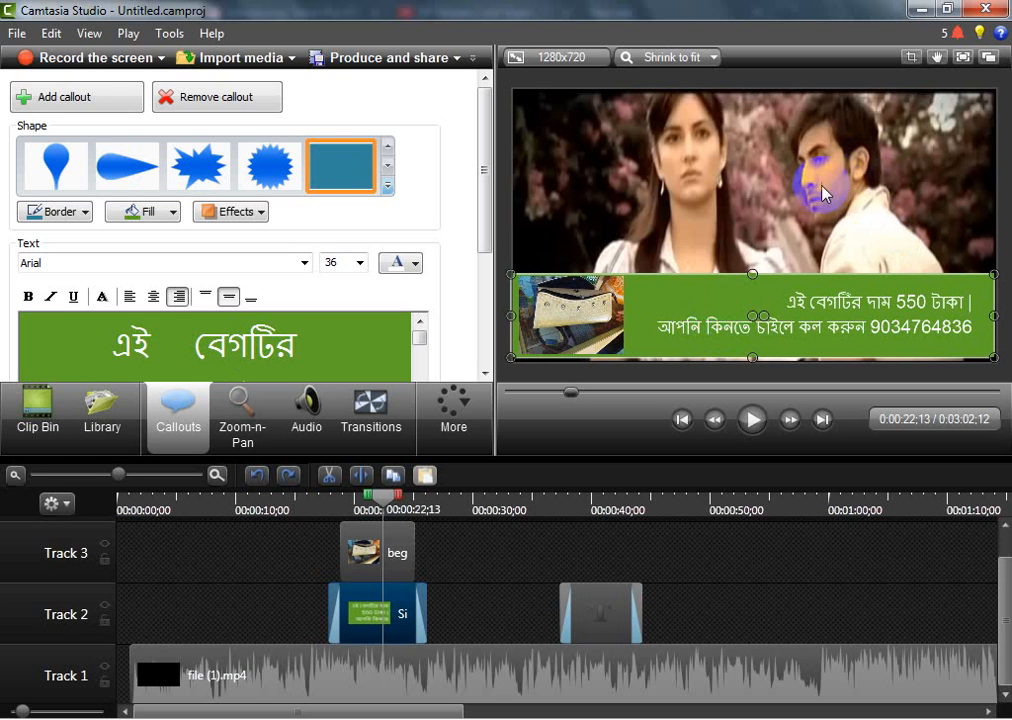
Fill the banner callout with the brown skin tone sampled from the man's face in the video frame
click(172, 211)
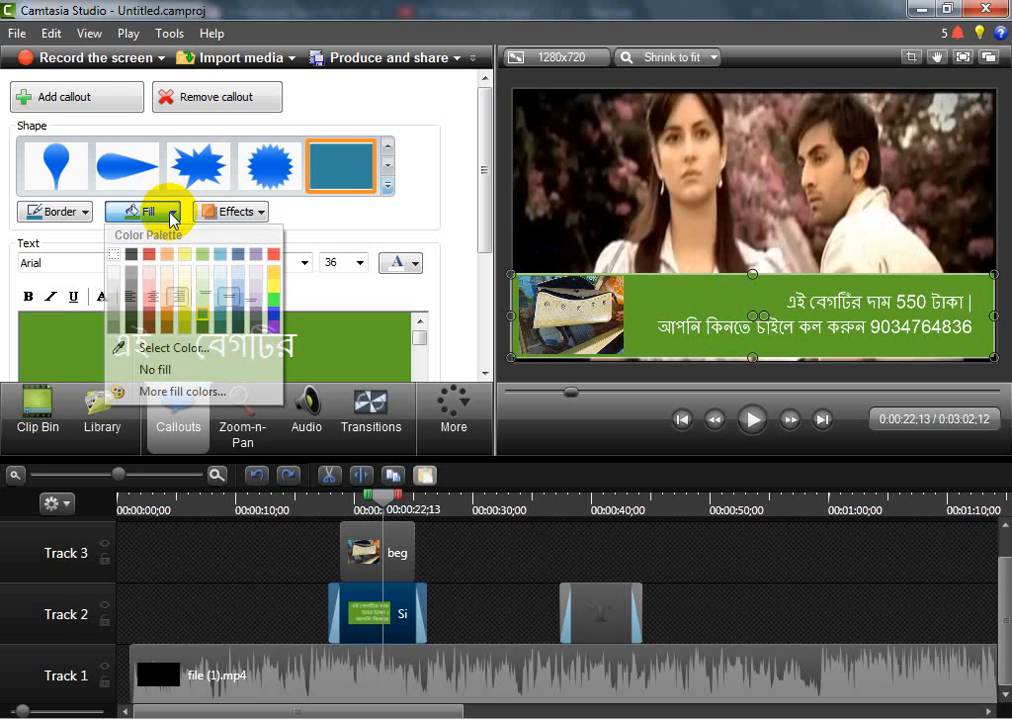
click(168, 358)
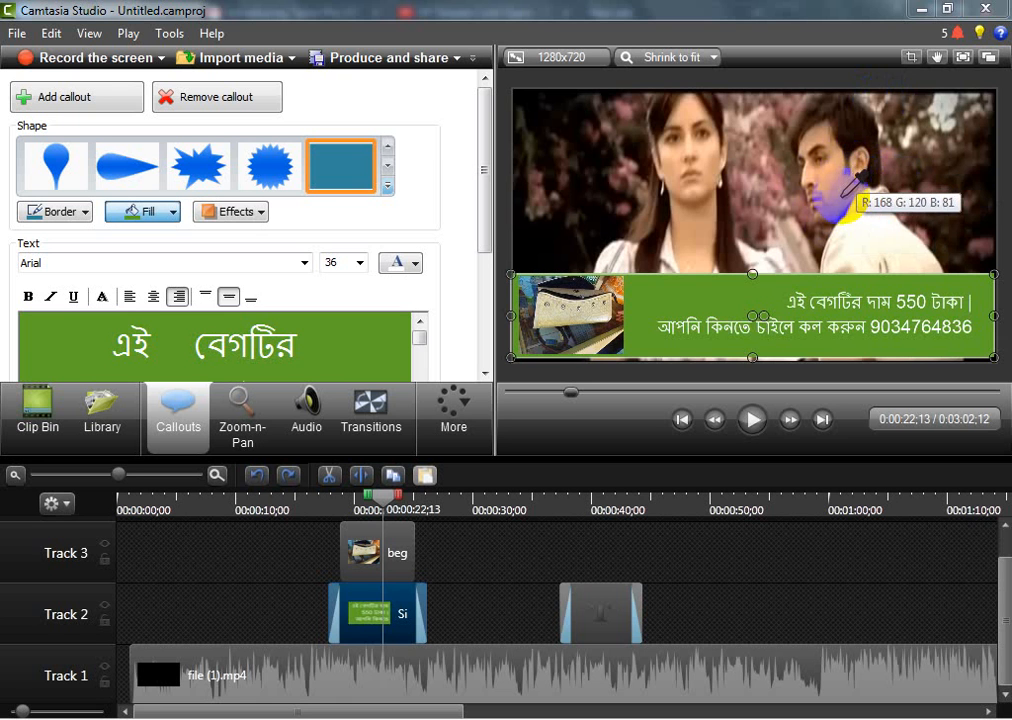
click(843, 195)
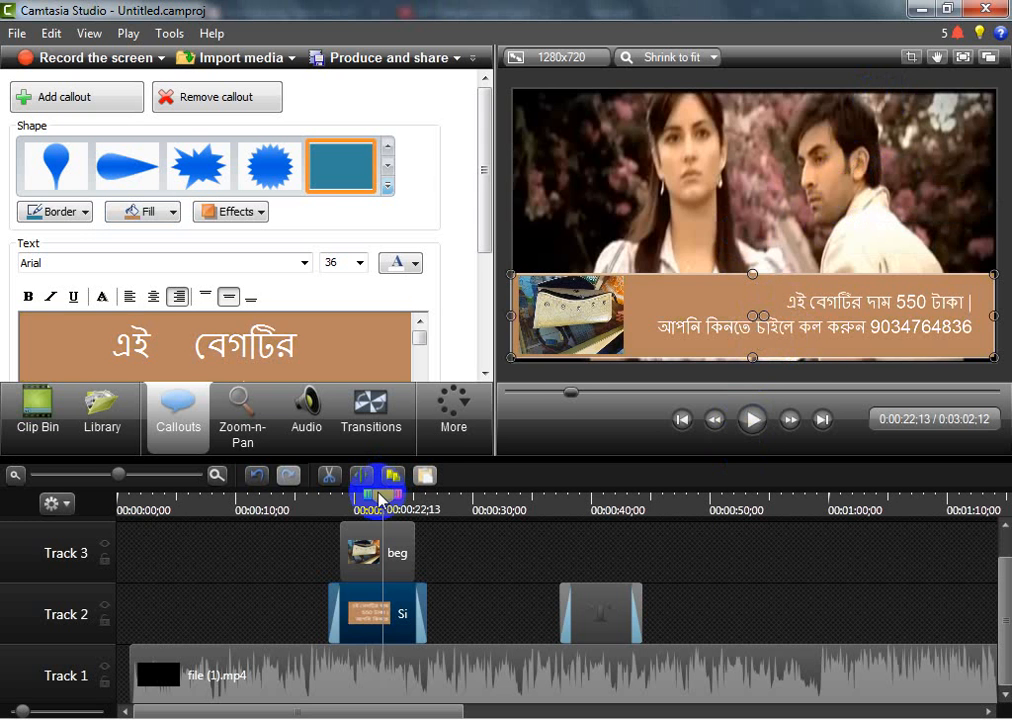
Play the video from about 17 seconds to preview the recoloured banner over the footage
drag(381, 496, 323, 501)
click(738, 426)
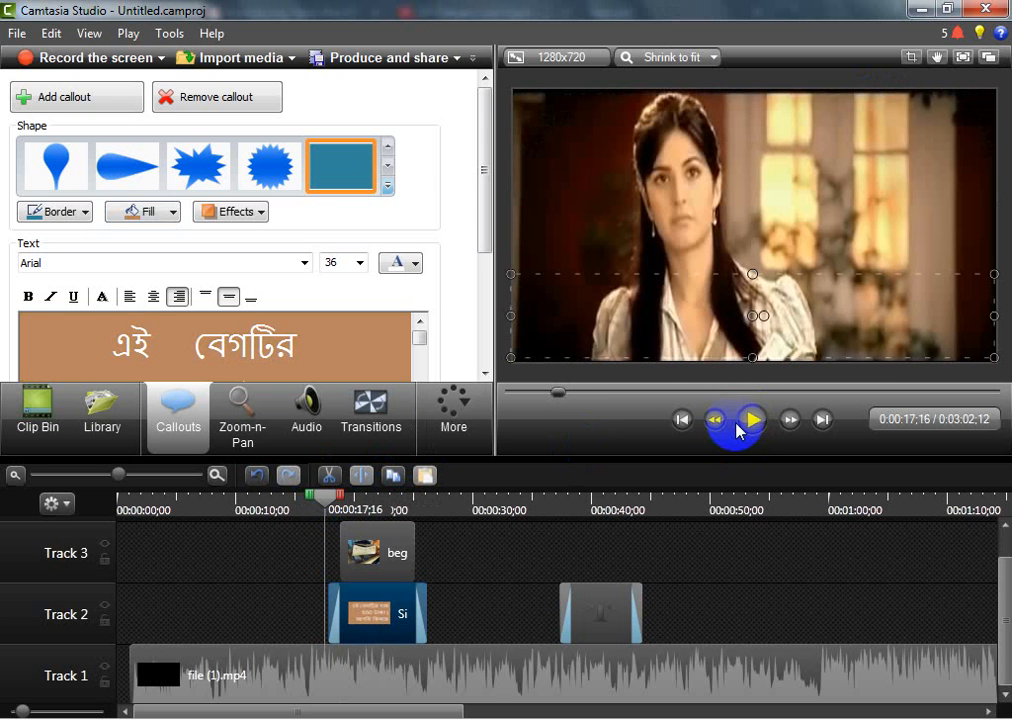
click(748, 428)
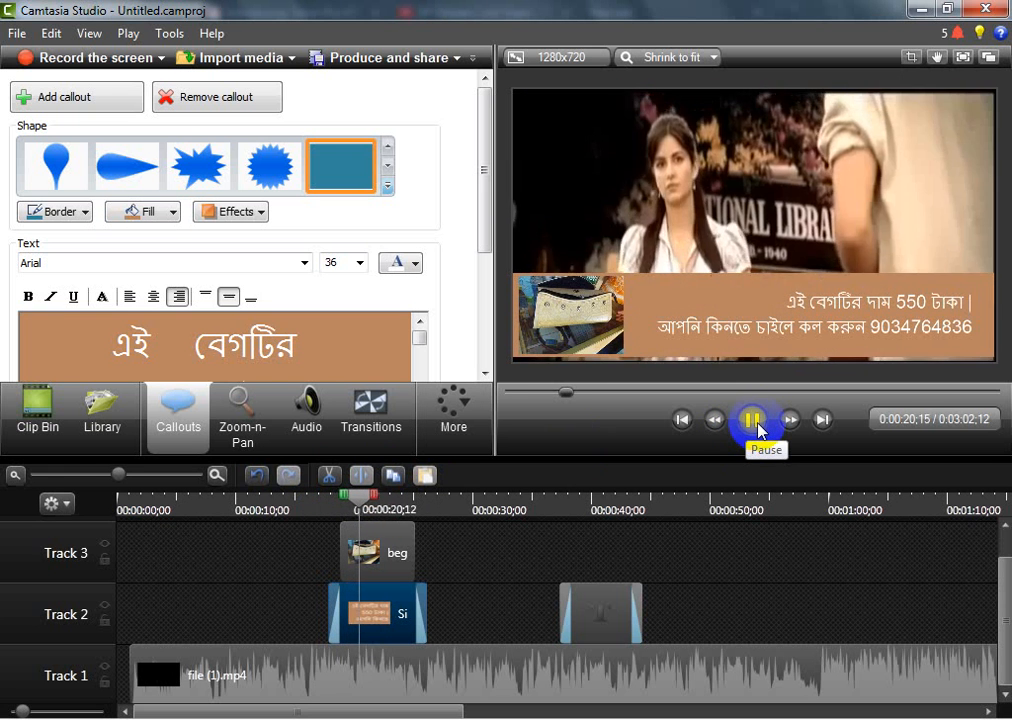
click(752, 420)
Move the banner callout slightly down so it meets the lower edge of the video frame
click(730, 300)
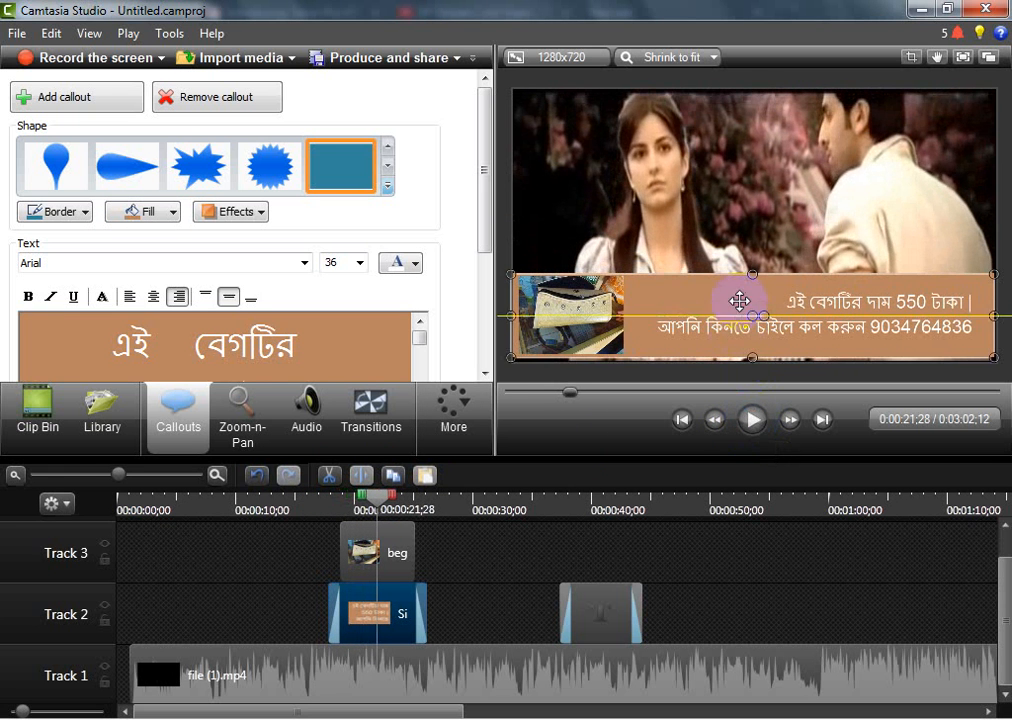
drag(739, 300, 739, 304)
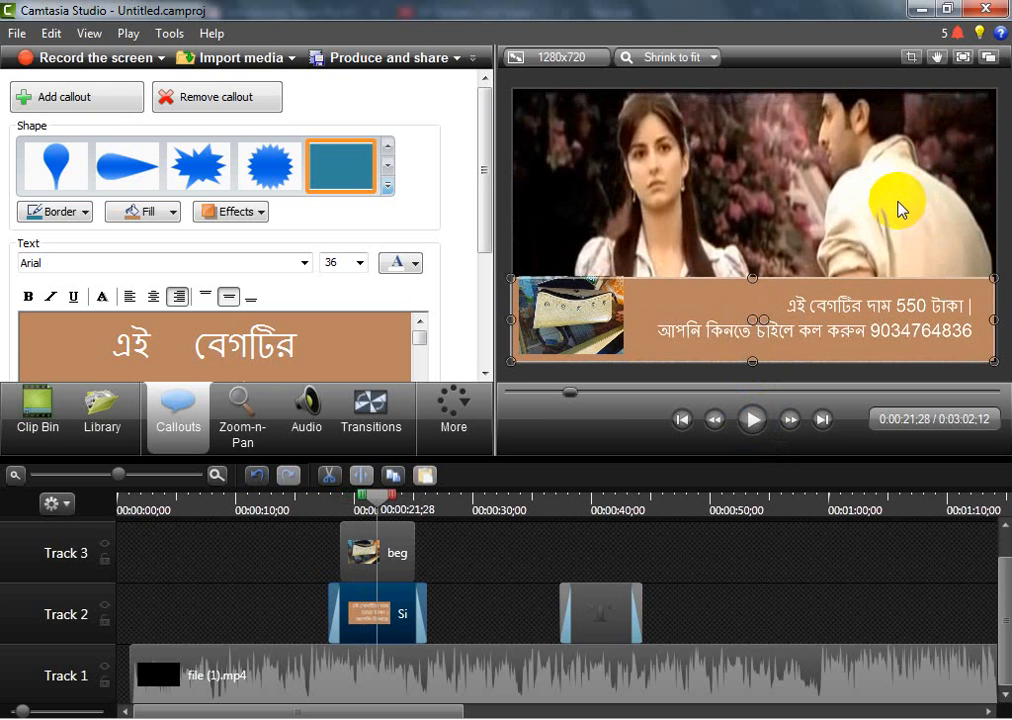
click(879, 333)
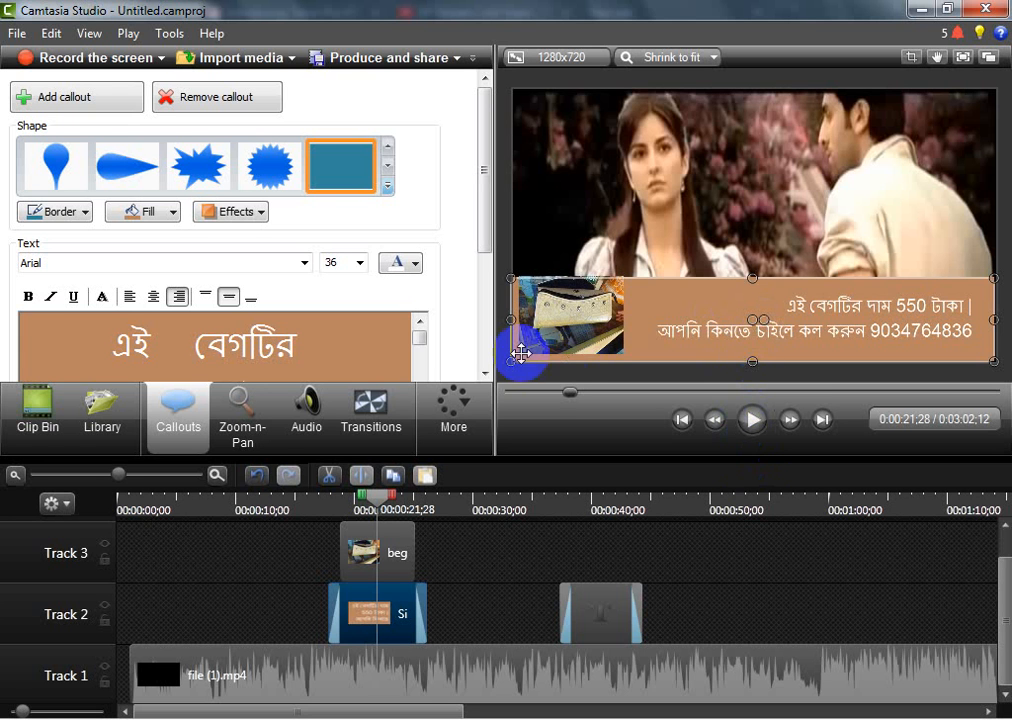
Set the banner callout's opacity to 55% in its visual properties
click(455, 430)
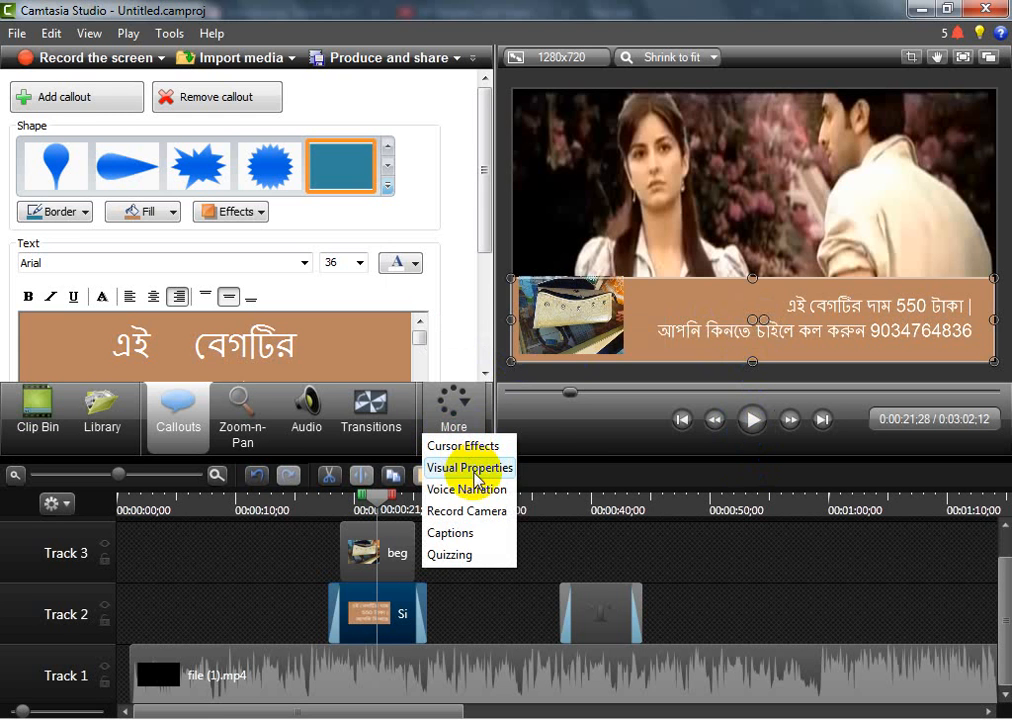
click(473, 470)
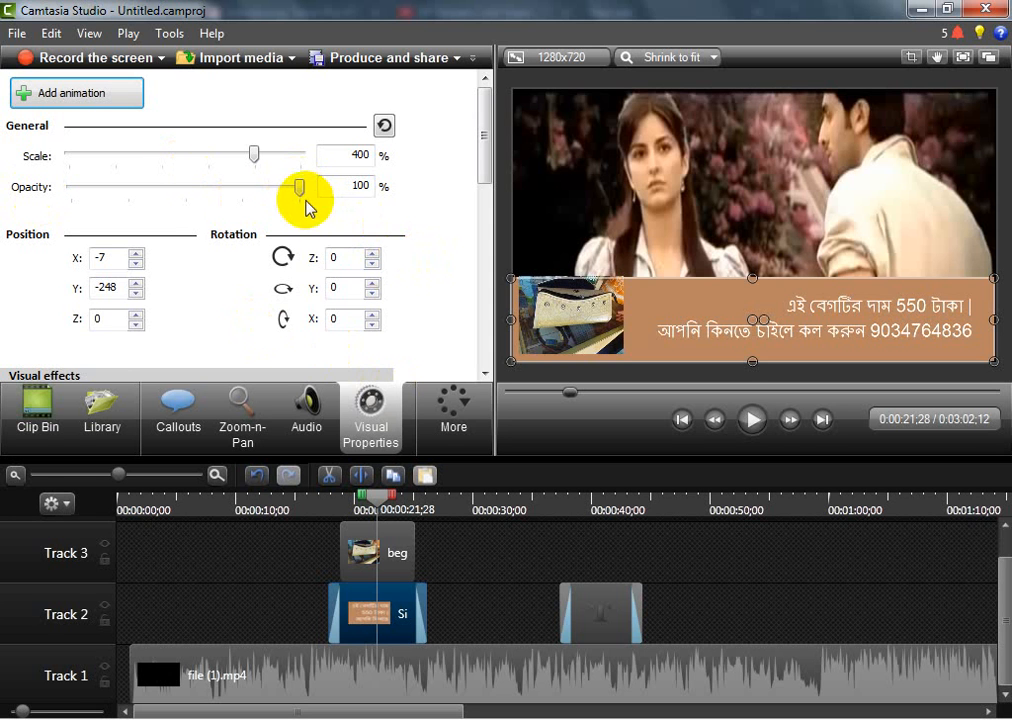
drag(299, 188, 196, 186)
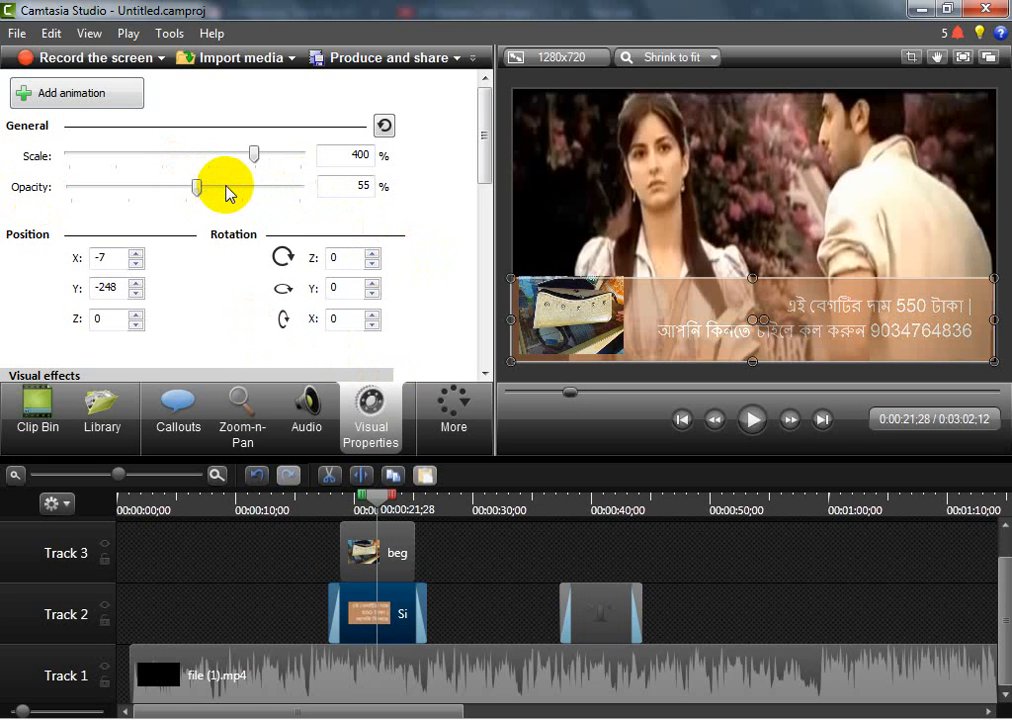
Play the video from about 16 seconds until the banner ends to check its transparency
drag(376, 494, 313, 497)
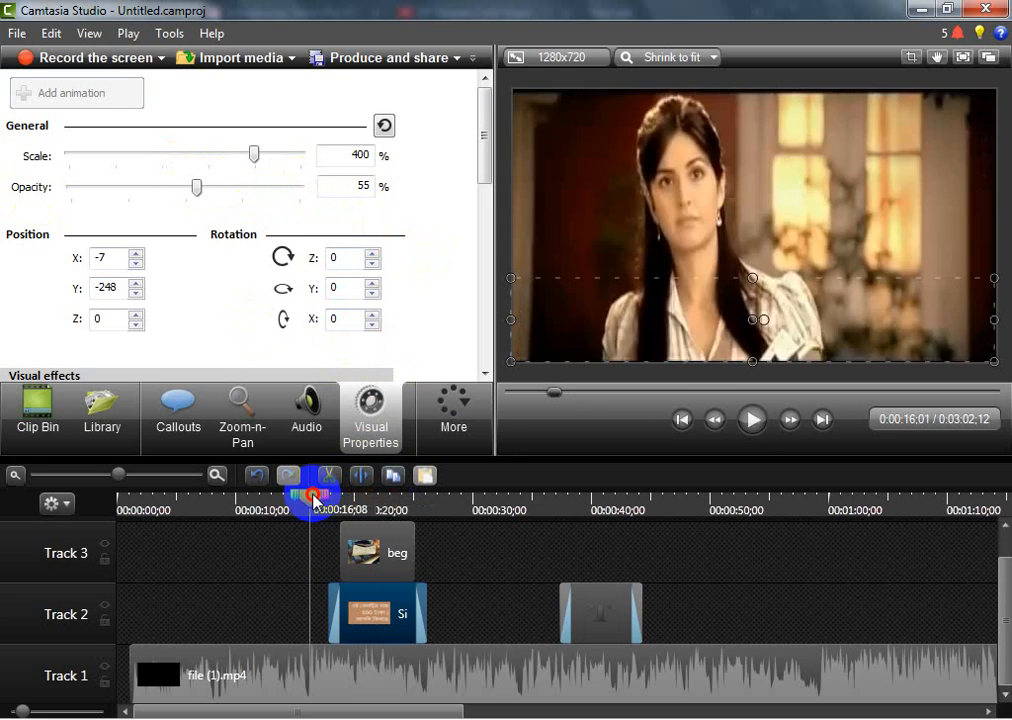
click(755, 421)
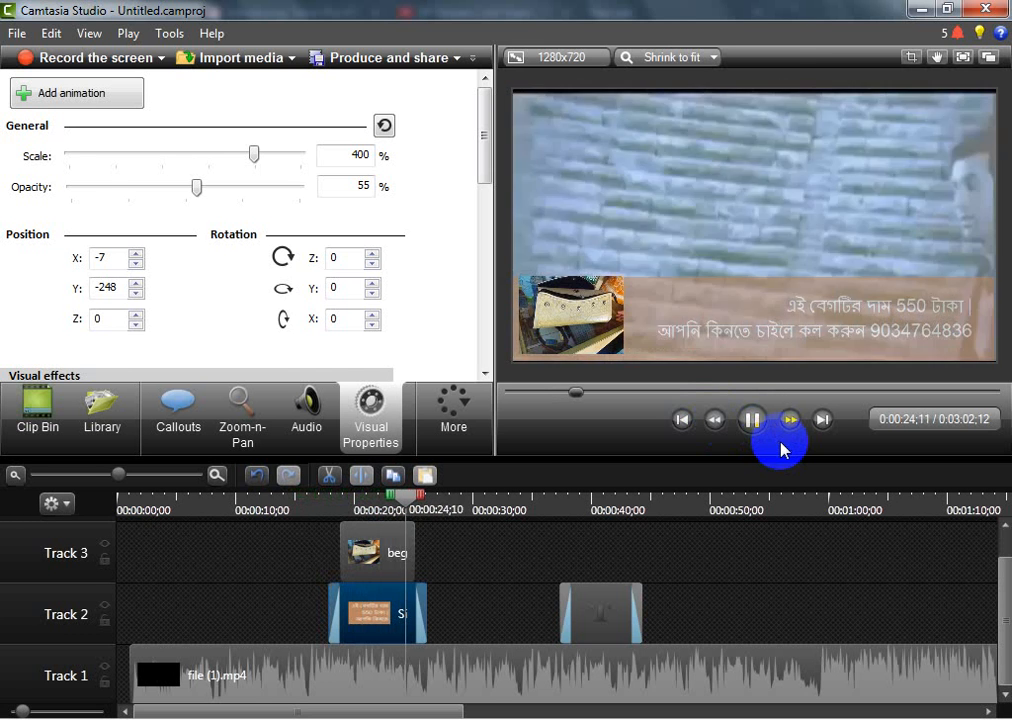
click(752, 421)
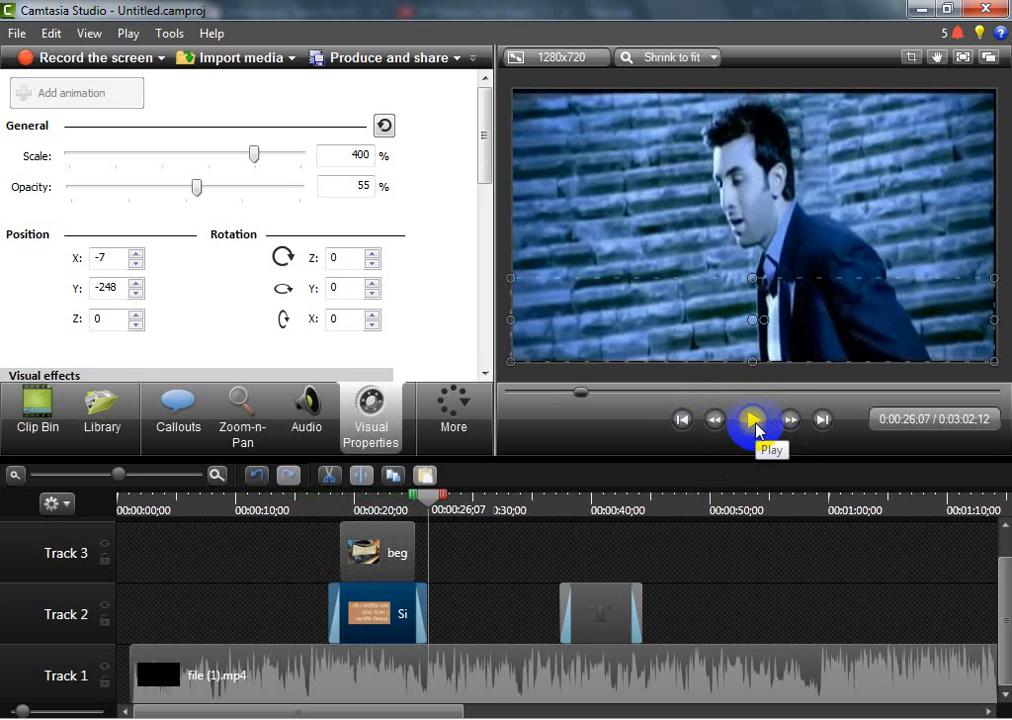
At about 20 seconds, open the banner callout's text for editing and make it black and bold
drag(430, 495, 367, 505)
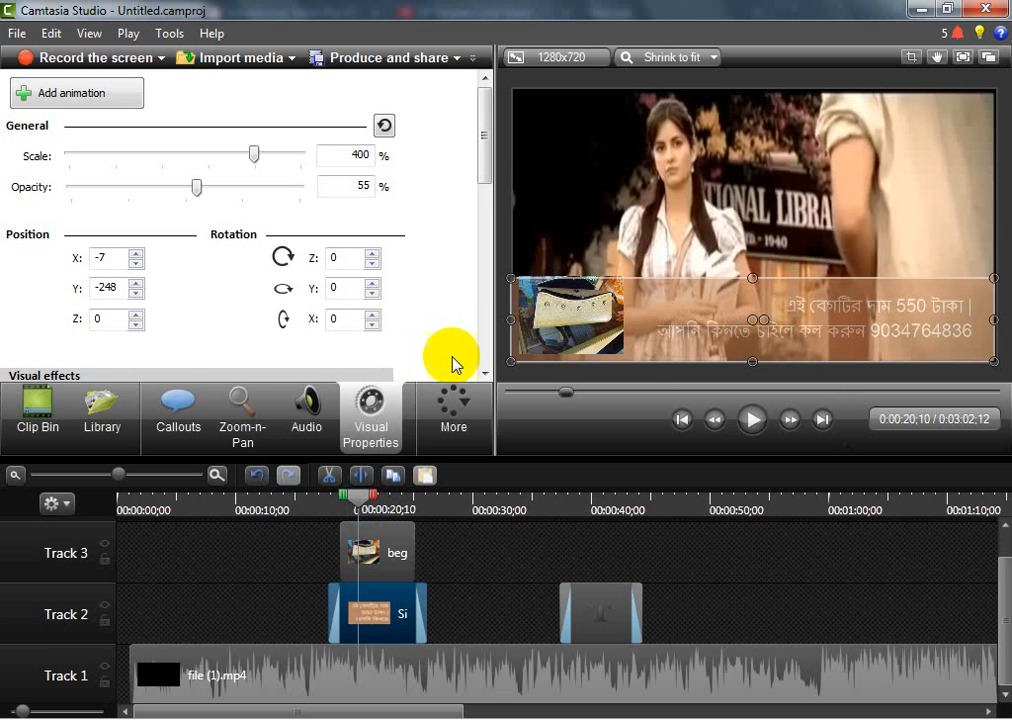
drag(747, 333, 750, 333)
double_click(750, 333)
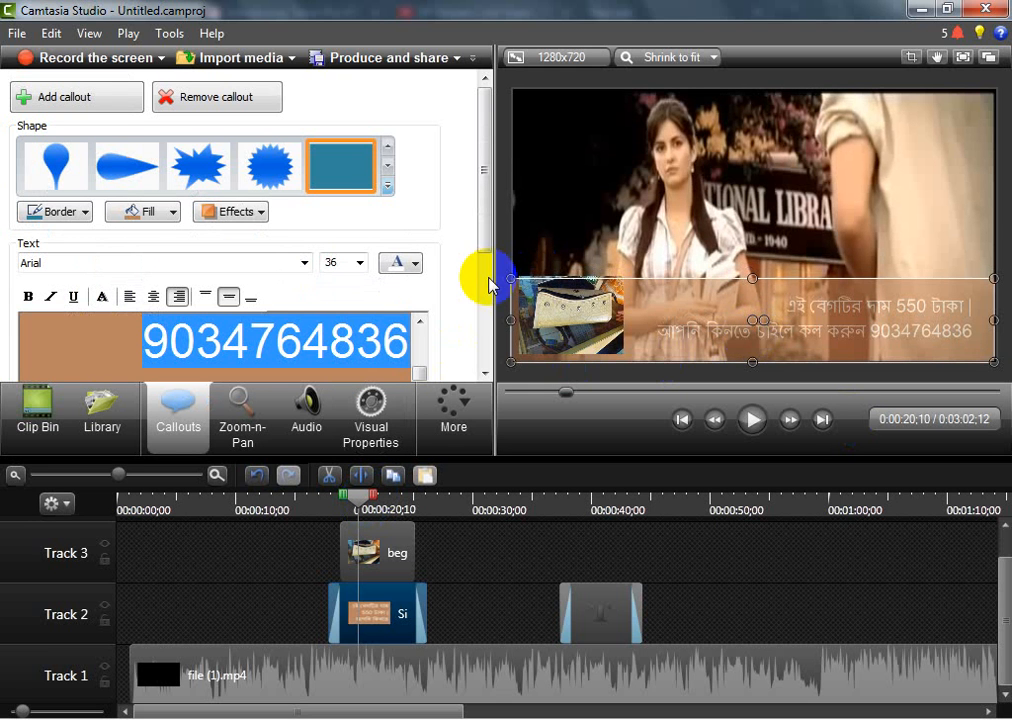
click(759, 352)
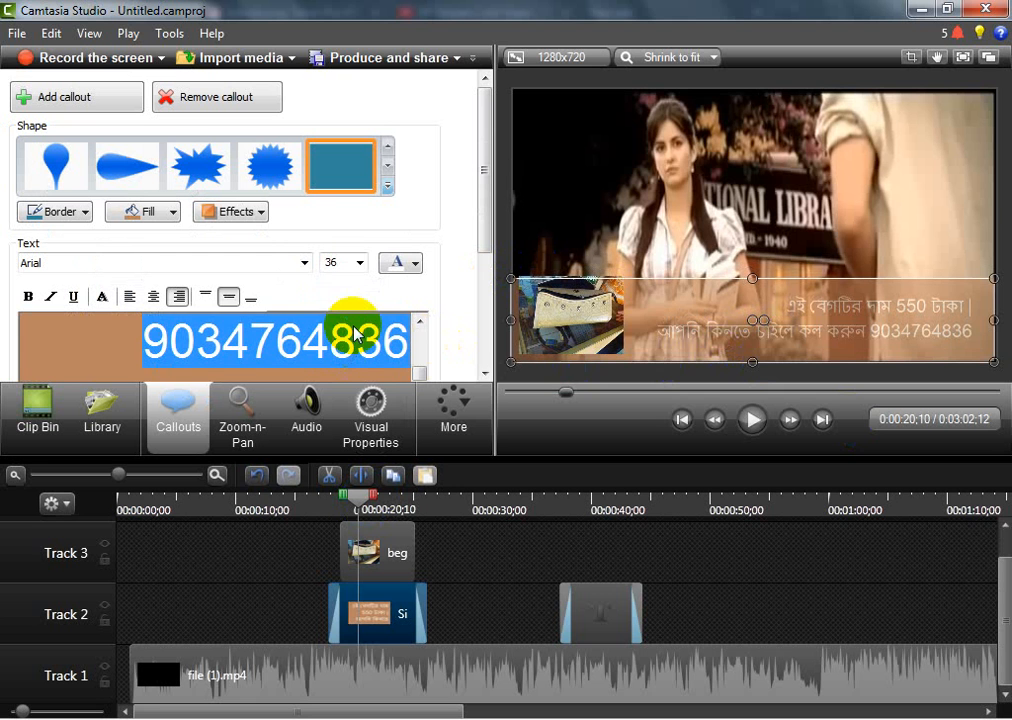
click(414, 263)
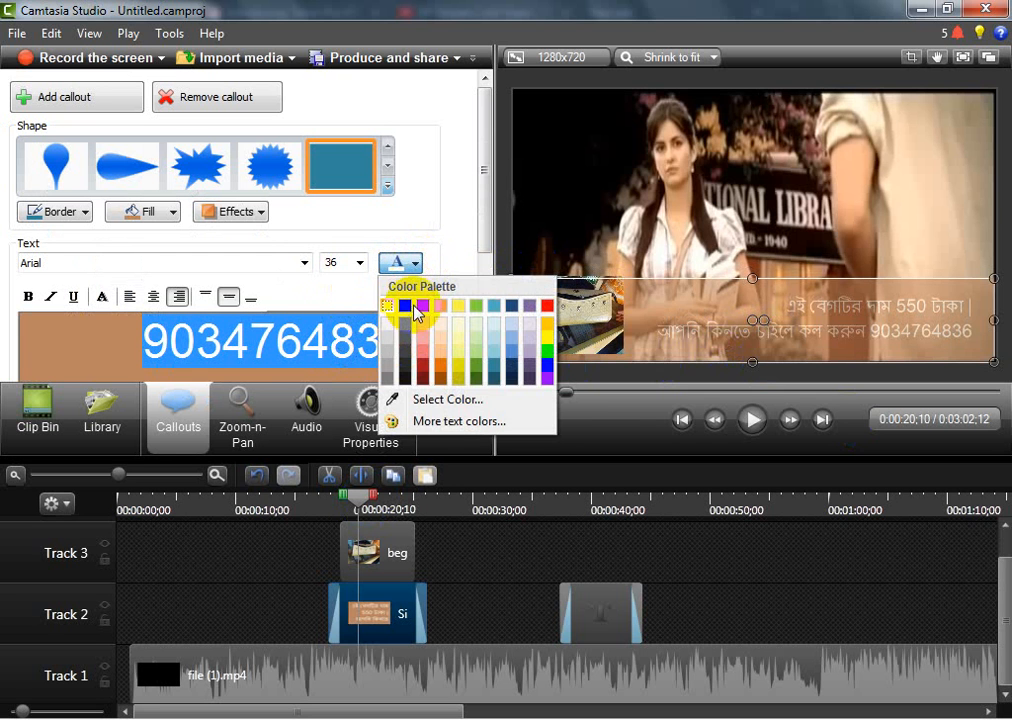
click(404, 305)
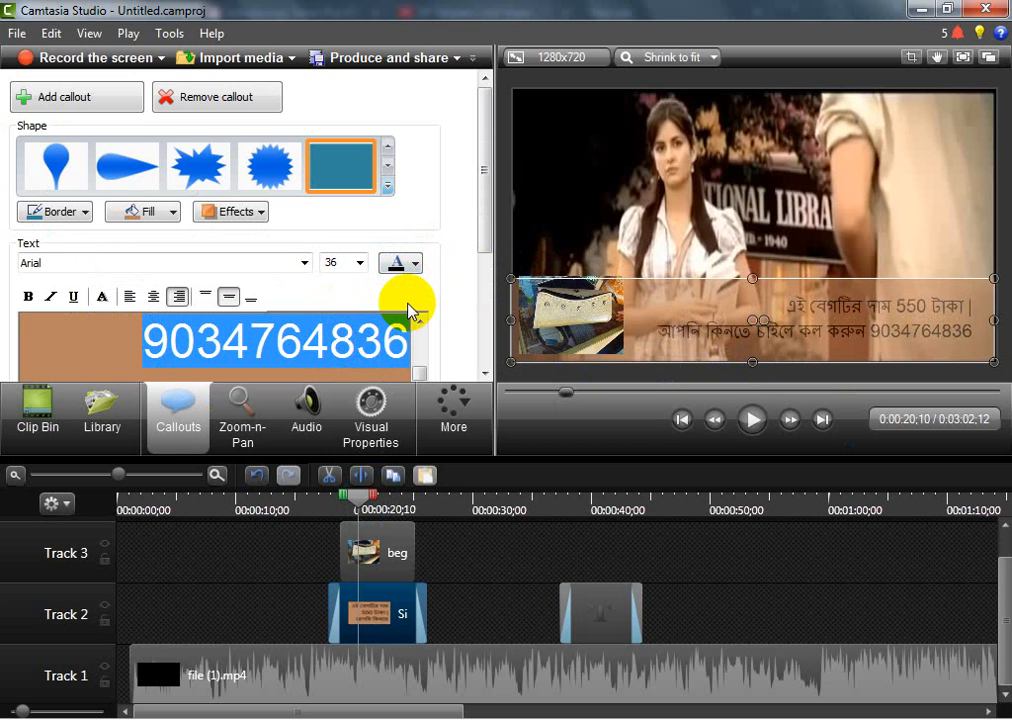
click(33, 296)
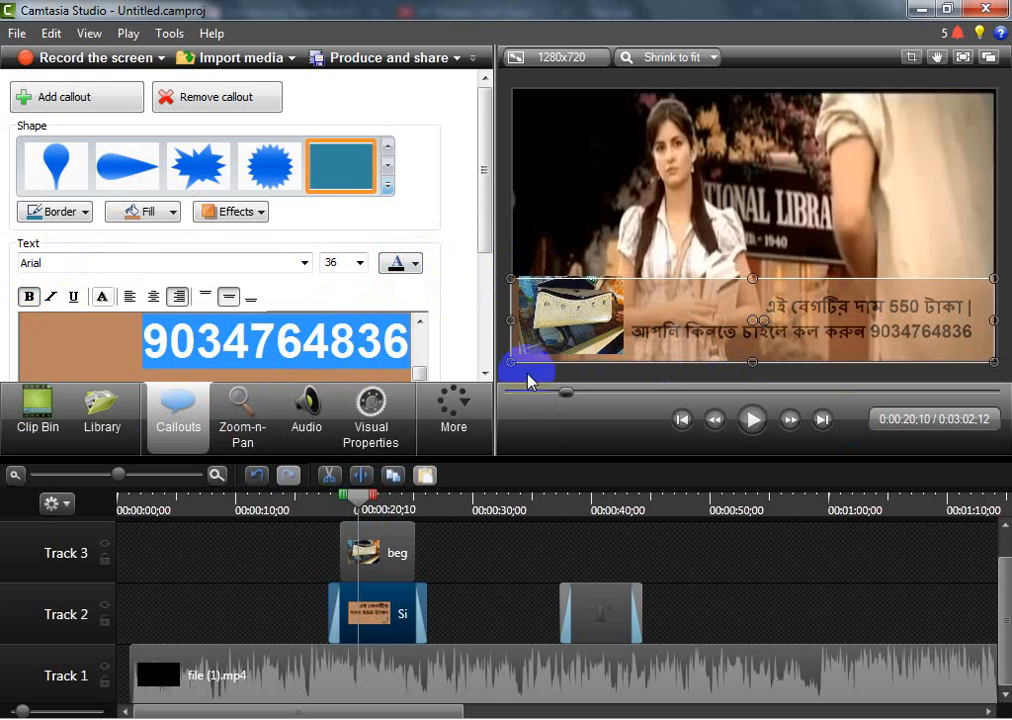
Try a dark blue for the banner callout's text, then set the text colour to bright blue
click(416, 266)
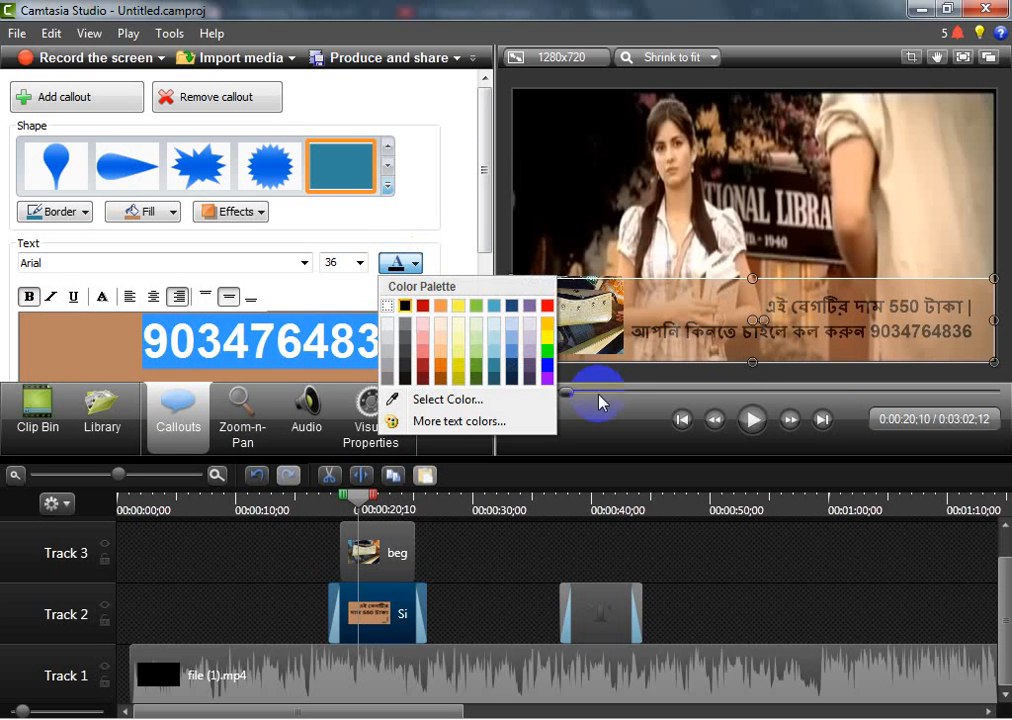
click(514, 370)
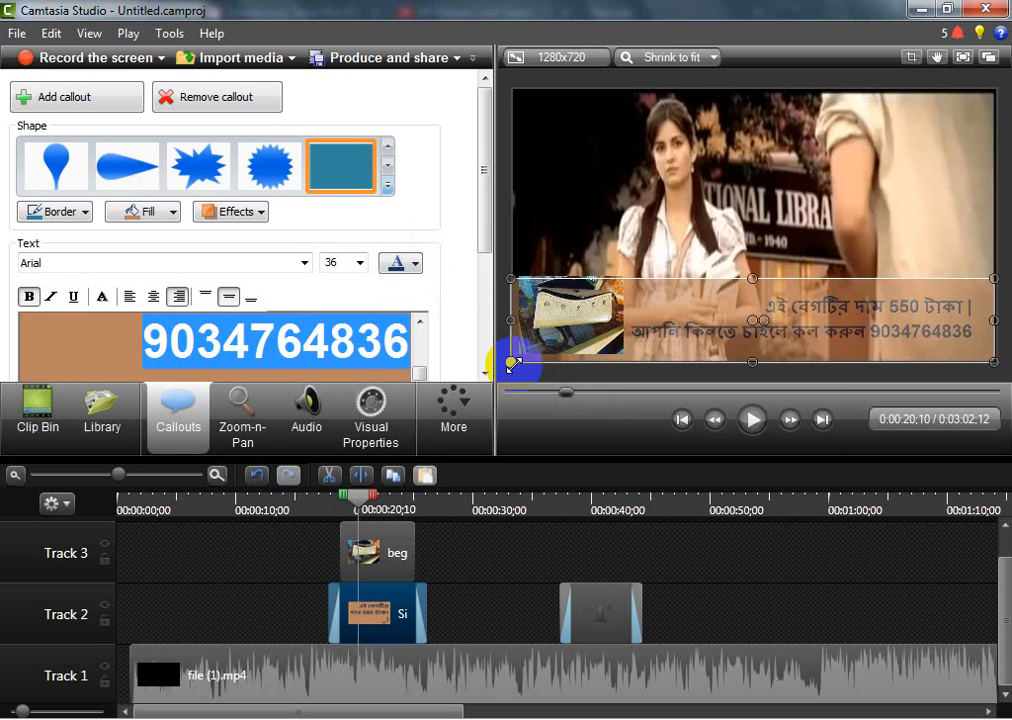
click(407, 266)
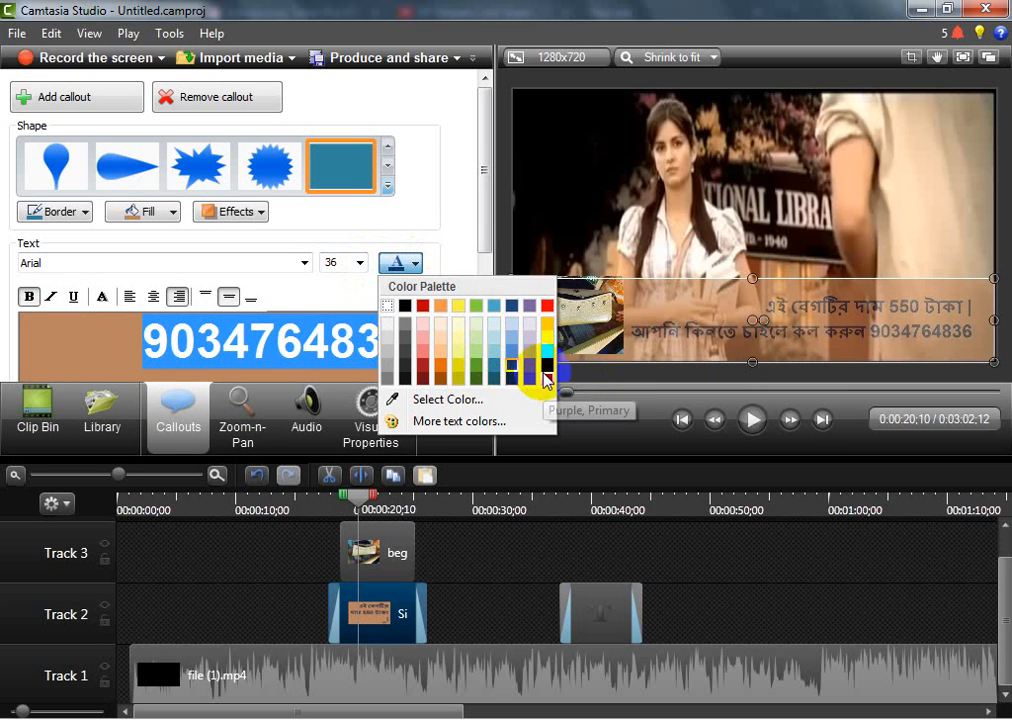
click(538, 368)
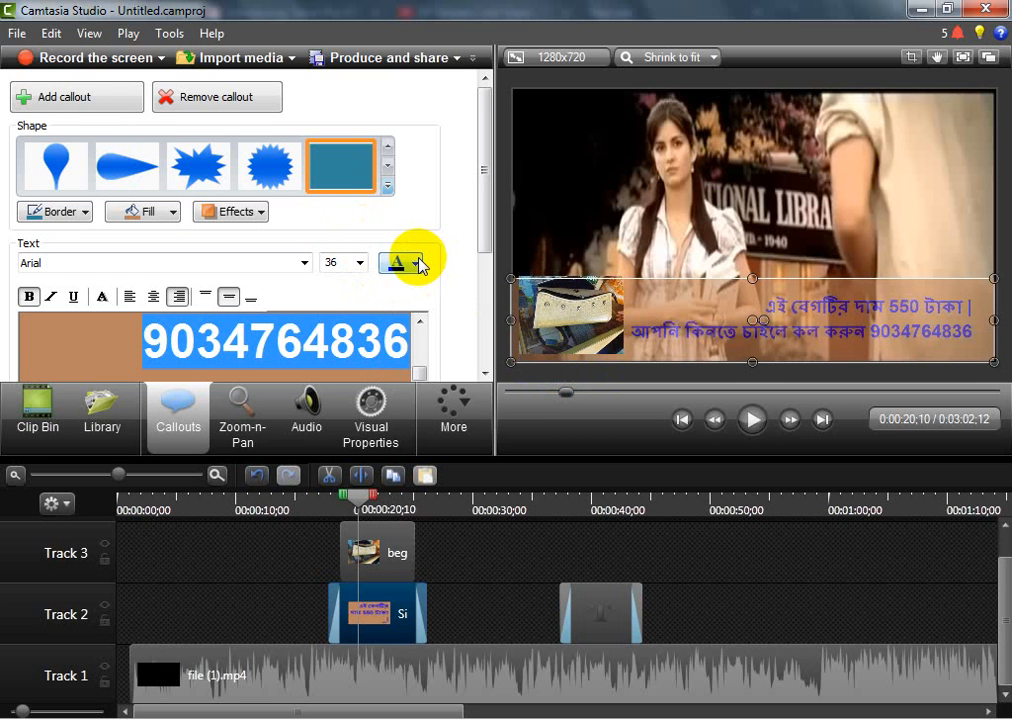
Play the video from about 20 seconds to about 49 seconds to review the banner and the text-only advert callout
click(751, 420)
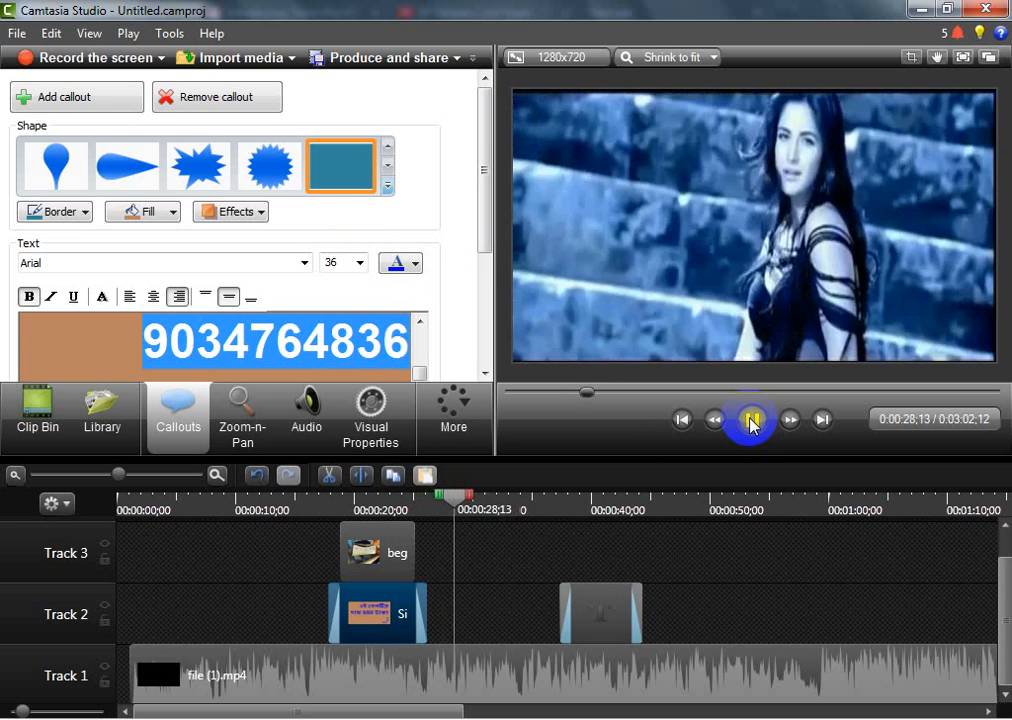
click(752, 421)
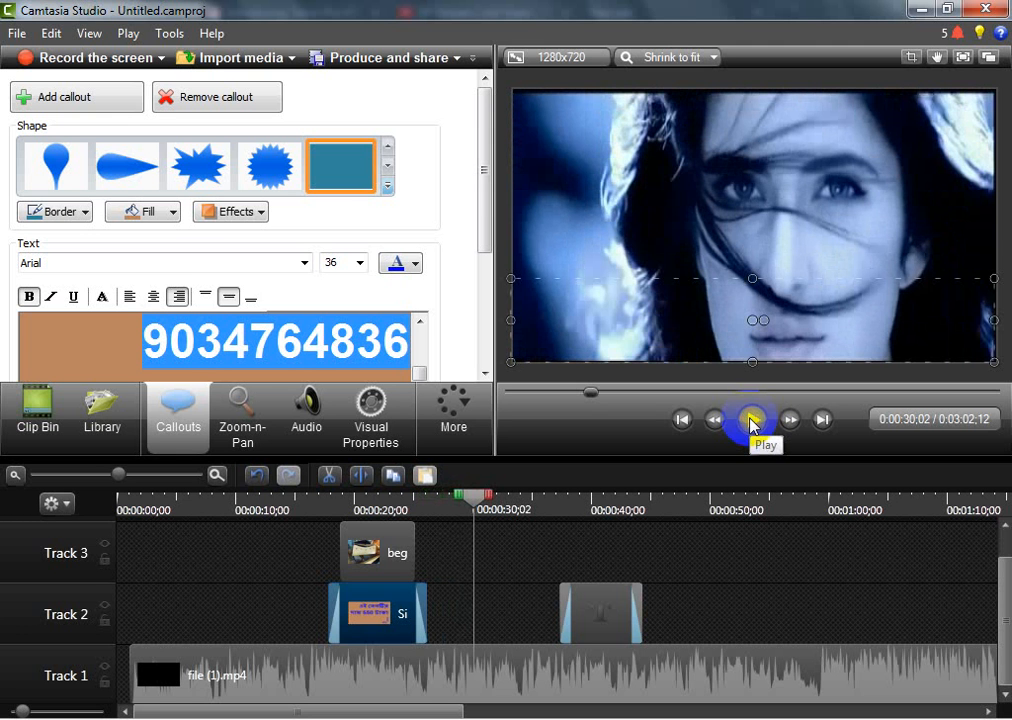
click(752, 421)
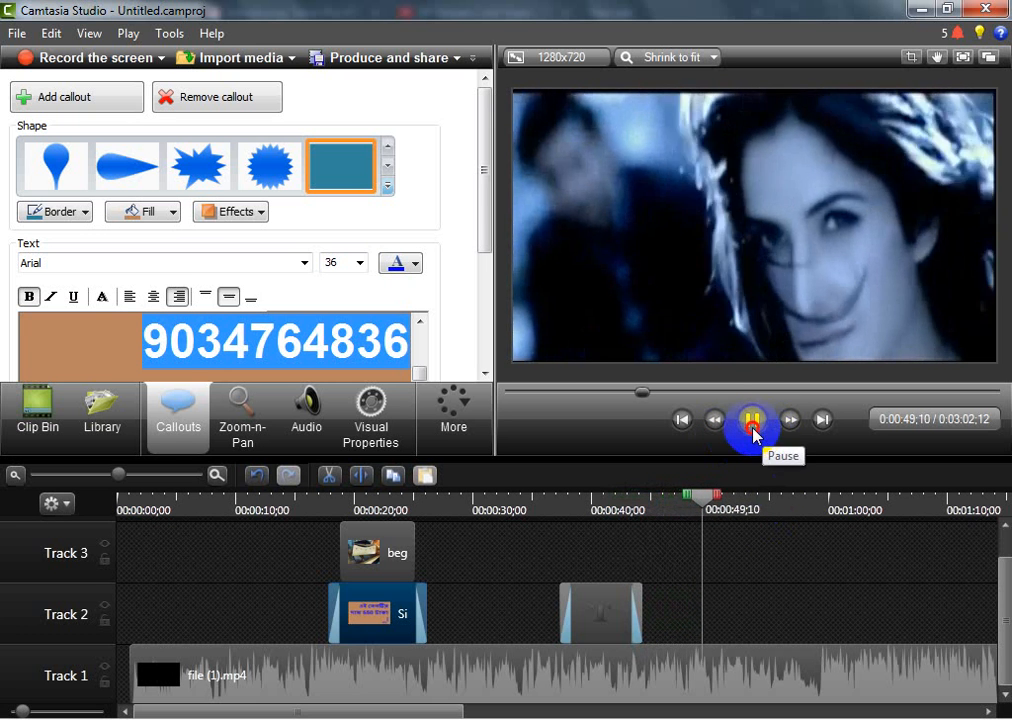
click(753, 428)
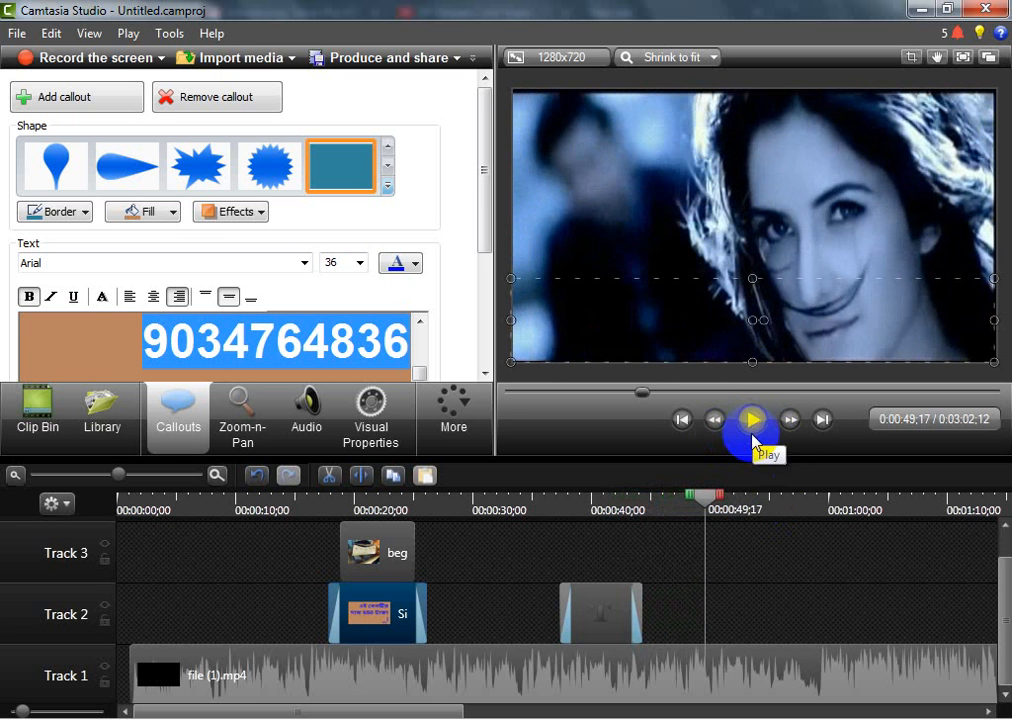
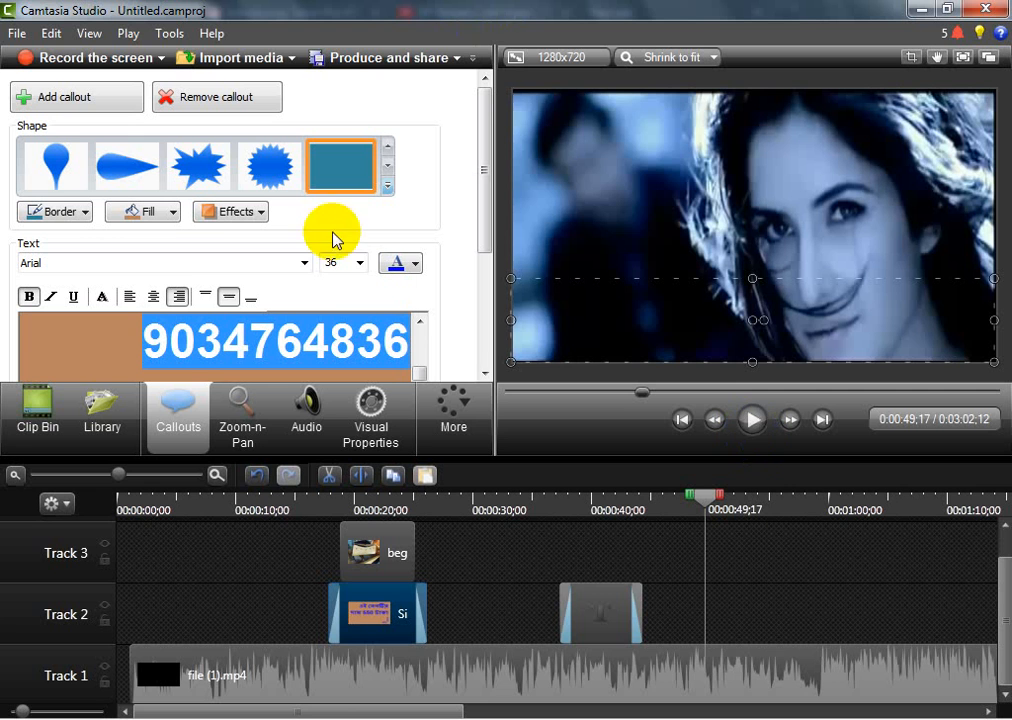
Switch to Windows Explorer and copy Banglalink Desh 9 ad.mp4 from the class-5 folder inside Bidd-Rangamati-morning
click(120, 717)
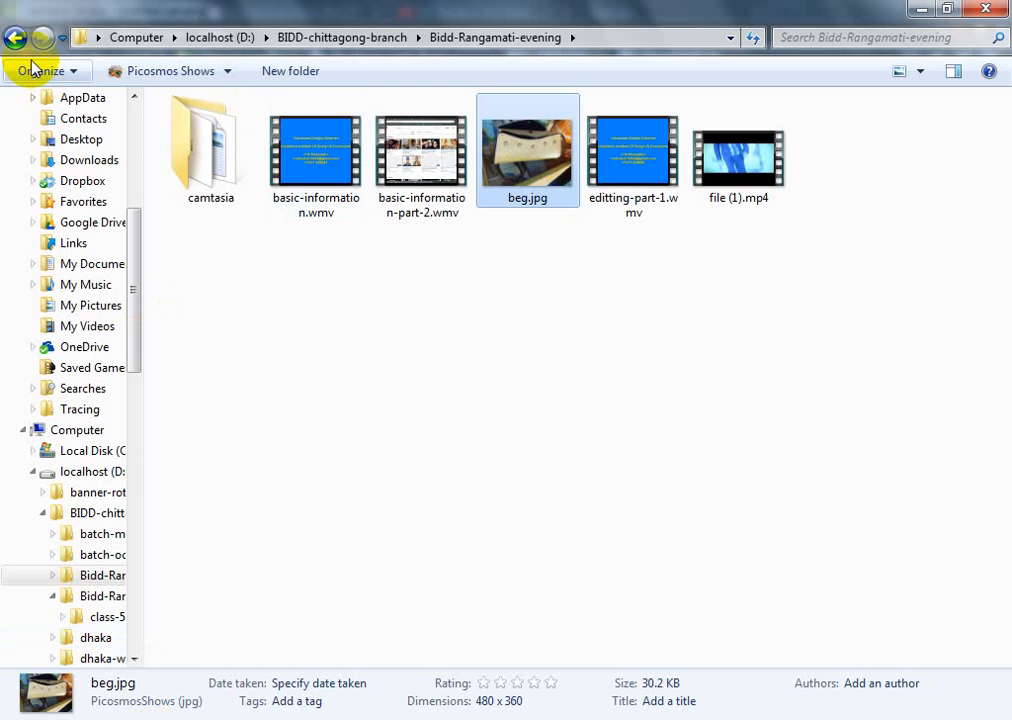
click(14, 40)
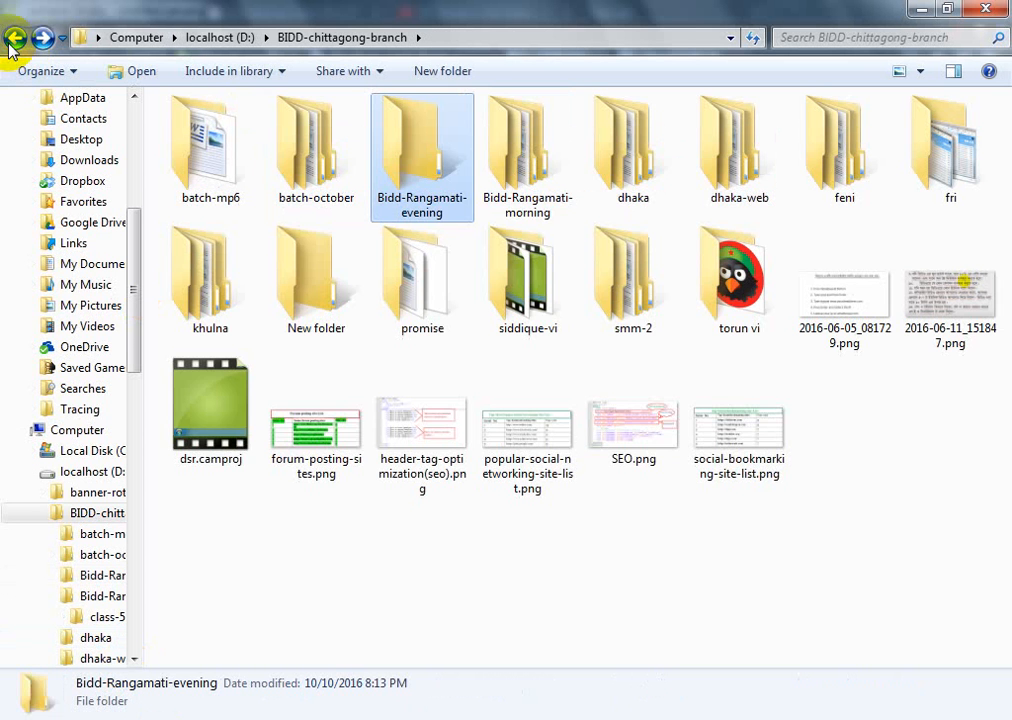
double_click(515, 163)
double_click(215, 180)
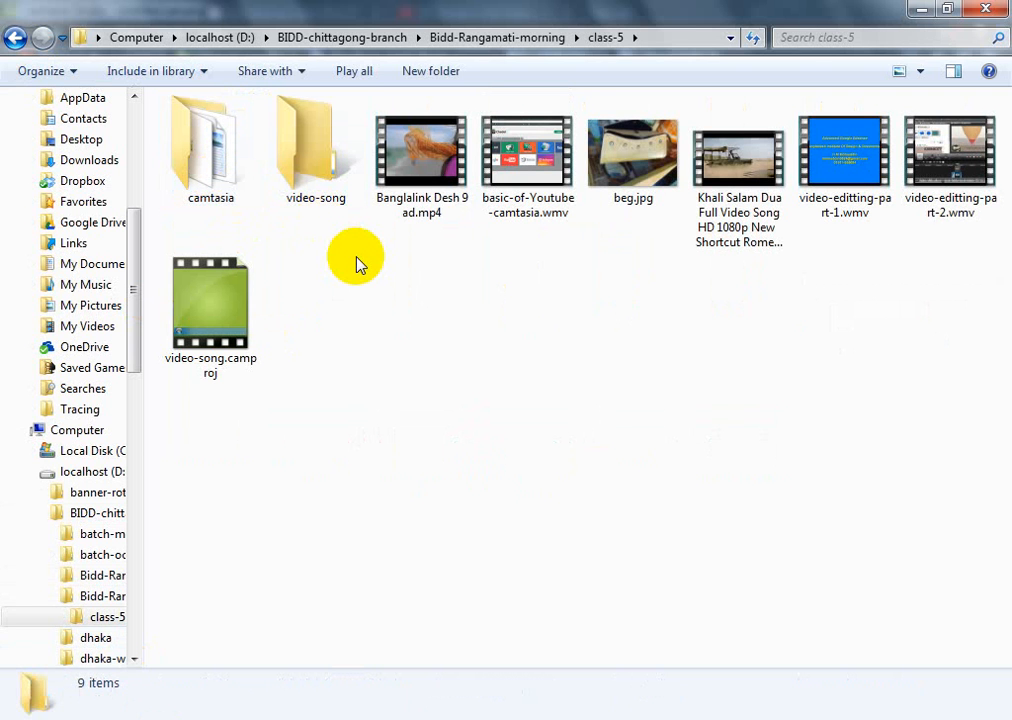
click(447, 180)
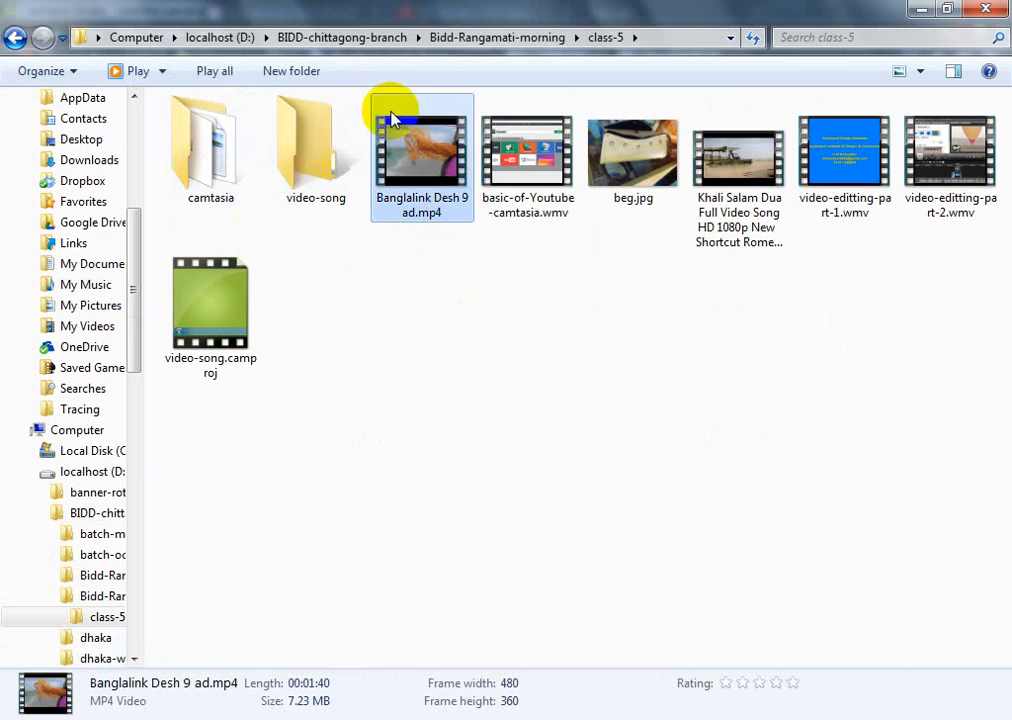
Paste the copied ad video into the Bidd-Rangamati-evening folder
click(20, 38)
click(25, 38)
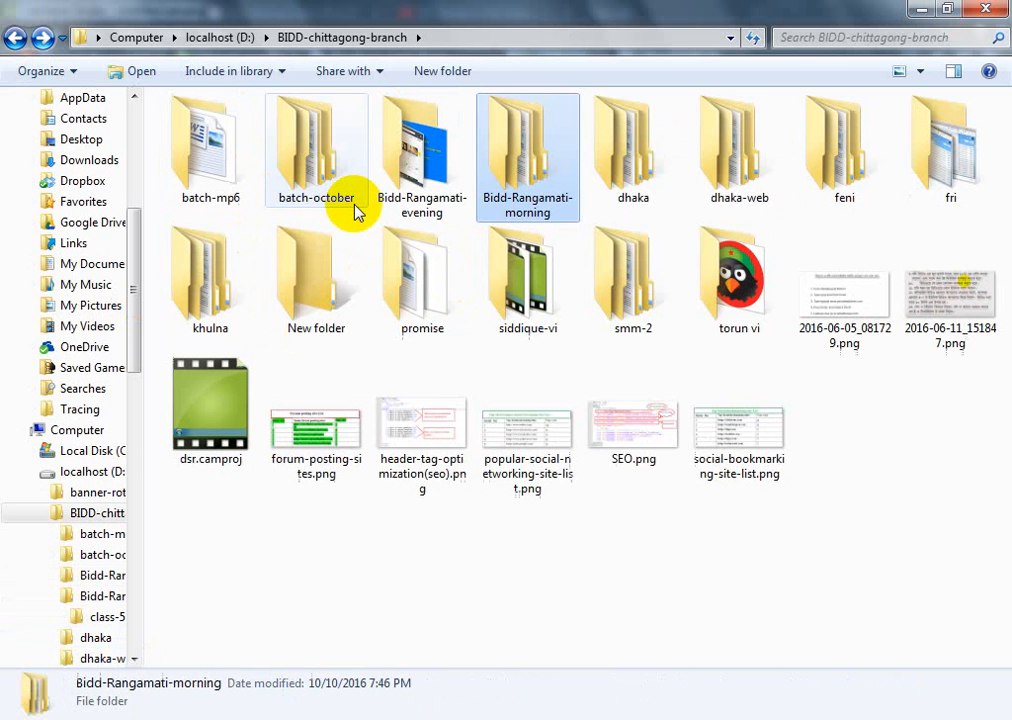
click(364, 175)
click(405, 178)
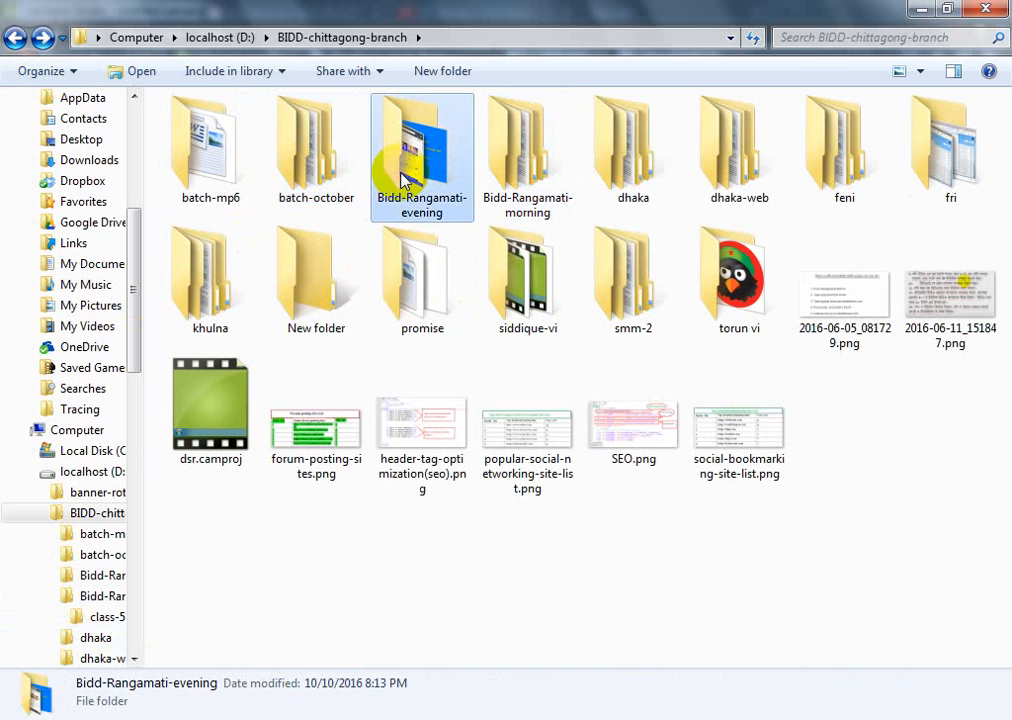
double_click(403, 180)
key(ctrl+v)
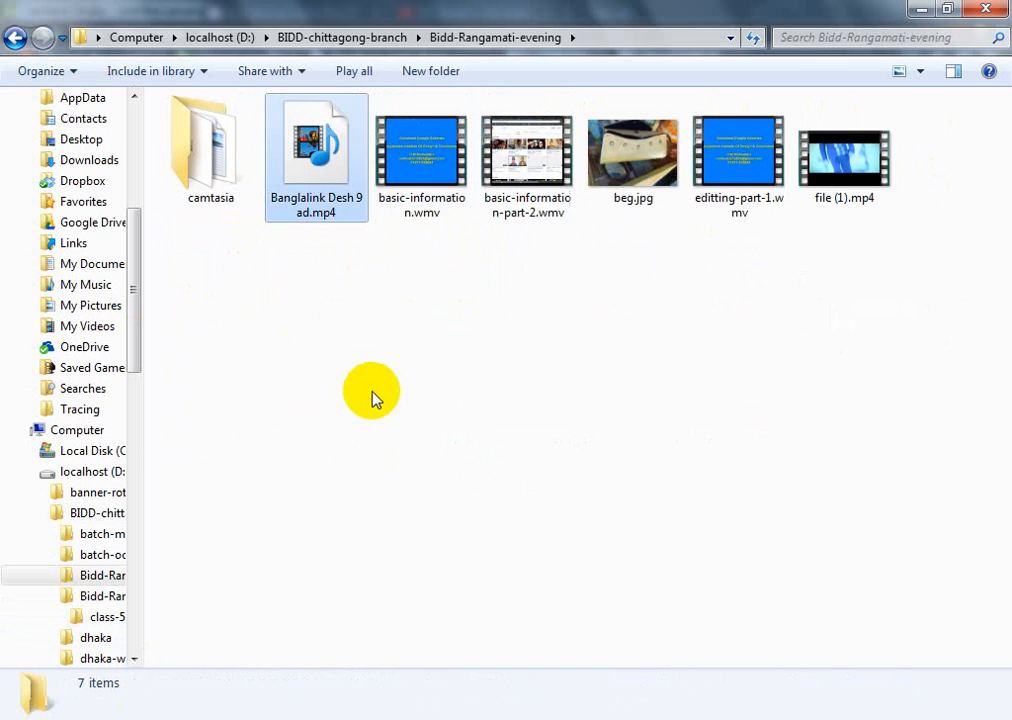
click(371, 398)
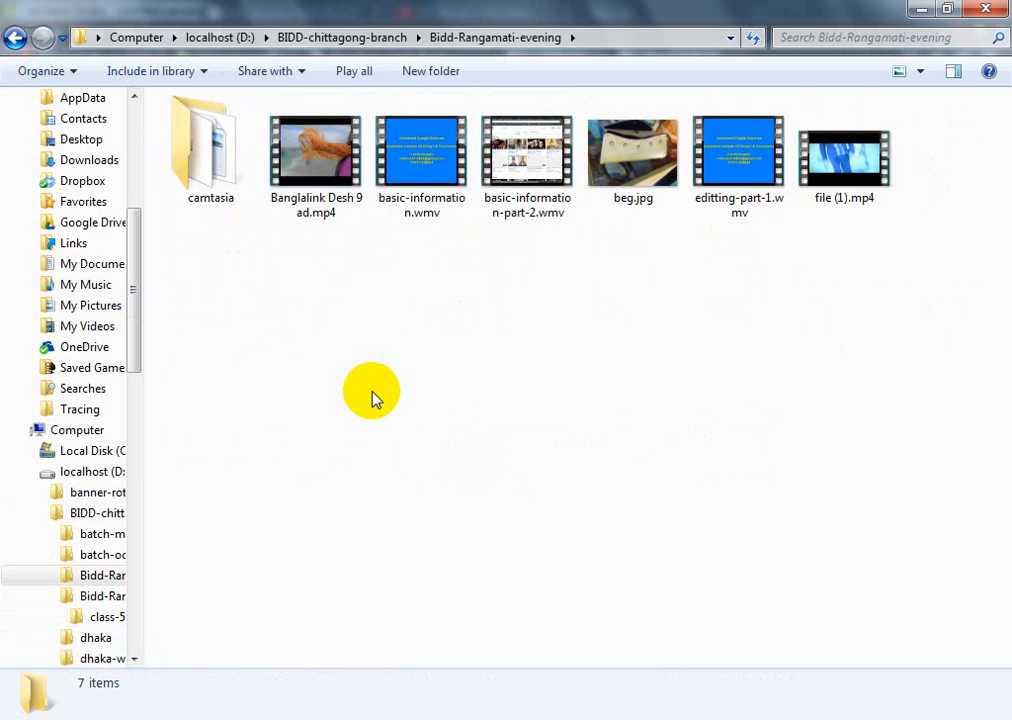
click(298, 205)
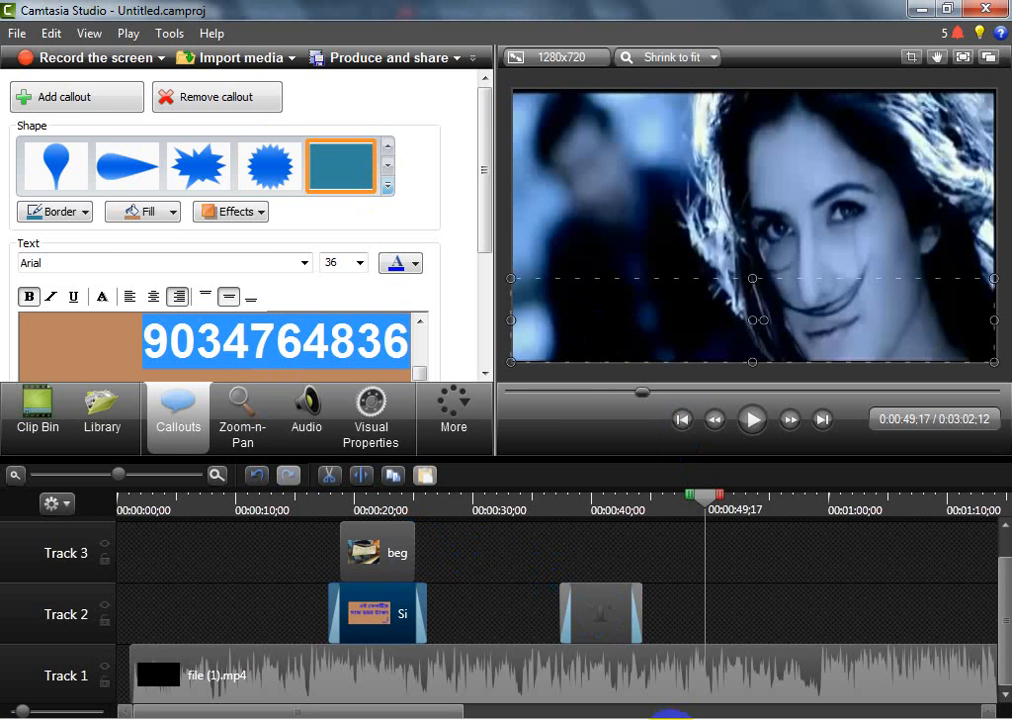
Back in Camtasia Studio, import Banglalink Desh 9 ad.mp4 from the Bidd-Rangamati-evening folder into the Clip Bin
click(670, 717)
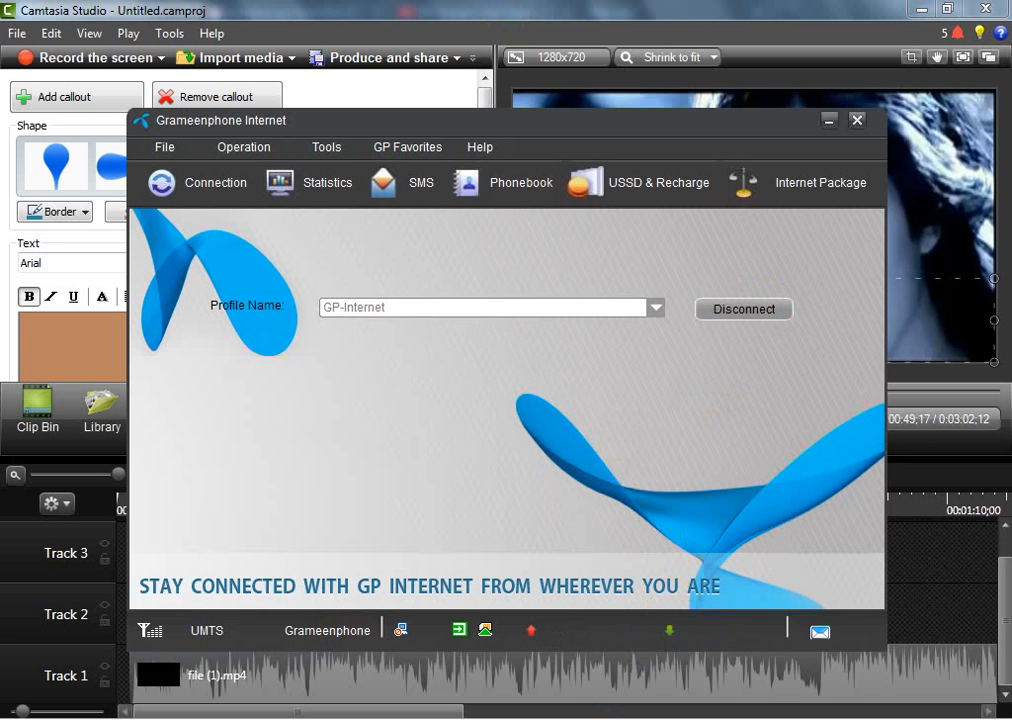
click(734, 712)
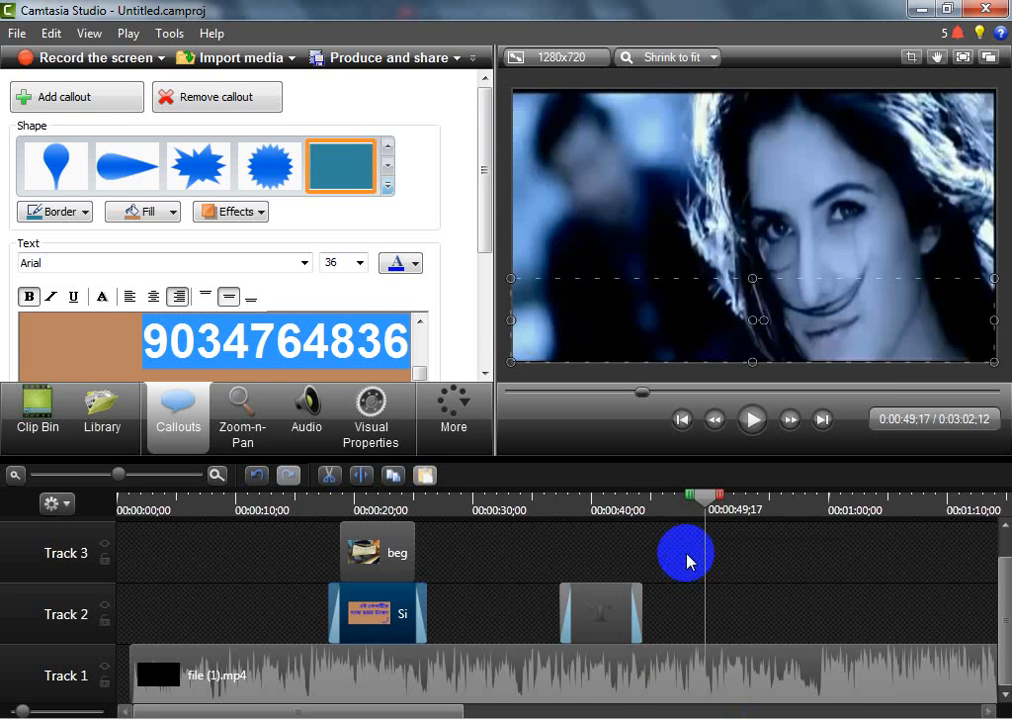
click(55, 423)
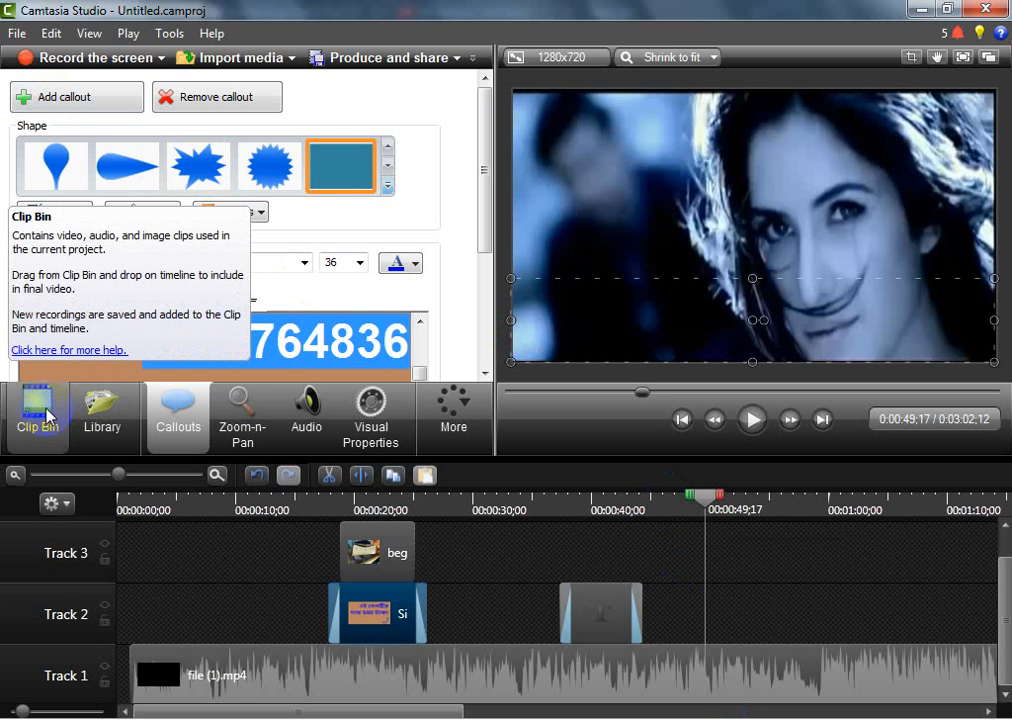
click(50, 415)
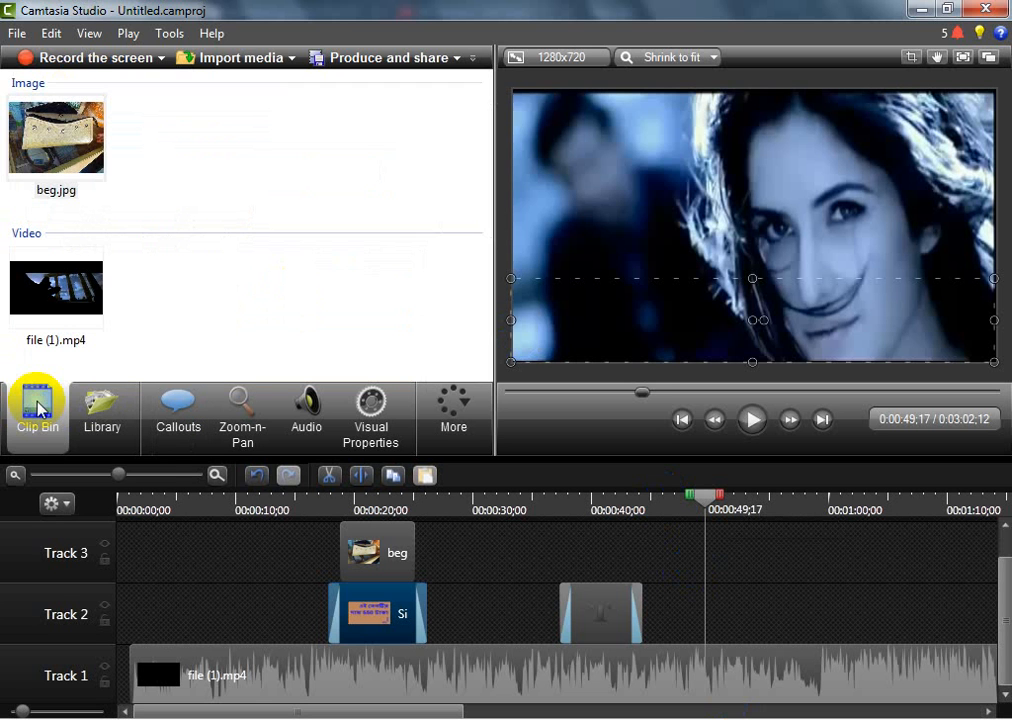
click(292, 58)
click(259, 84)
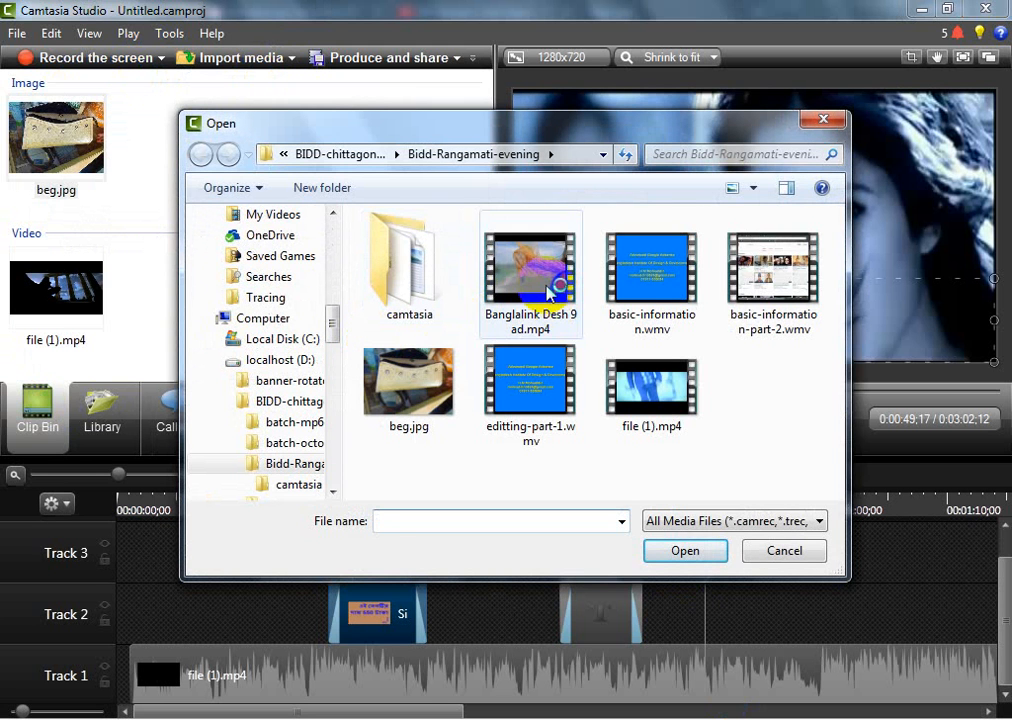
click(548, 290)
click(640, 551)
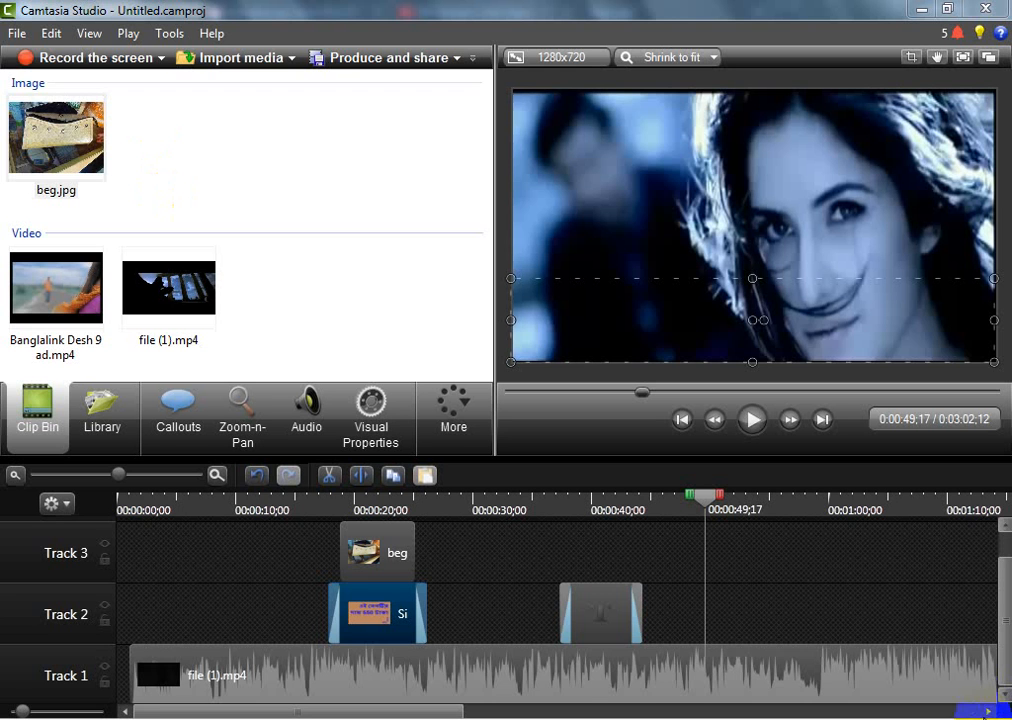
Split the Track 1 video at 0:00:49;17 and move its second part to about 1:12, leaving a gap
click(745, 676)
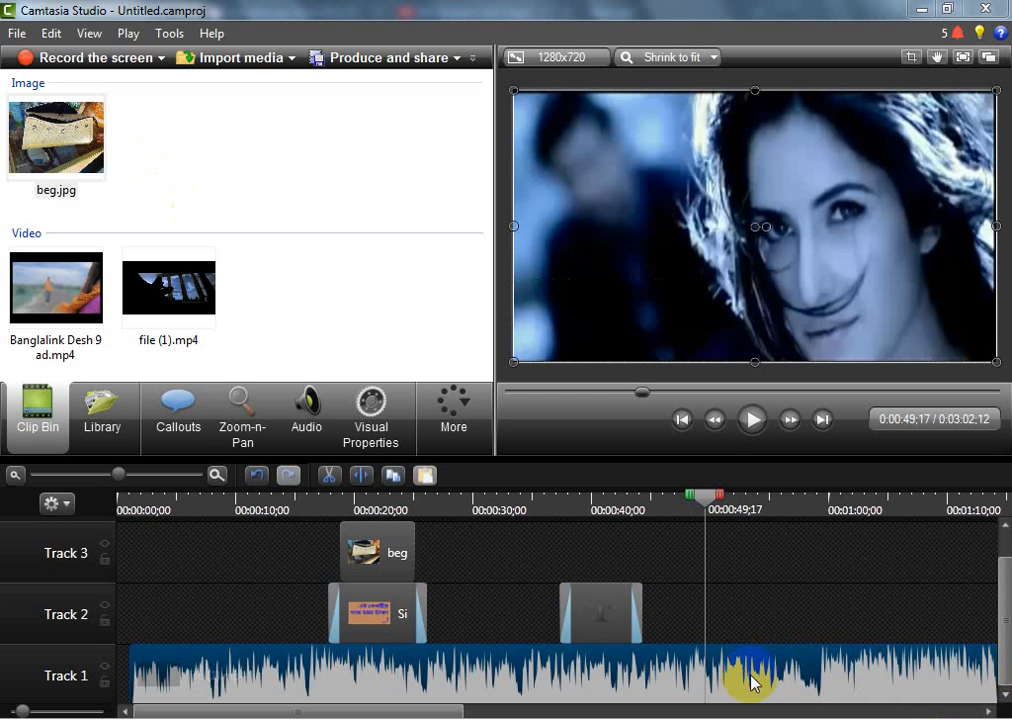
click(722, 492)
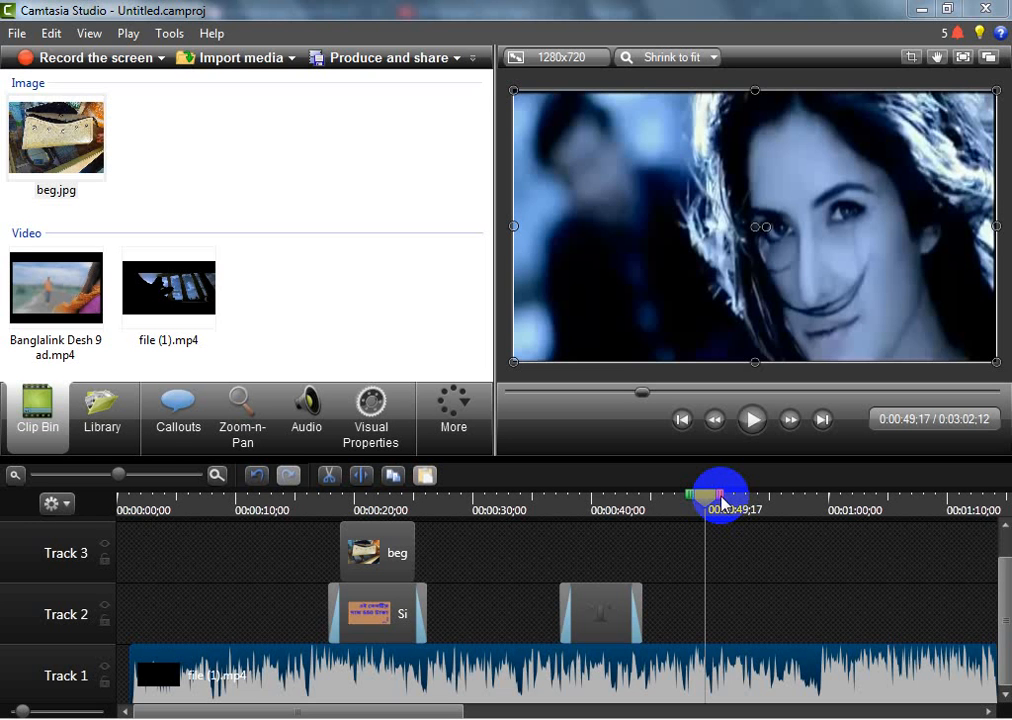
click(689, 644)
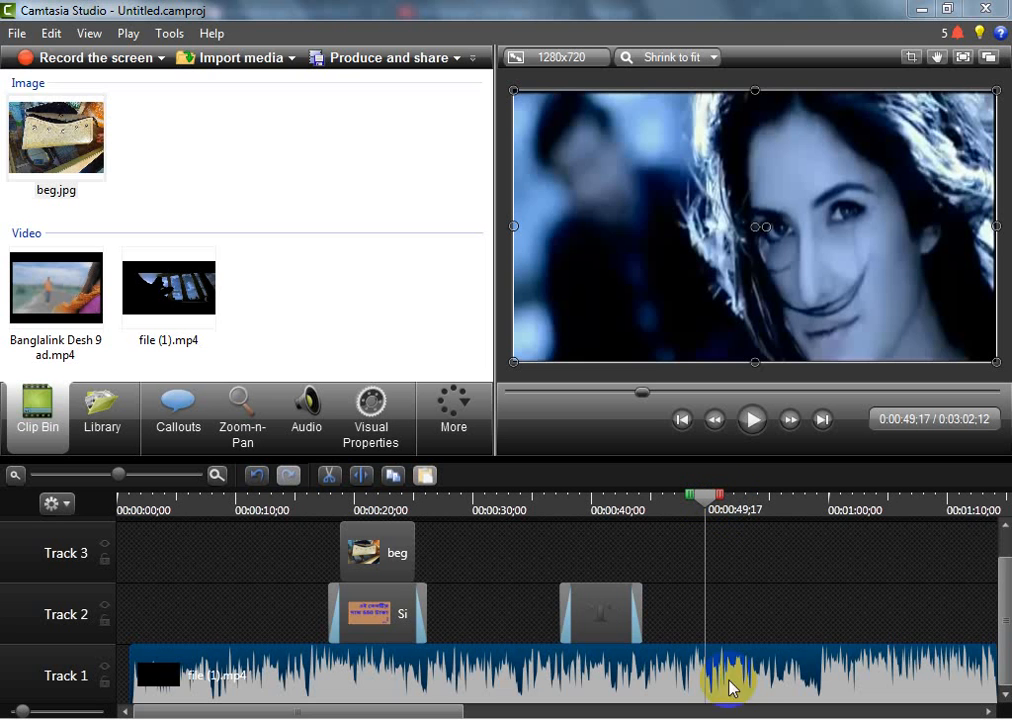
click(362, 476)
click(740, 678)
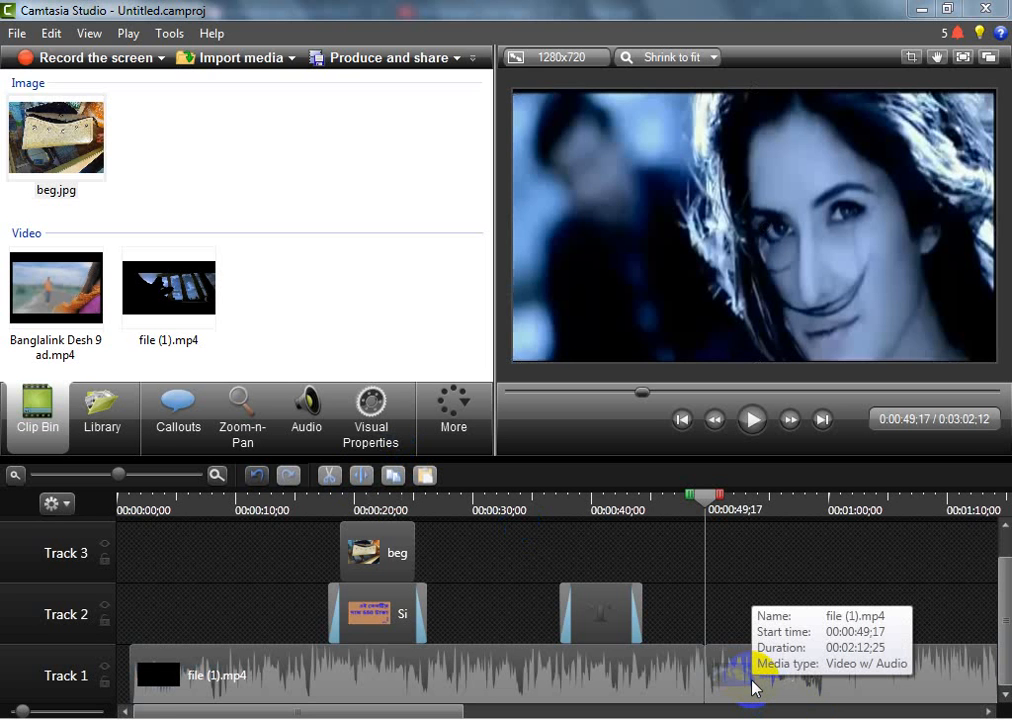
drag(752, 682, 1005, 668)
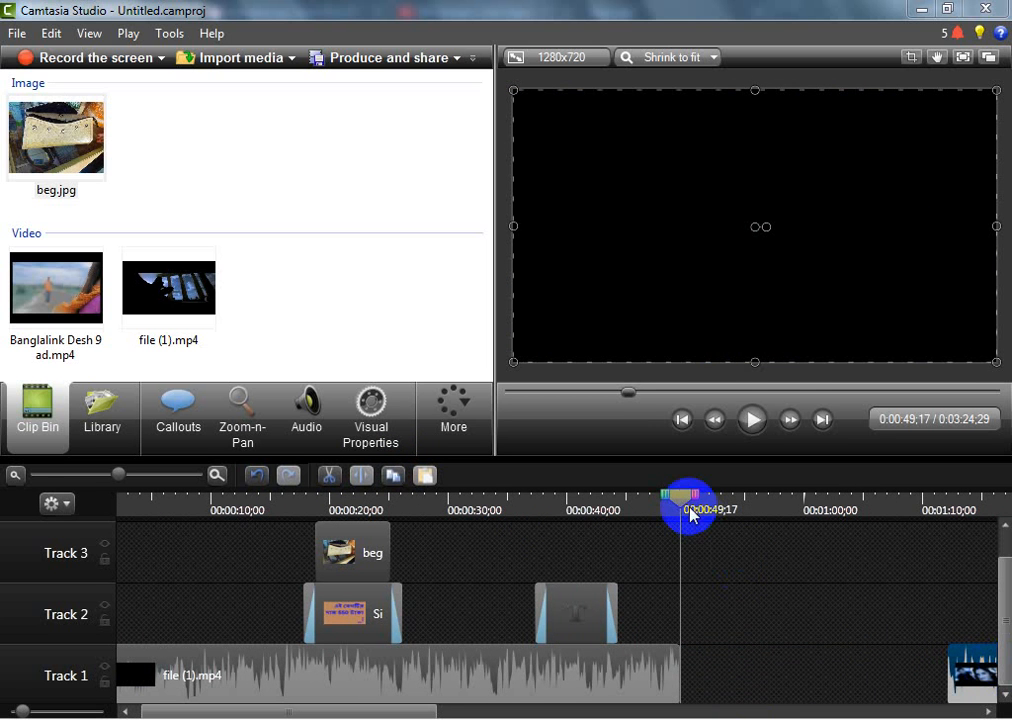
Play through the gap in Track 1 to check it, and return the playhead to 0:00:49;17
drag(686, 505, 657, 503)
click(757, 428)
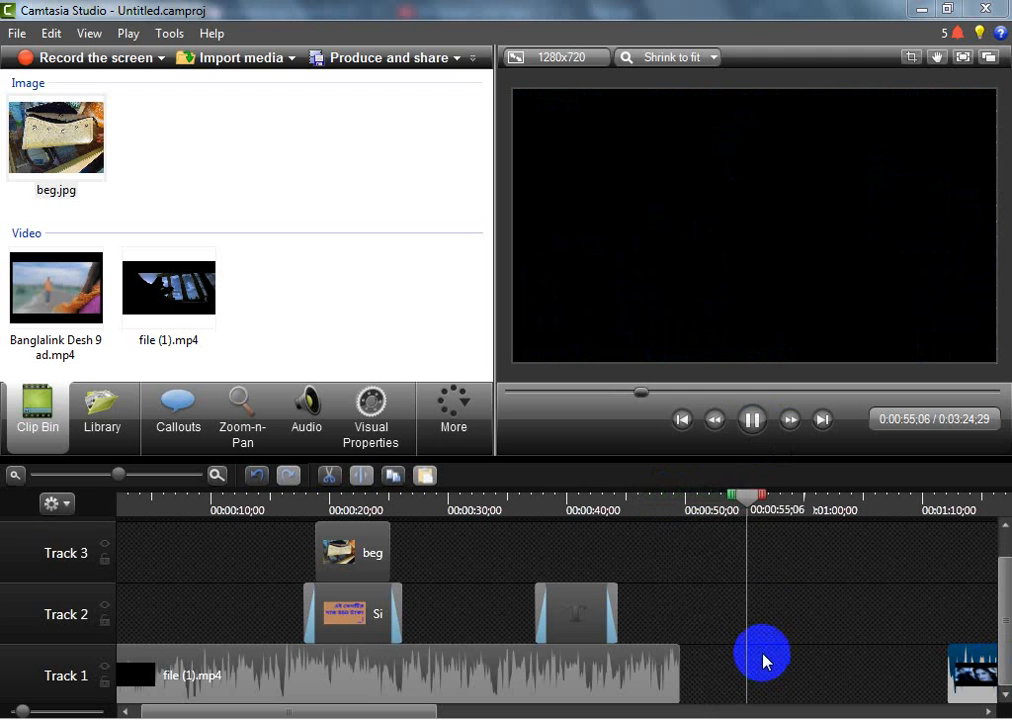
click(751, 419)
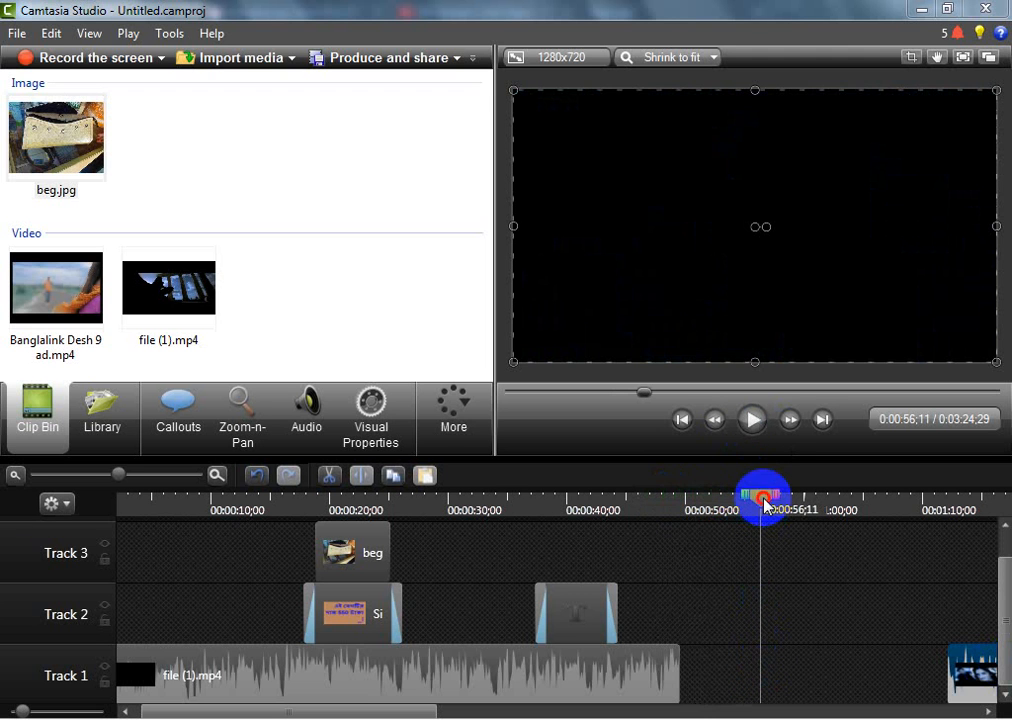
drag(764, 497, 686, 517)
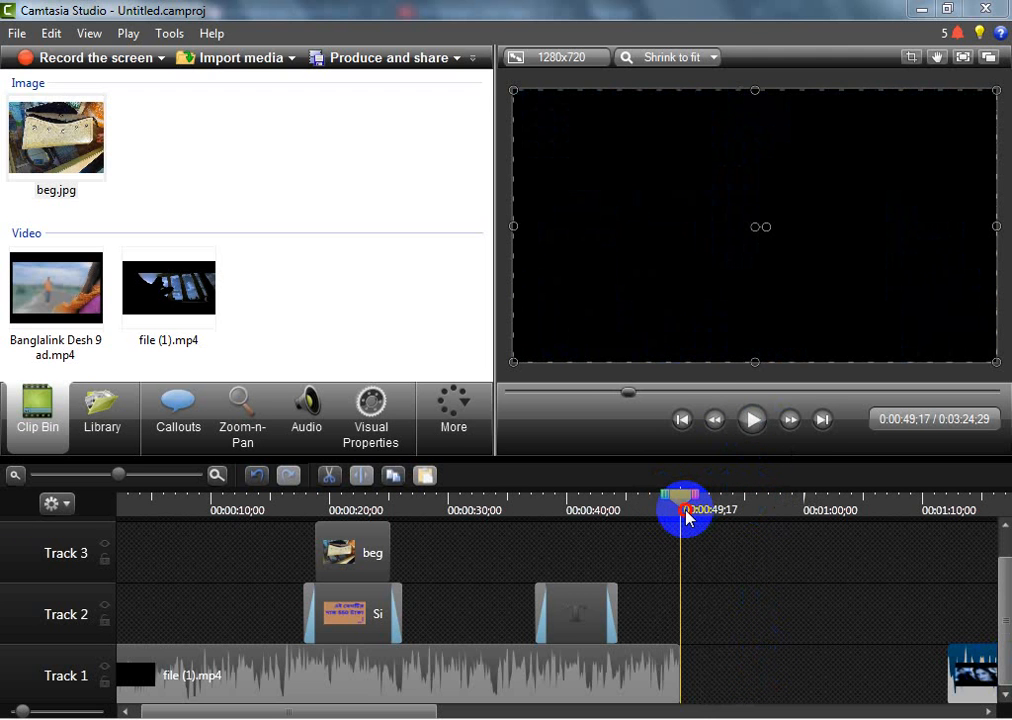
Place the Banglalink Desh 9 ad.mp4 clip on Track 2 at the start of the gap, at about 0:00:49;20
click(85, 152)
click(20, 286)
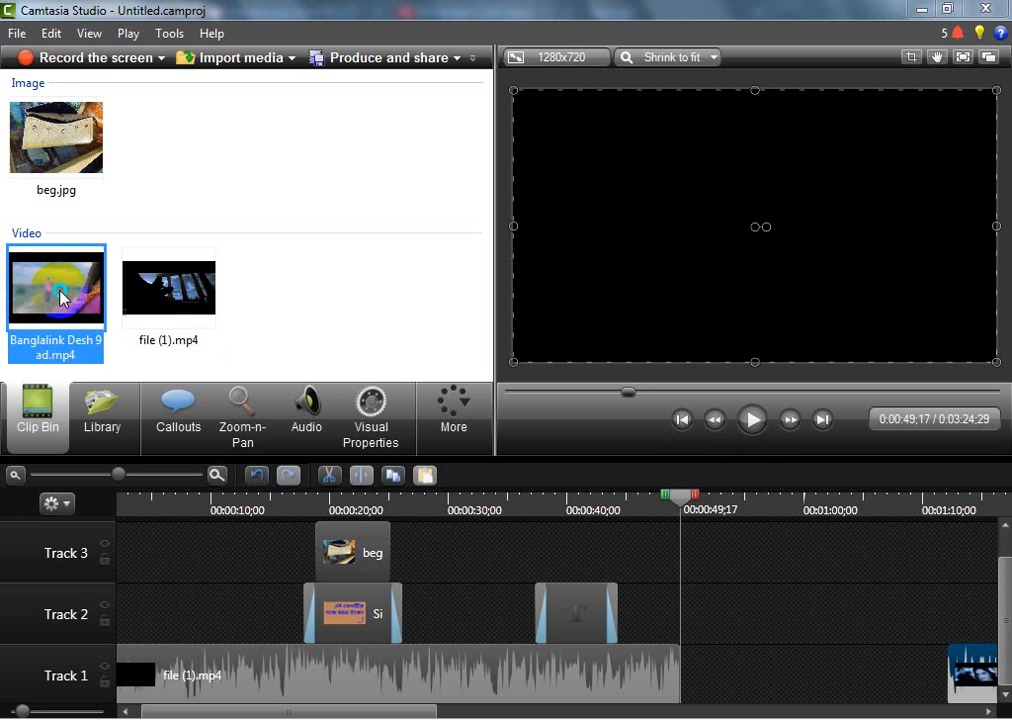
right_click(50, 289)
click(302, 262)
drag(57, 287, 677, 592)
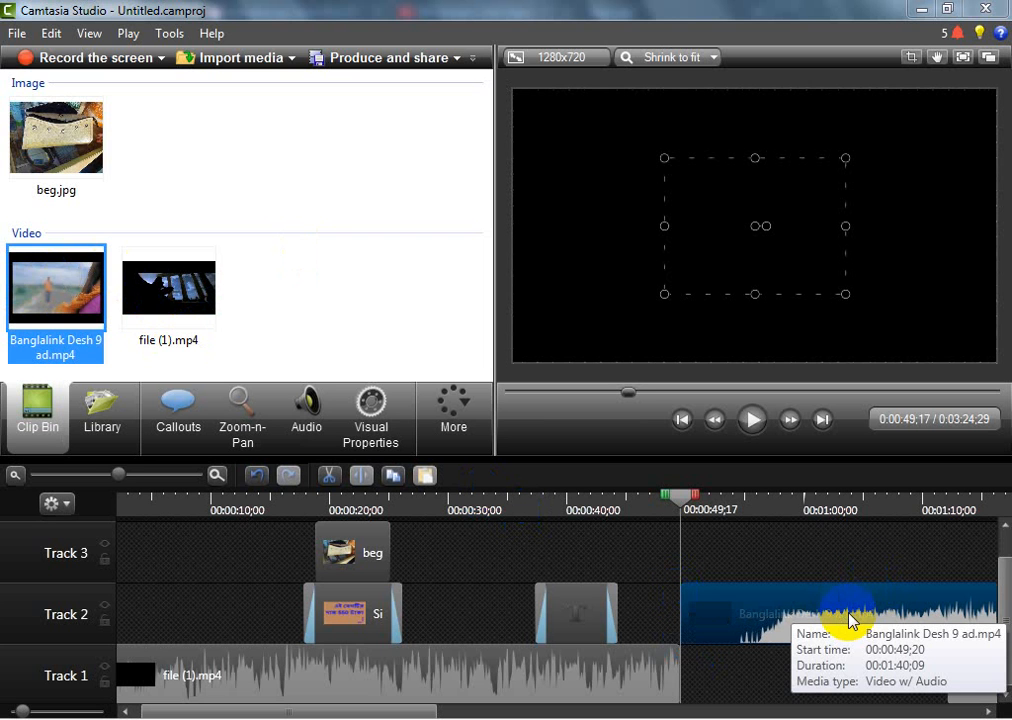
Play the ad clip past its black opening and split it at 0:00:55;03
click(755, 420)
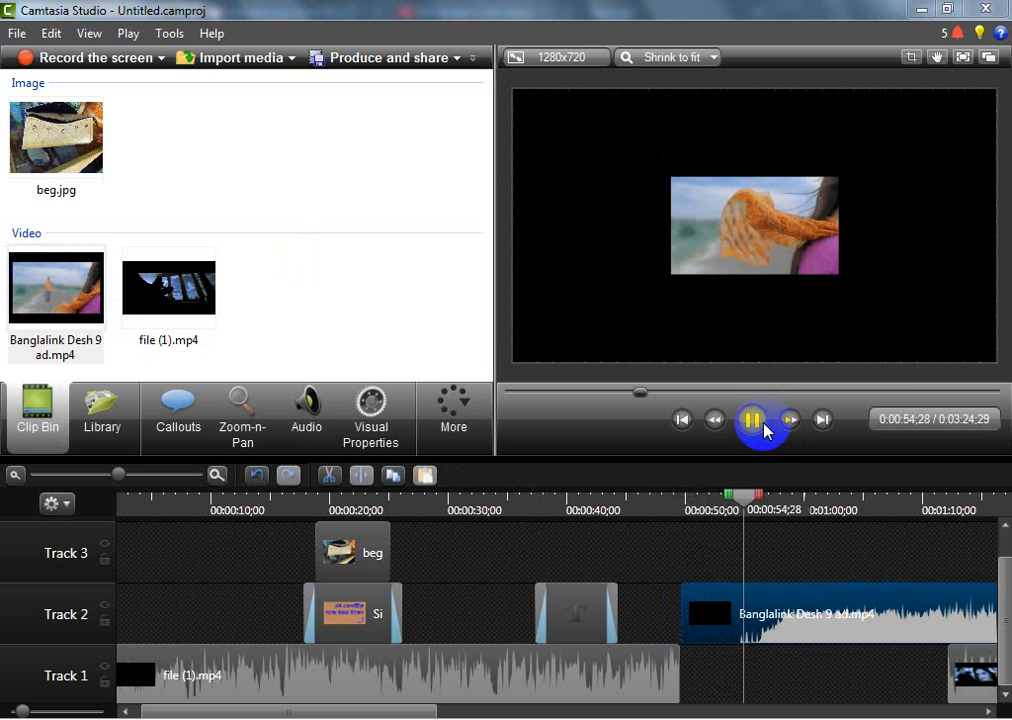
click(765, 430)
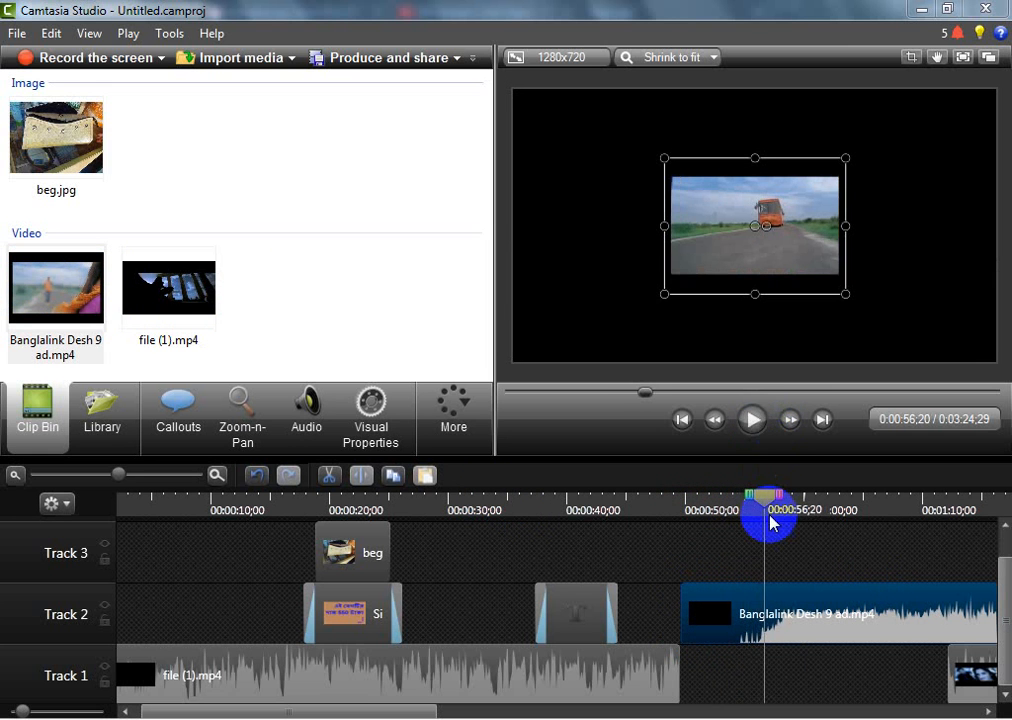
mouse_move(760, 497)
mouse_down()
mouse_move(745, 512)
mouse_move(733, 506)
mouse_move(753, 516)
mouse_up()
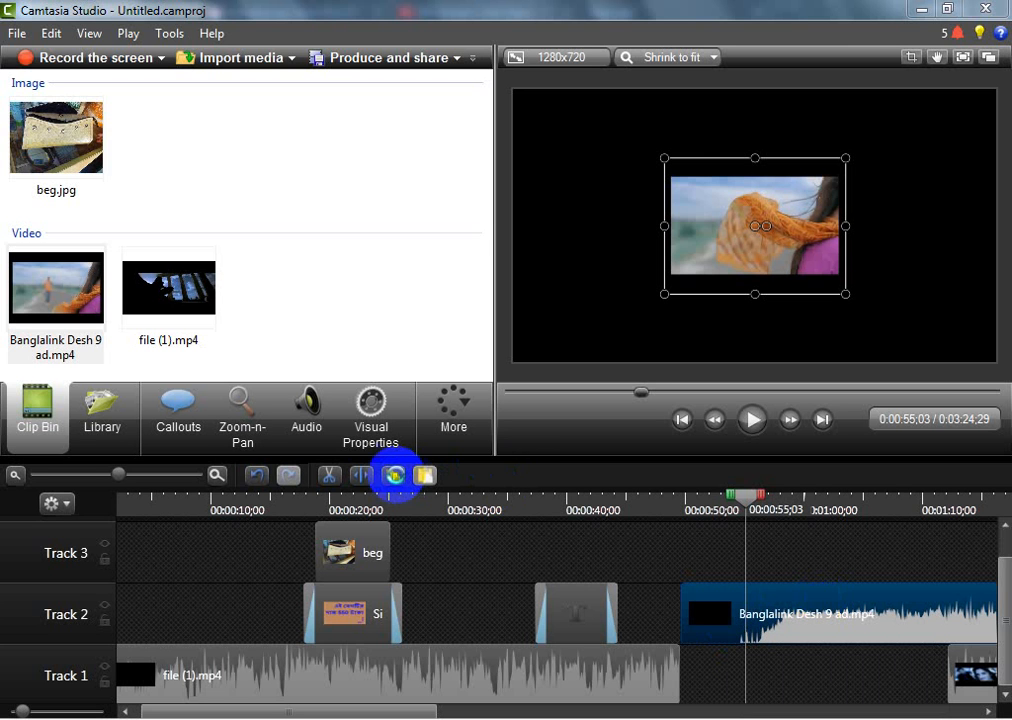
click(362, 476)
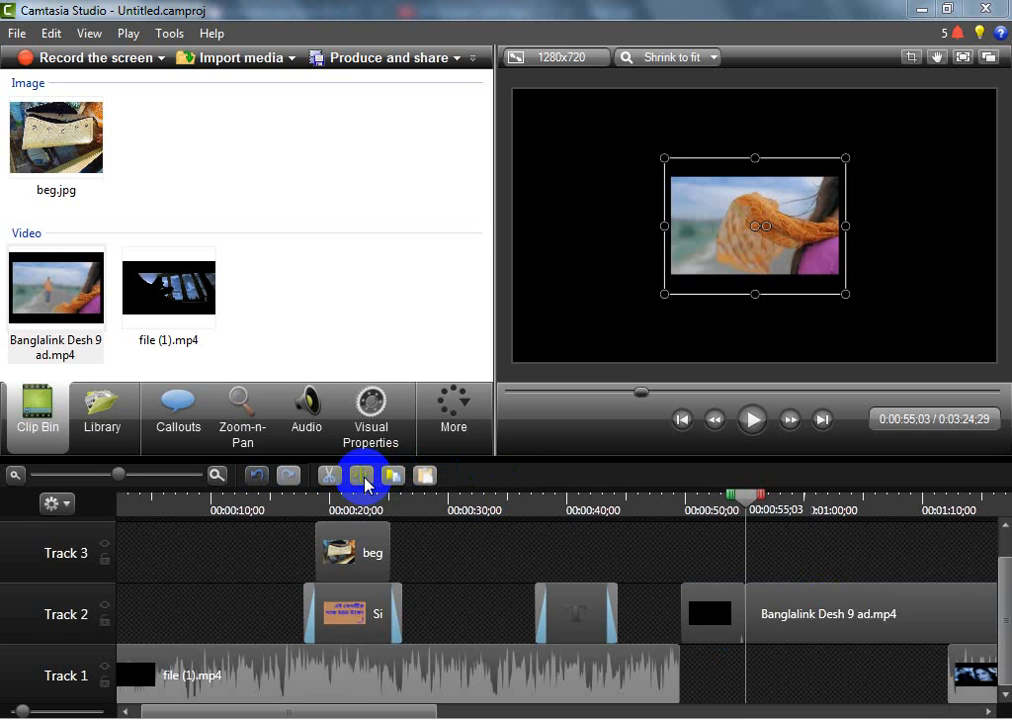
Delete the ad's black opening segment and move the remaining ad clip to the start of the gap at 0:00:49;17
click(813, 617)
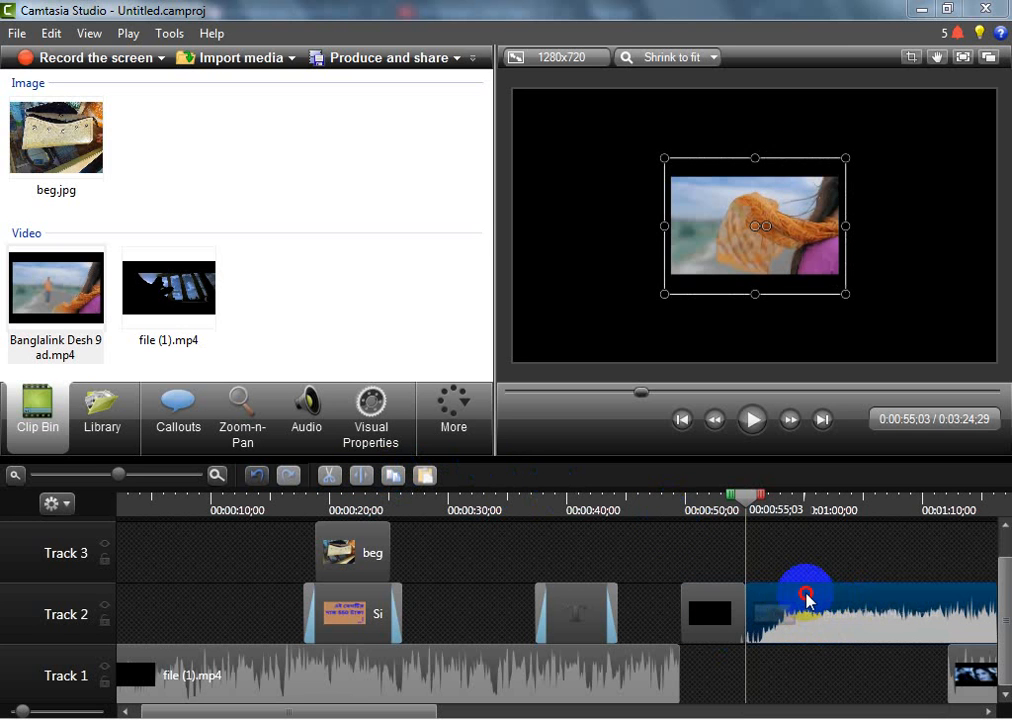
click(724, 612)
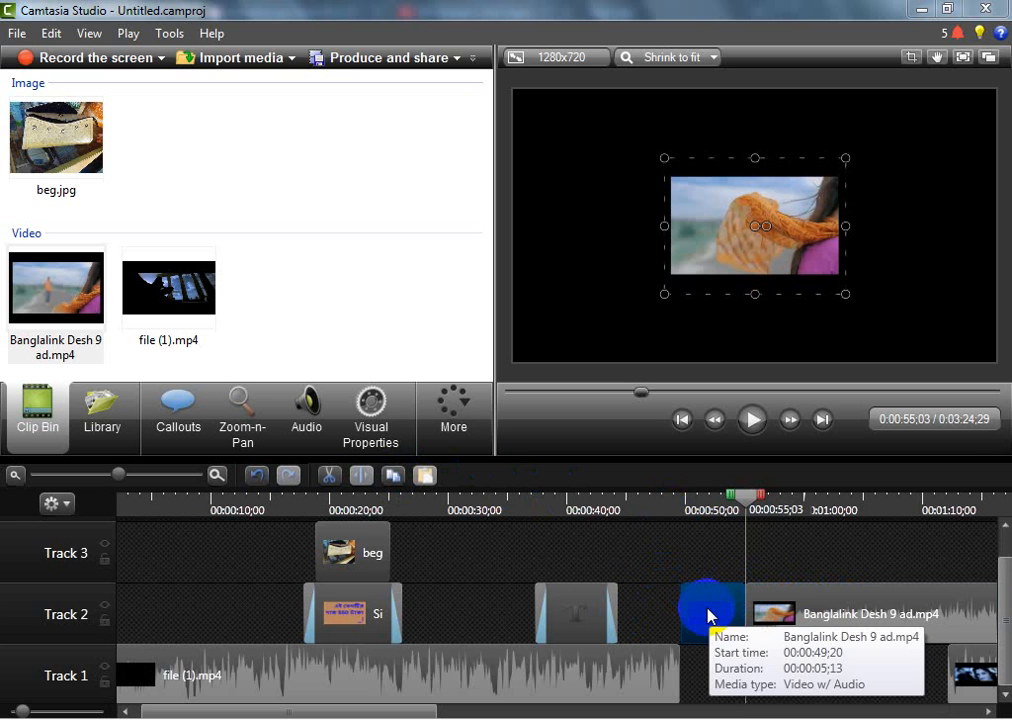
click(708, 612)
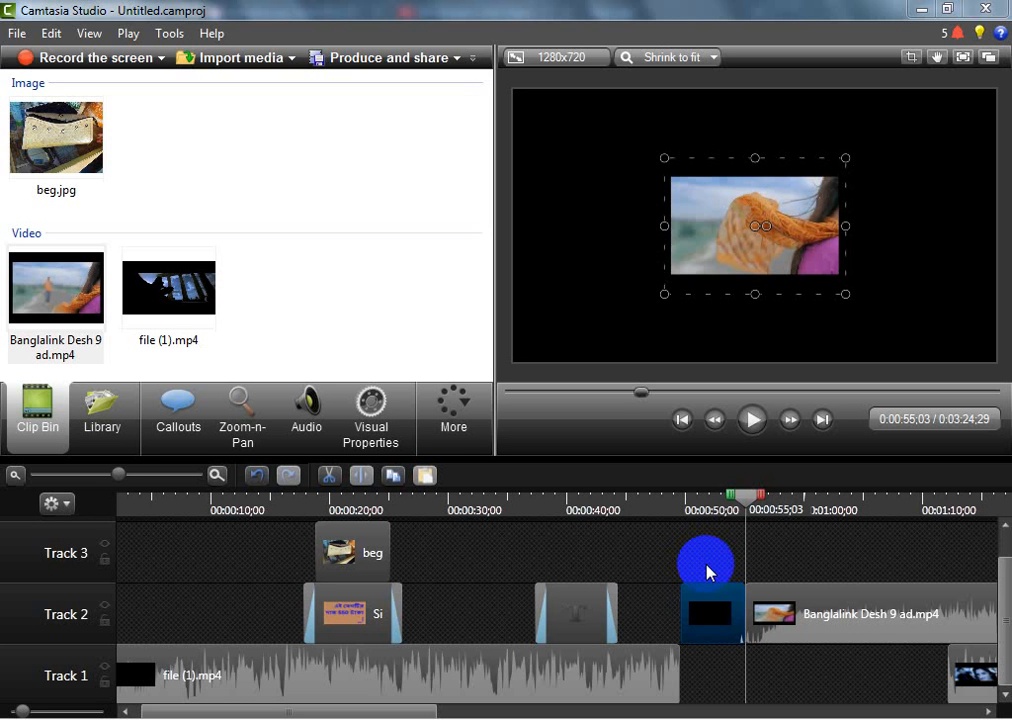
key(Delete)
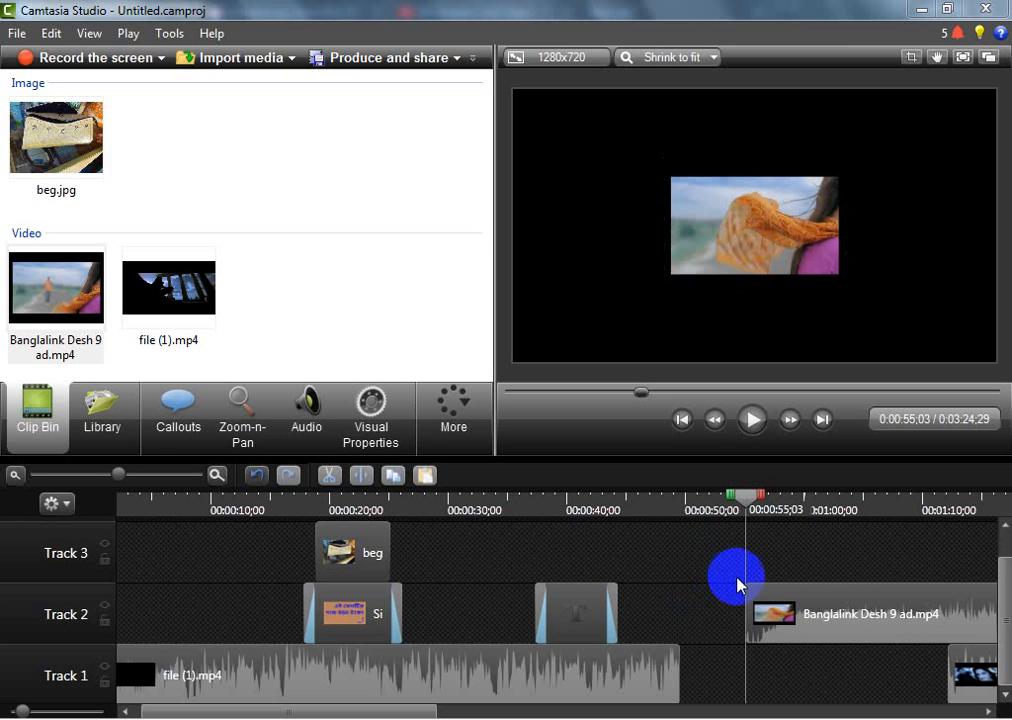
drag(858, 612, 786, 612)
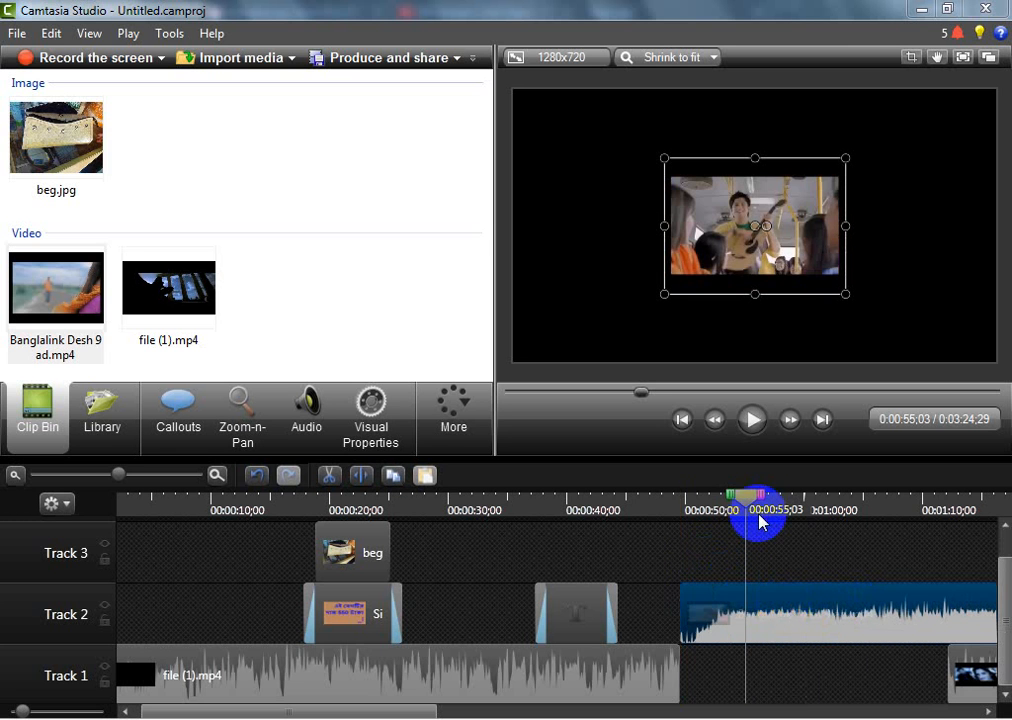
drag(752, 497, 673, 497)
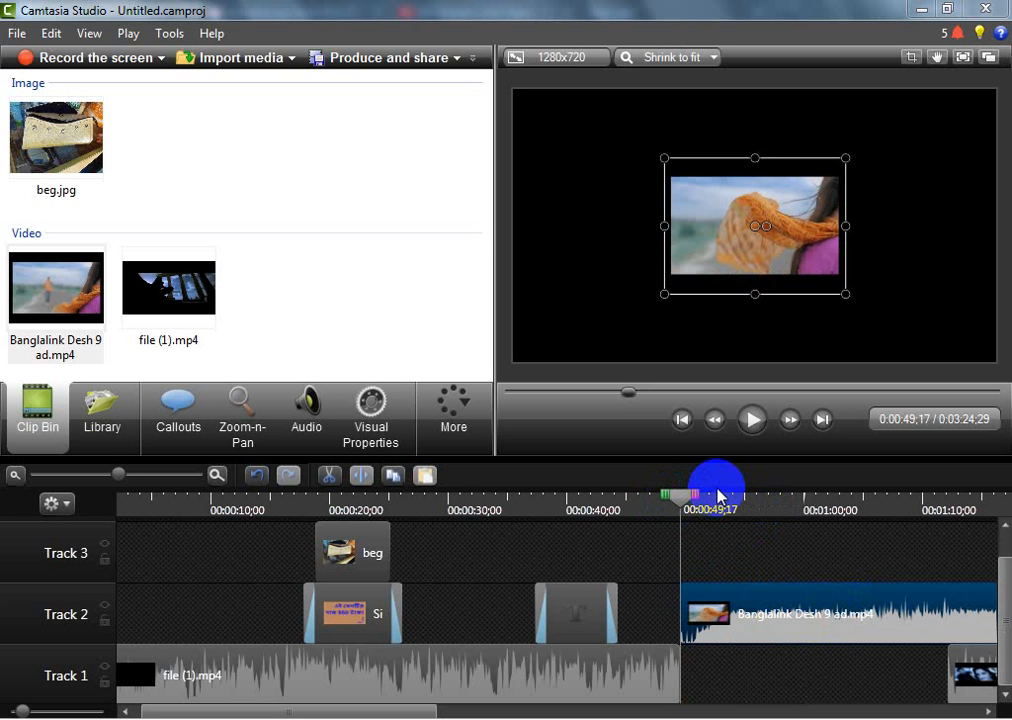
Play the ad clip to the bus scene at 0:00:51;15 and stretch it to fill the whole canvas
click(760, 420)
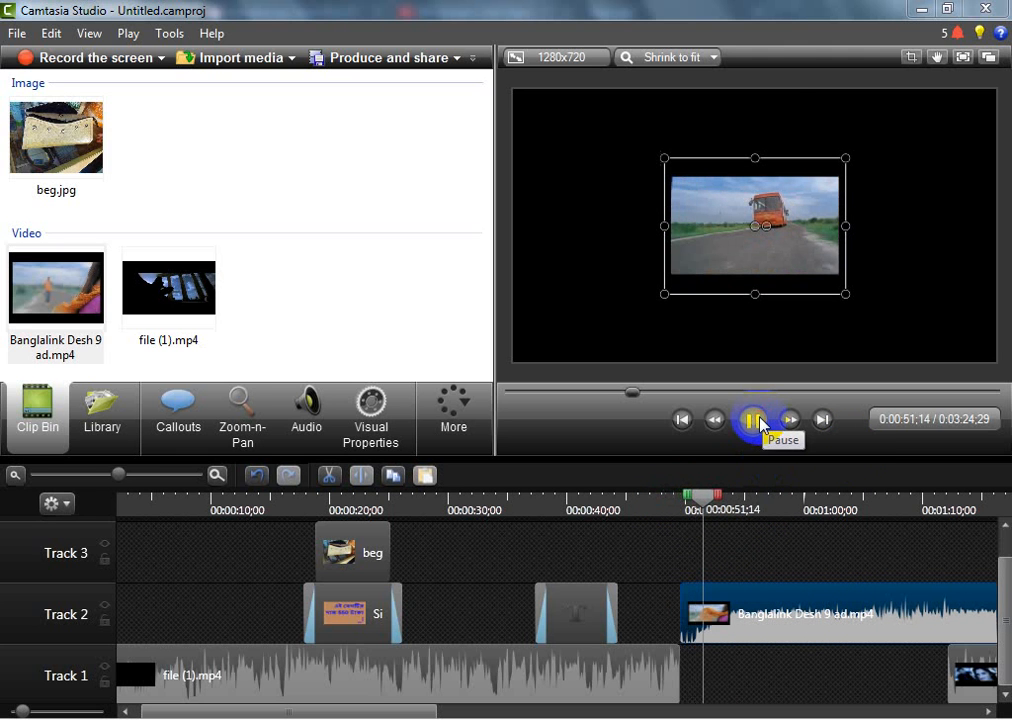
click(760, 420)
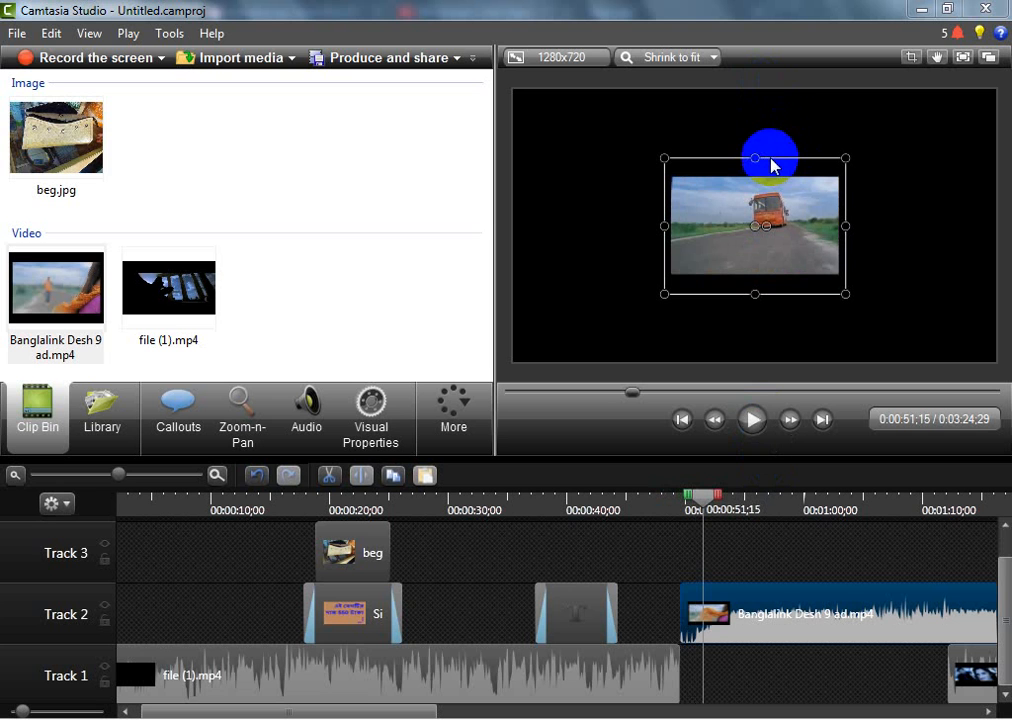
drag(755, 157, 768, 90)
drag(665, 194, 516, 196)
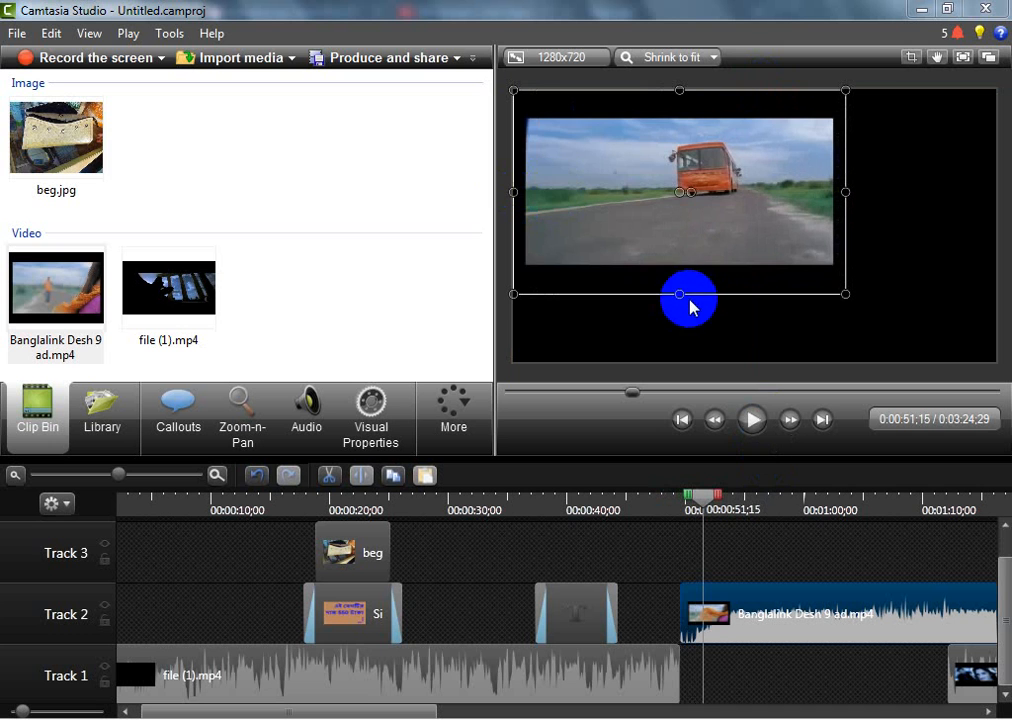
drag(681, 294, 692, 356)
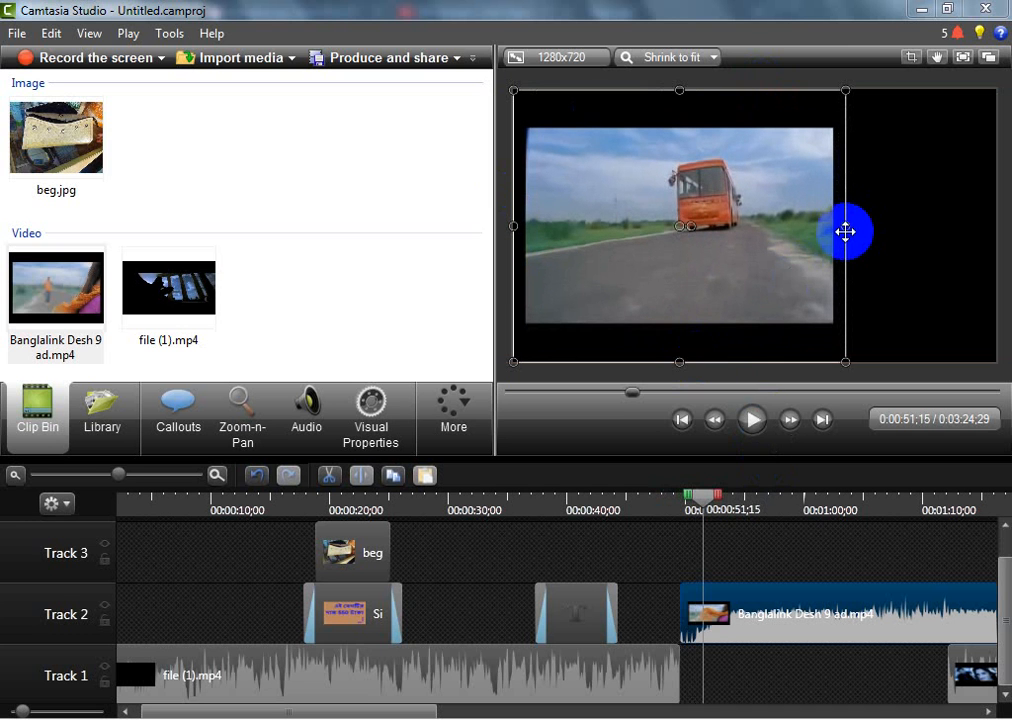
drag(846, 232, 996, 228)
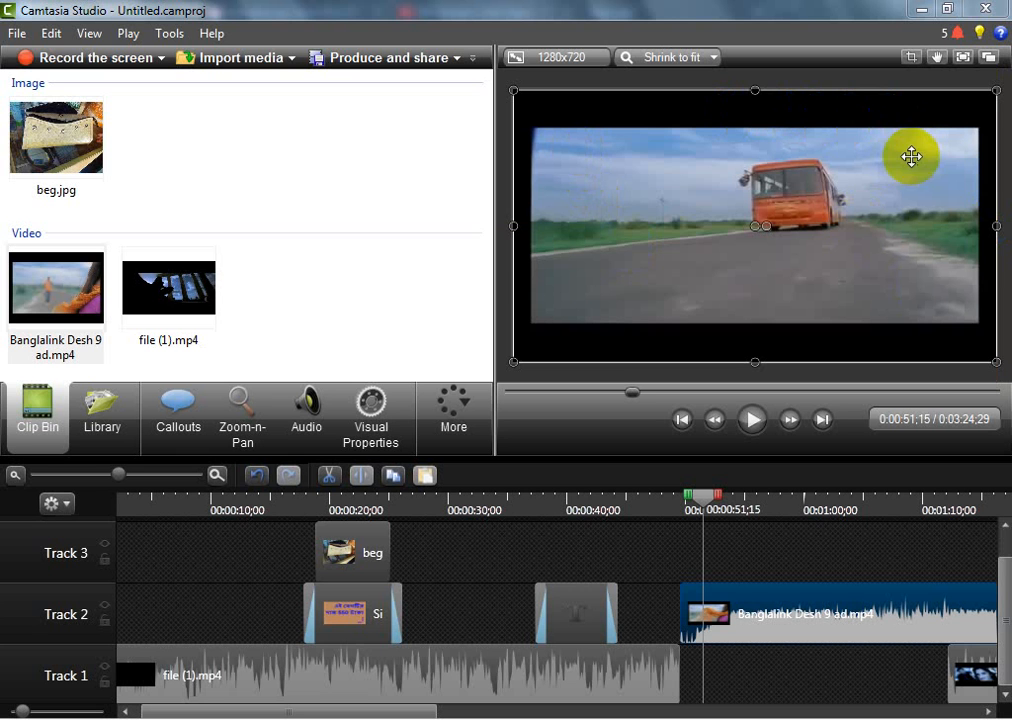
Crop the black borders off all four sides of the ad clip, leaving only its picture area
click(910, 58)
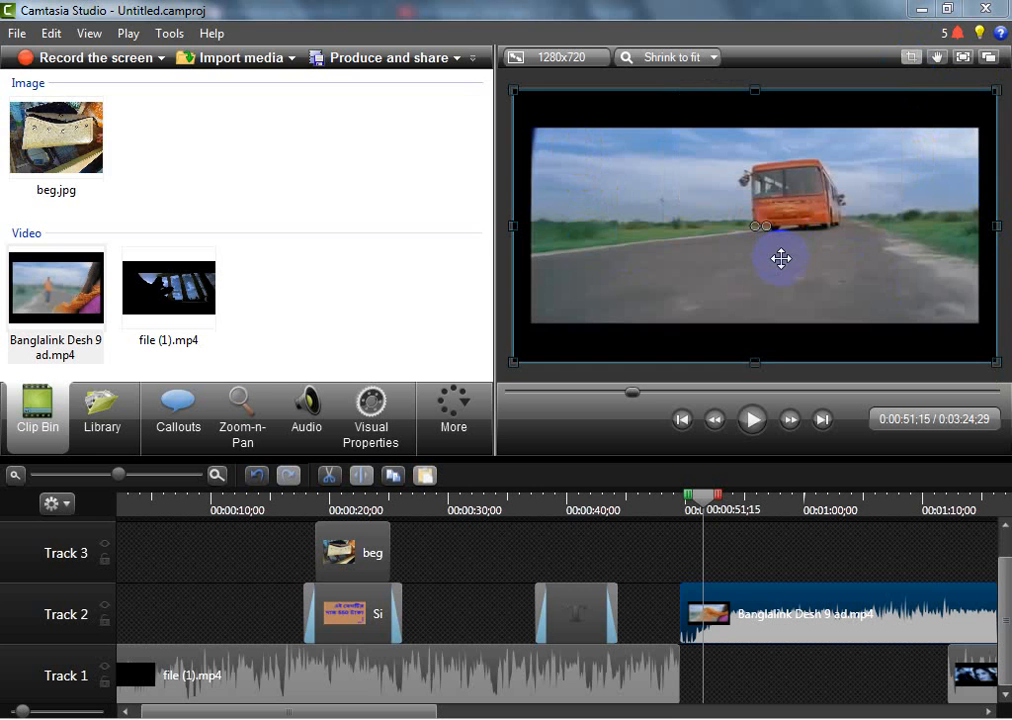
click(873, 146)
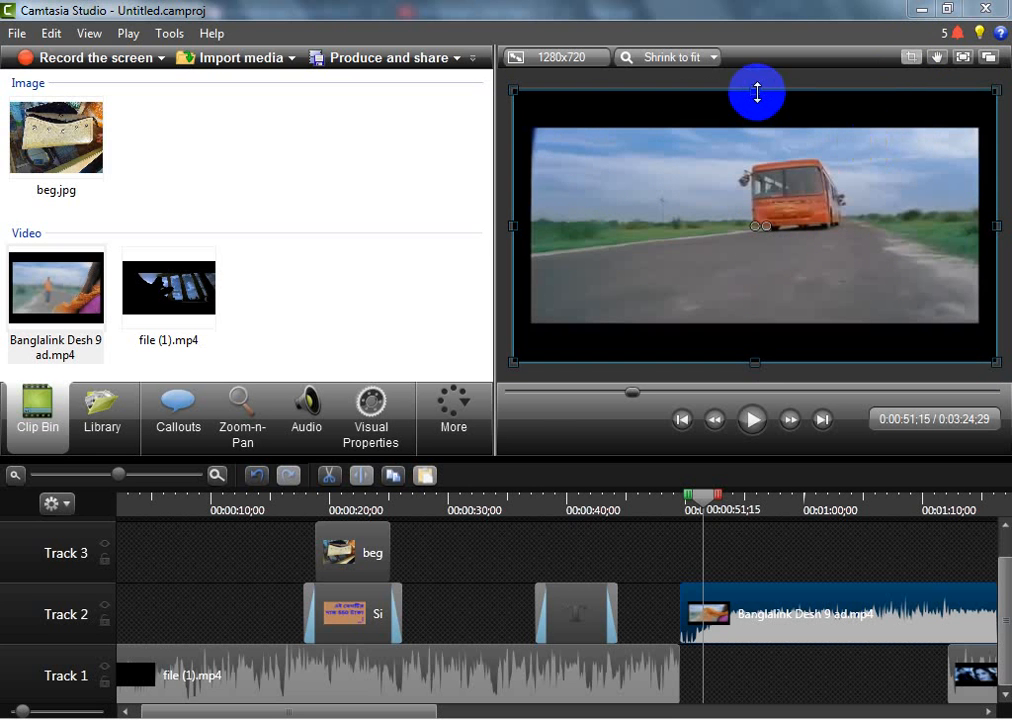
drag(757, 92, 761, 129)
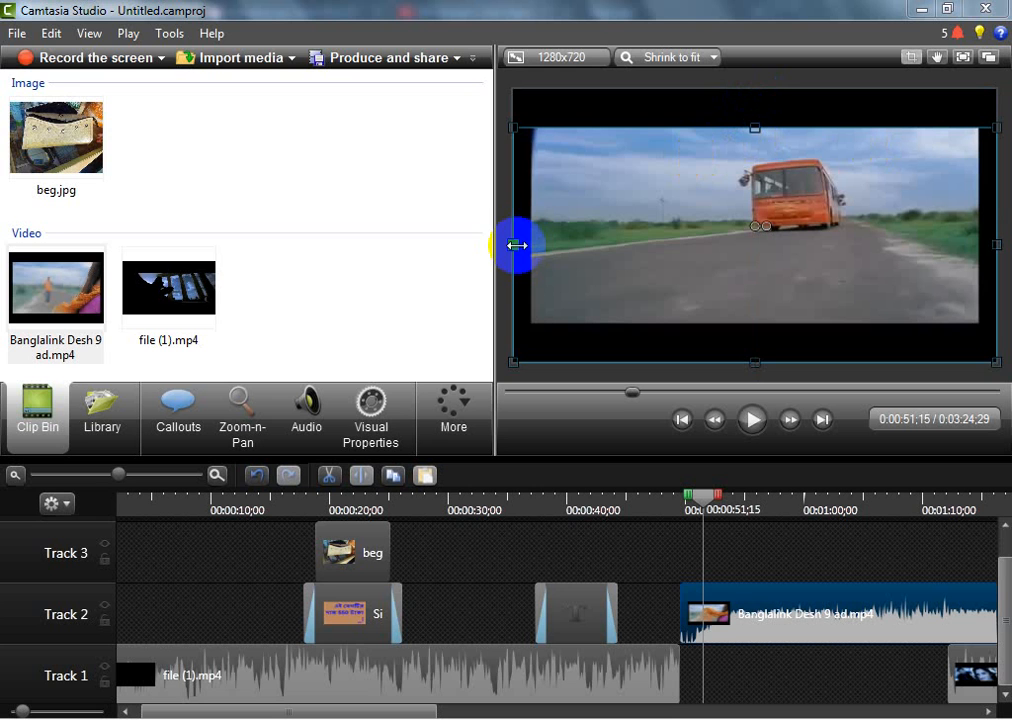
drag(517, 245, 533, 242)
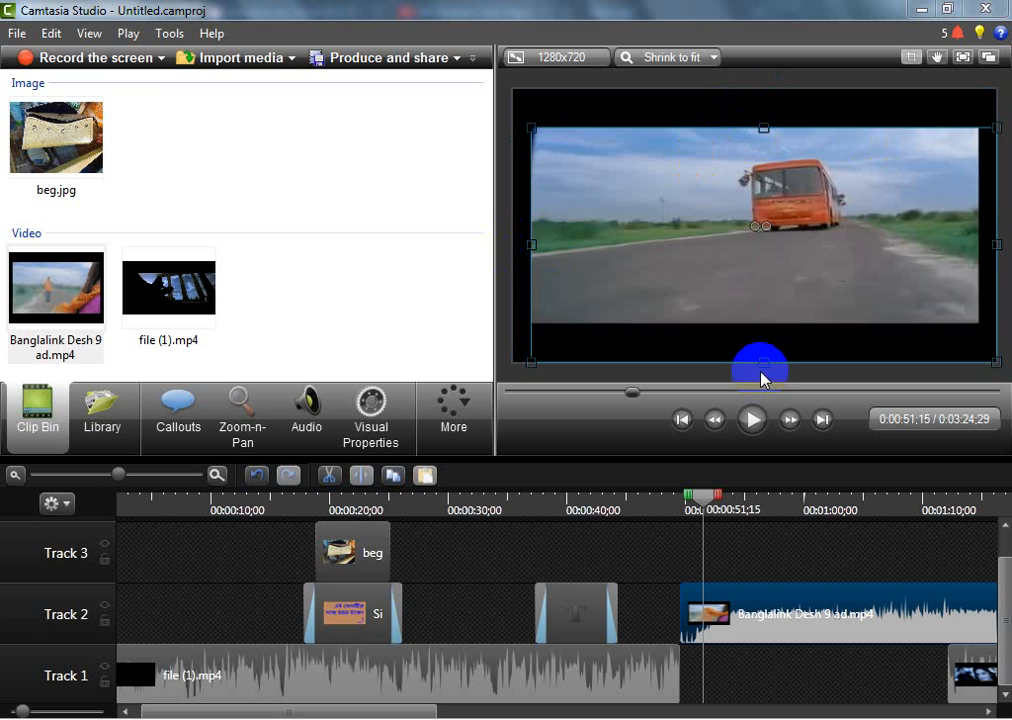
drag(760, 372, 777, 320)
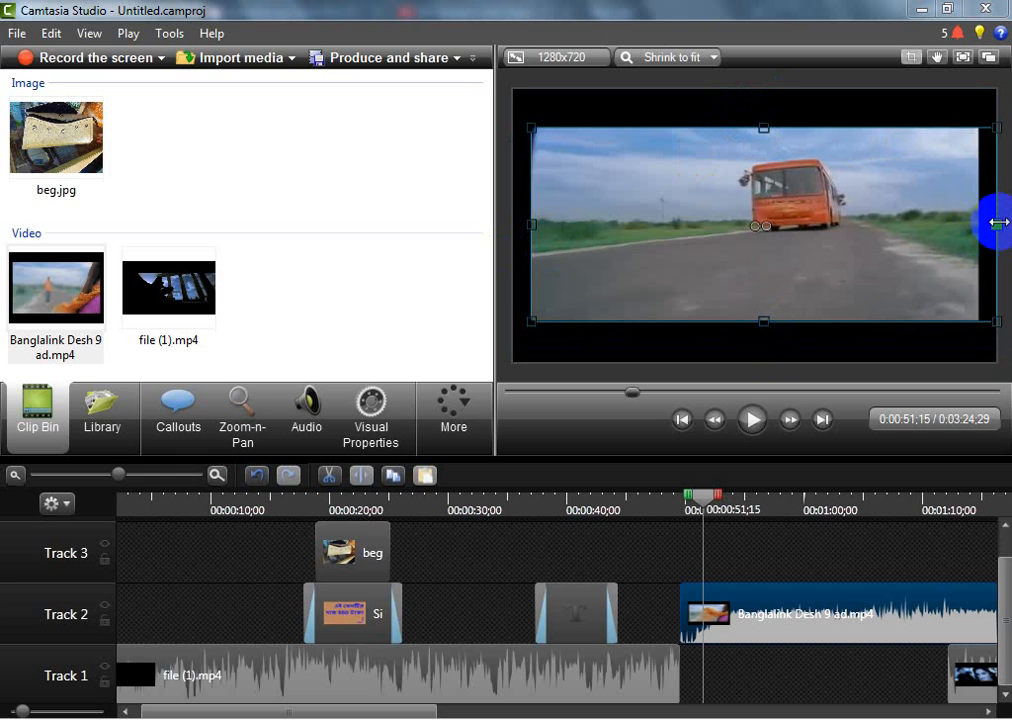
drag(997, 222, 984, 228)
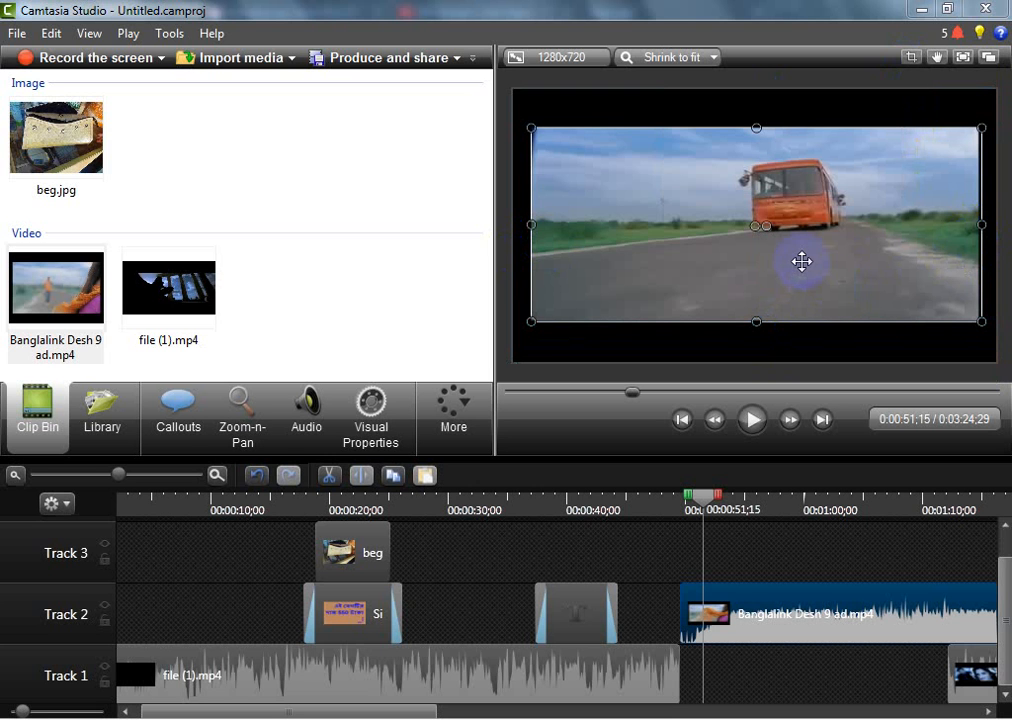
Stretch the cropped ad clip out to all four edges of the canvas
drag(757, 127, 762, 89)
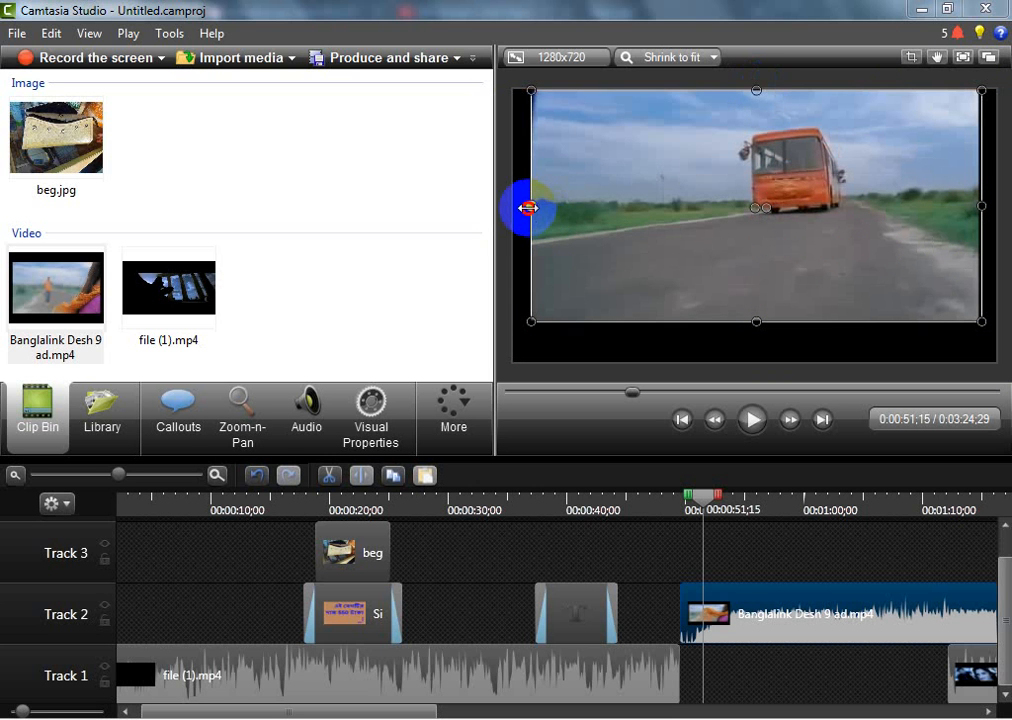
drag(529, 208, 512, 206)
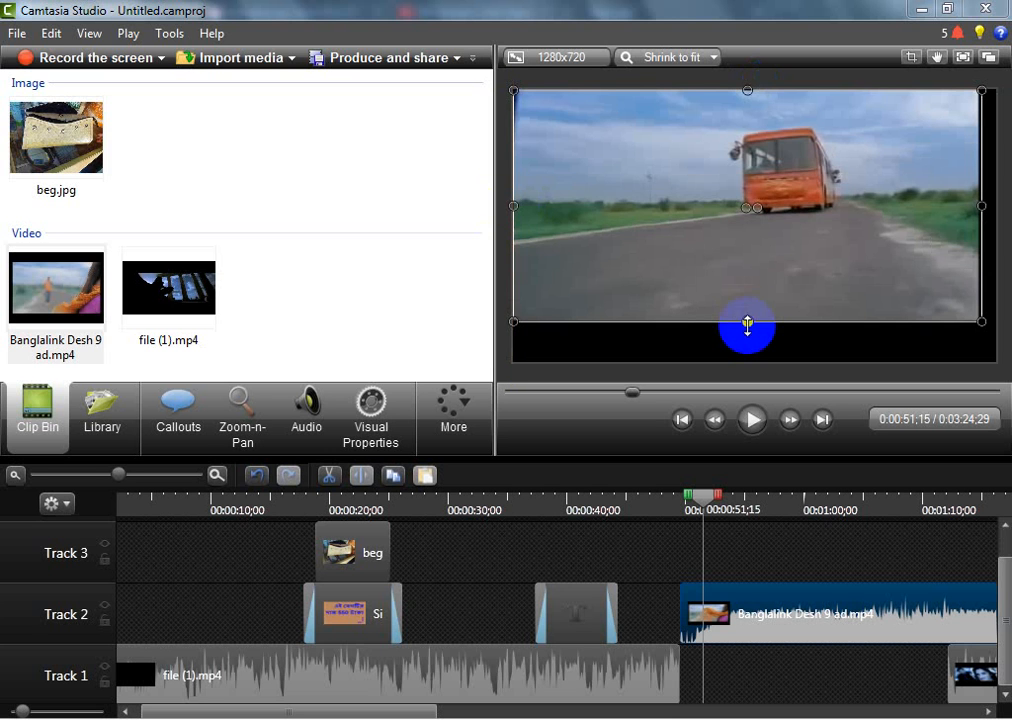
drag(747, 323, 746, 362)
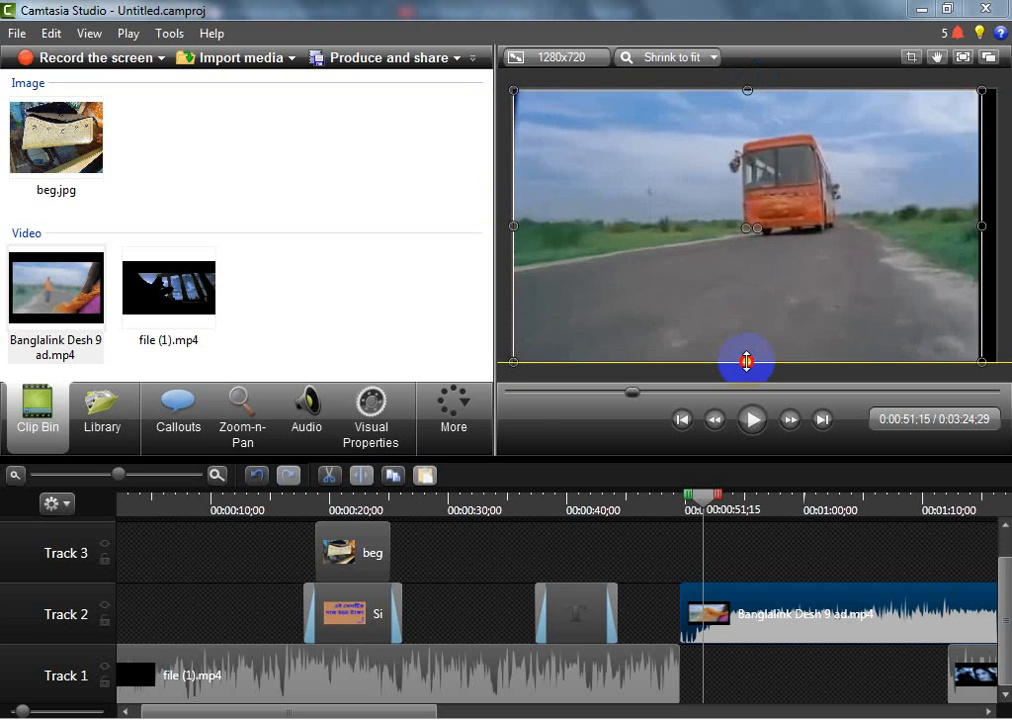
drag(981, 224, 996, 228)
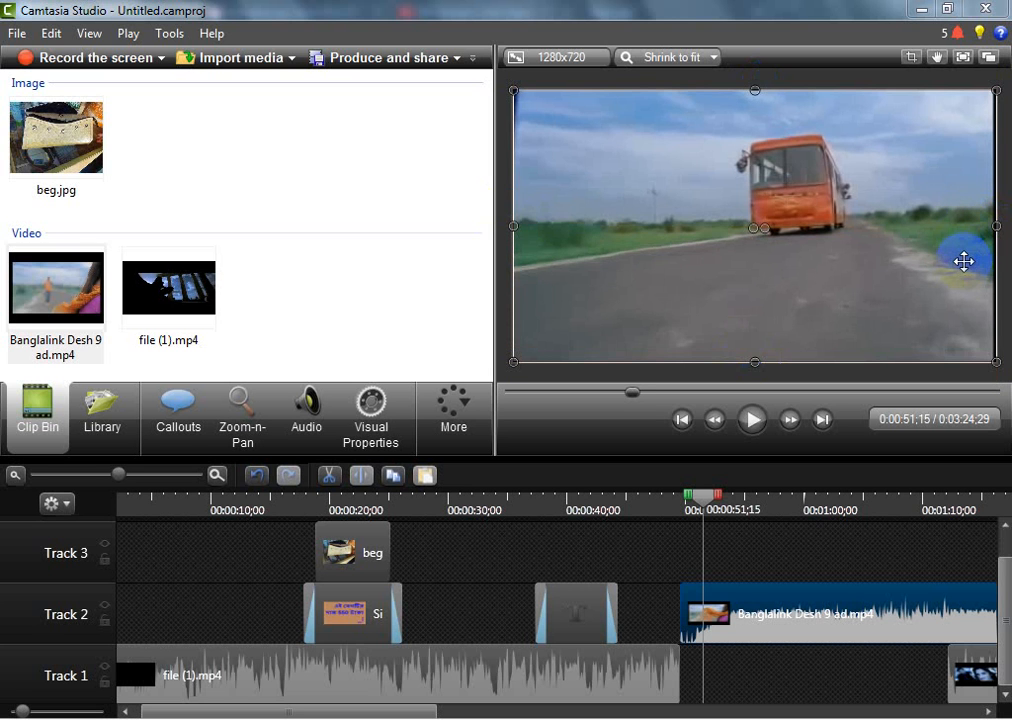
Play back the ad clip and its transition from the main video, starting from about 0:00:48;06
click(755, 425)
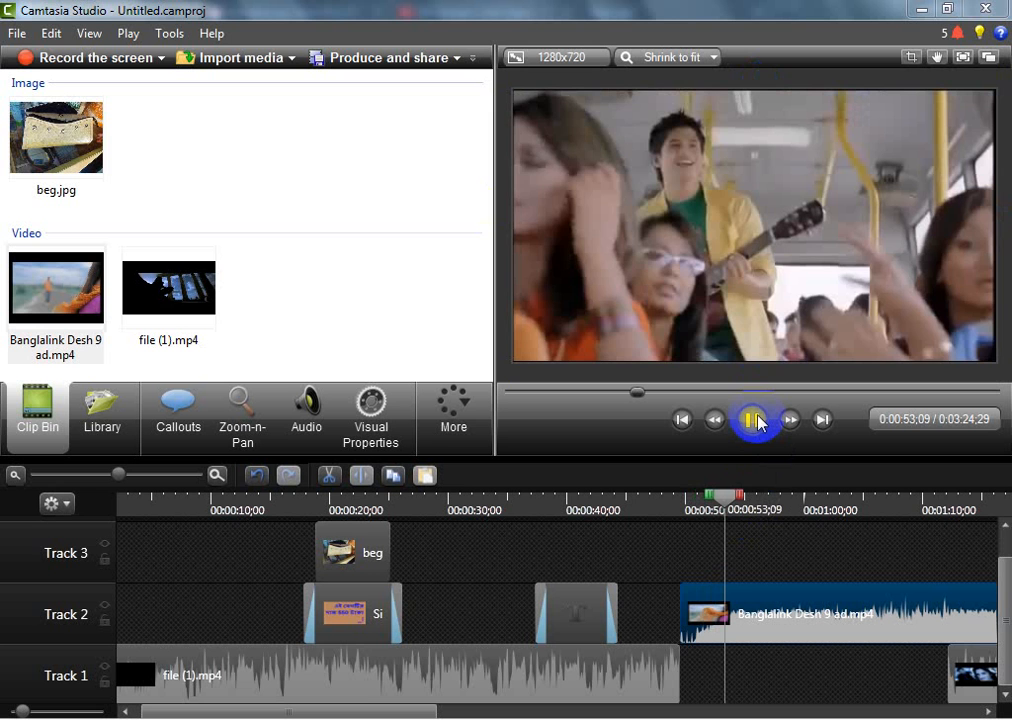
click(755, 420)
click(737, 497)
drag(737, 497, 683, 490)
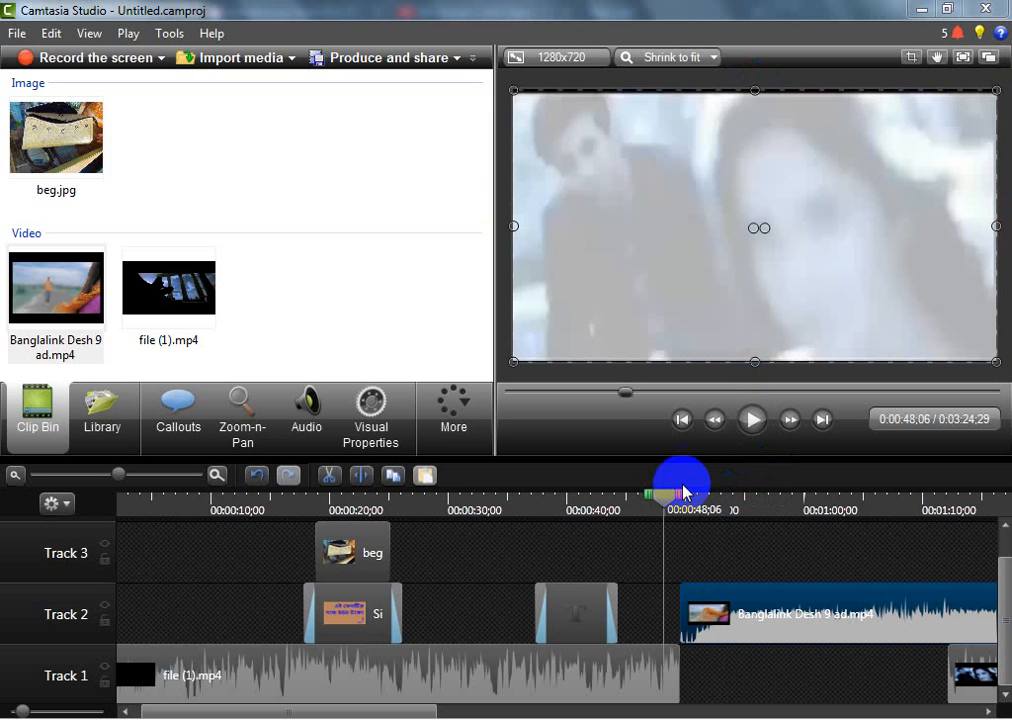
click(753, 421)
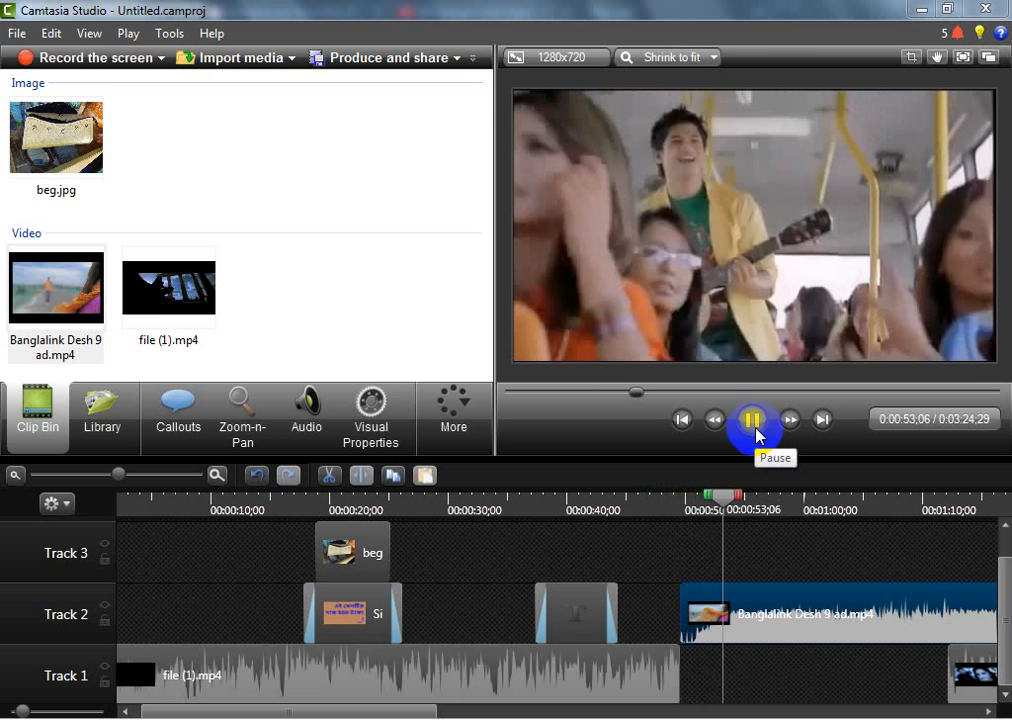
click(755, 425)
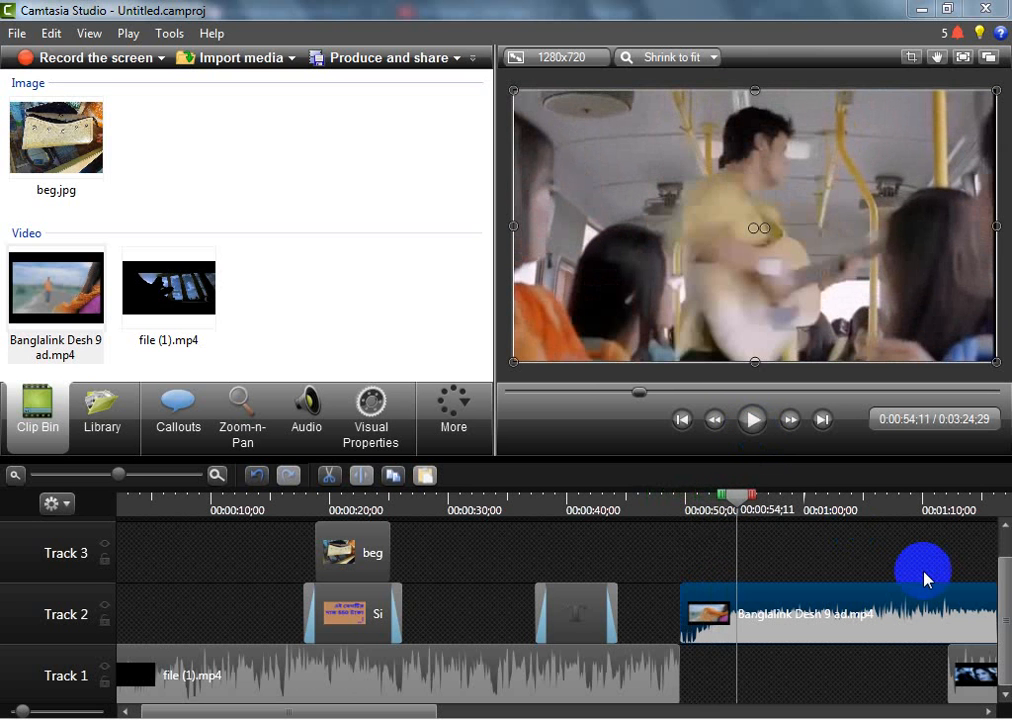
Move the second file (1).mp4 segment on Track 1 later, past the end of the ad, to about 0:01:53
click(540, 714)
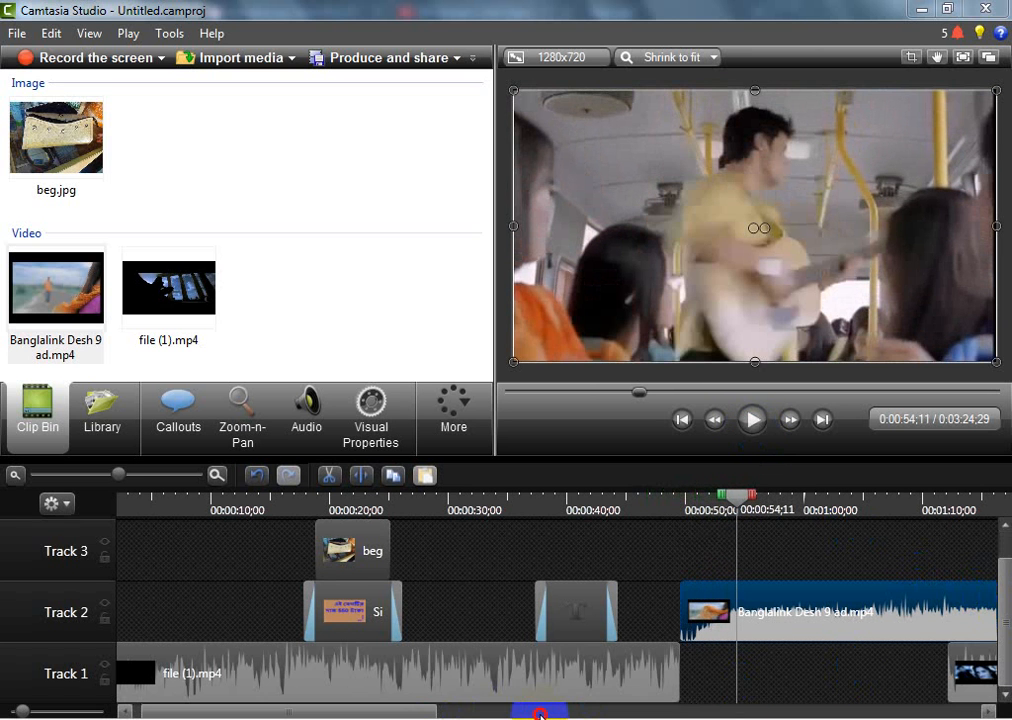
drag(540, 714, 630, 714)
drag(709, 659, 1000, 655)
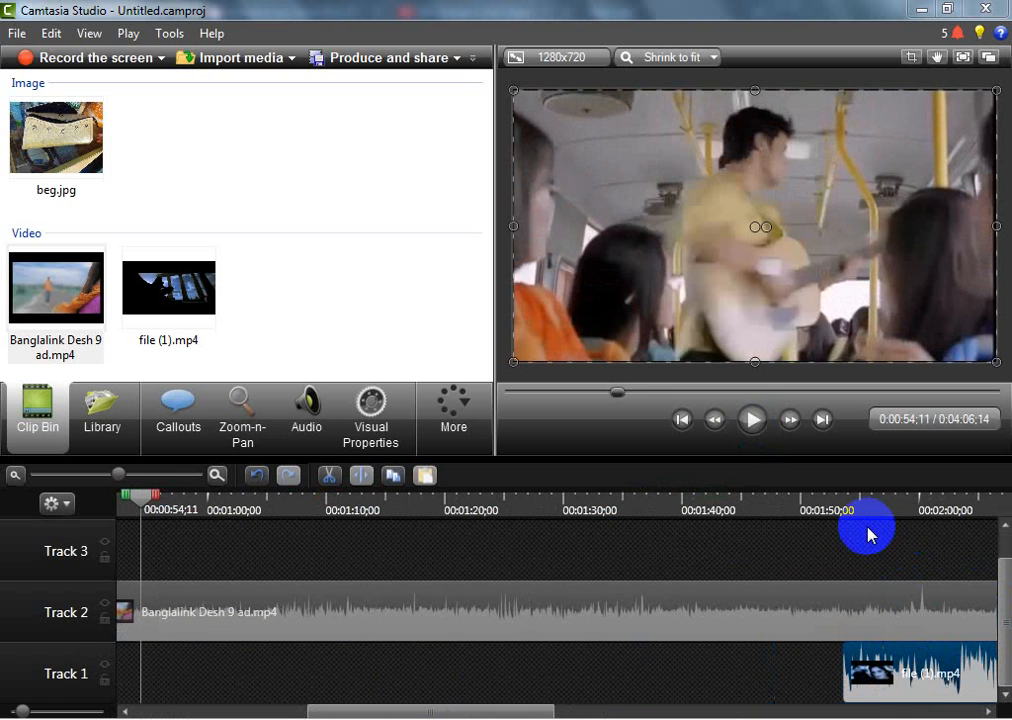
Play the ad on to the group dance scene and split its Track 2 clip at 0:01:22;20
click(759, 432)
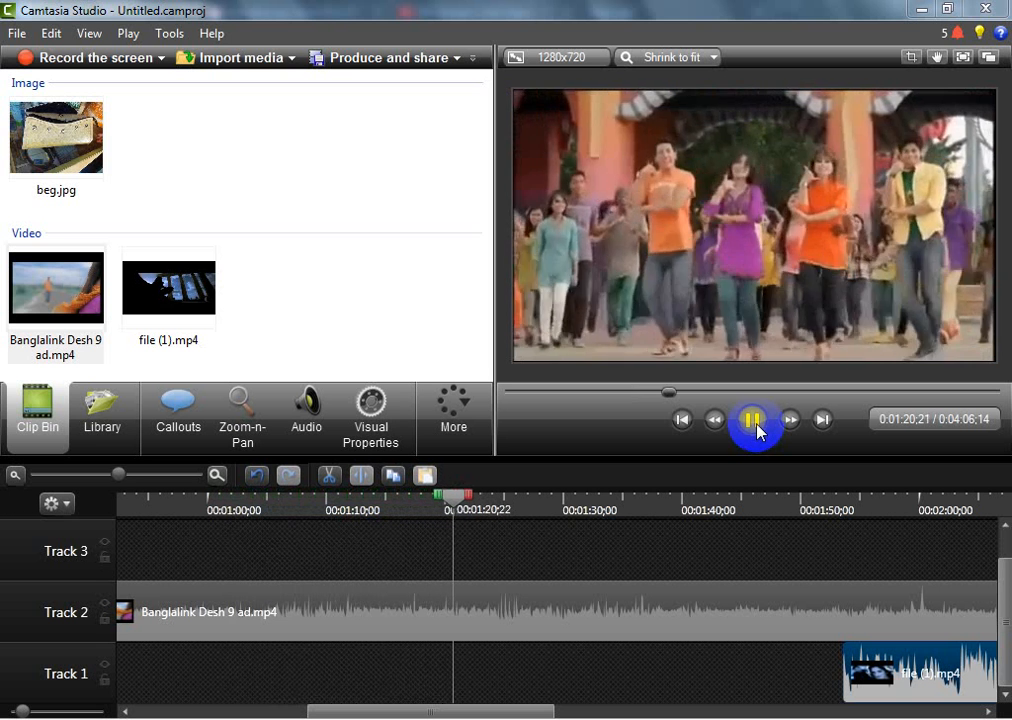
click(757, 425)
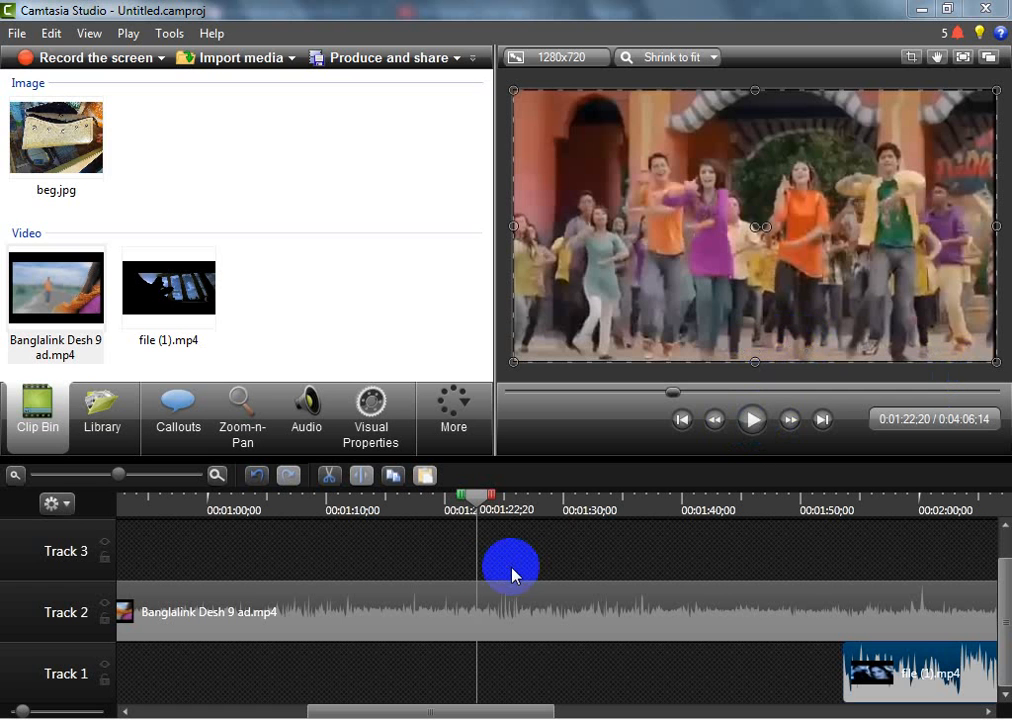
click(510, 628)
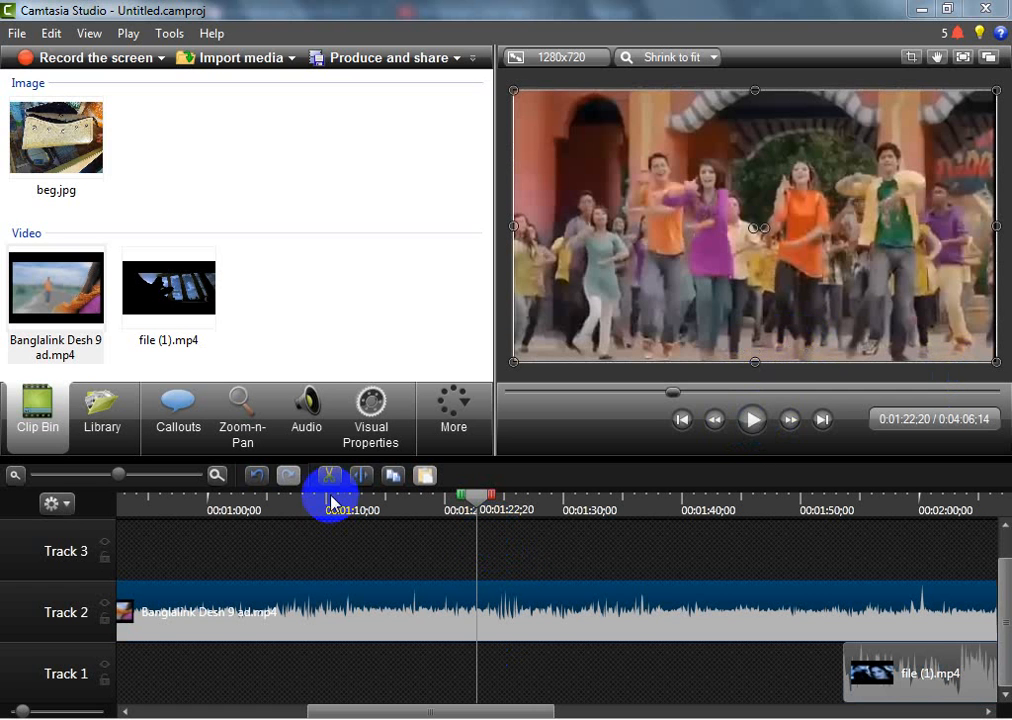
click(364, 481)
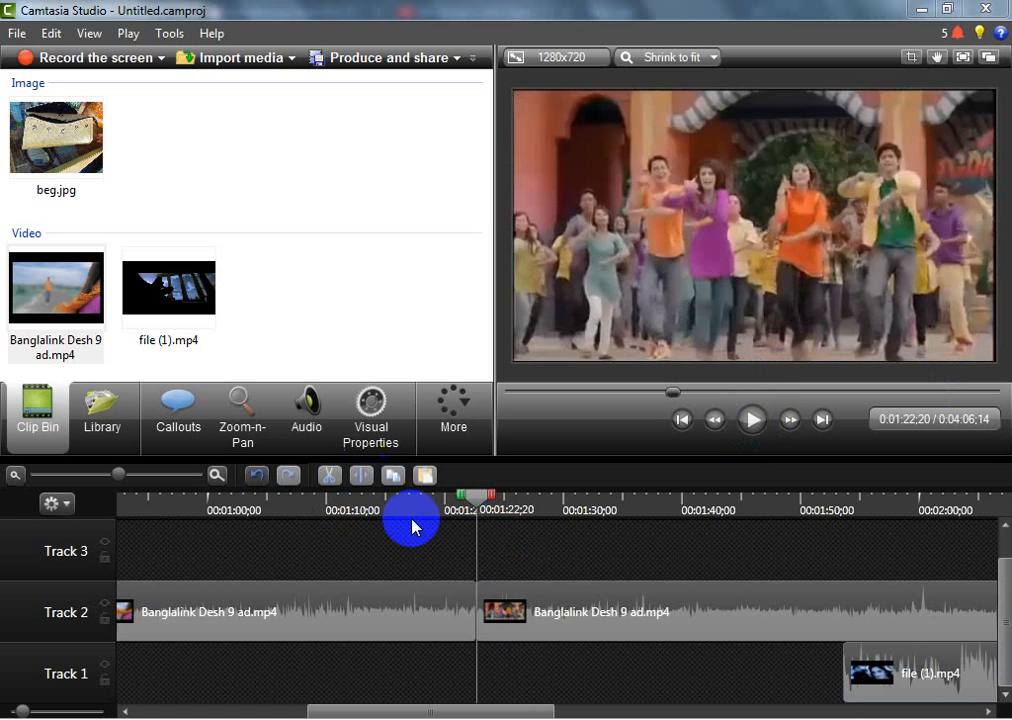
Move the second part of the split ad clip up to Track 3, overlapping the first part
drag(556, 585, 546, 617)
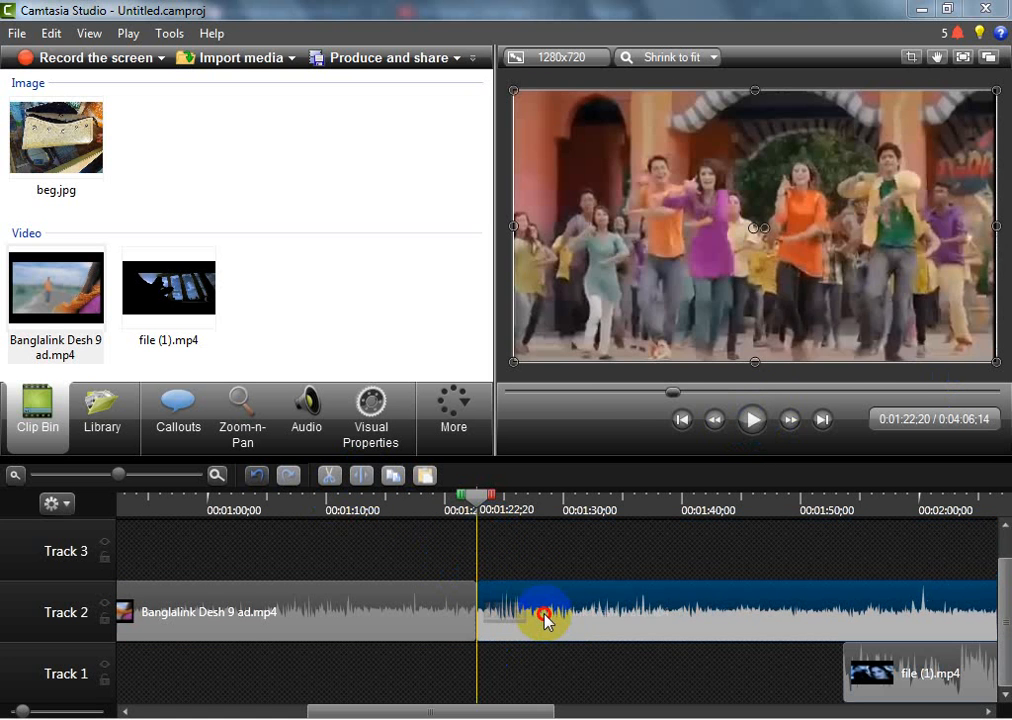
drag(475, 490, 496, 497)
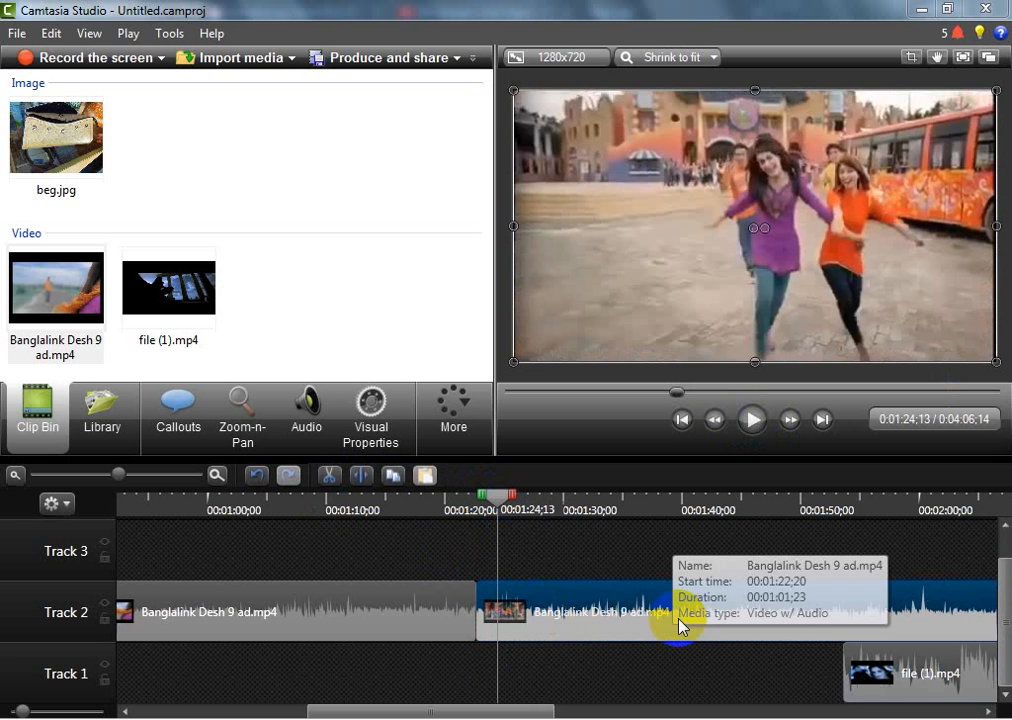
drag(678, 626, 239, 538)
Find the frame just before the ad's closing price graphics and split the Track 3 clip at 0:01:36;19
drag(498, 498, 646, 517)
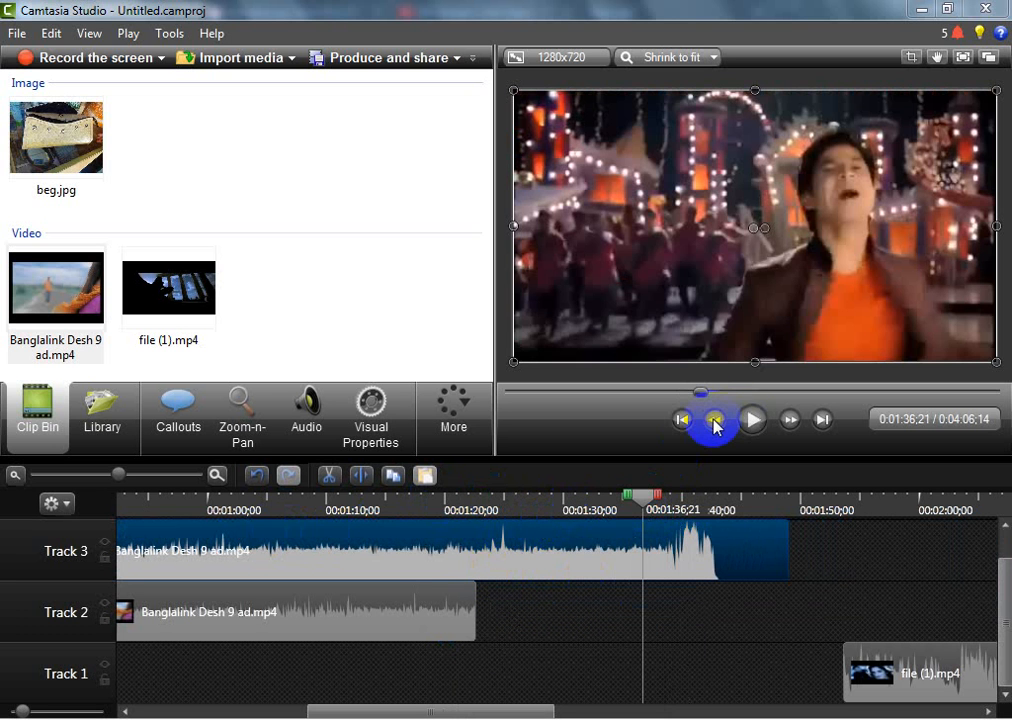
click(752, 420)
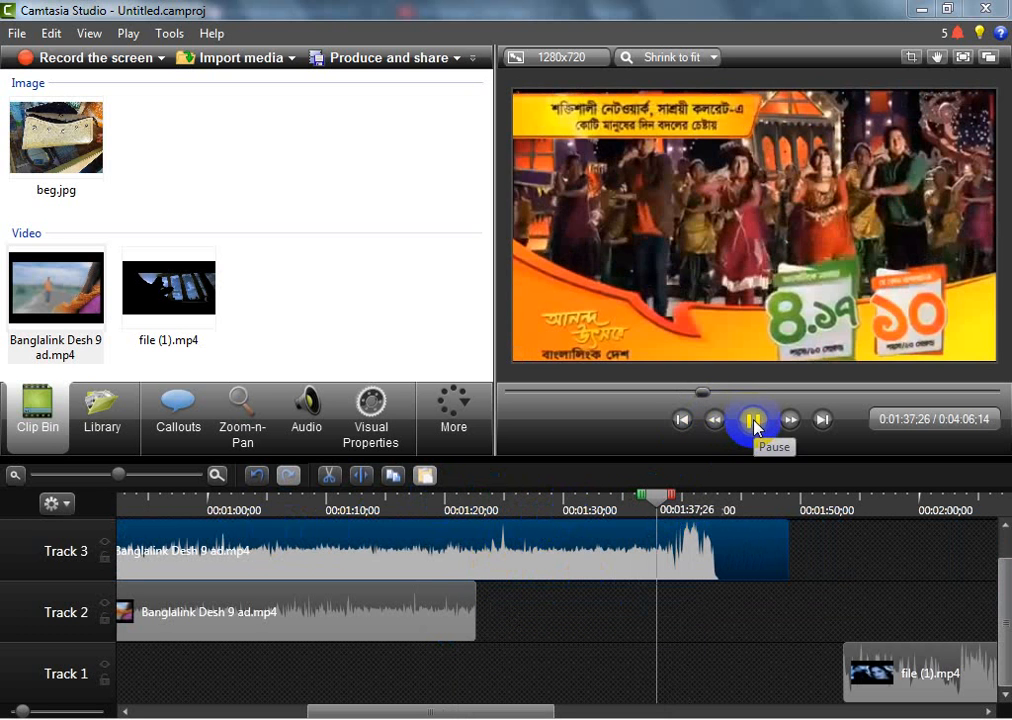
click(656, 528)
click(661, 496)
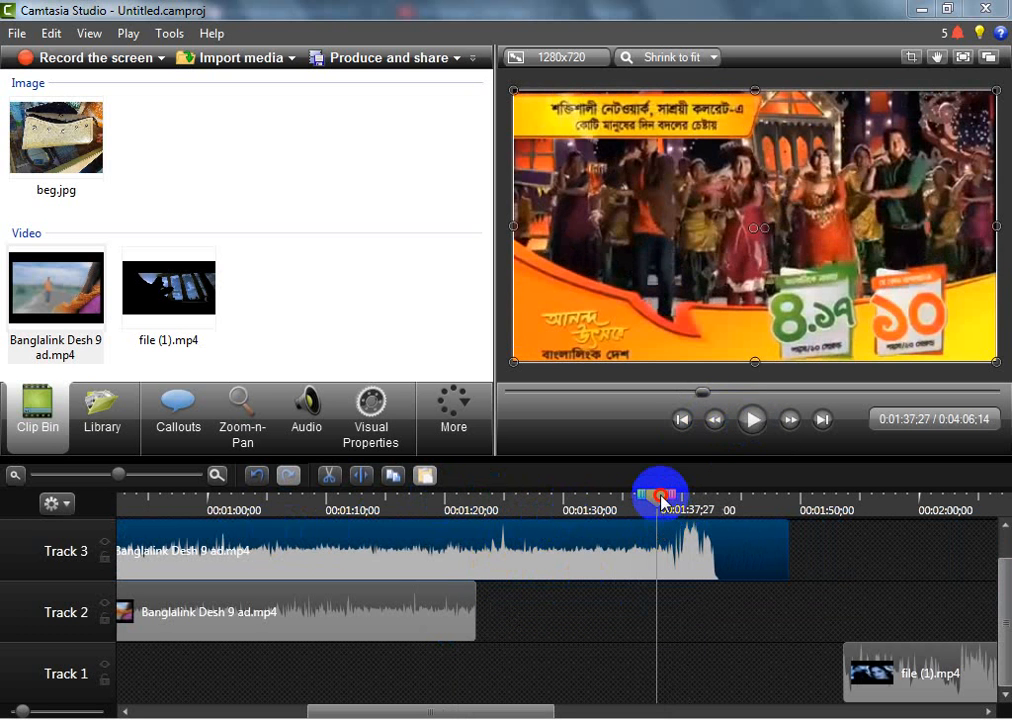
drag(661, 496, 647, 494)
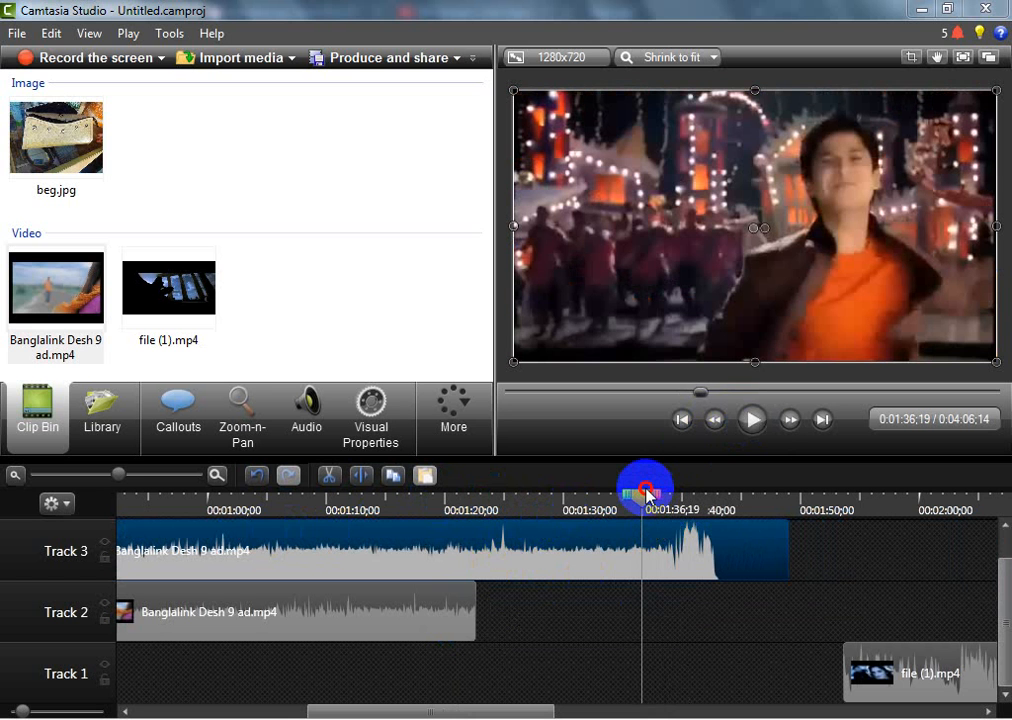
click(681, 552)
click(372, 480)
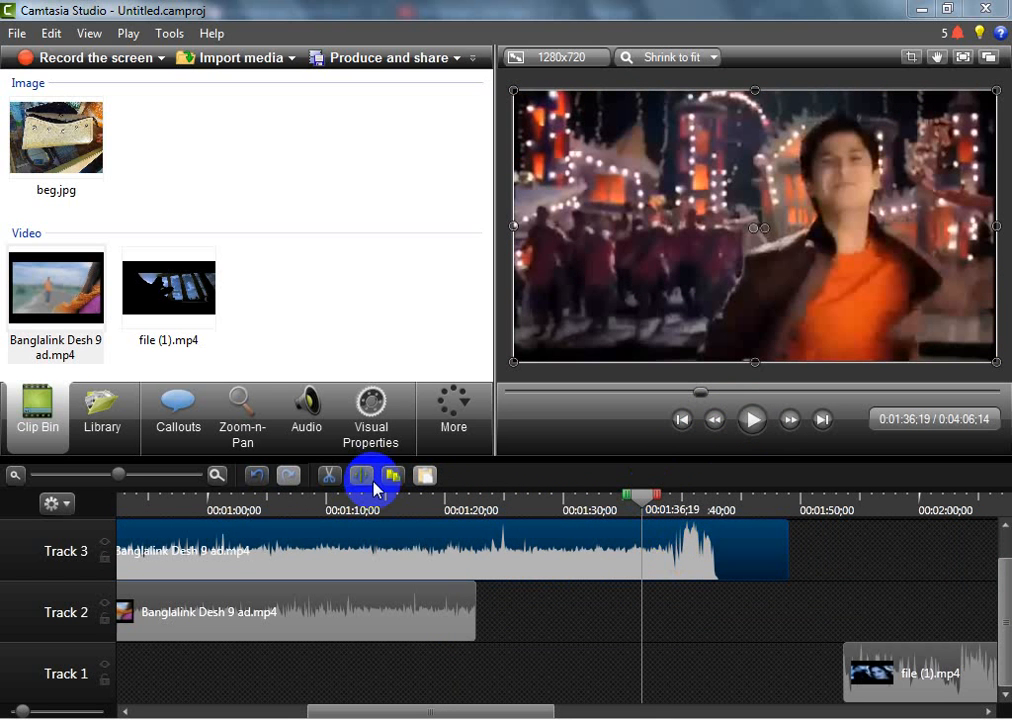
click(373, 485)
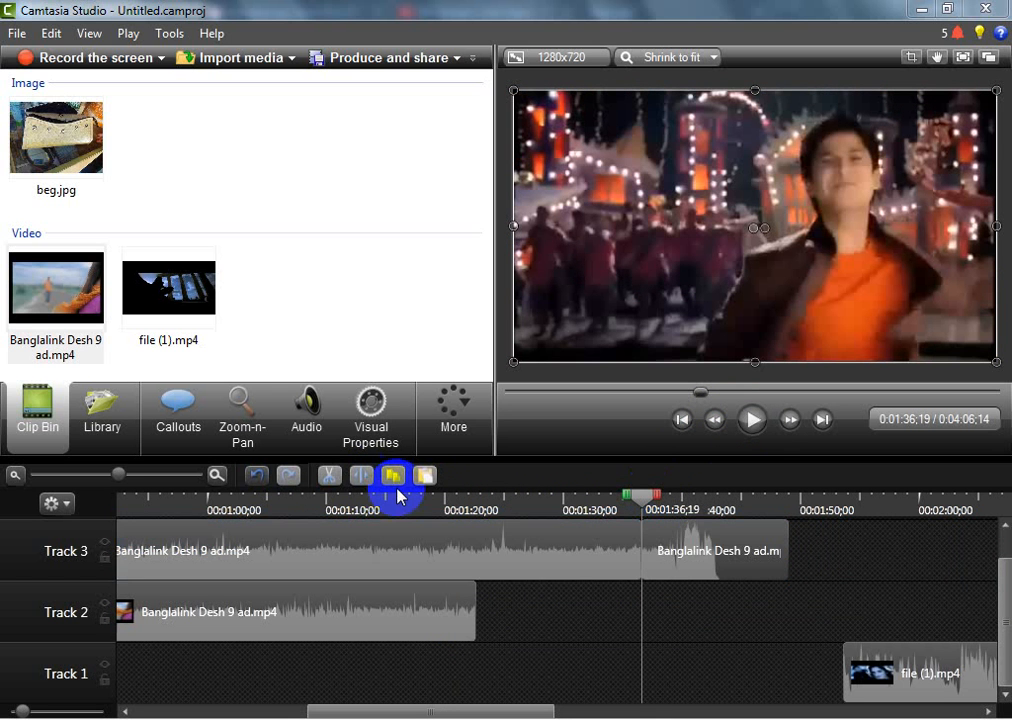
Delete the first segment on Track 3 and move the closing segment onto Track 2, directly after the first ad part at 0:01:22;20
click(545, 558)
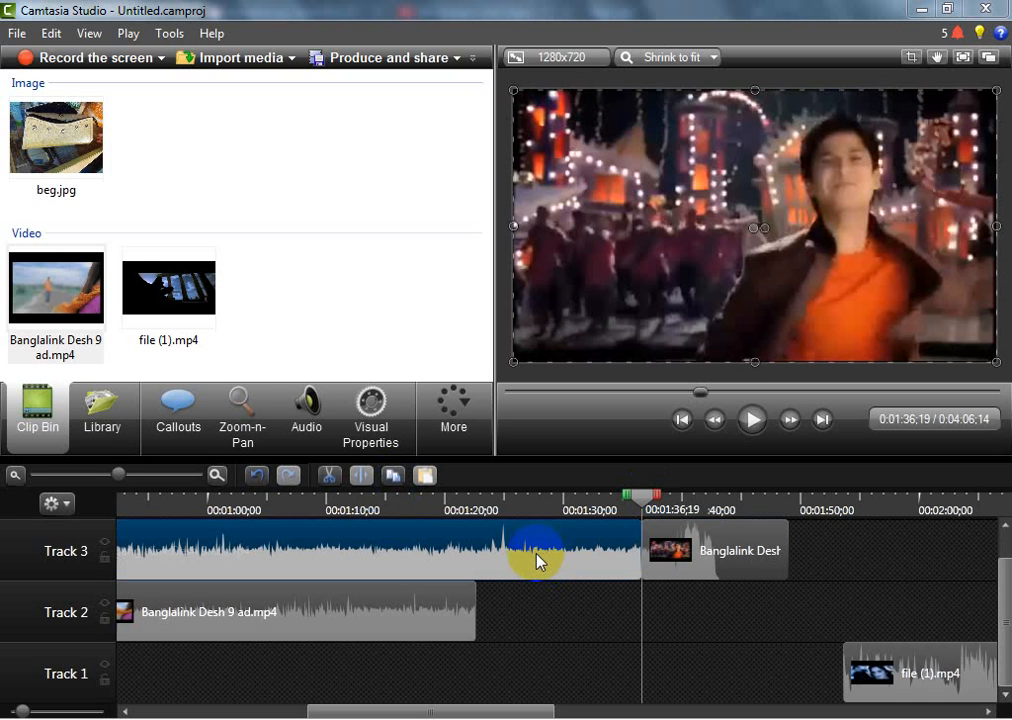
key(Delete)
click(707, 555)
drag(707, 555, 517, 641)
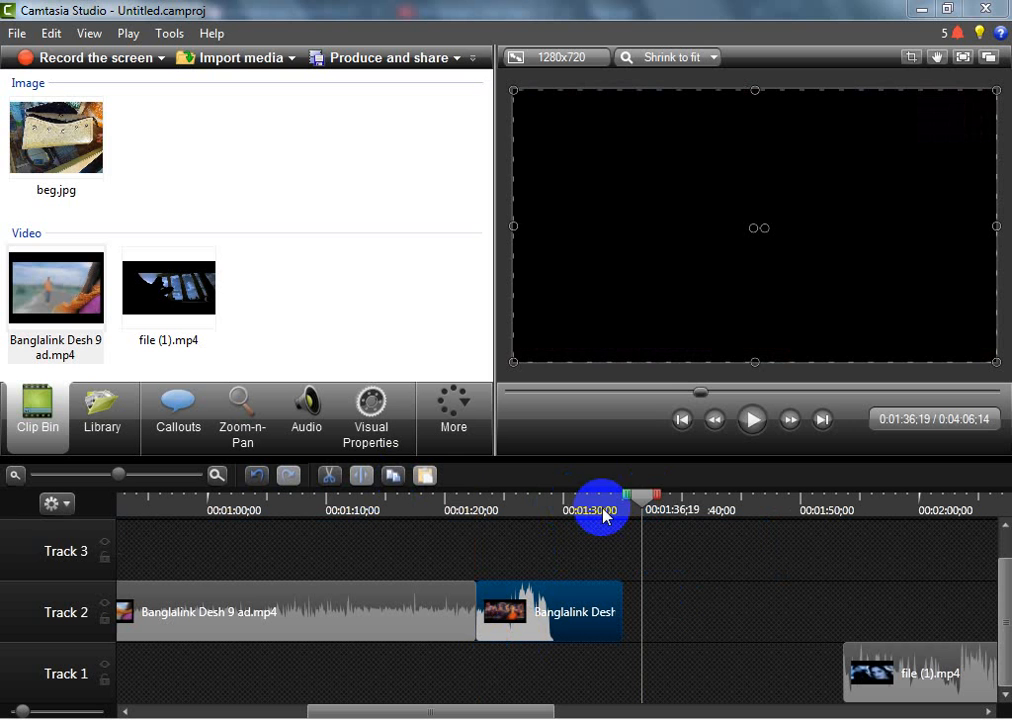
Play the ad's closing part to the Banglalink logo, split its Track 2 clip at 0:01:28;21 and delete the remainder
drag(603, 516, 441, 510)
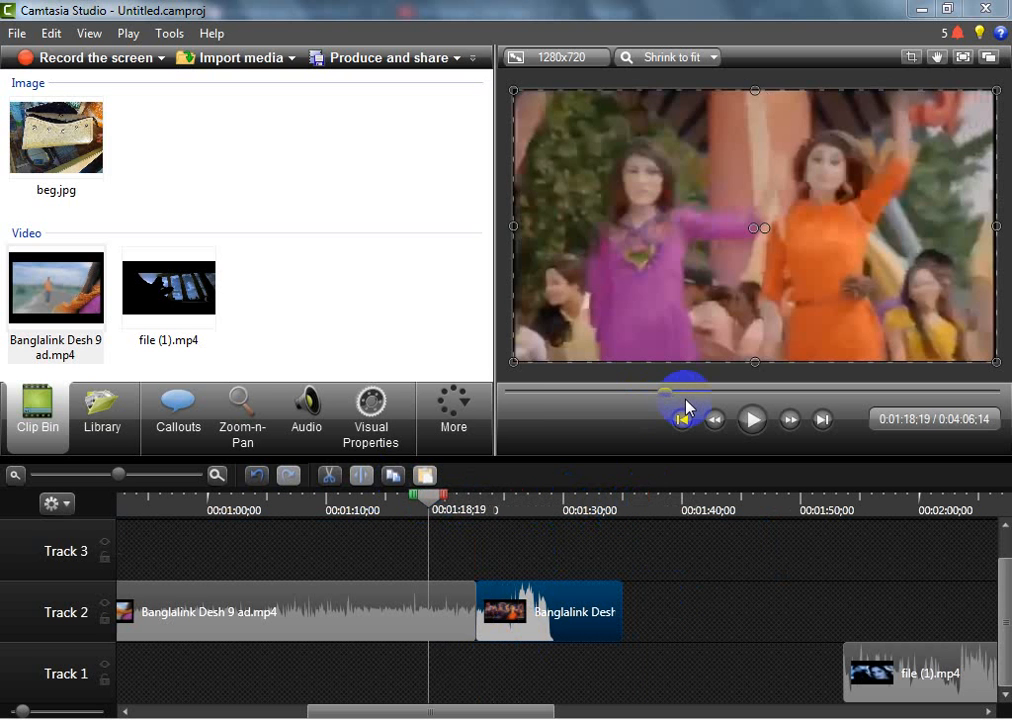
click(752, 419)
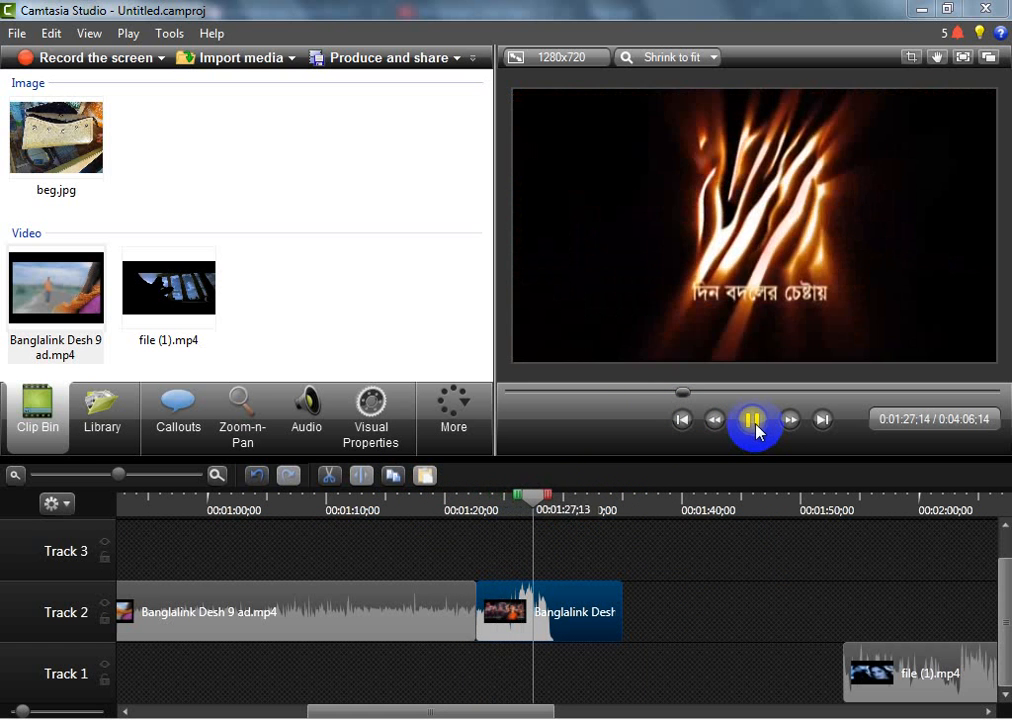
click(755, 425)
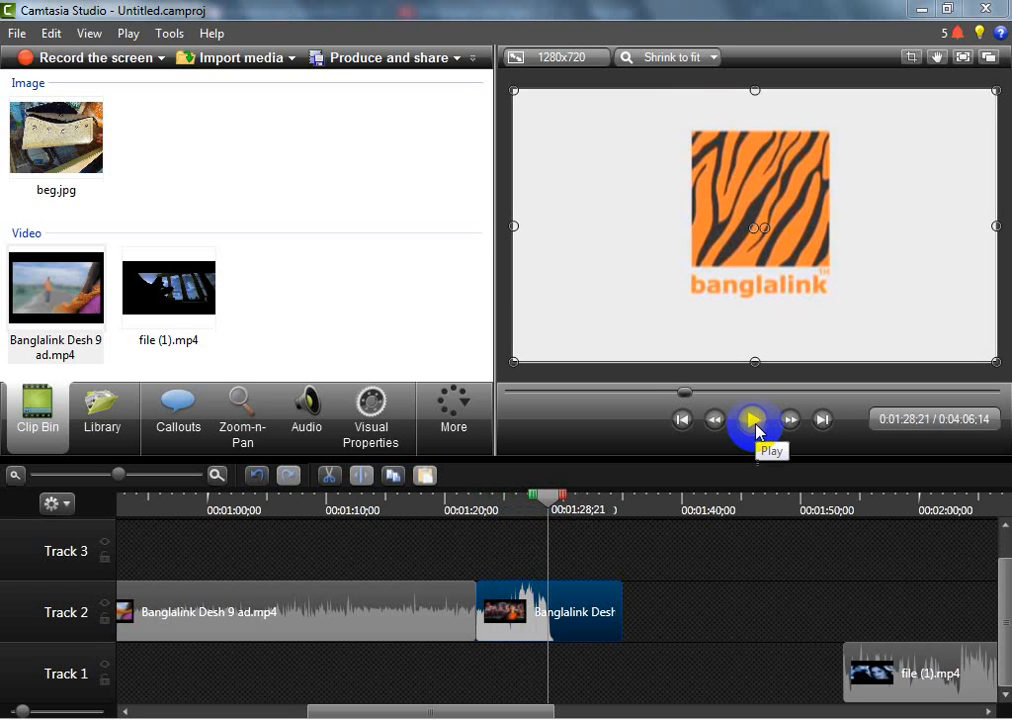
click(367, 478)
drag(576, 628, 713, 460)
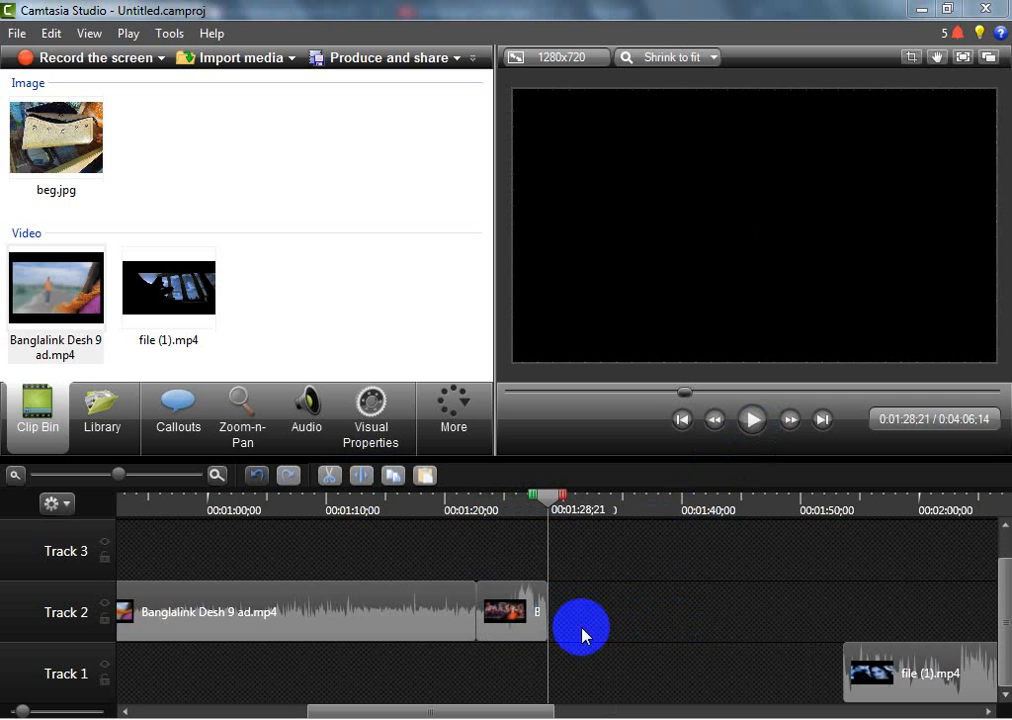
Move both ad parts from Track 2 down to Track 1, directly after the first file (1).mp4 segment at 0:00:48;14
click(352, 627)
drag(352, 627, 348, 691)
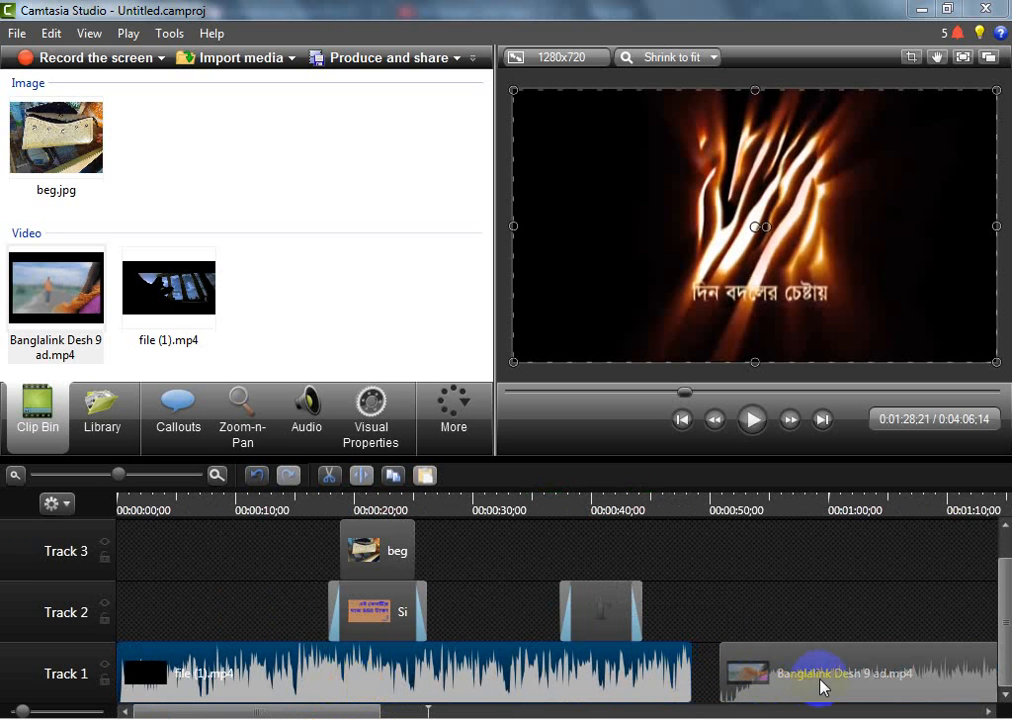
drag(822, 687, 297, 695)
click(490, 710)
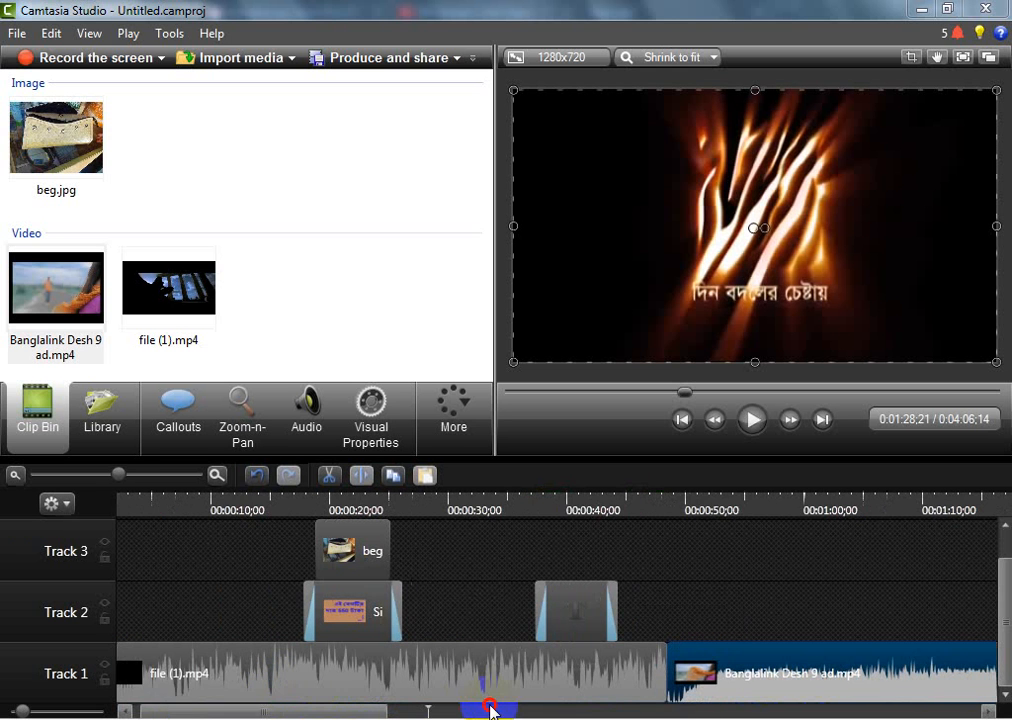
drag(492, 700, 440, 680)
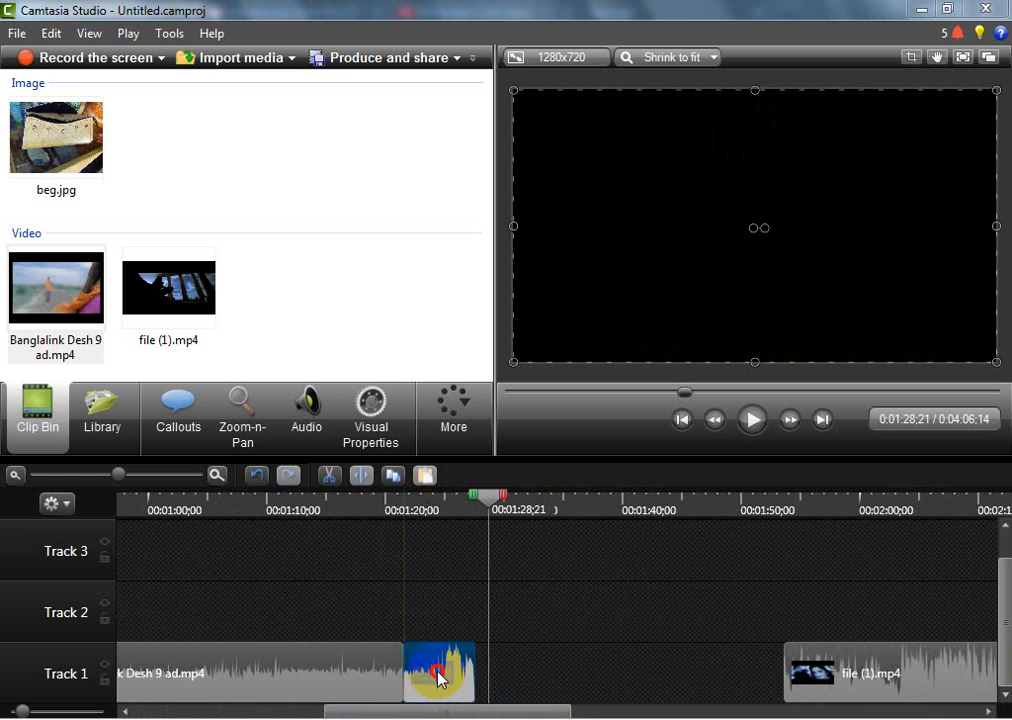
Close the gap on Track 1 by moving the last file (1).mp4 segment against the ad's end at 0:01:27;18, and play its start
mouse_move(820, 695)
mouse_down()
mouse_move(538, 690)
mouse_move(583, 714)
mouse_move(423, 714)
mouse_up()
drag(994, 496, 474, 499)
click(748, 428)
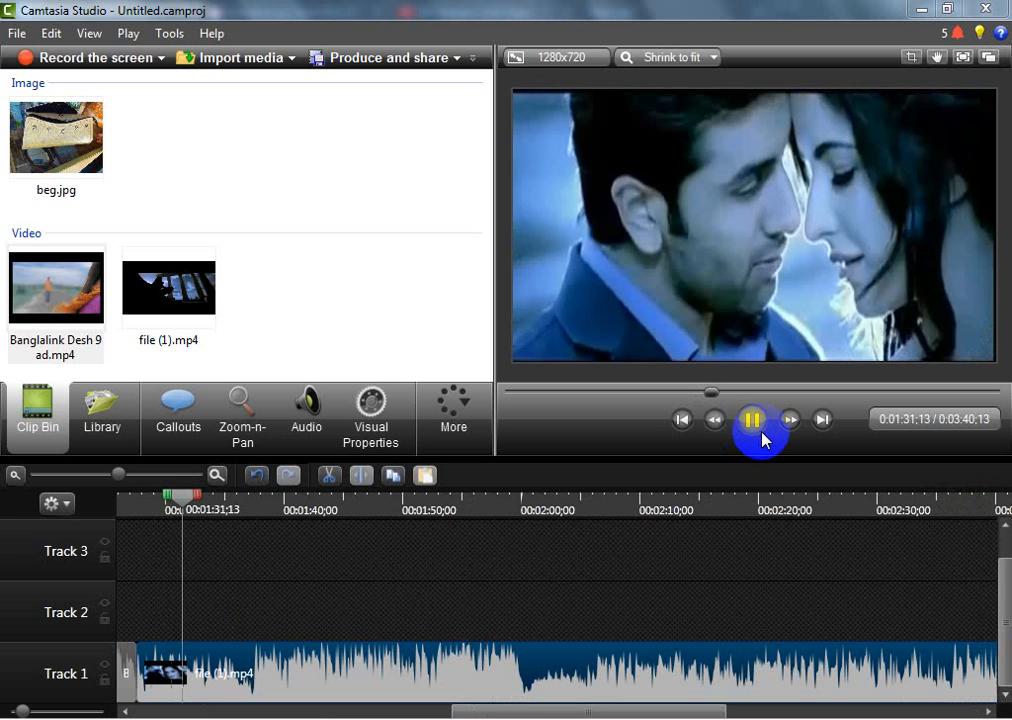
click(752, 434)
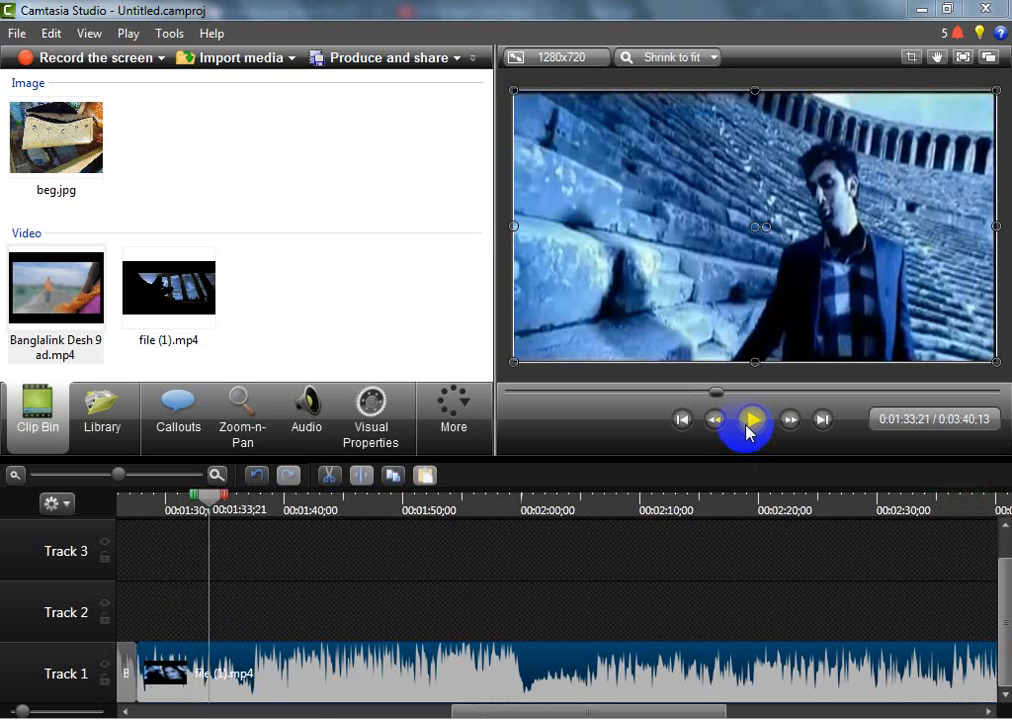
Select all clips on the three tracks and combine them into one group
click(593, 627)
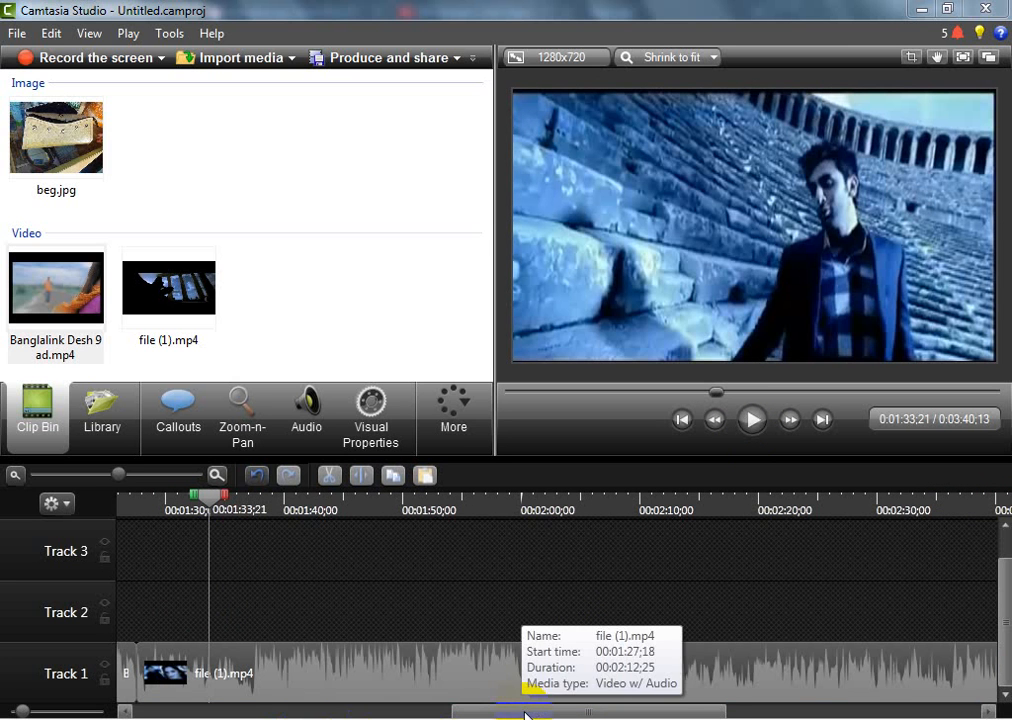
click(230, 712)
drag(230, 717, 60, 656)
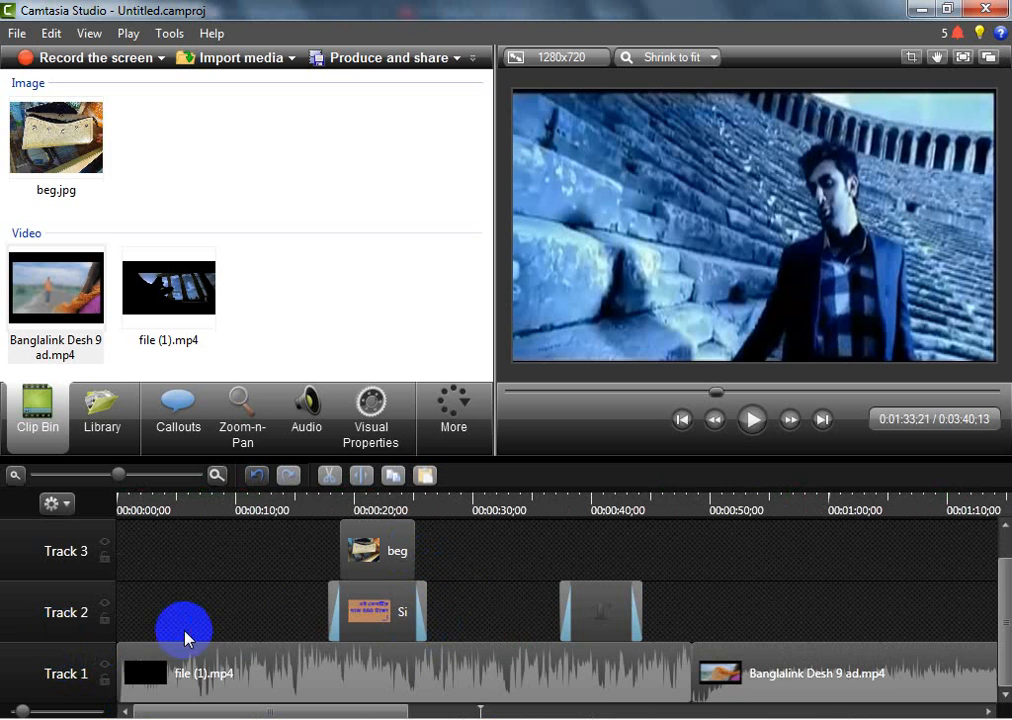
key(ctrl+a)
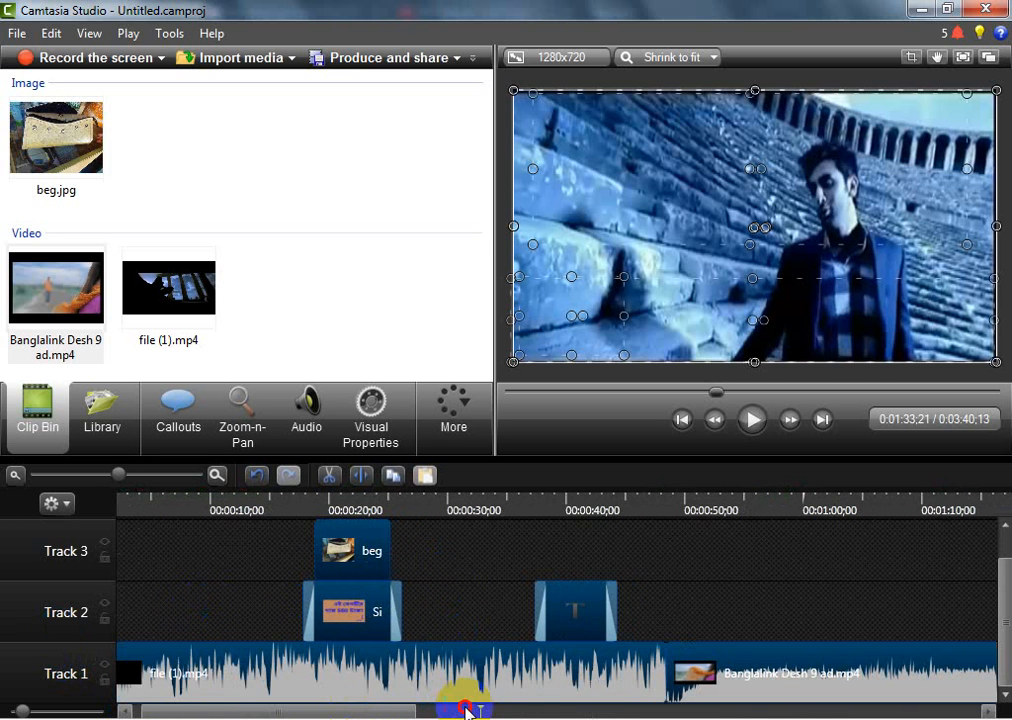
drag(467, 713, 222, 707)
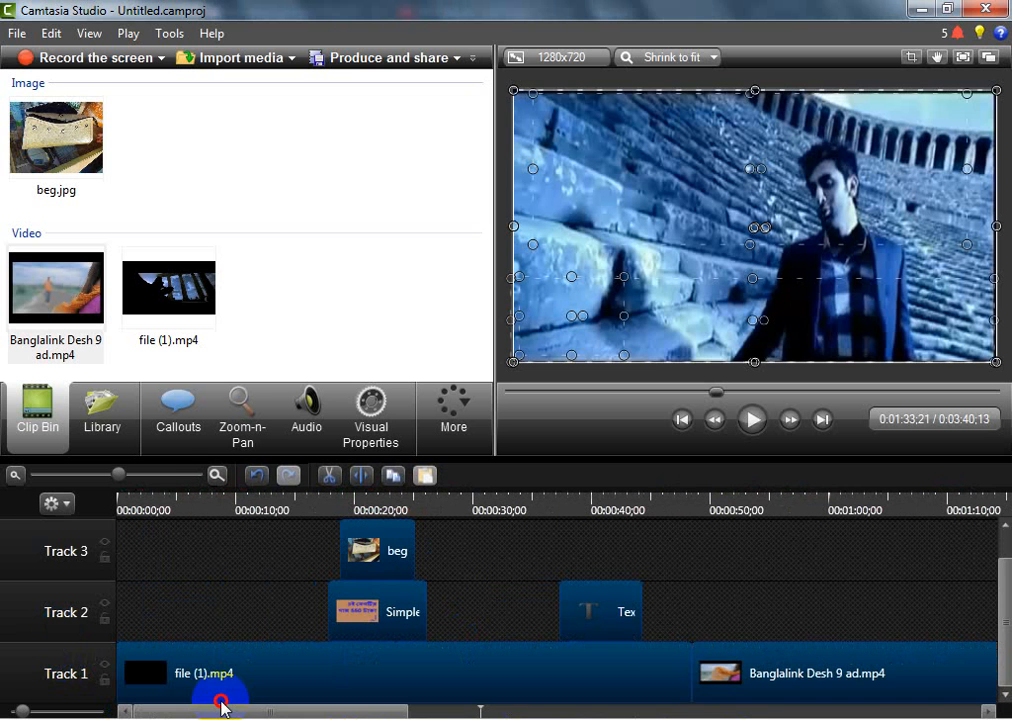
click(449, 697)
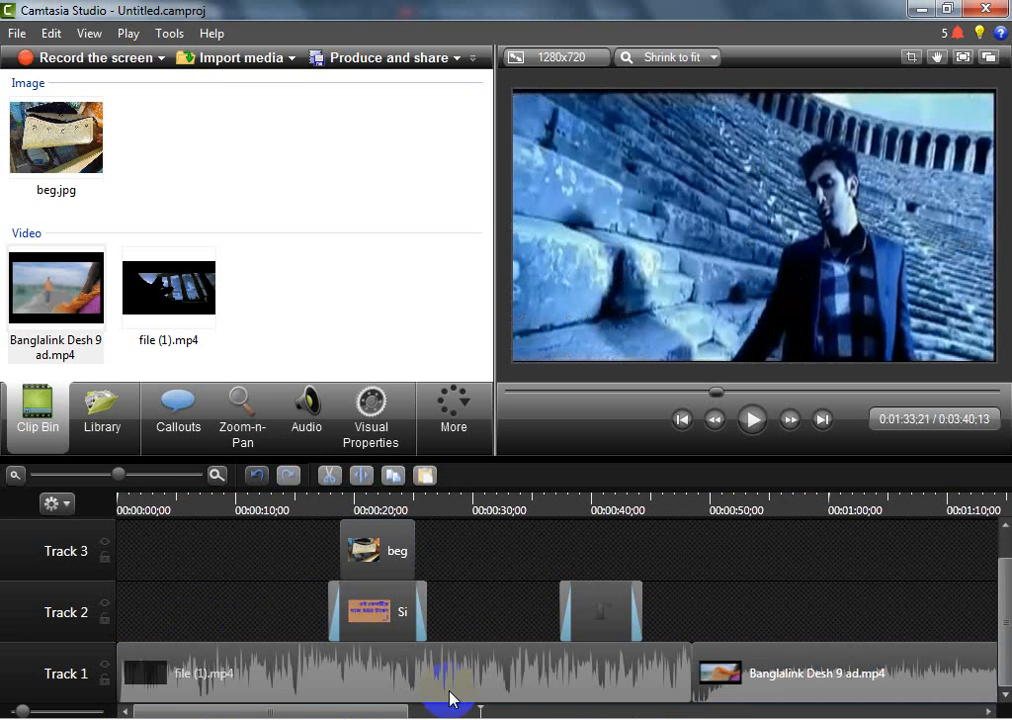
click(720, 664)
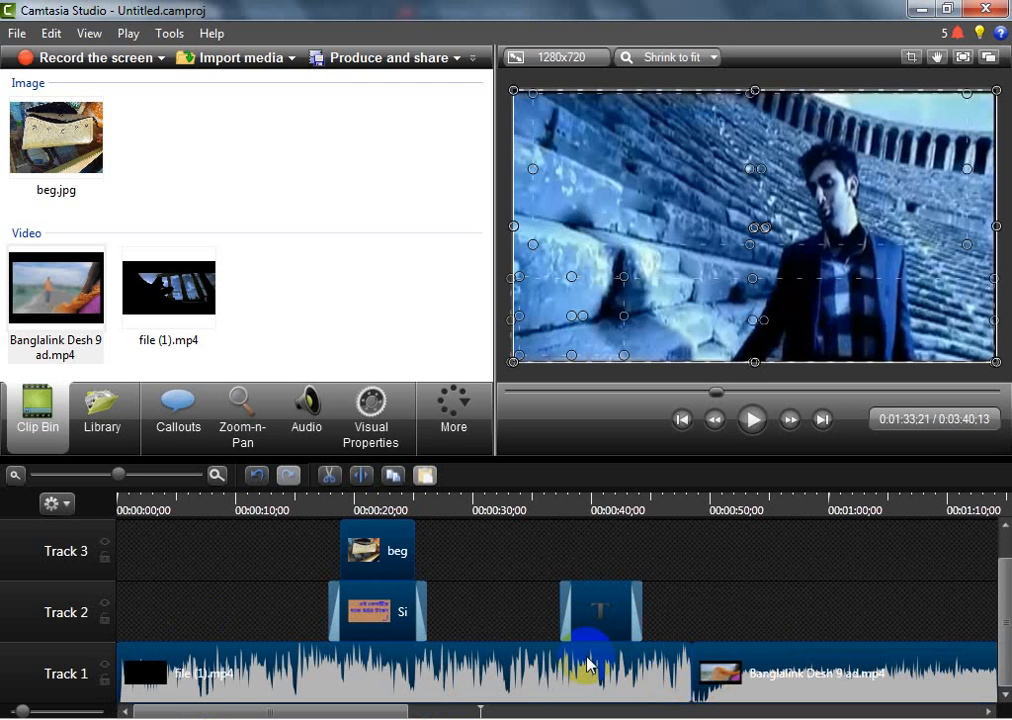
key(ctrl+g)
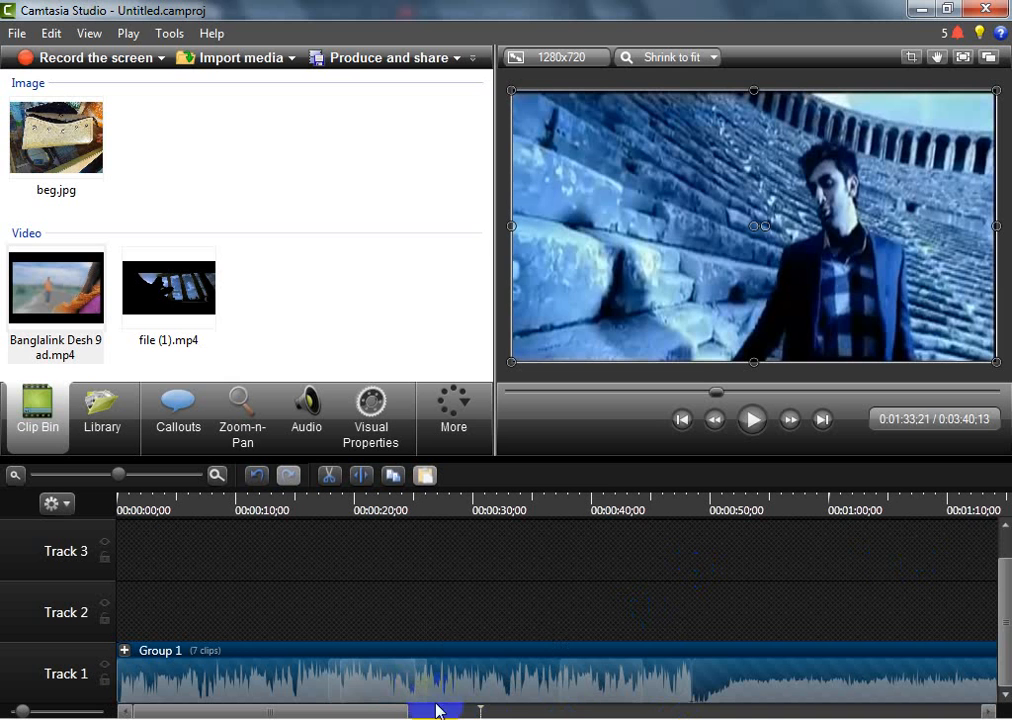
click(342, 713)
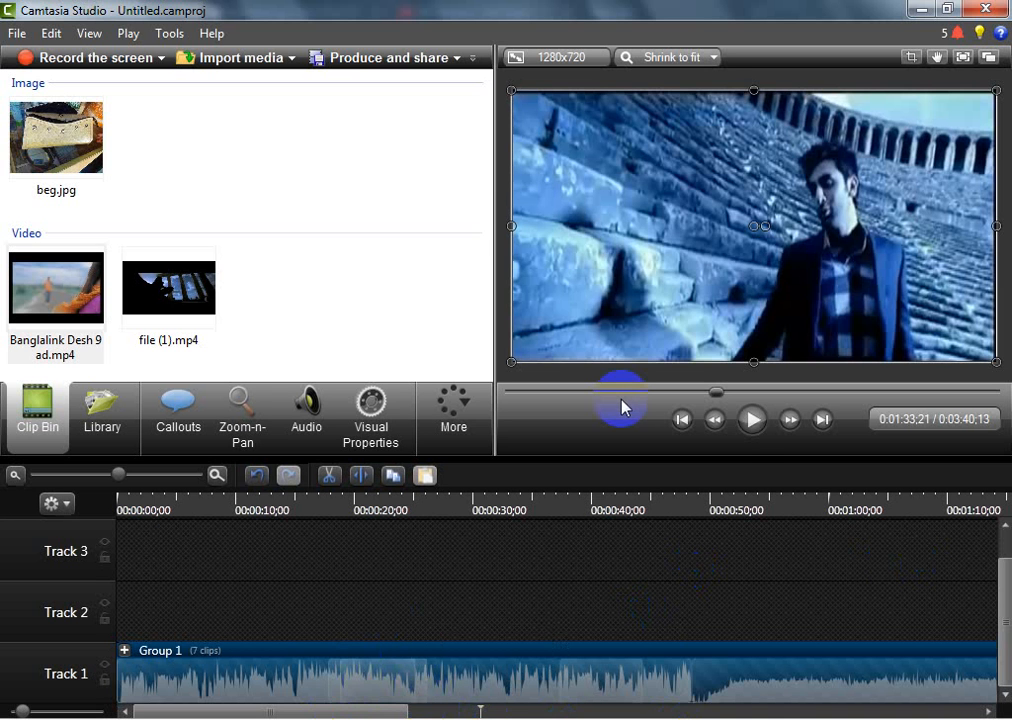
Play the grouped video through the red text callout and pause at 0:00:41;06
click(570, 392)
click(745, 428)
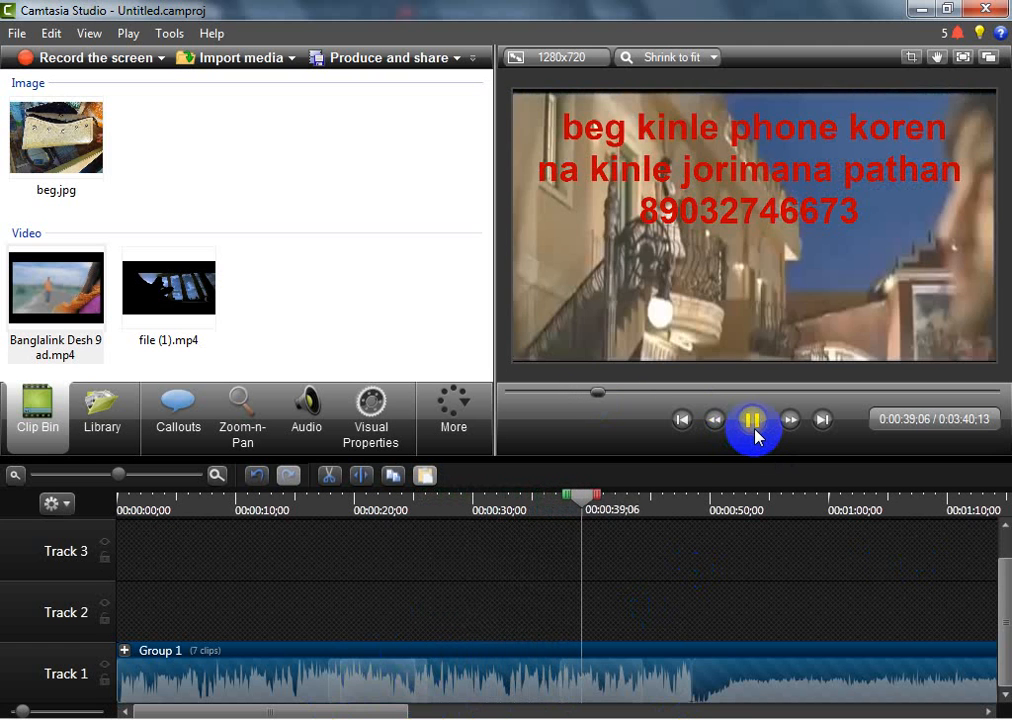
click(754, 430)
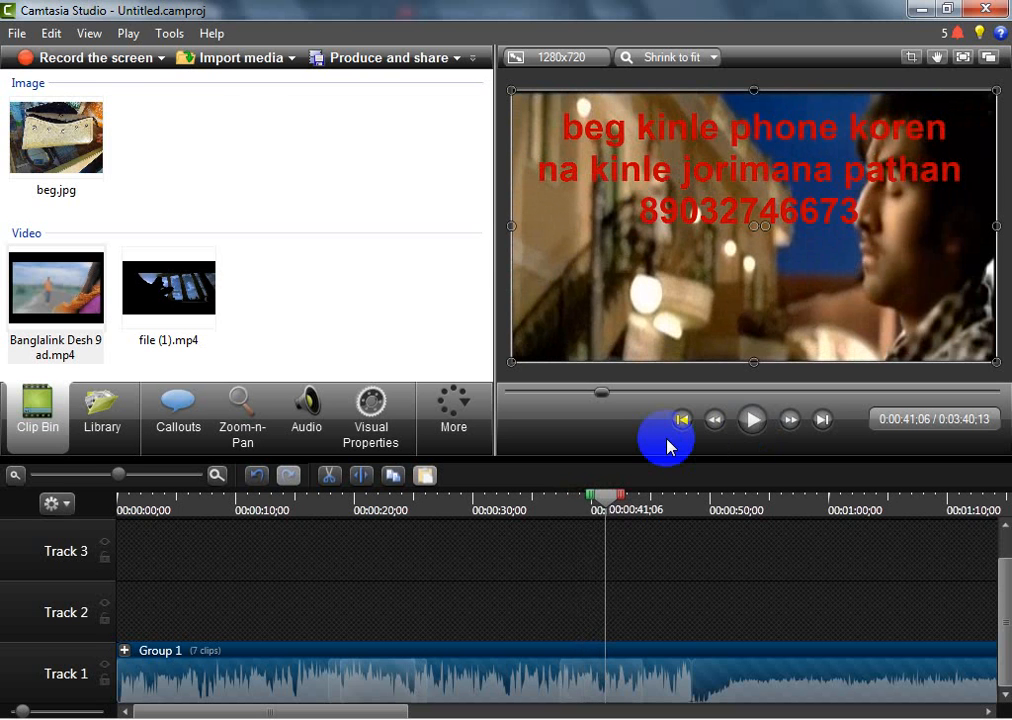
Start saving the project and choose the Bidd-Rangamati-evening folder inside BIDD-chittagong-branch as its location
key(ctrl+s)
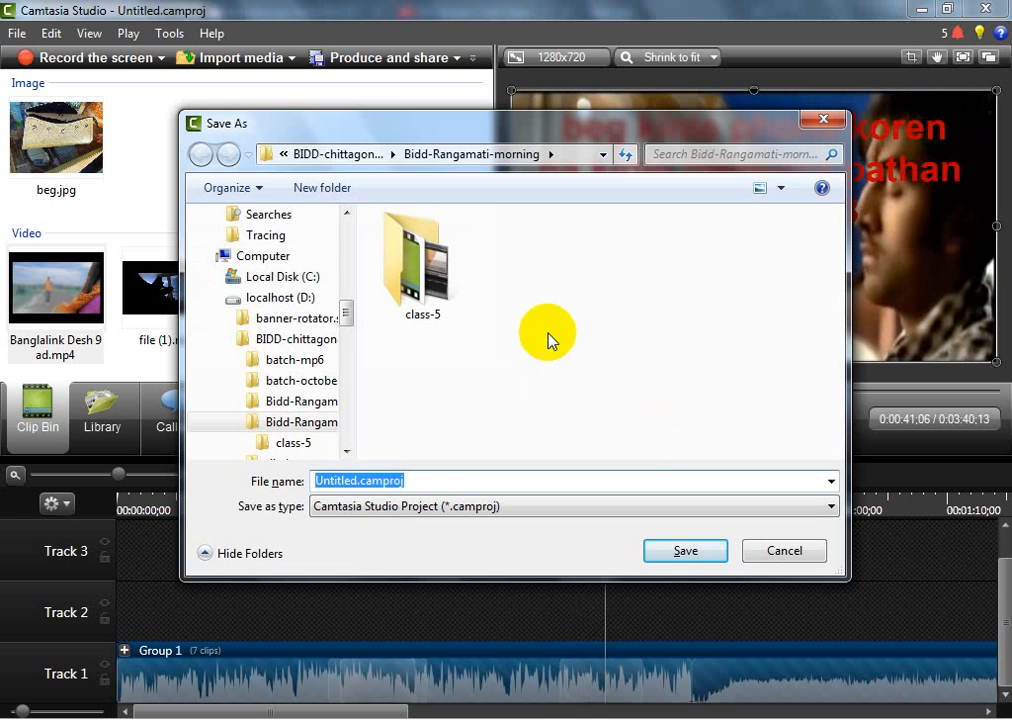
click(598, 156)
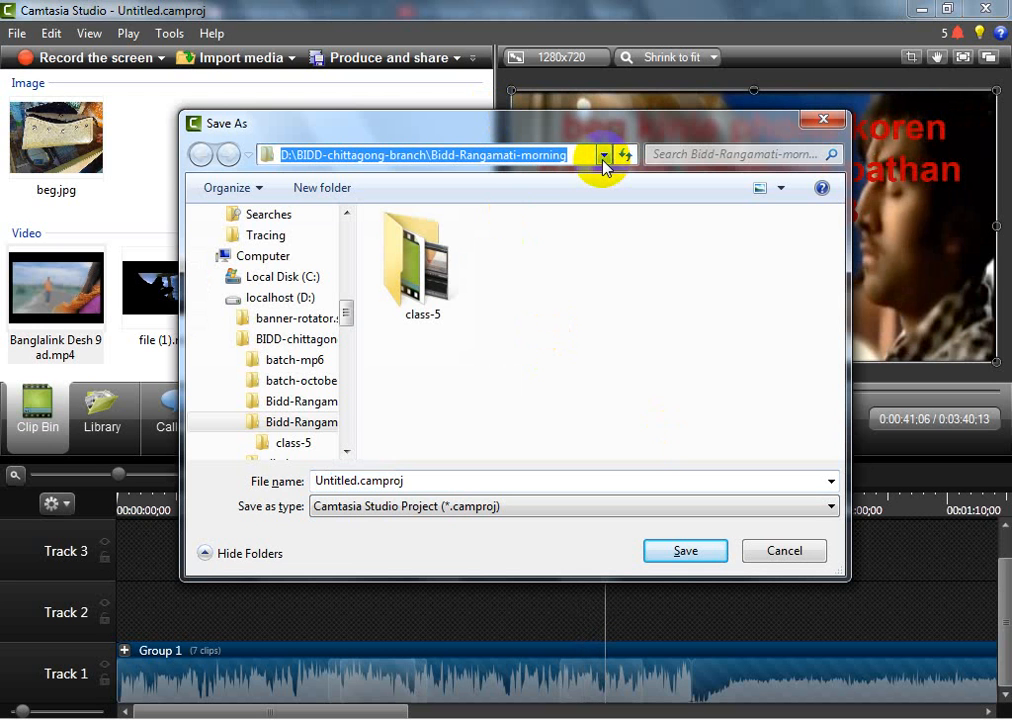
click(324, 383)
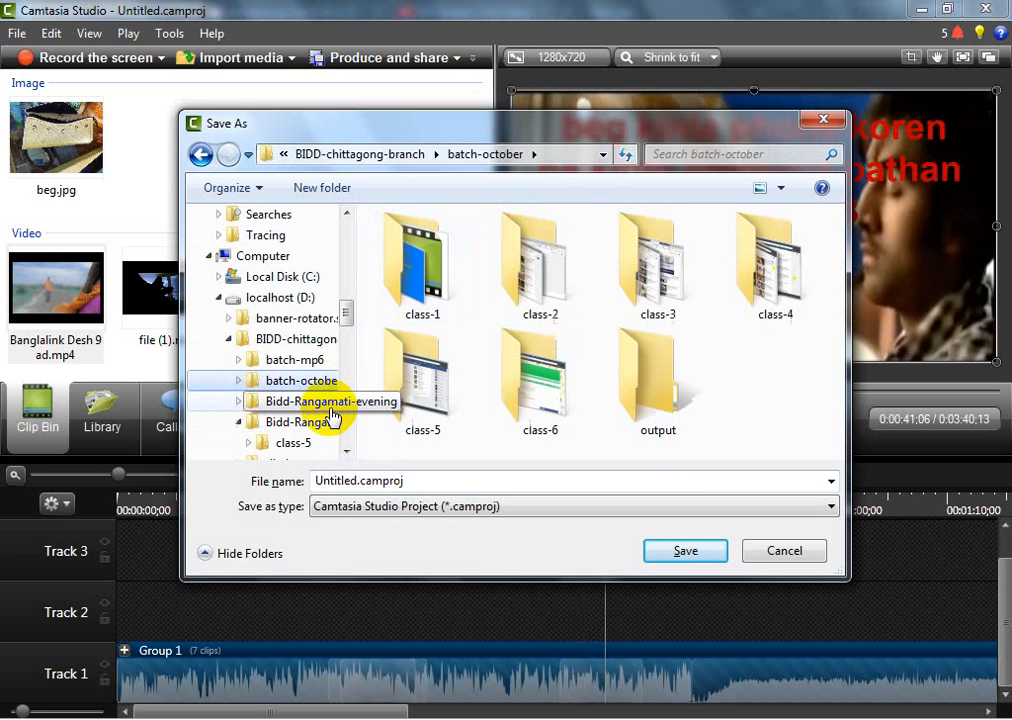
click(332, 414)
click(426, 308)
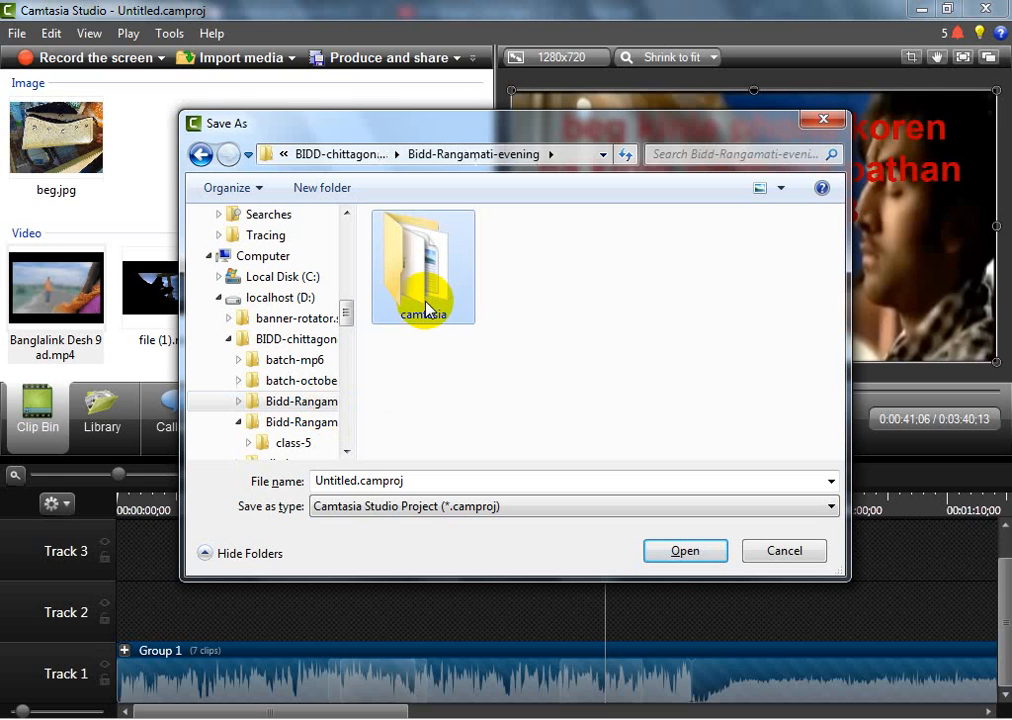
click(390, 374)
Save the project as ad-video.camproj and locate the file in the Bidd-Rangamati-evening folder
click(338, 482)
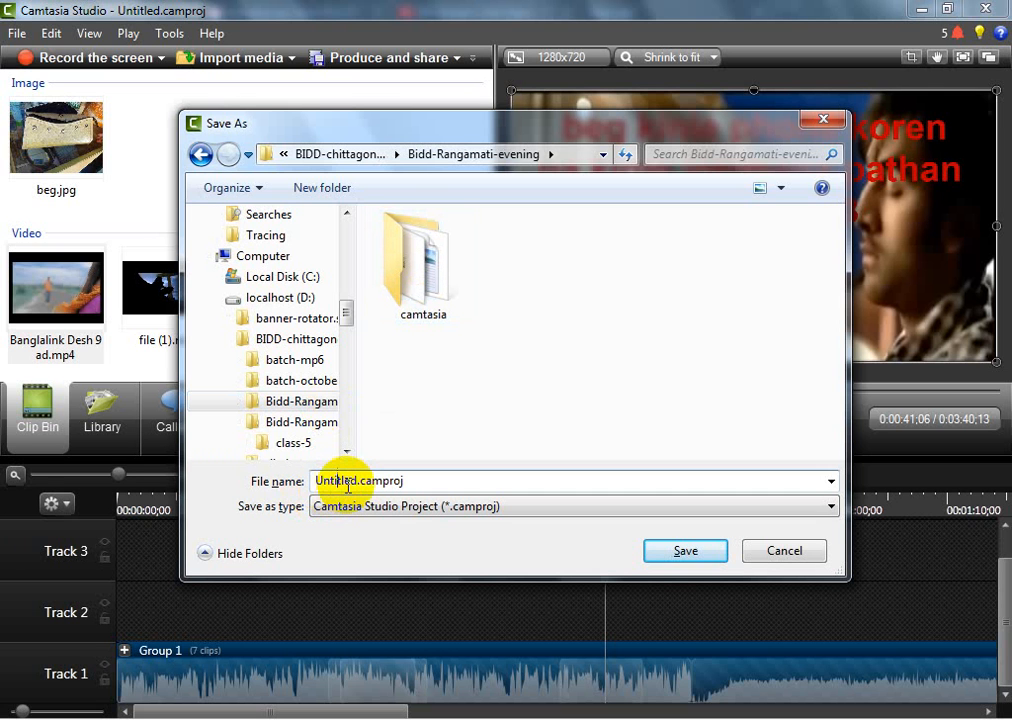
double_click(348, 482)
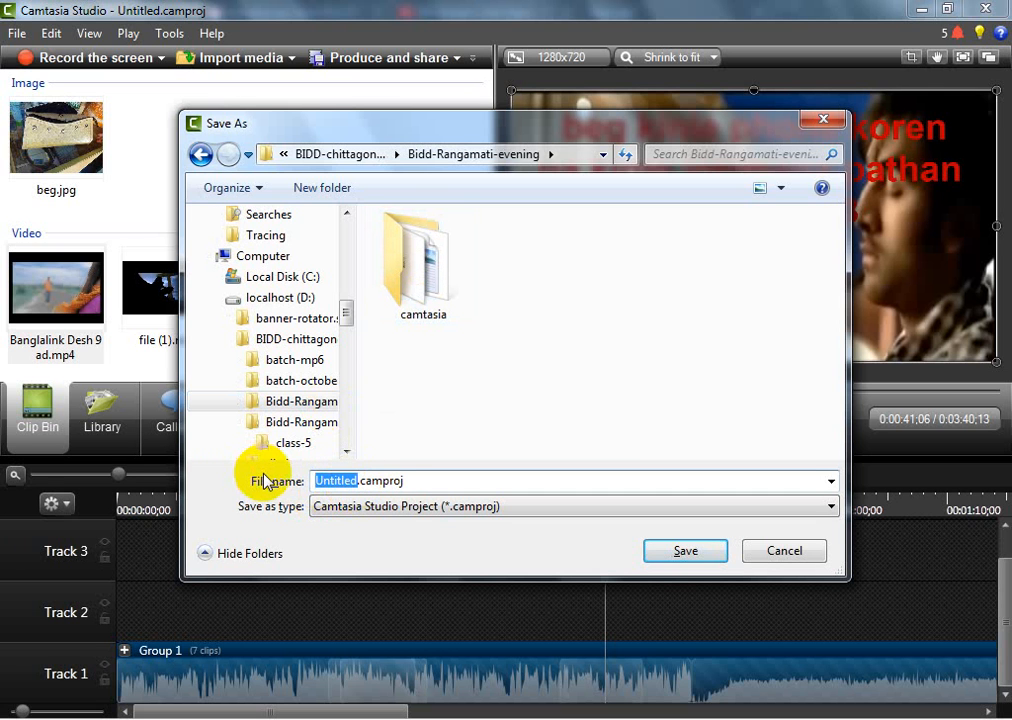
text(ad)
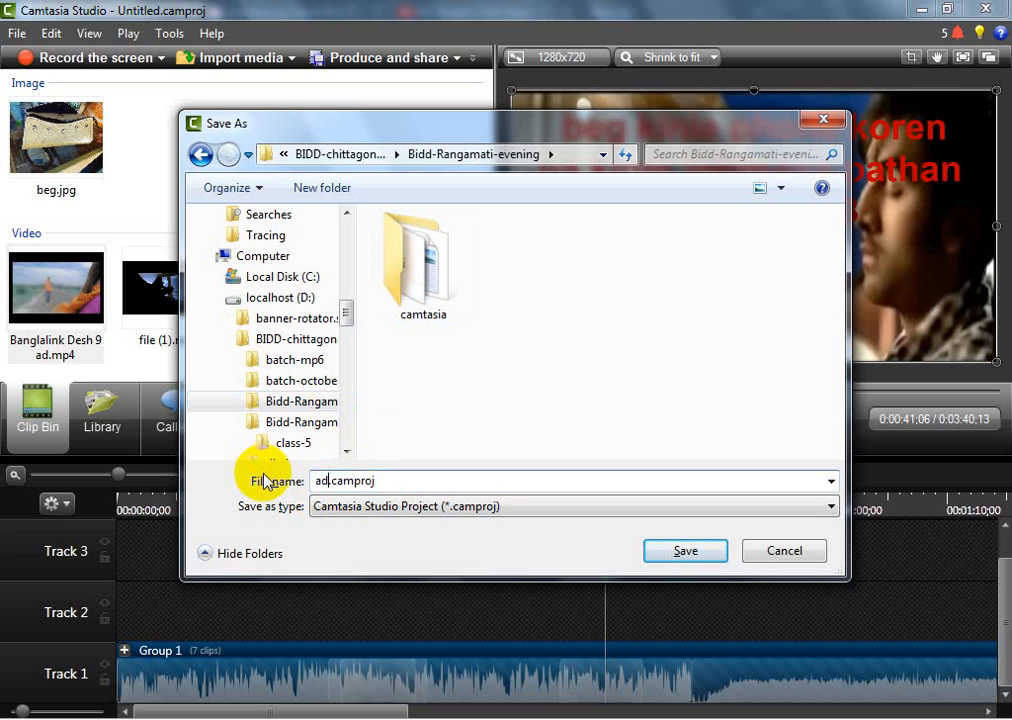
text(-video)
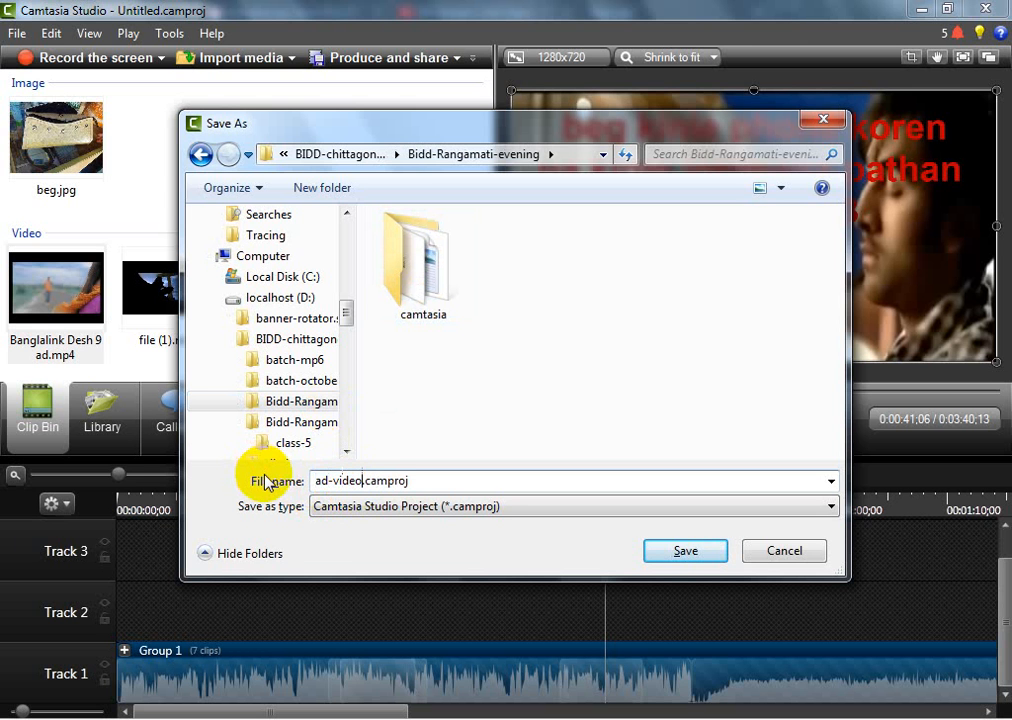
click(684, 551)
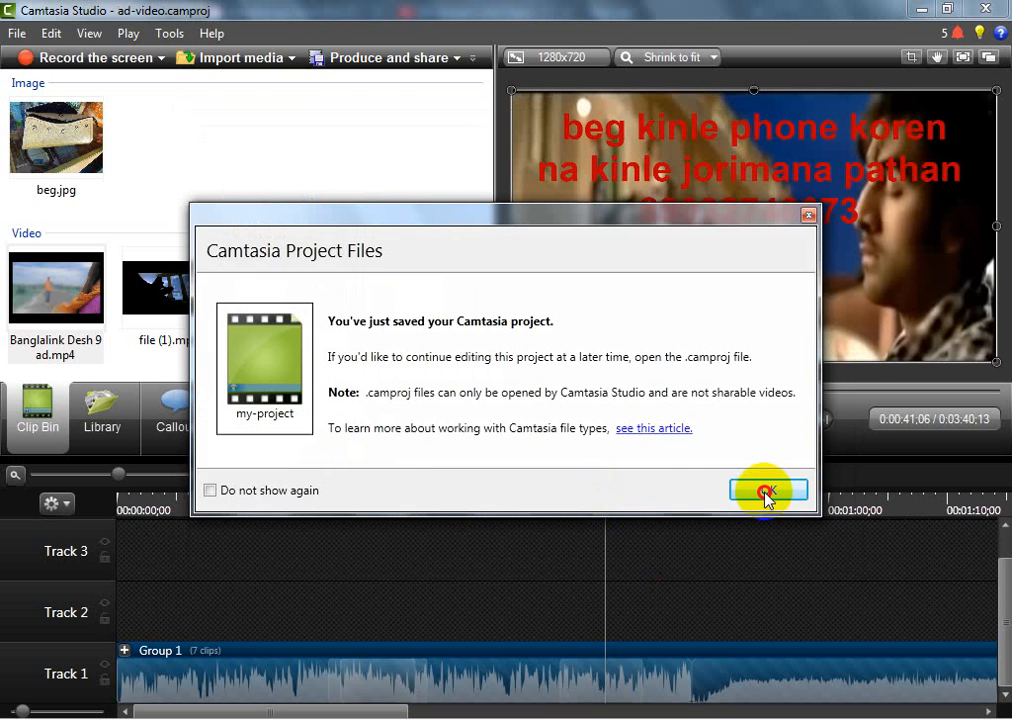
click(766, 491)
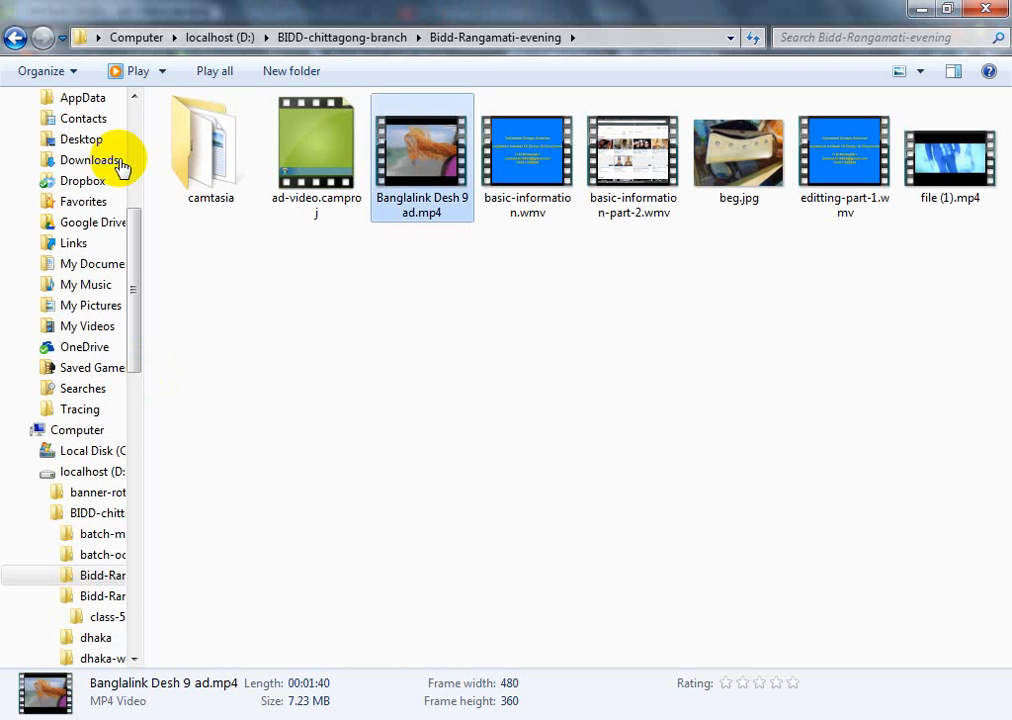
click(312, 168)
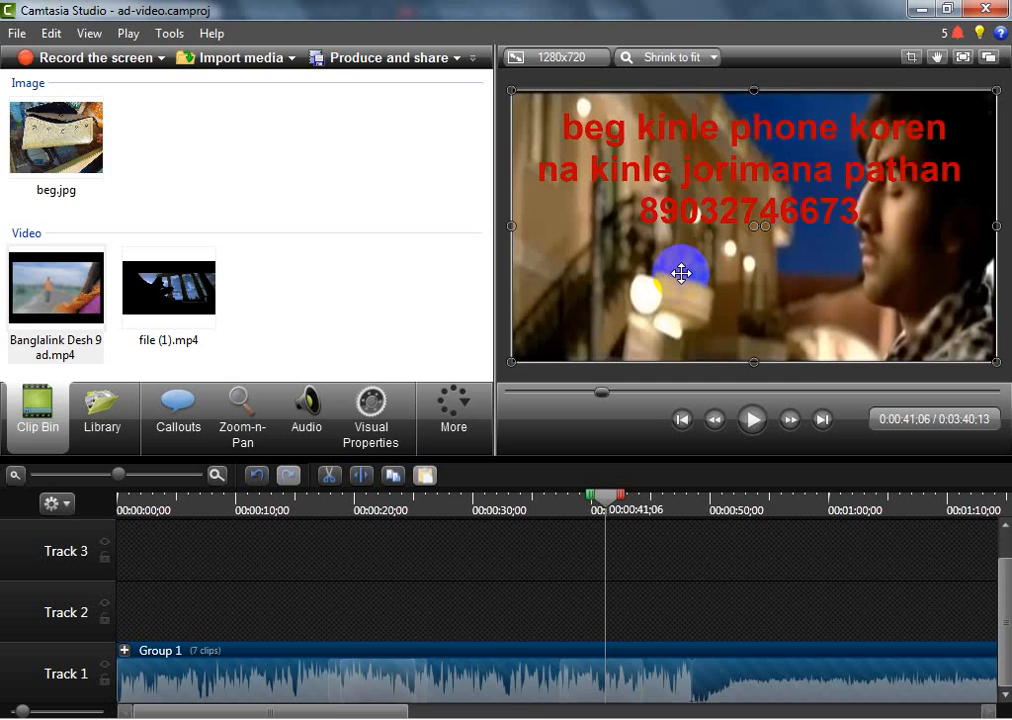
Ungroup the timeline clips and undo the recent edits back to before the last file (1).mp4 segment was moved against the ad
click(711, 212)
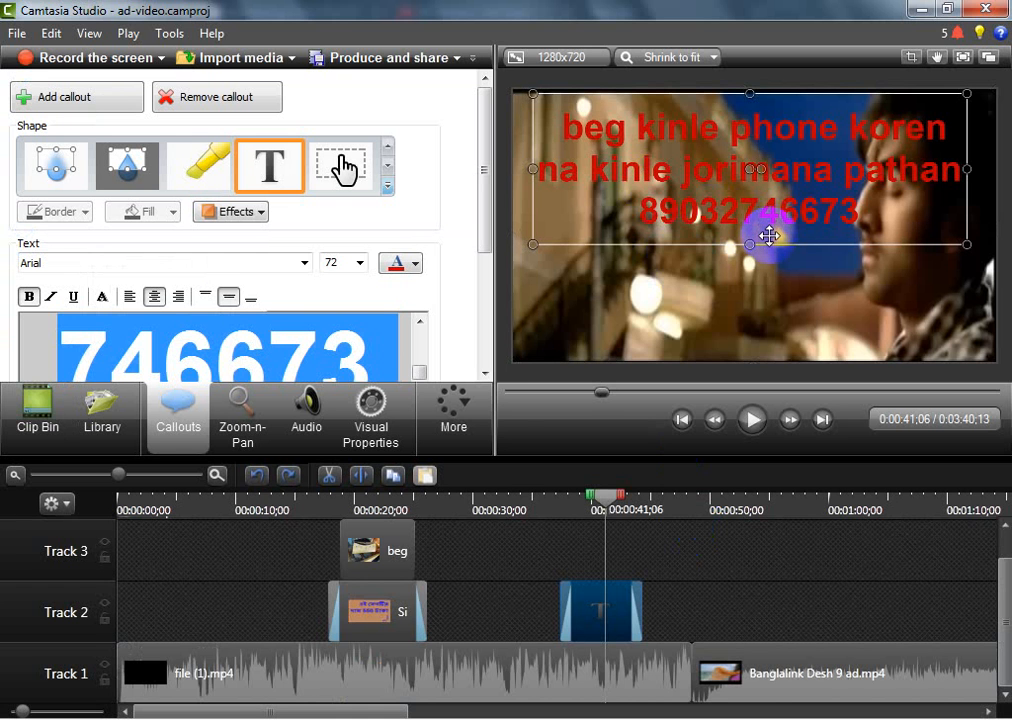
click(768, 236)
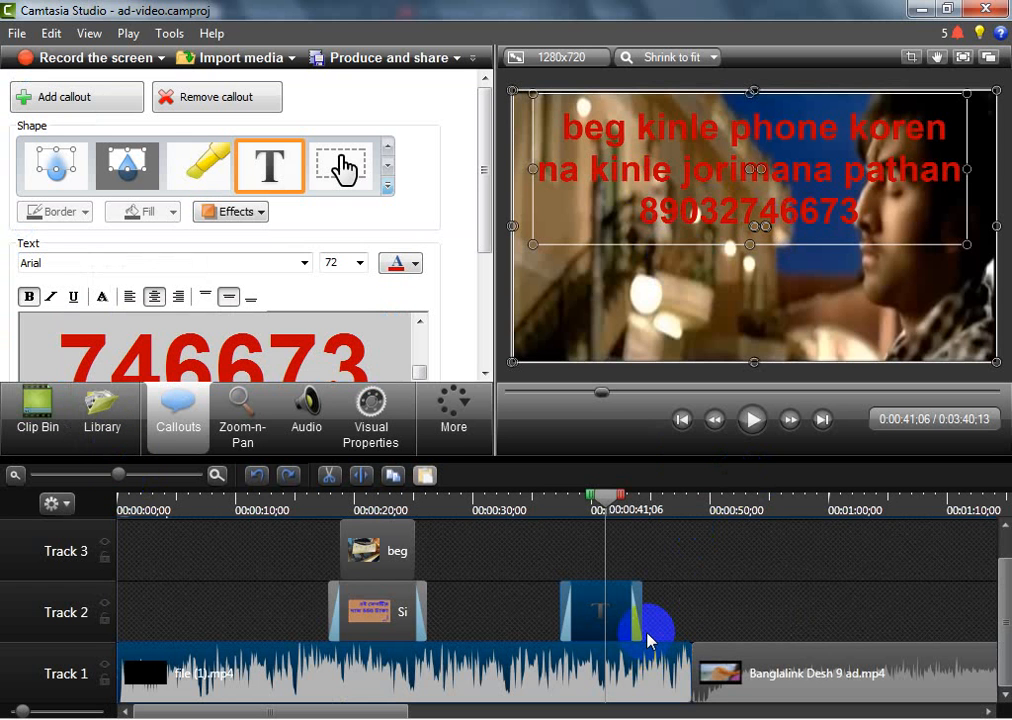
click(268, 480)
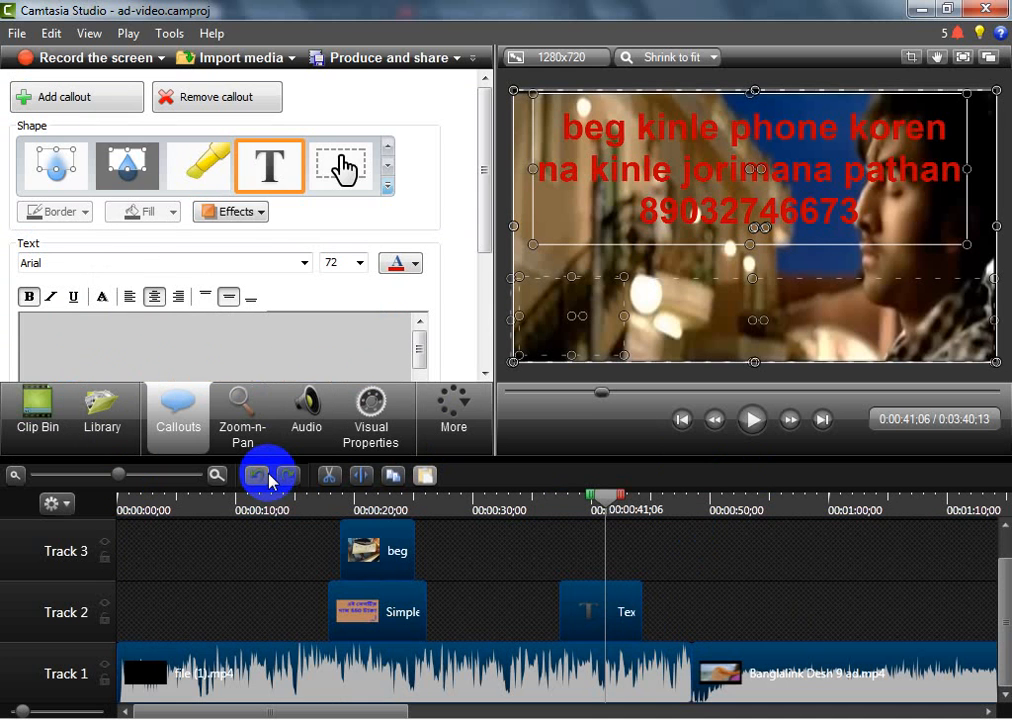
click(268, 480)
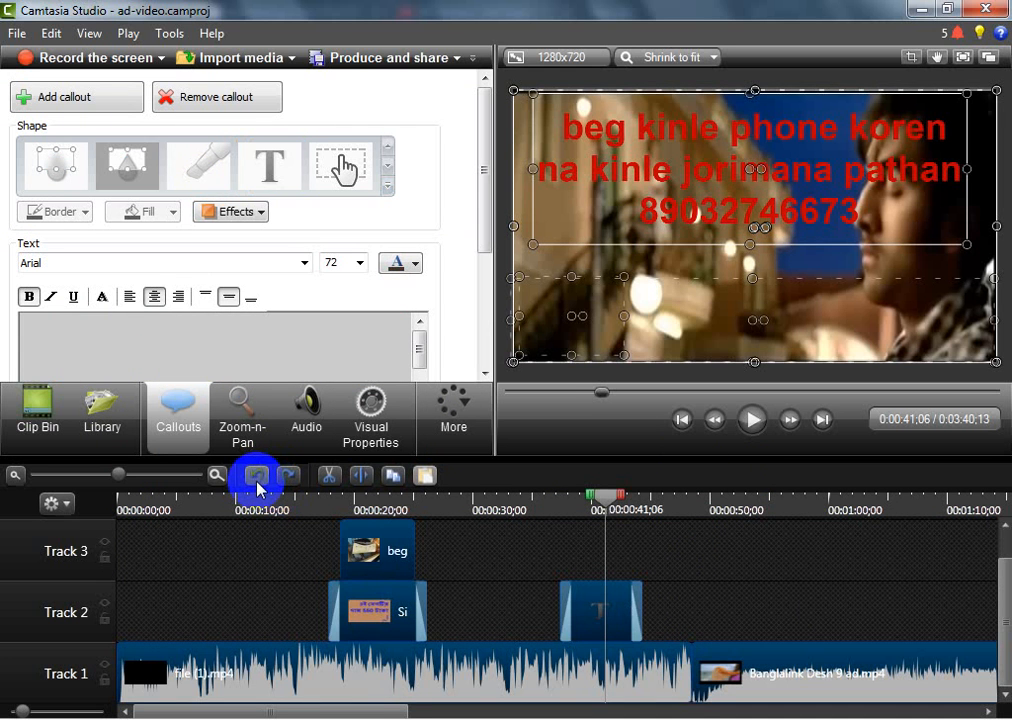
click(257, 482)
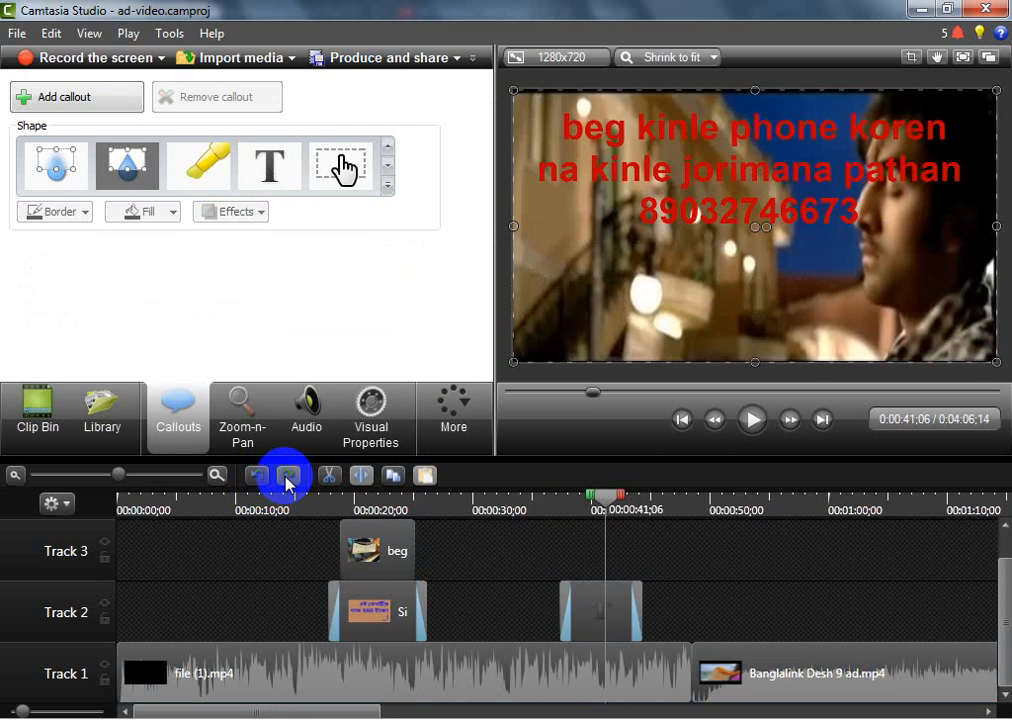
Redo the undone timeline edits and select all clips on the three tracks
click(287, 482)
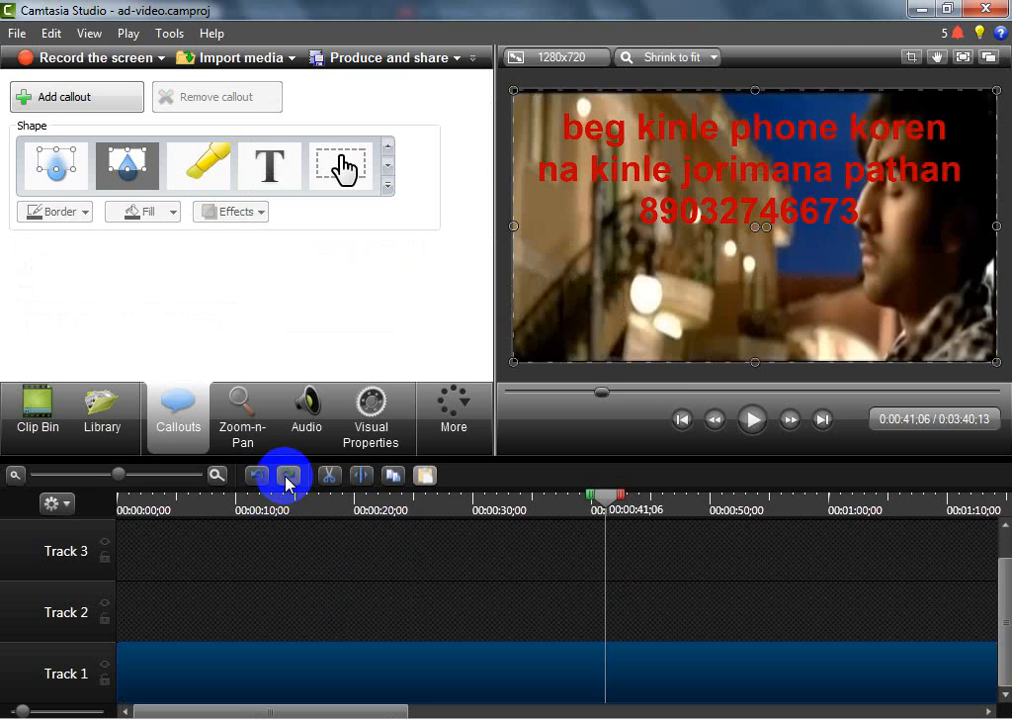
click(283, 483)
click(281, 484)
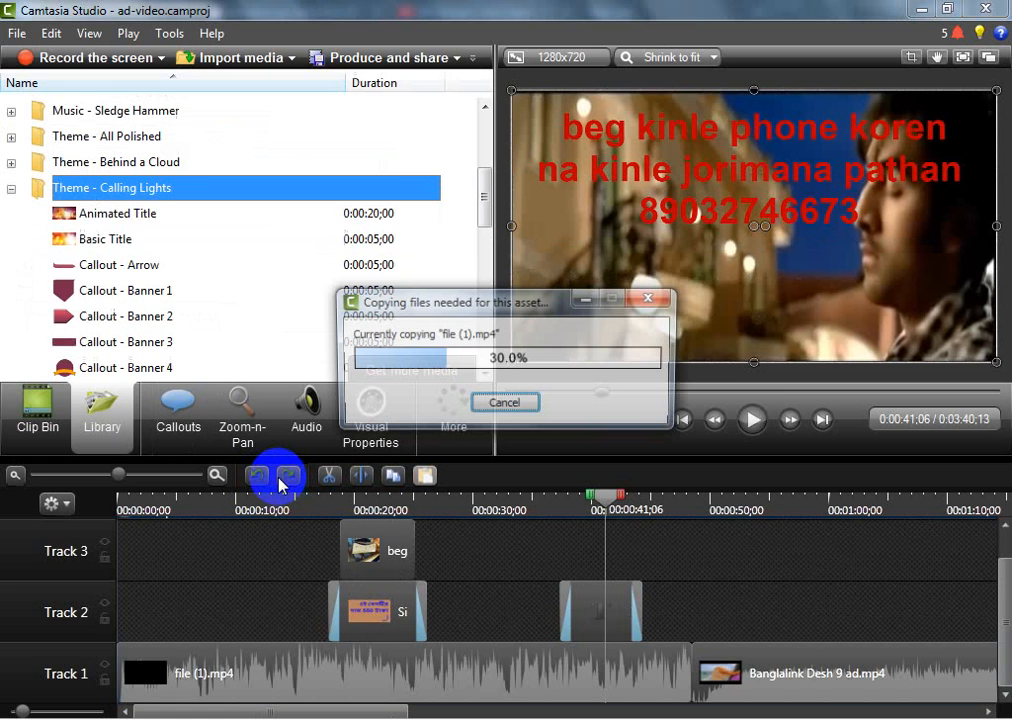
click(793, 617)
key(ctrl+a)
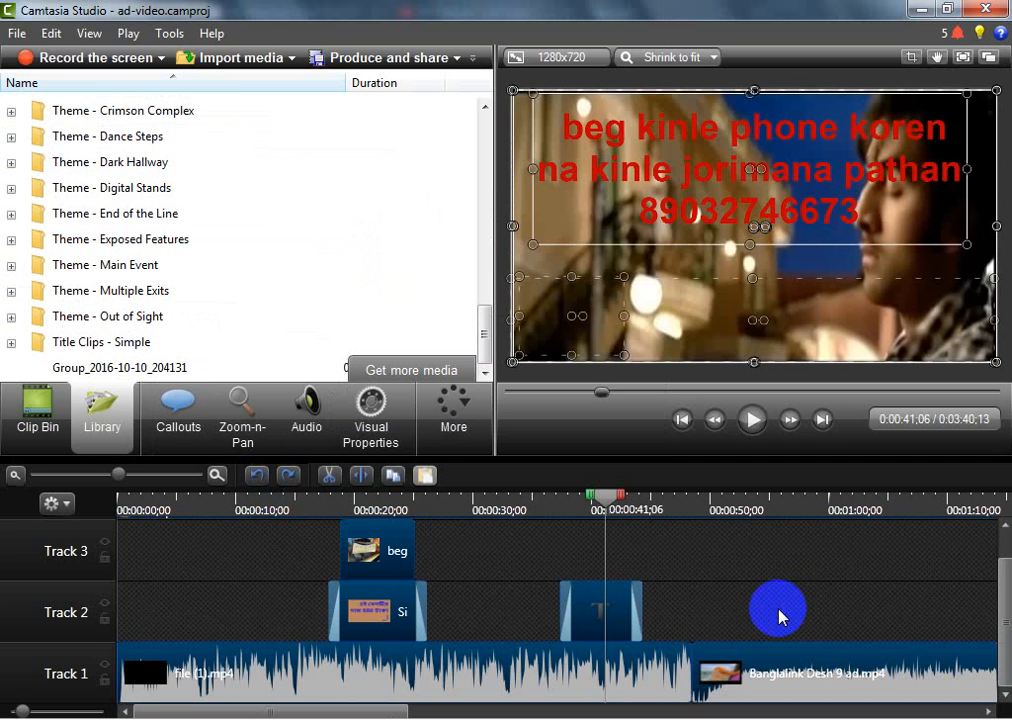
click(779, 617)
key(ctrl+a)
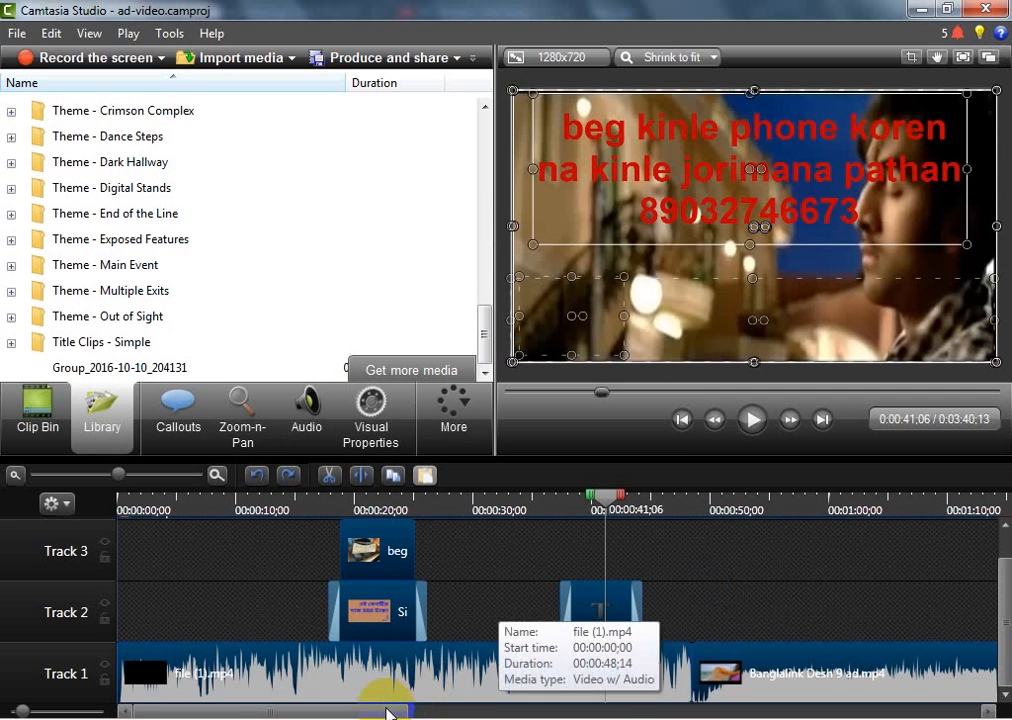
drag(390, 712, 258, 702)
click(445, 614)
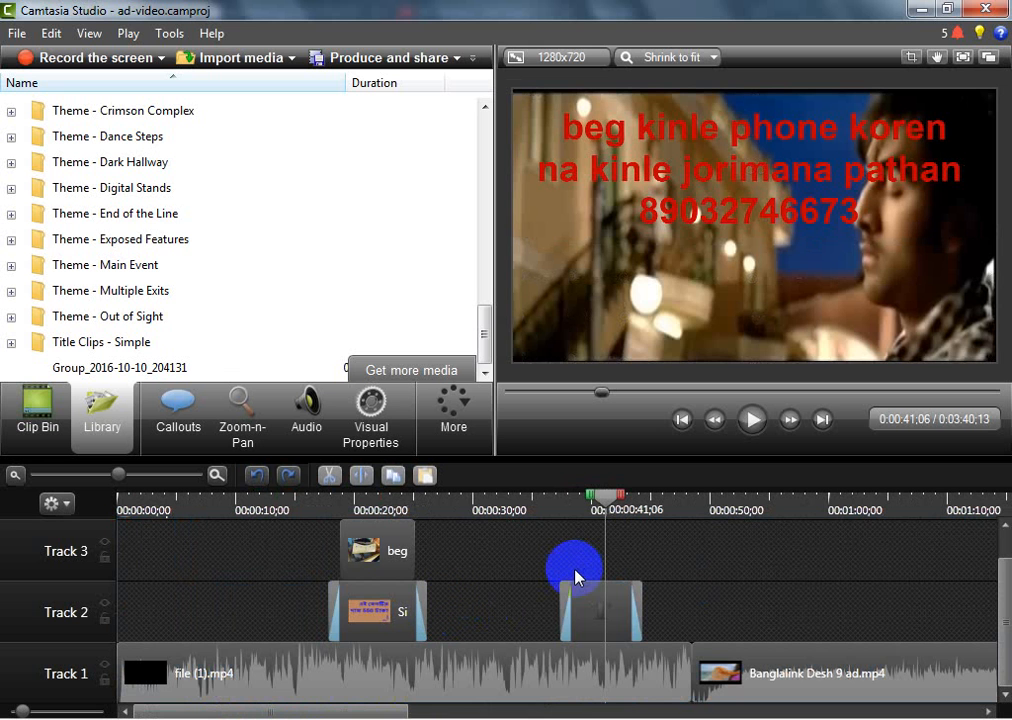
key(ctrl+a)
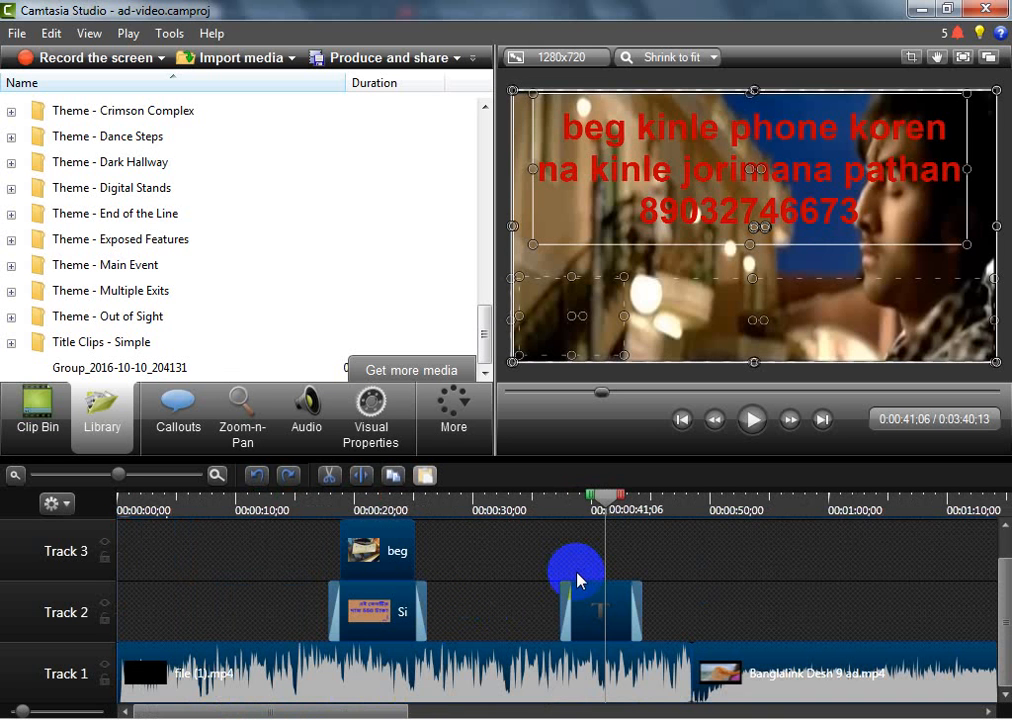
Undo the latest timeline edits, then redo them until all clips are joined in one group again
click(264, 480)
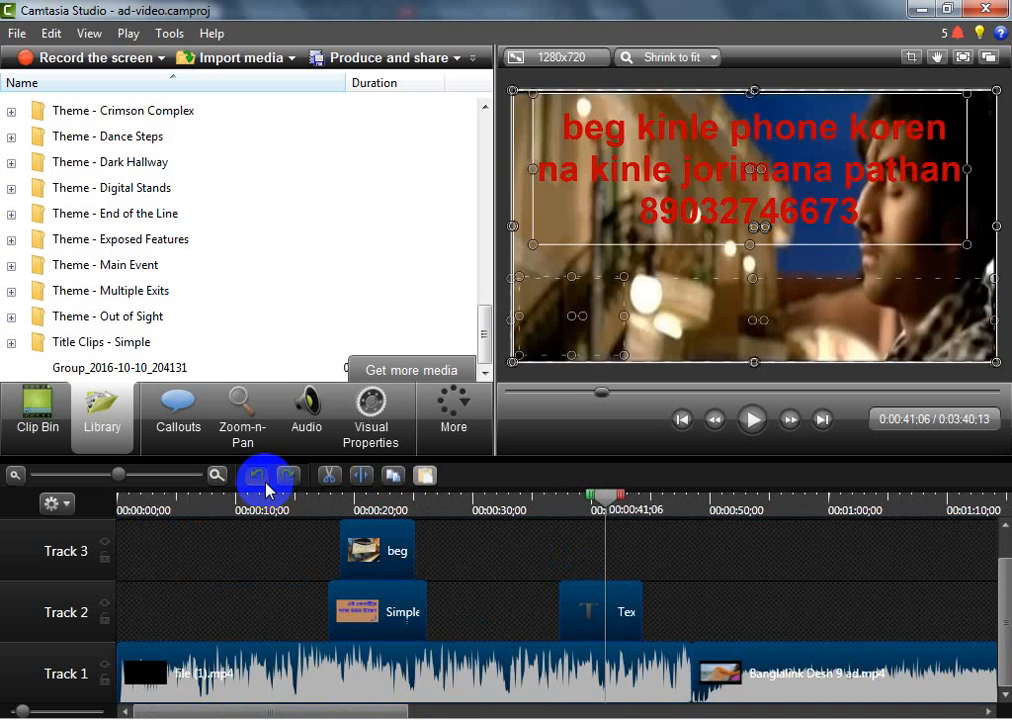
click(262, 479)
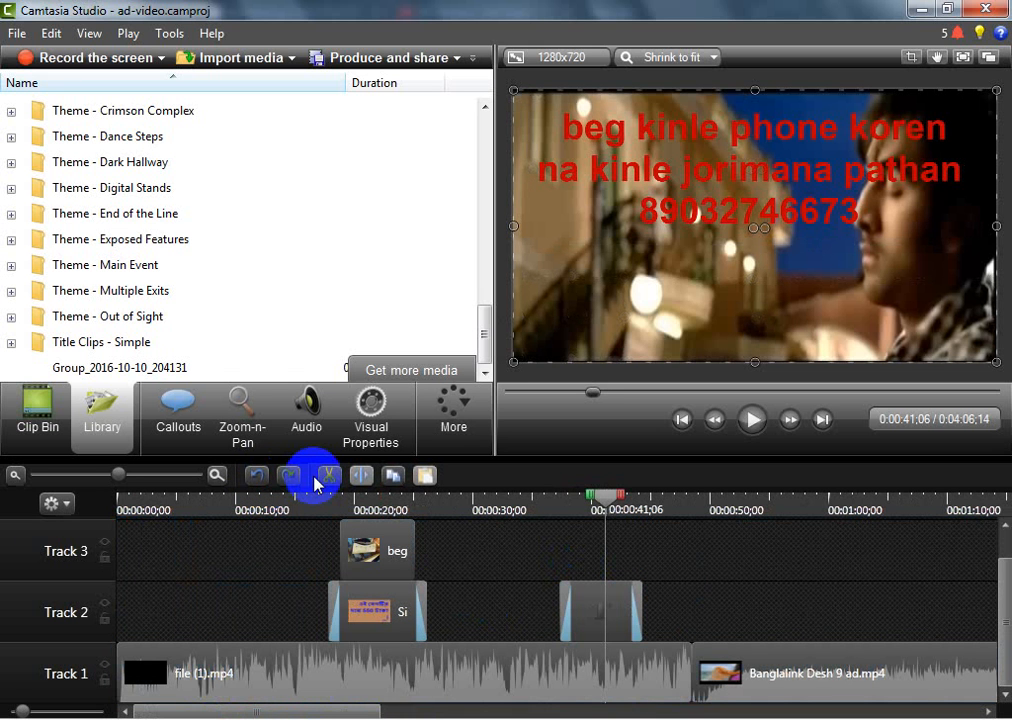
click(291, 479)
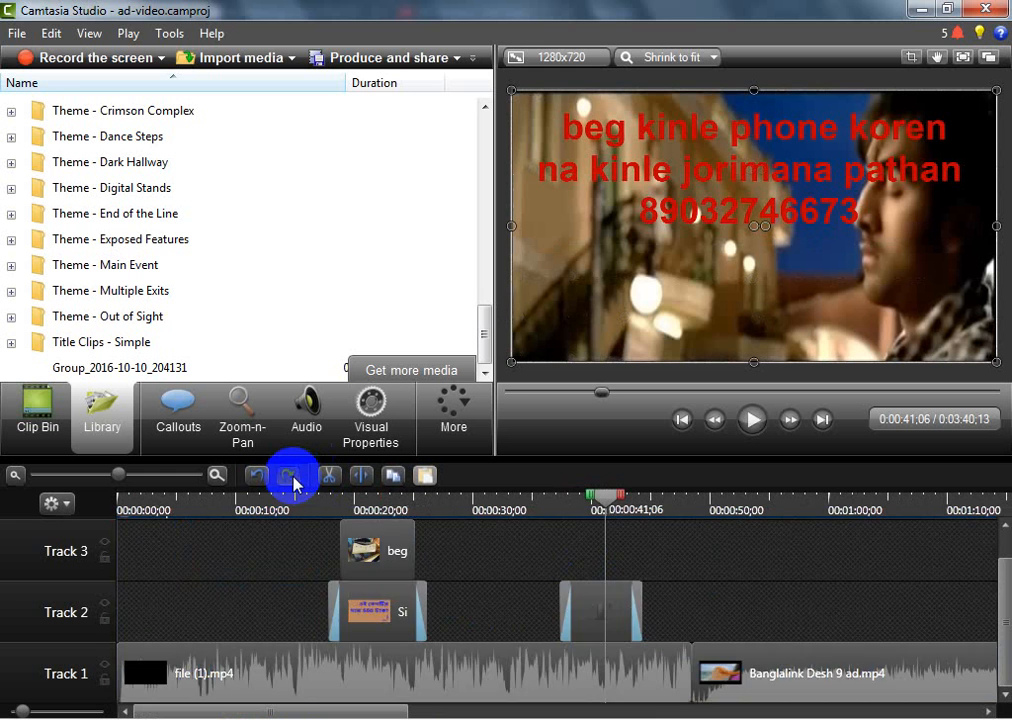
click(291, 479)
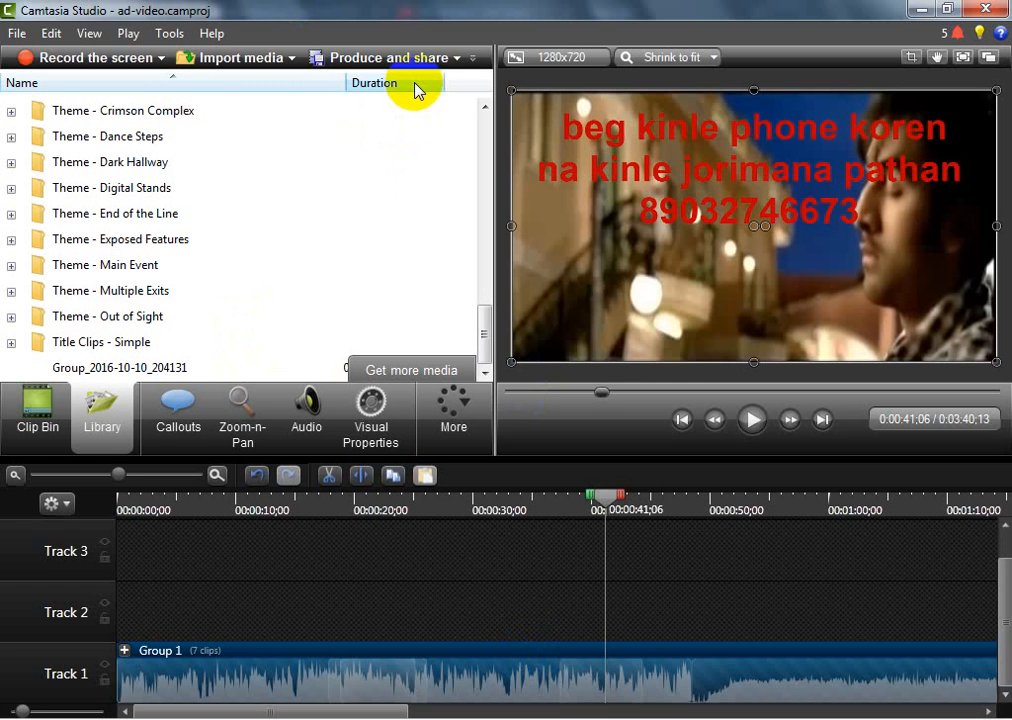
Start producing the grouped timeline as a video with the Custom production settings preset
click(462, 58)
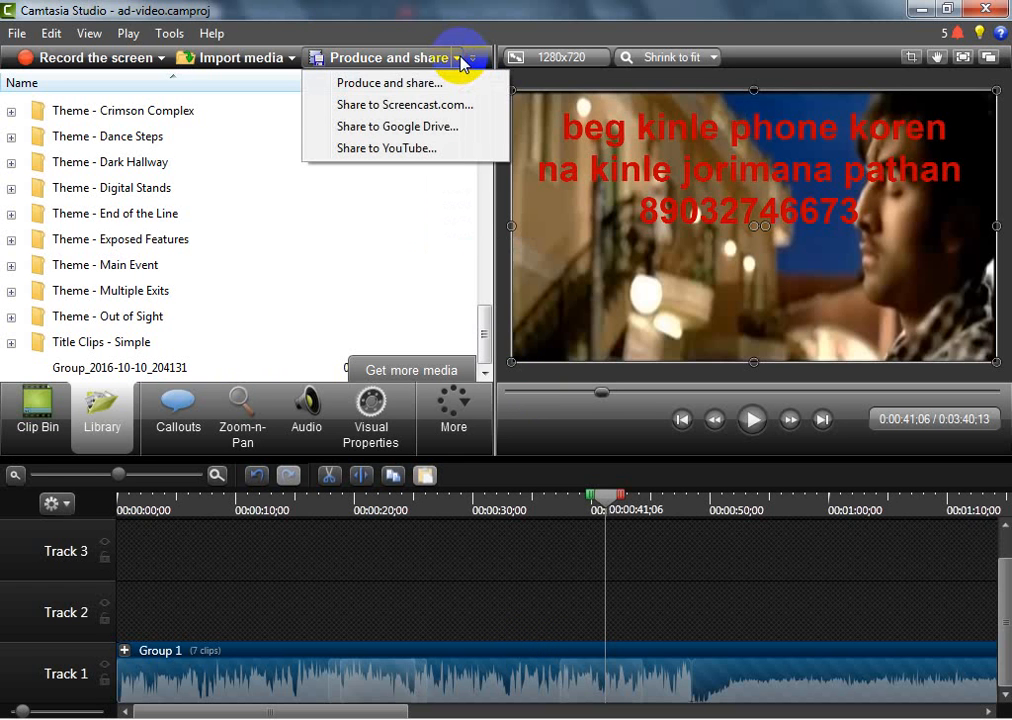
click(397, 84)
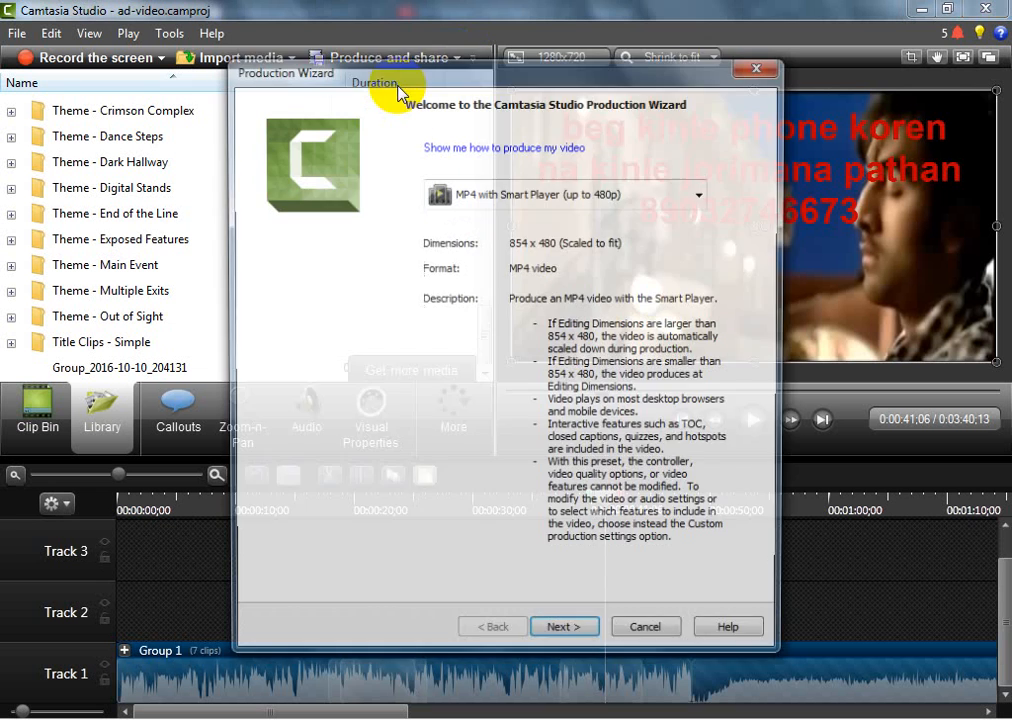
click(678, 193)
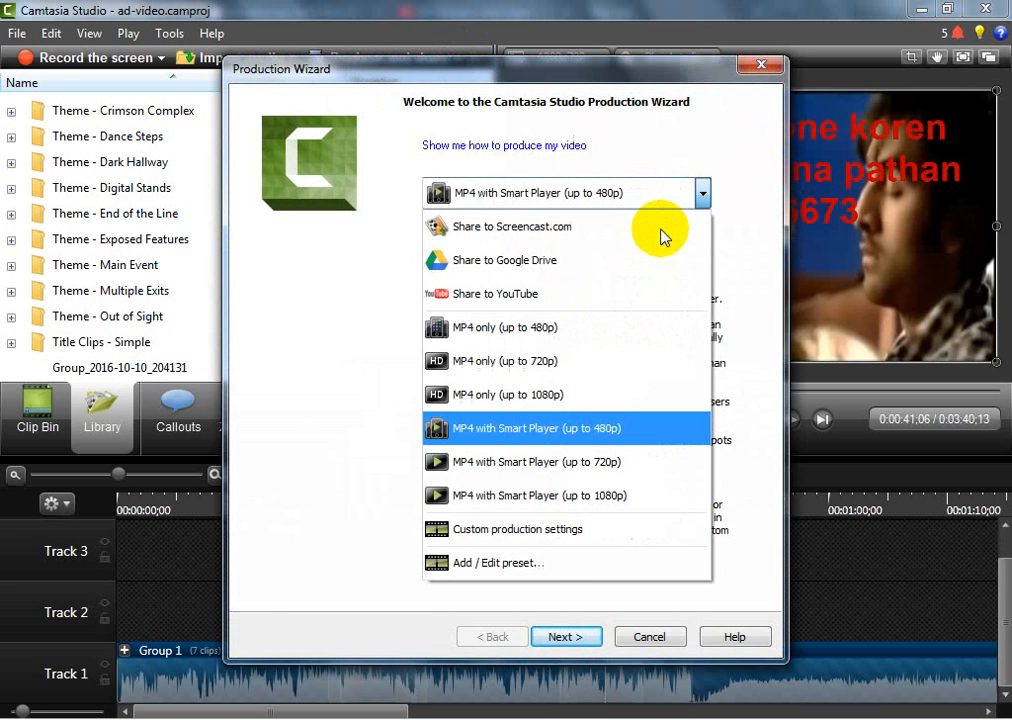
click(545, 540)
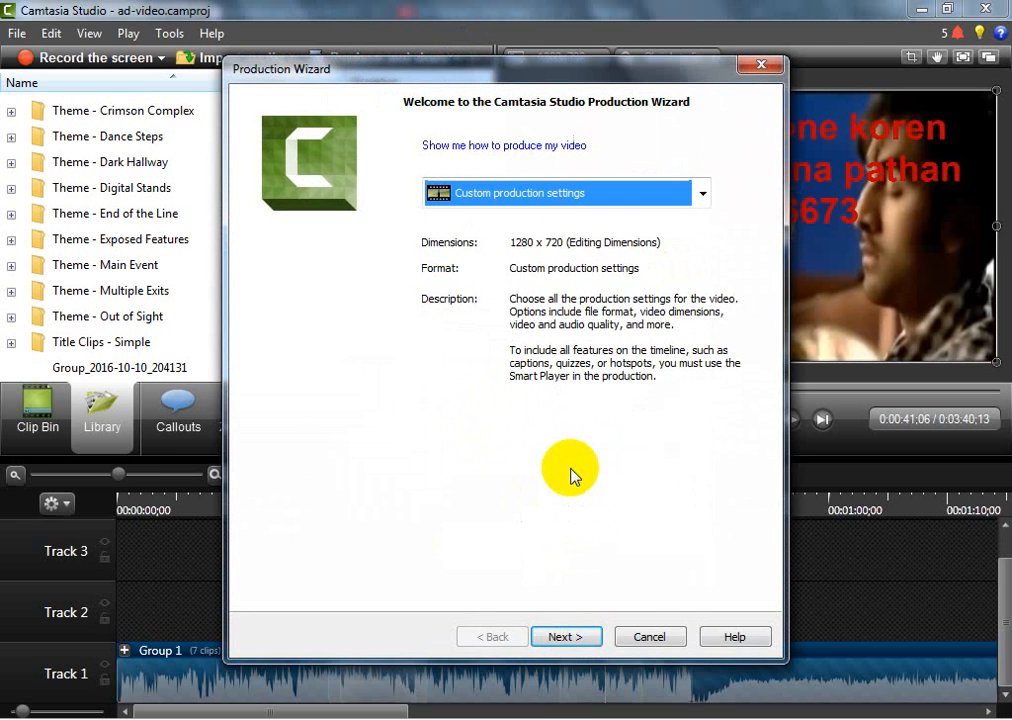
click(562, 638)
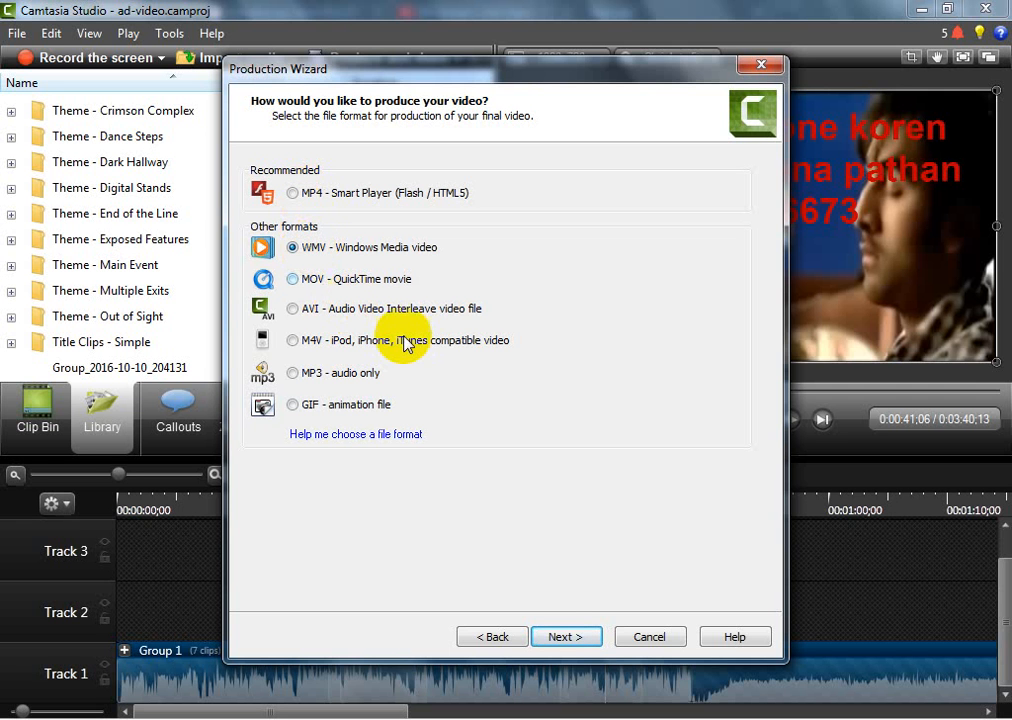
Produce in WMV - Windows Media video format at the custom size of 1280 x 720, accepting the existing encoding and video options
click(565, 640)
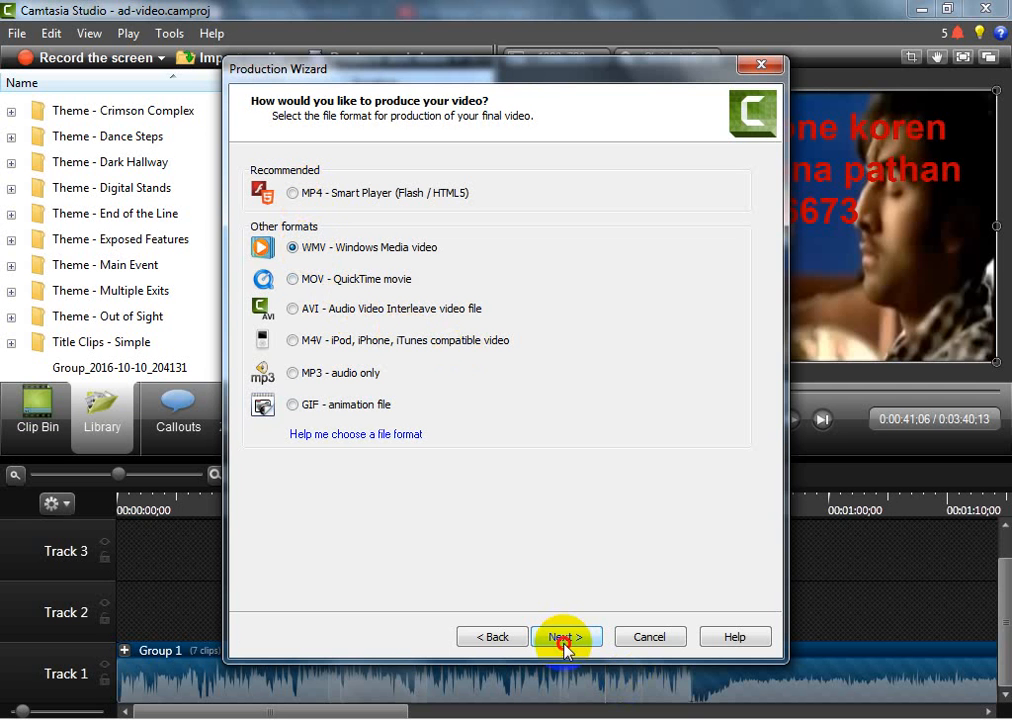
click(565, 640)
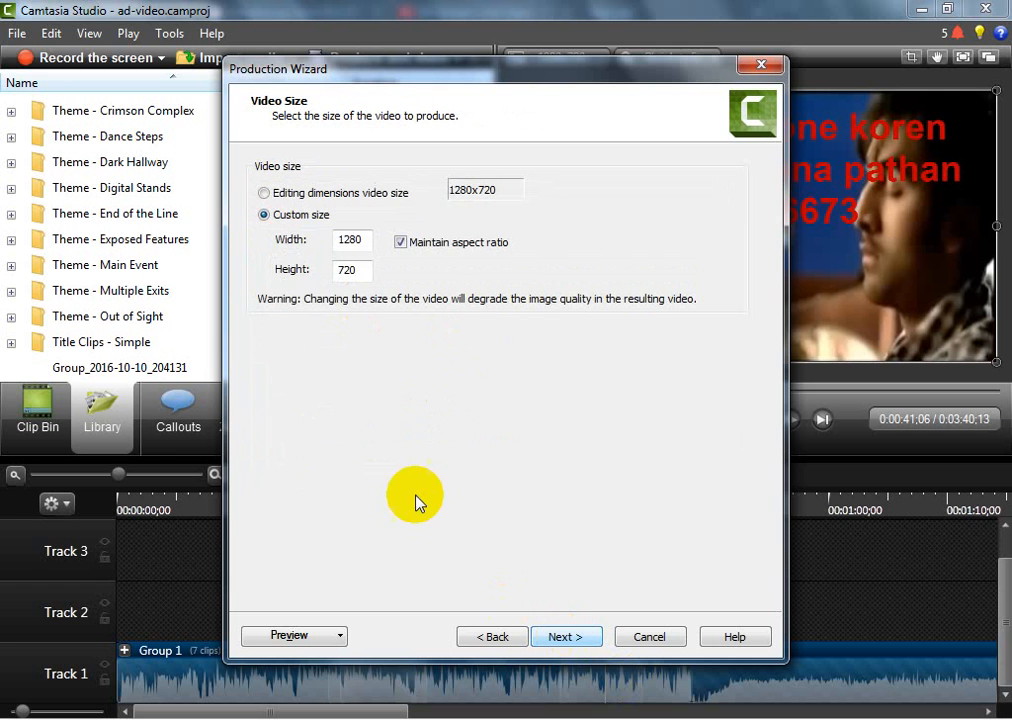
click(355, 240)
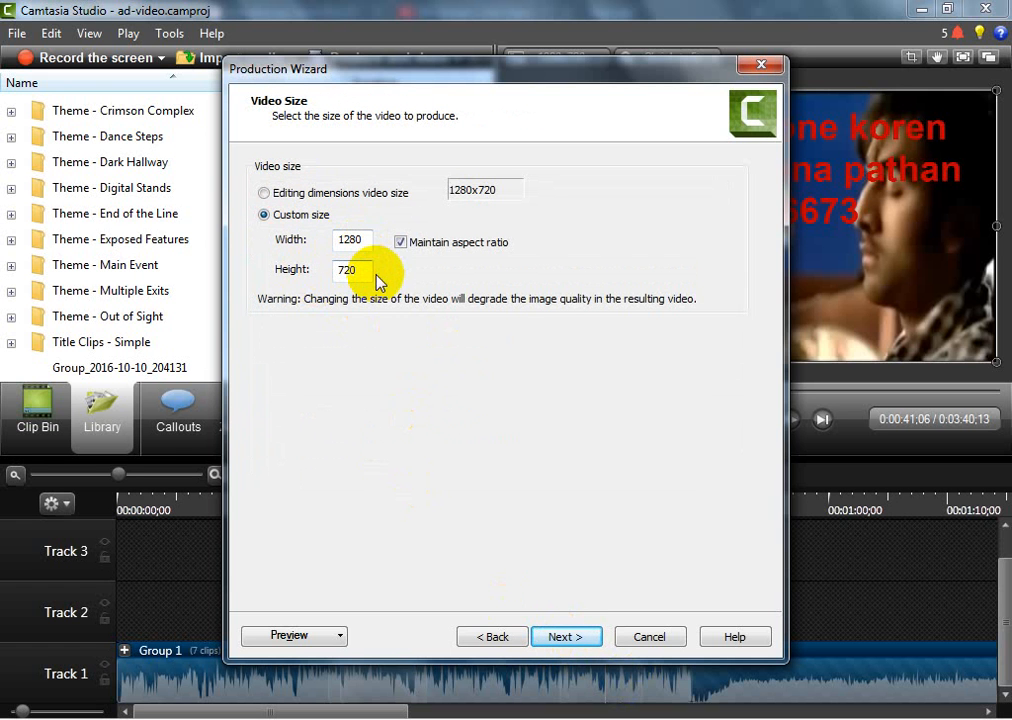
click(566, 638)
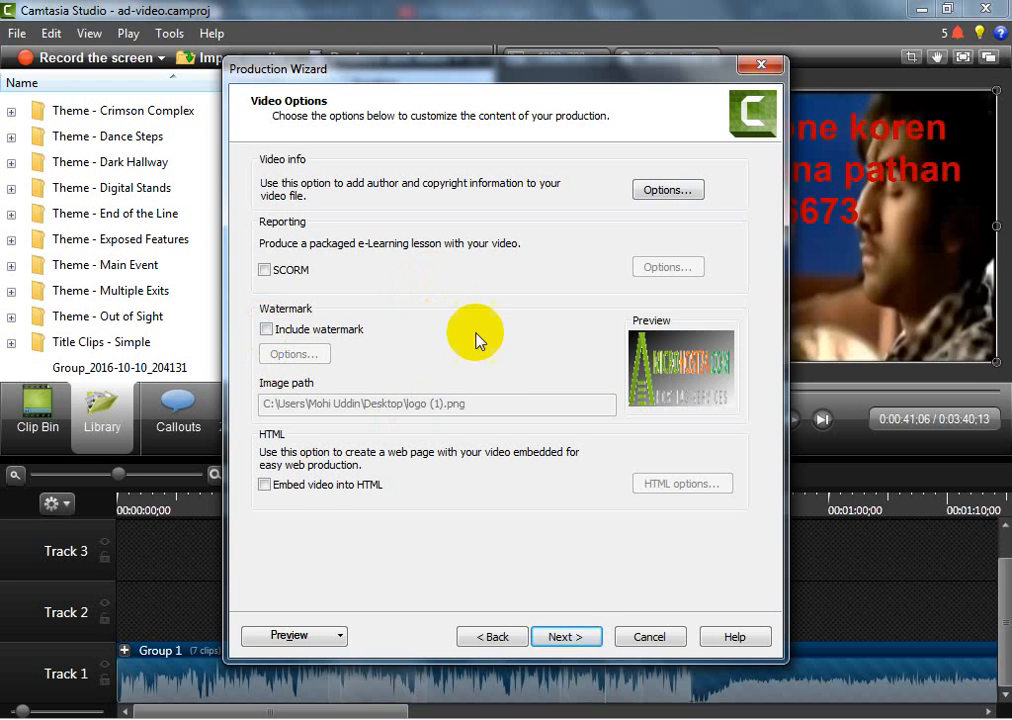
click(568, 640)
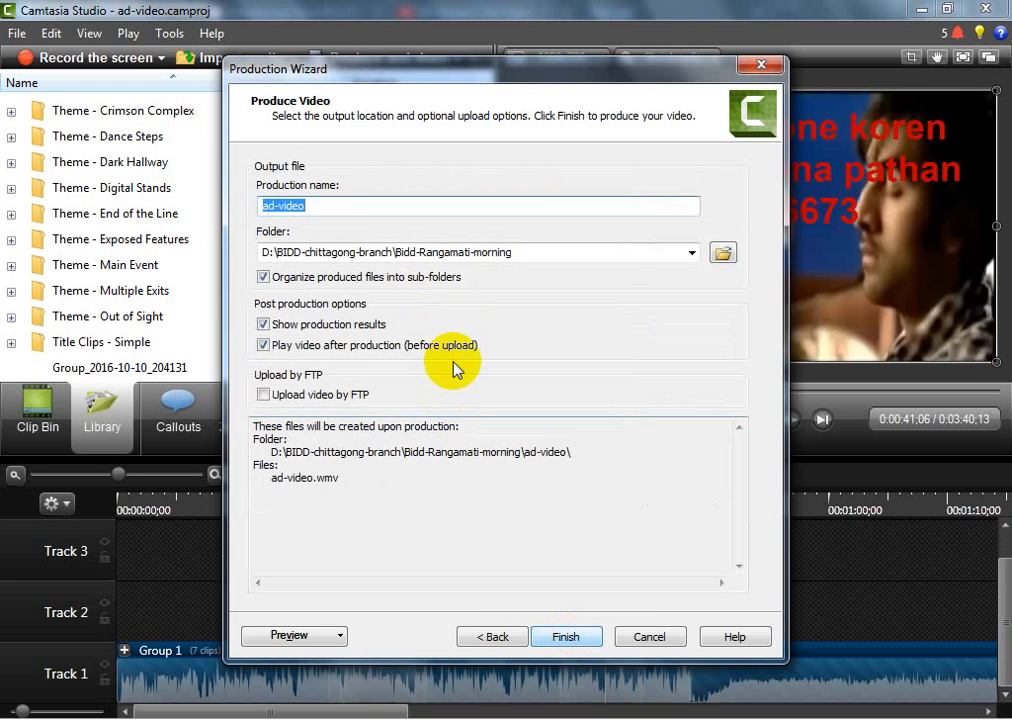
Set the output to ad-video.wmv in the Bidd-Rangamati-evening folder inside BIDD-chittagong-branch and start rendering
click(322, 205)
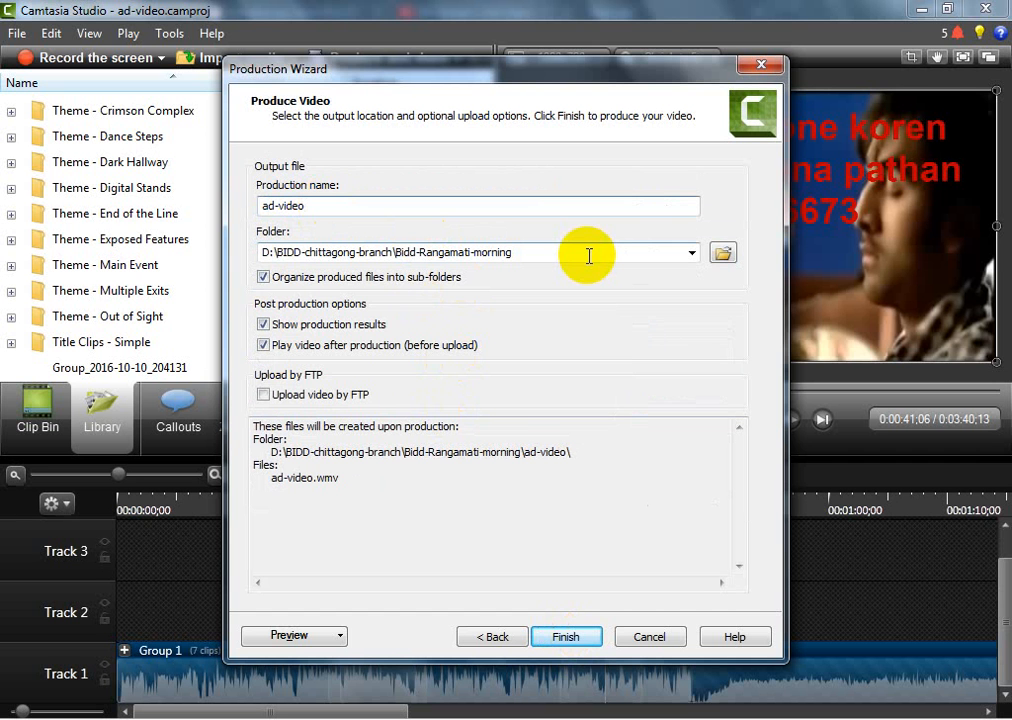
click(723, 255)
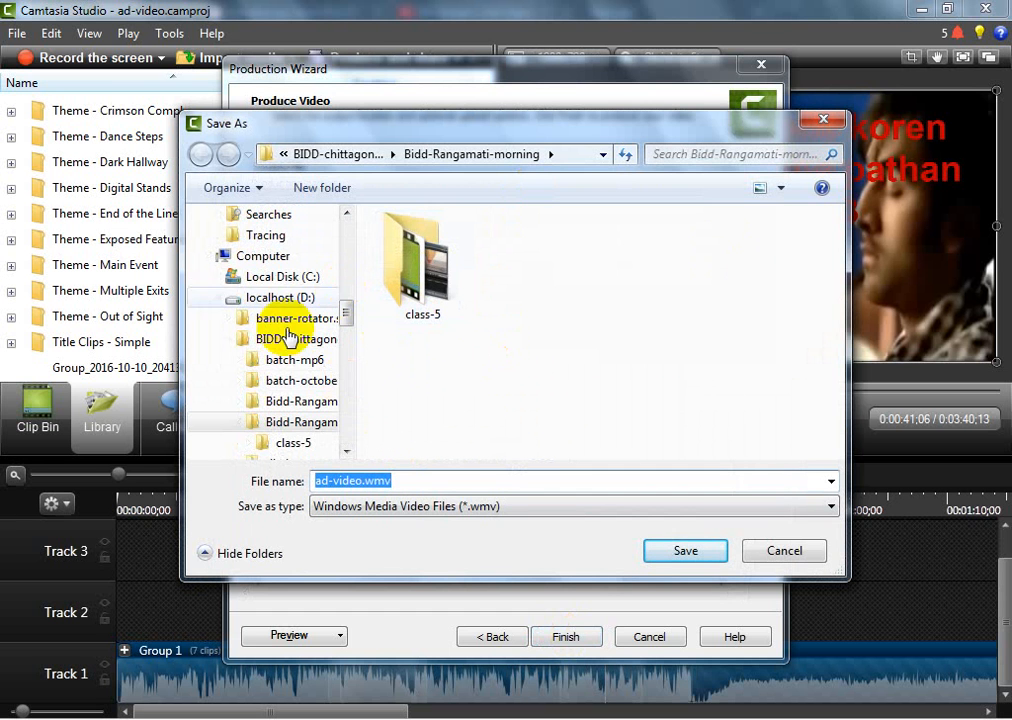
click(318, 406)
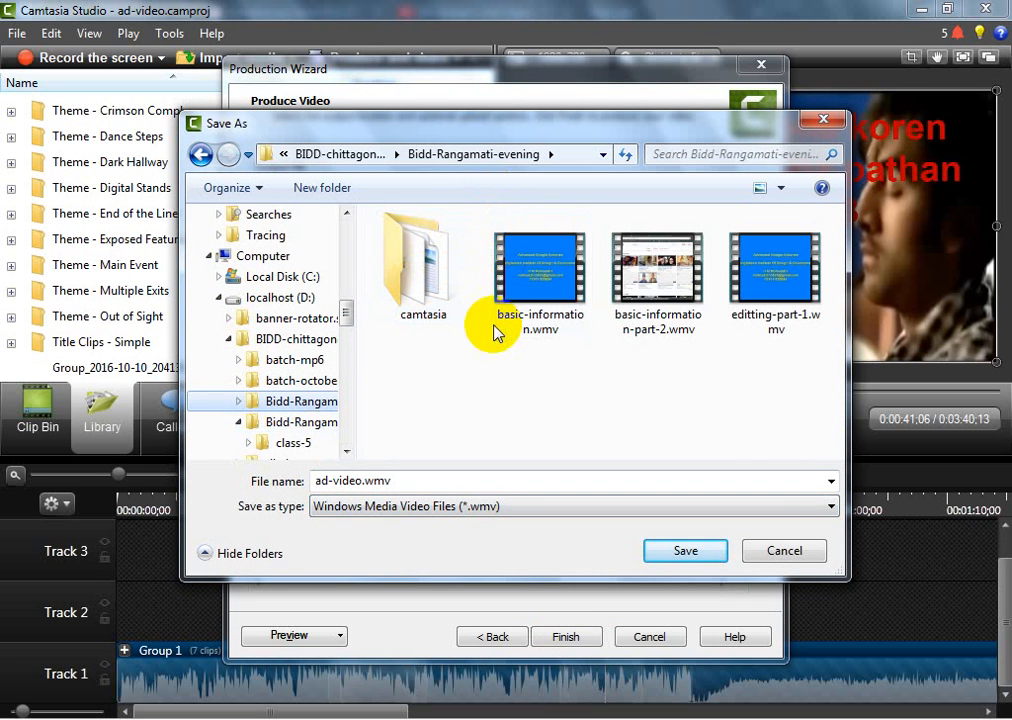
click(685, 551)
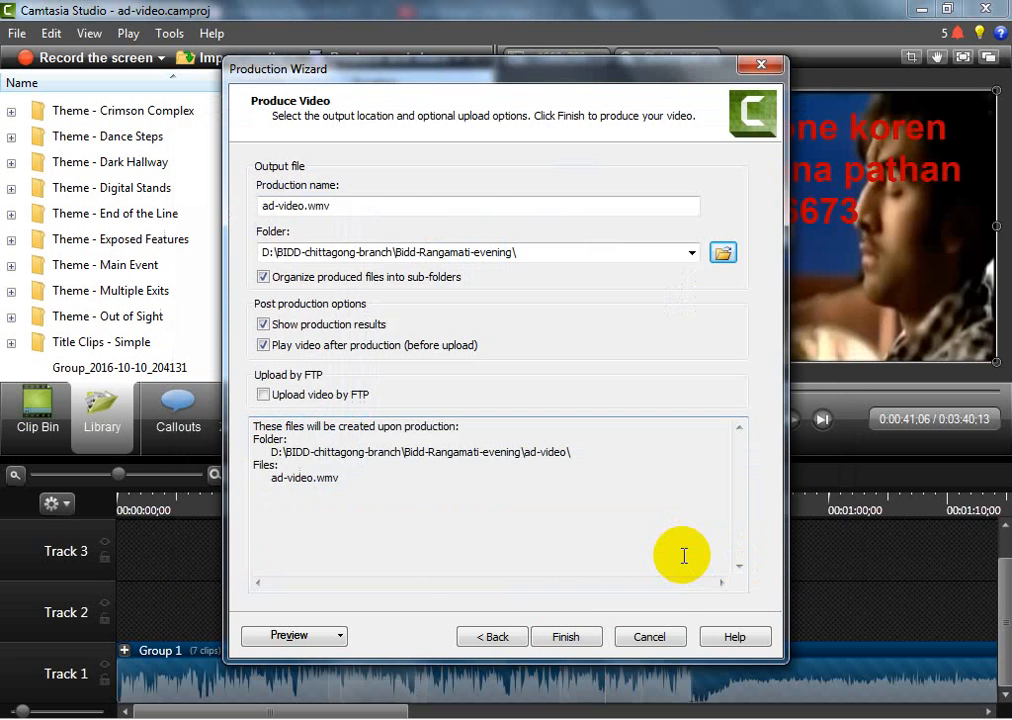
click(566, 641)
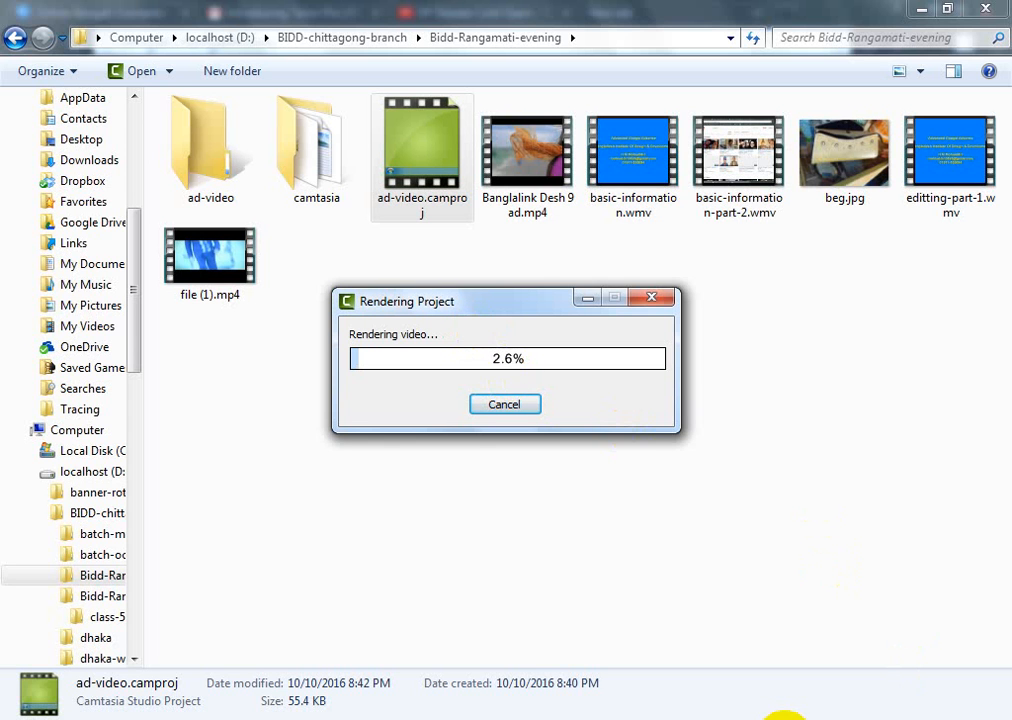
click(783, 719)
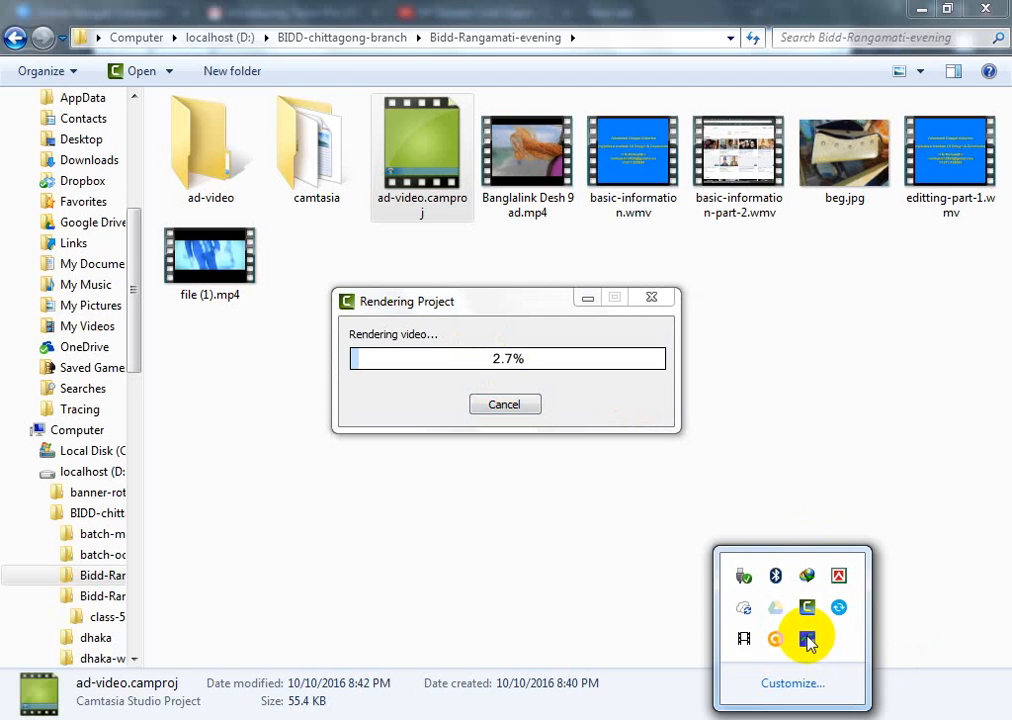